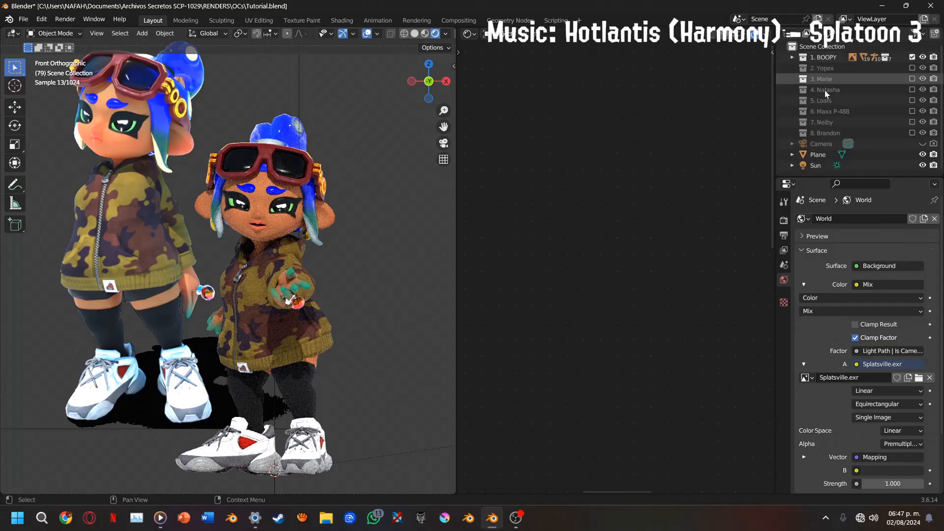
Select the goggle lenses on the posed character and compare them with the reference character's goggles
click(293, 174)
drag(441, 130, 470, 209)
scroll(426, 149, up, 3)
scroll(425, 137, up, 3)
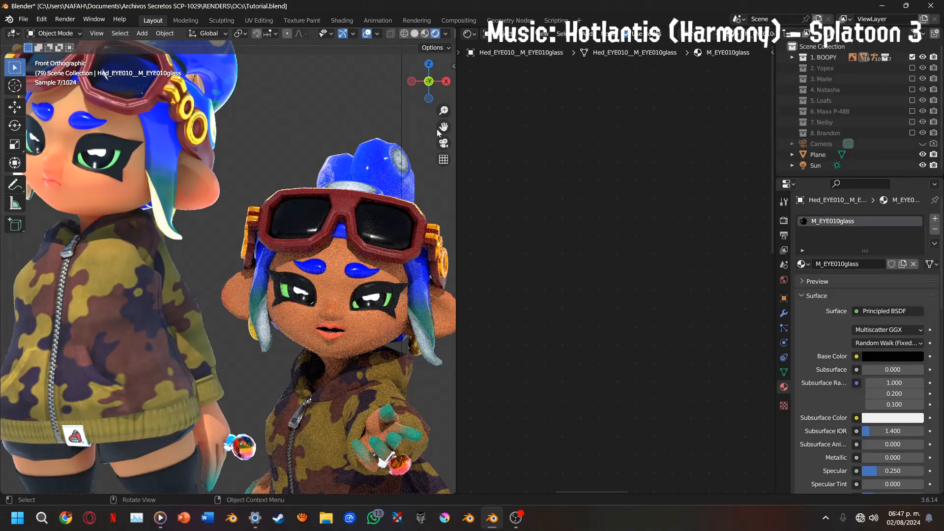
drag(440, 129, 488, 185)
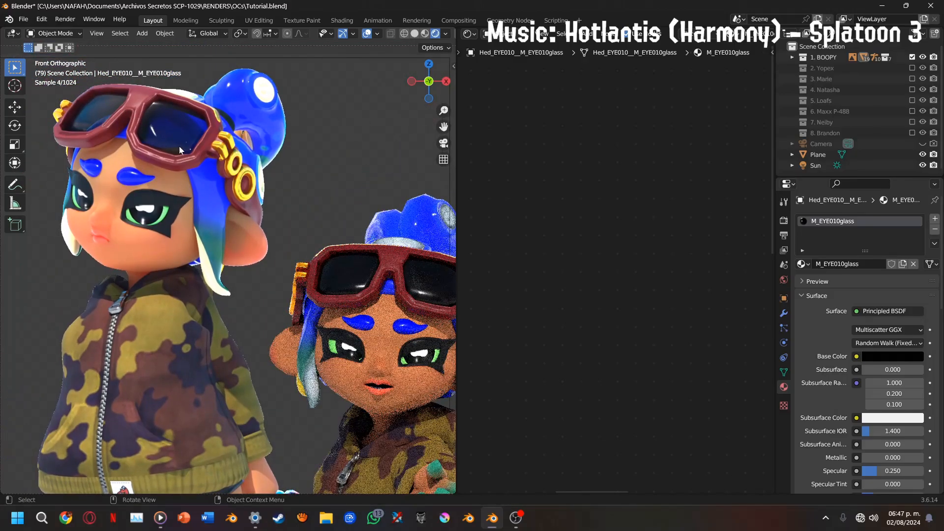
drag(444, 127, 337, 91)
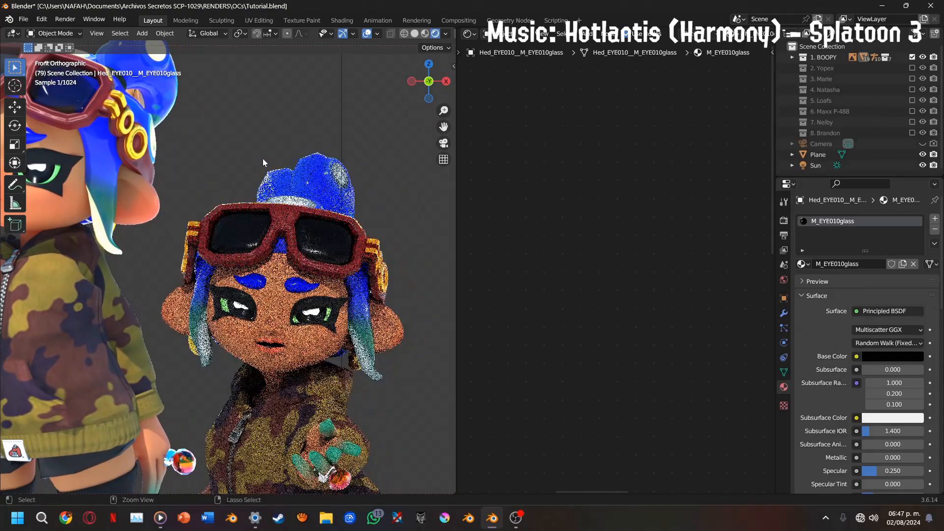
Limit the viewport render to a region around the posed character's head and show it in Rendered shading
key(ctrl+b)
right_click(344, 137)
right_click(345, 135)
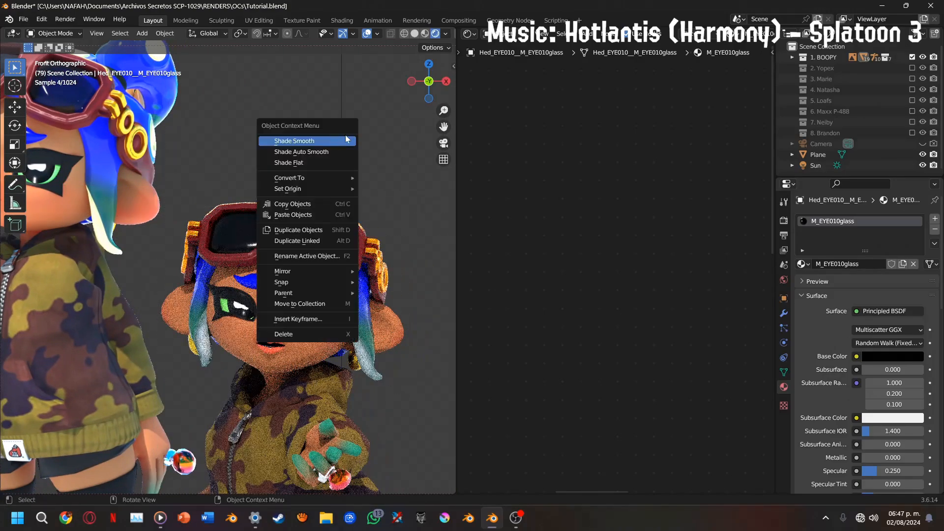
click(425, 33)
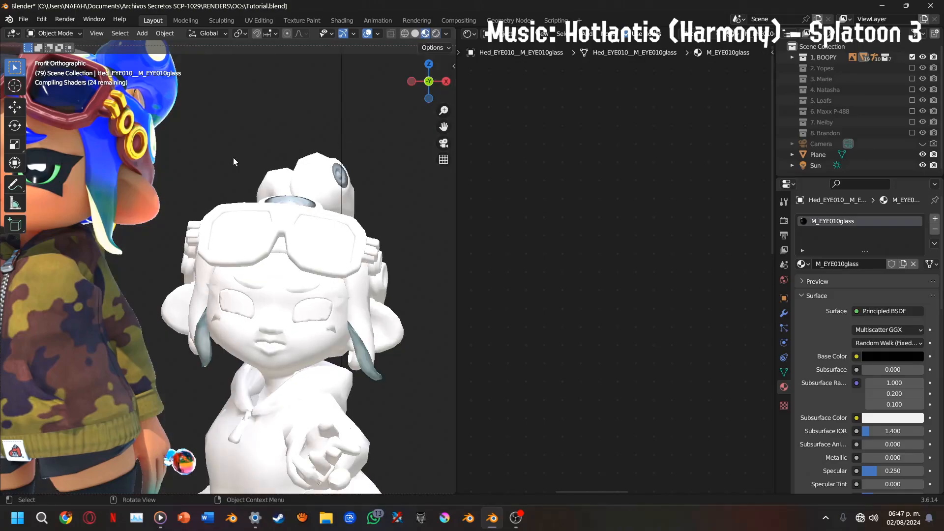
key(ctrl+b)
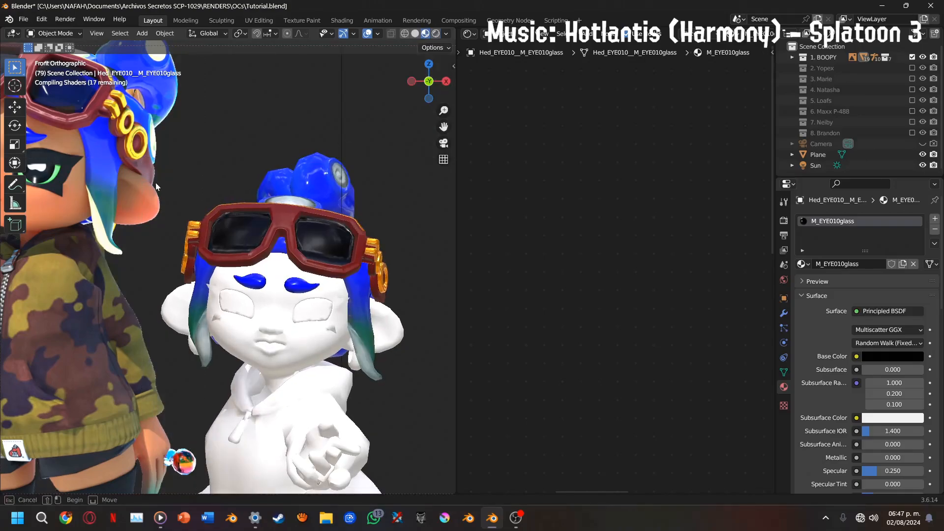
drag(142, 158, 419, 386)
click(436, 33)
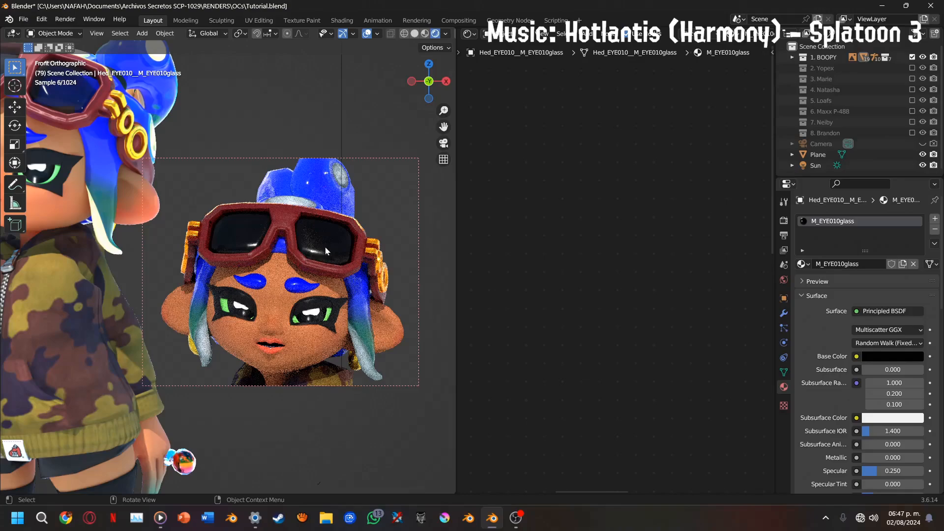
Draw a short annotation stroke on the reference character's goggle lens and switch back to the Move tool
scroll(400, 225, down, 1)
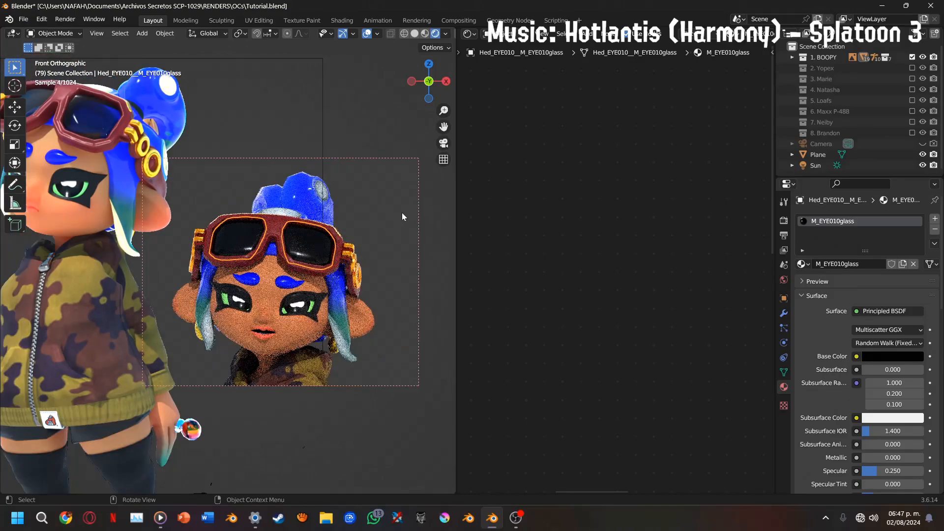
scroll(402, 213, down, 1)
mouse_move(443, 127)
mouse_down()
mouse_move(412, 109)
mouse_move(430, 114)
mouse_up()
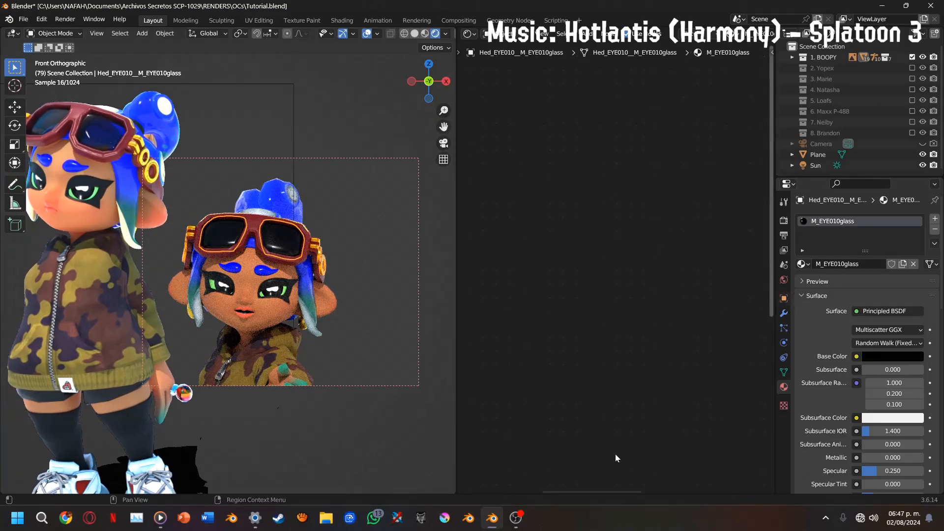
drag(592, 490, 507, 486)
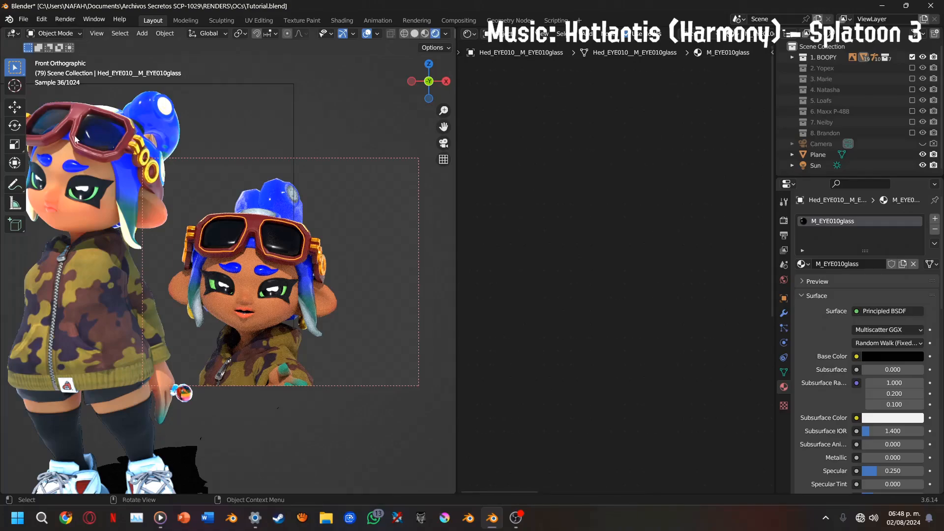
click(14, 184)
drag(104, 125, 101, 139)
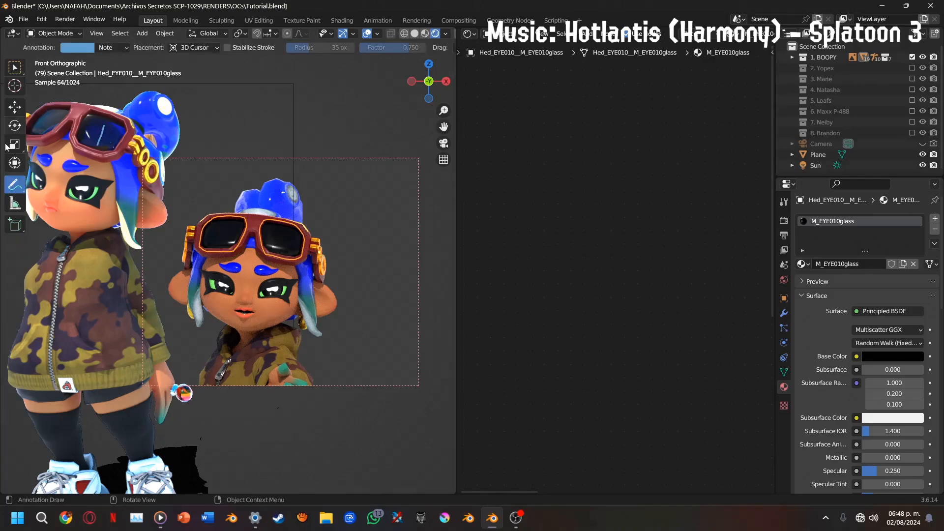
click(15, 107)
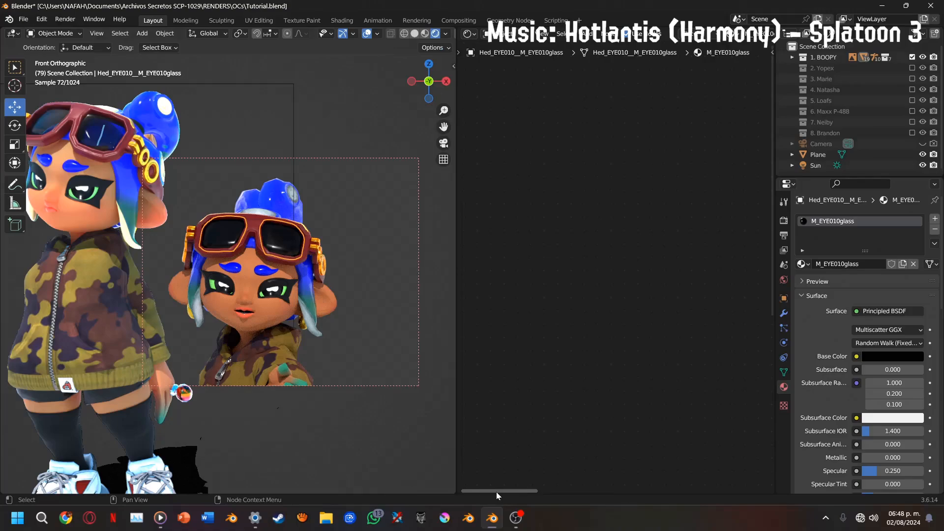
Add a Color Ramp node and feed its Color output into the Principled BSDF's Alpha in the lens material
drag(497, 492, 699, 490)
middle_drag(530, 424, 634, 201)
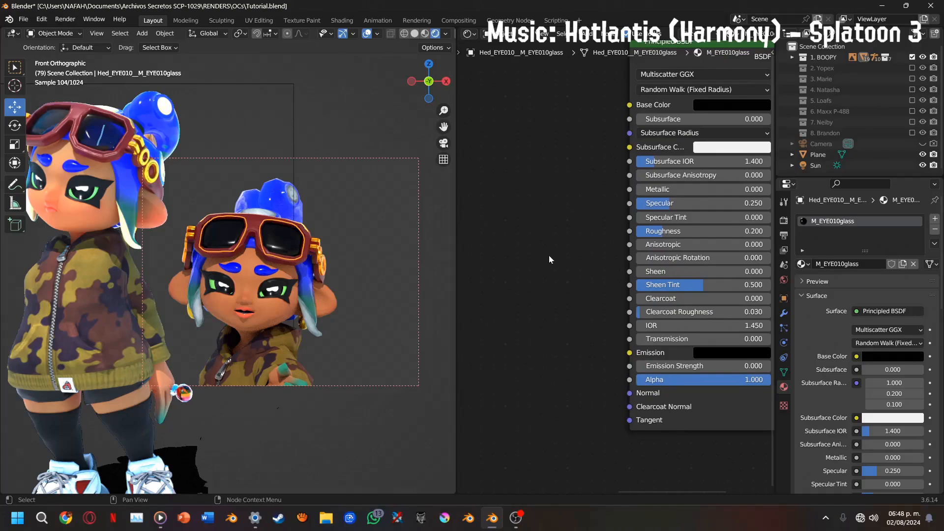
scroll(382, 229, up, 3)
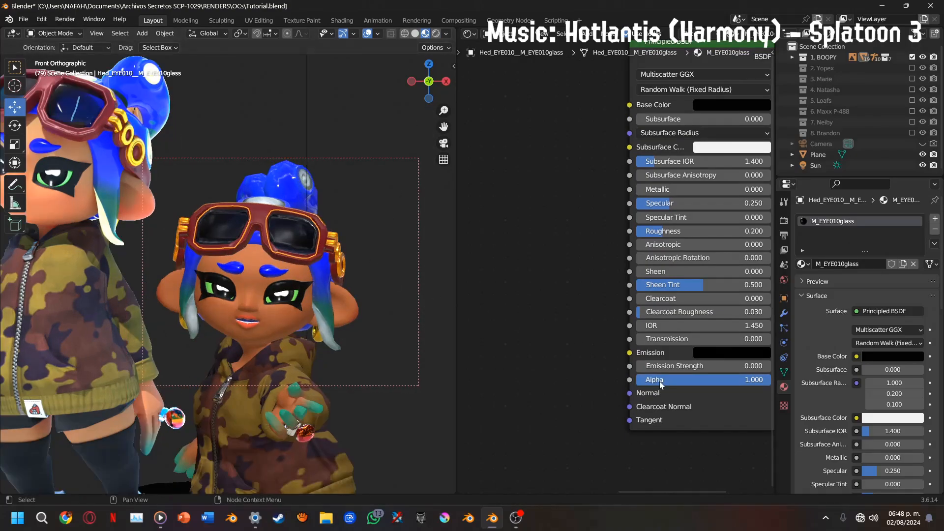
drag(630, 380, 539, 396)
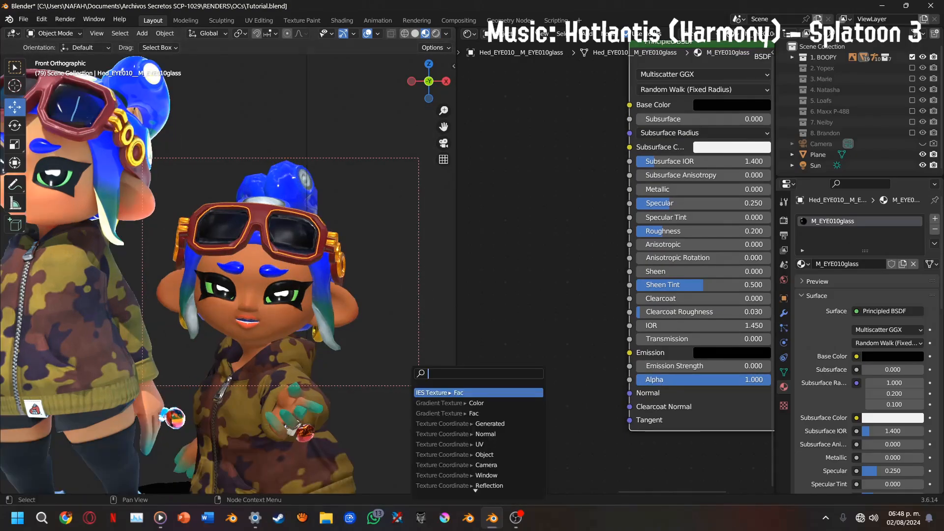
text(colorr)
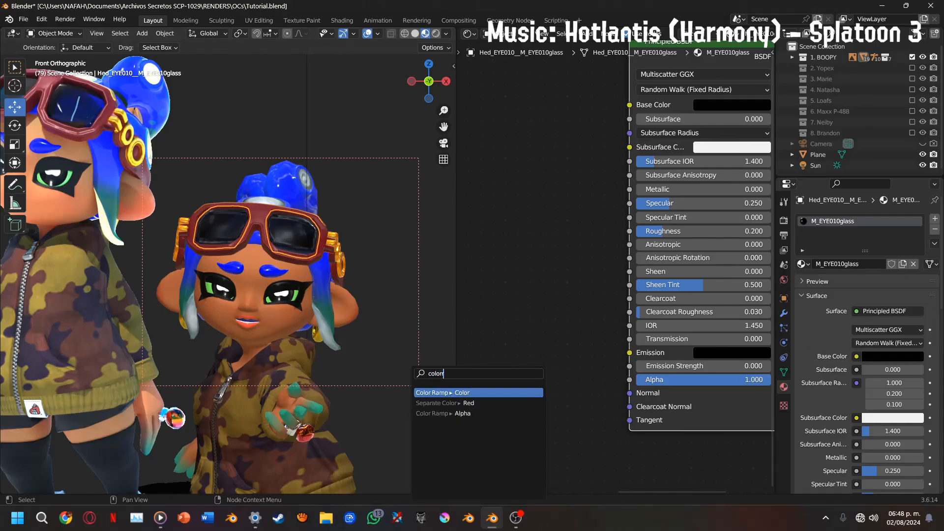
key(Return)
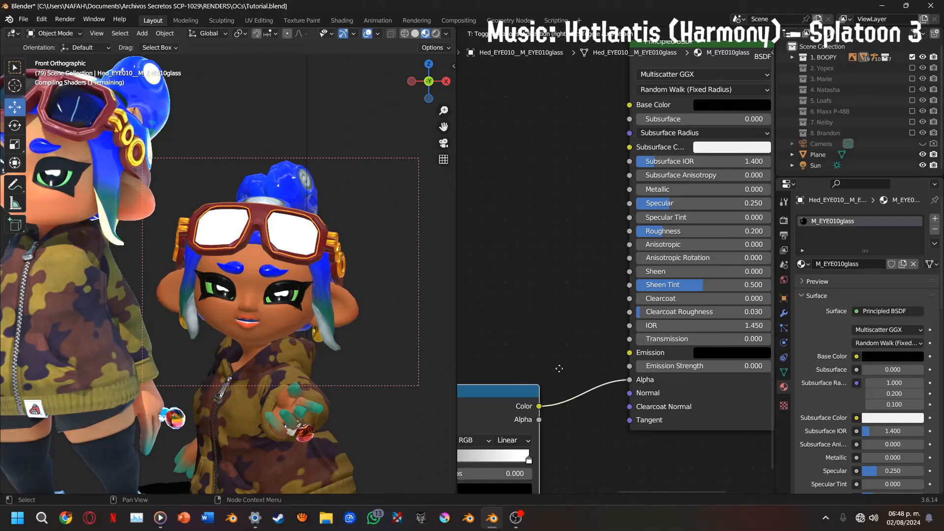
click(582, 349)
Connect a new Gradient Texture's Color to the Color Ramp's Fac and preview the Color Ramp on the lenses
middle_drag(564, 375, 723, 324)
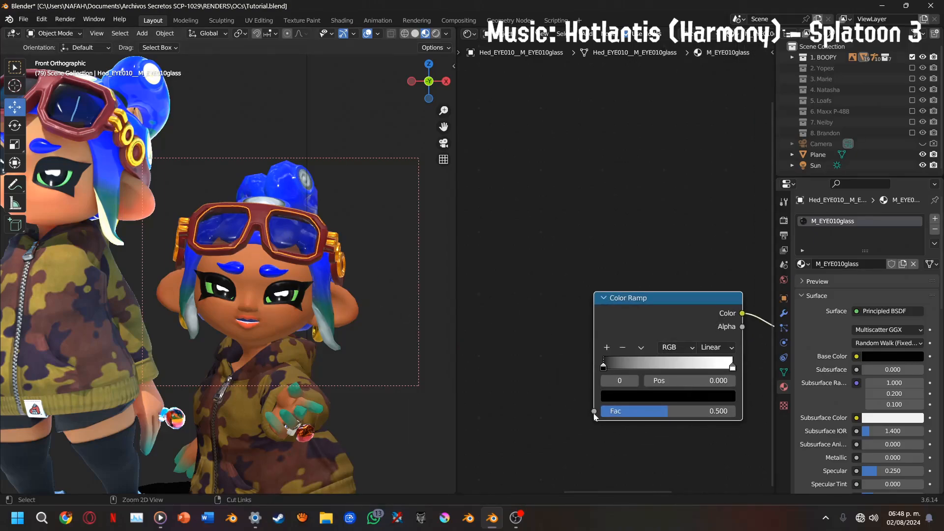
click(574, 411)
drag(594, 411, 471, 378)
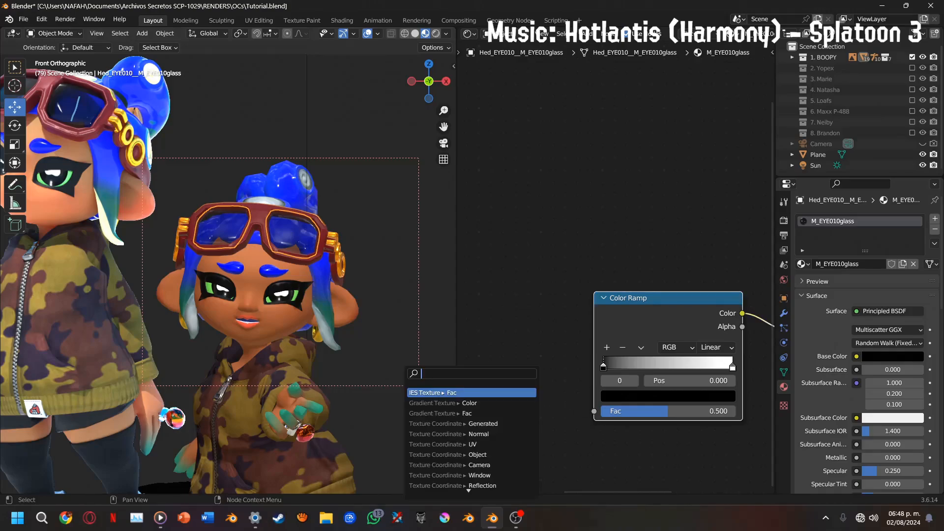
text(grad)
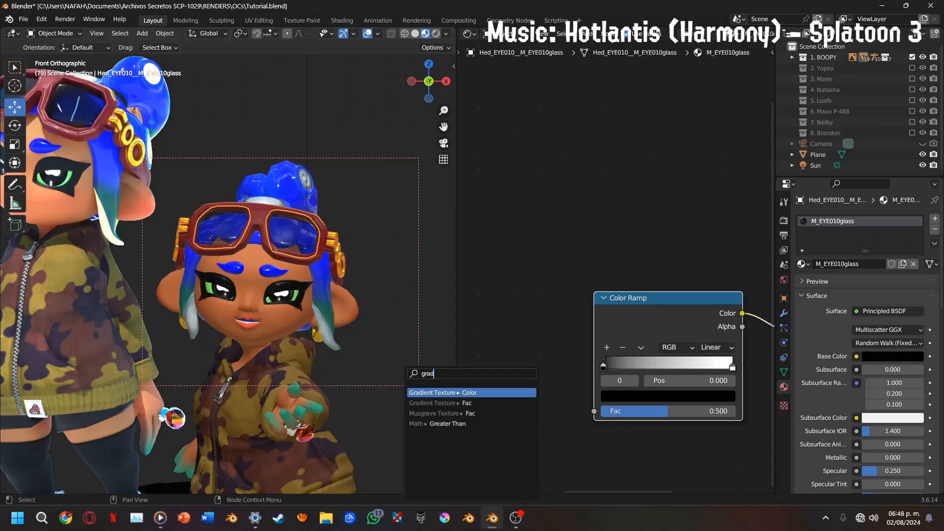
key(Return)
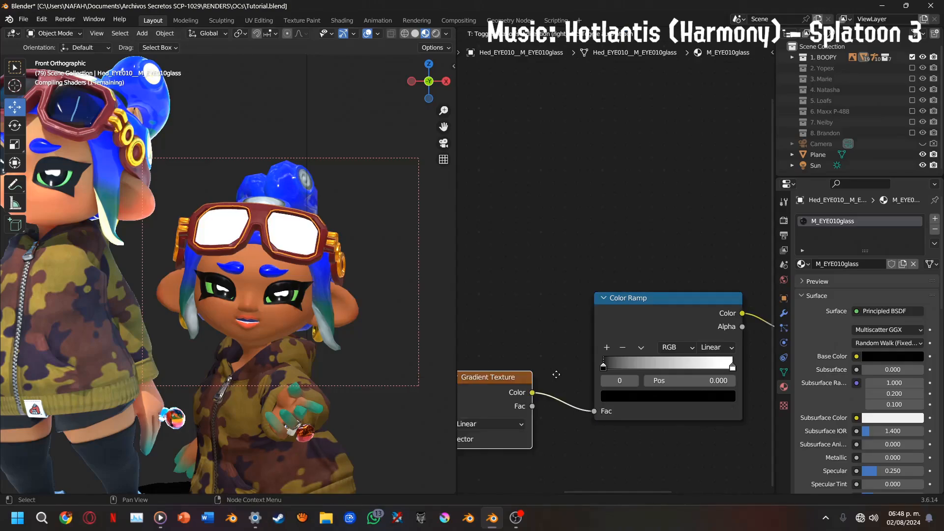
click(557, 373)
ctrl+shift+click(613, 331)
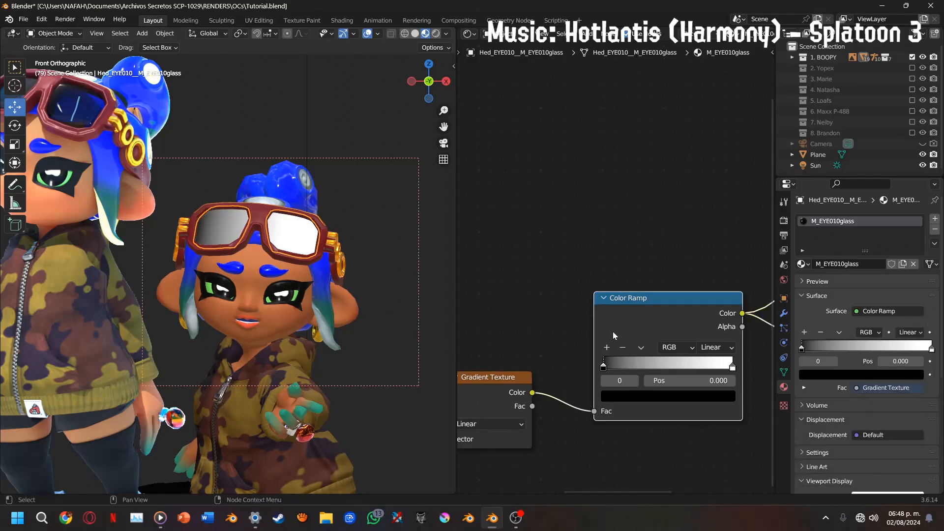
Add Texture Coordinate and Mapping nodes ahead of the Gradient Texture and delete the unconnected Texture Coordinate node
middle_drag(477, 393, 707, 212)
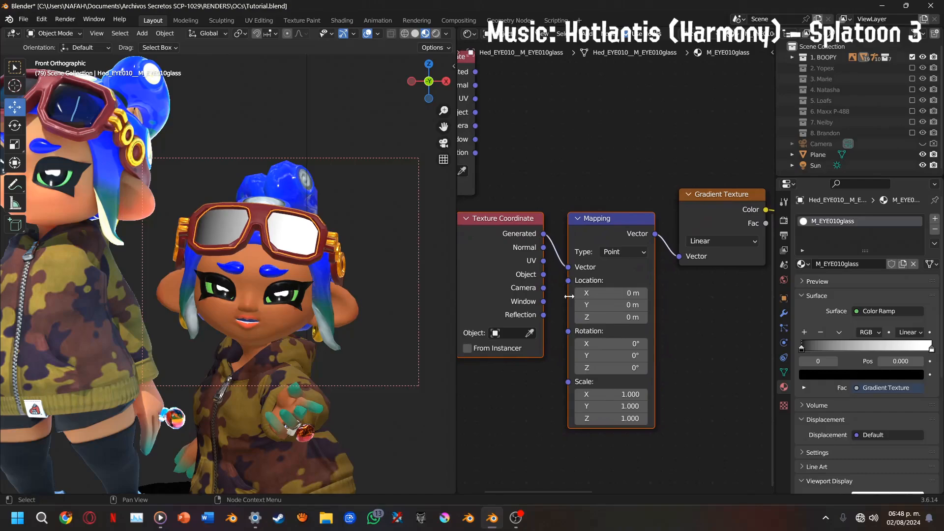
middle_drag(550, 271, 630, 369)
click(512, 226)
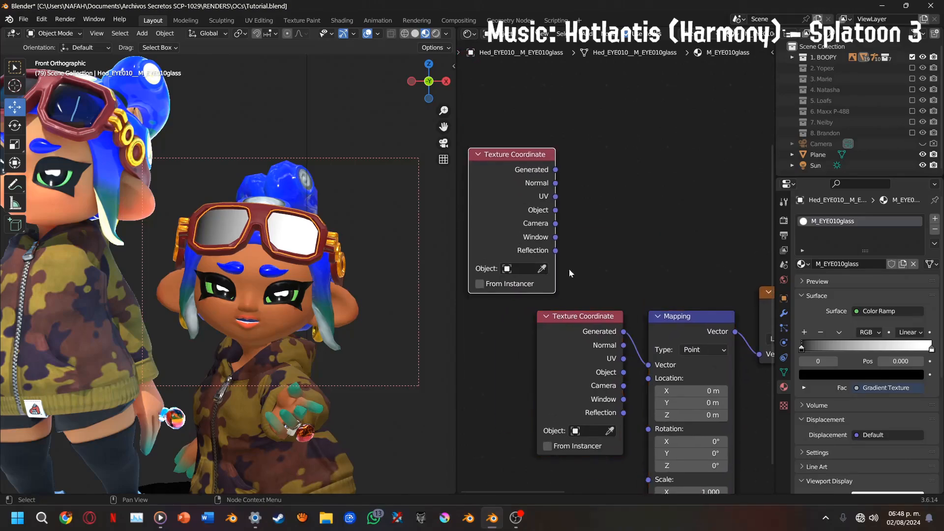
key(x)
Try UV coordinates as the Mapping node's Vector input and reconnect the Generated output
middle_drag(600, 304, 530, 265)
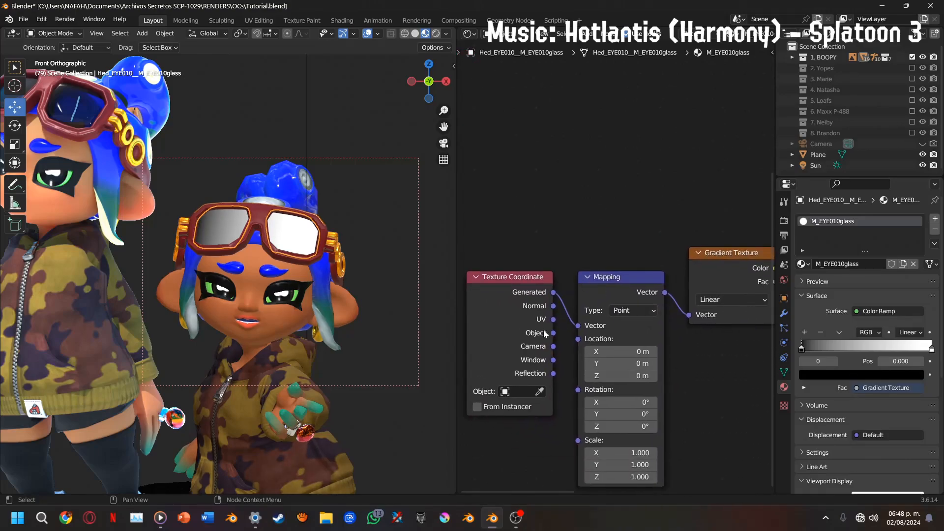
scroll(542, 319, up, 2)
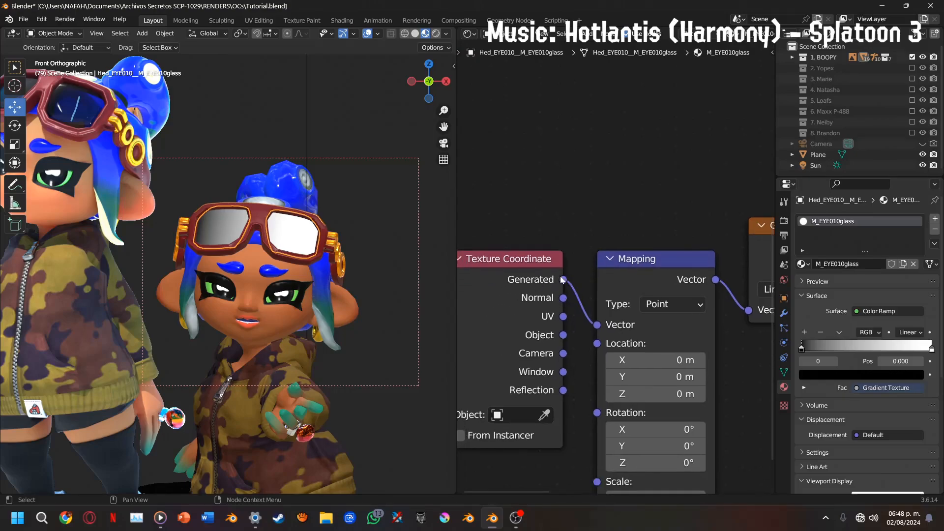
middle_drag(531, 284, 511, 245)
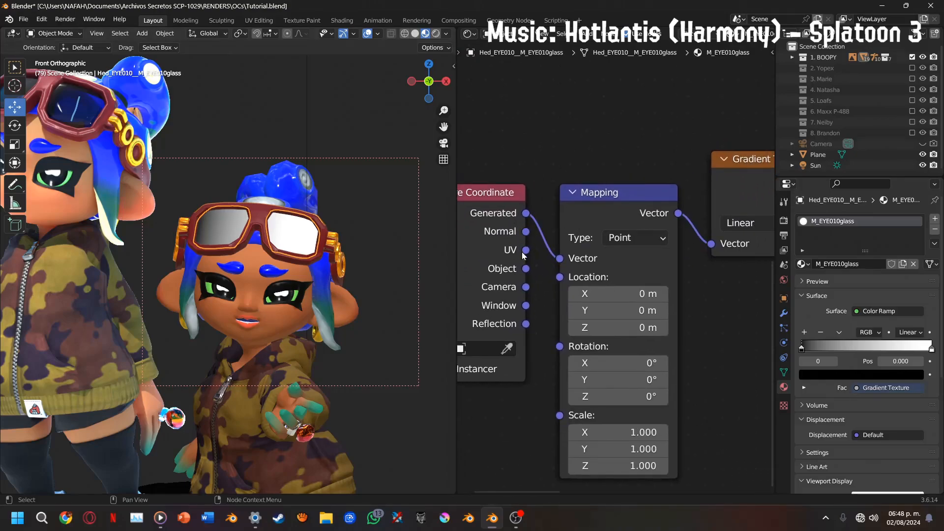
drag(526, 250, 560, 258)
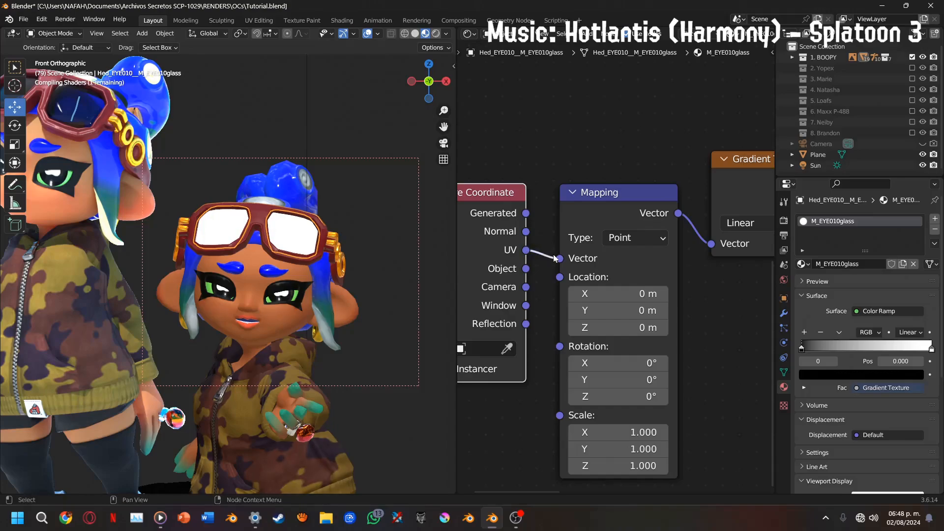
scroll(291, 245, up, 2)
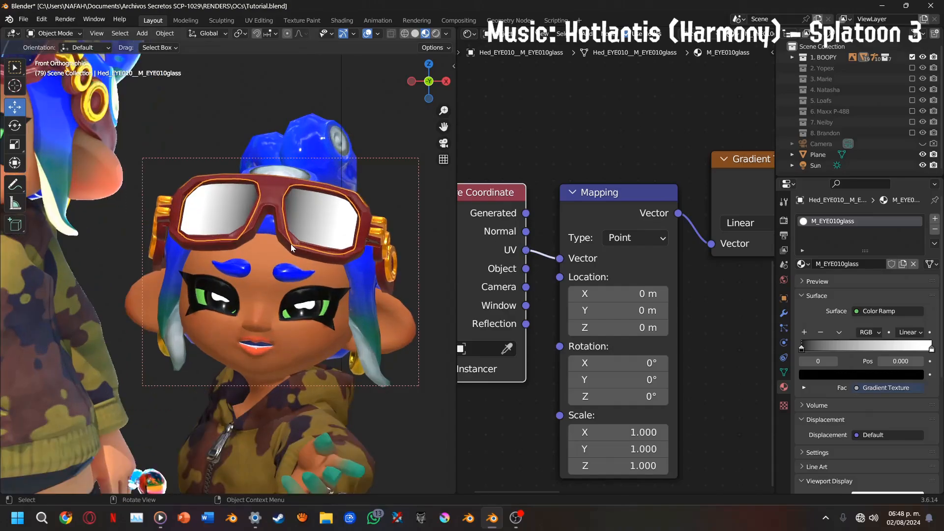
scroll(291, 245, down, 1)
drag(541, 253, 526, 213)
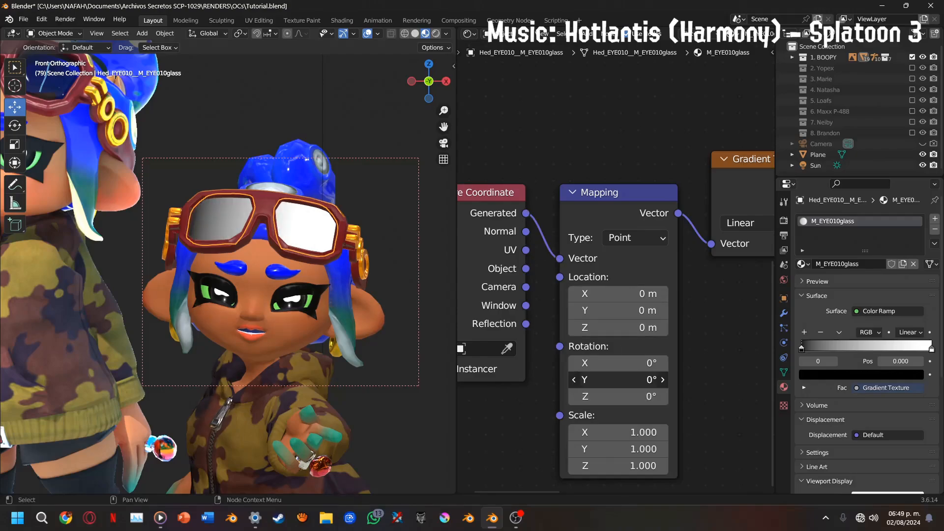
Set the Mapping node's Y rotation to 90°
mouse_move(631, 380)
mouse_down()
mouse_move(705, 380)
mouse_move(616, 383)
mouse_up()
key(ctrl+z)
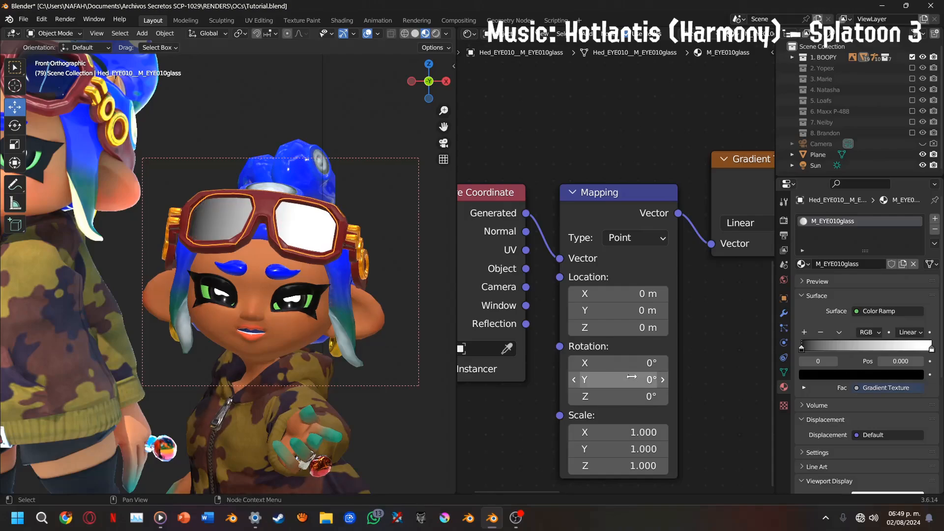
click(632, 378)
text(90)
key(Return)
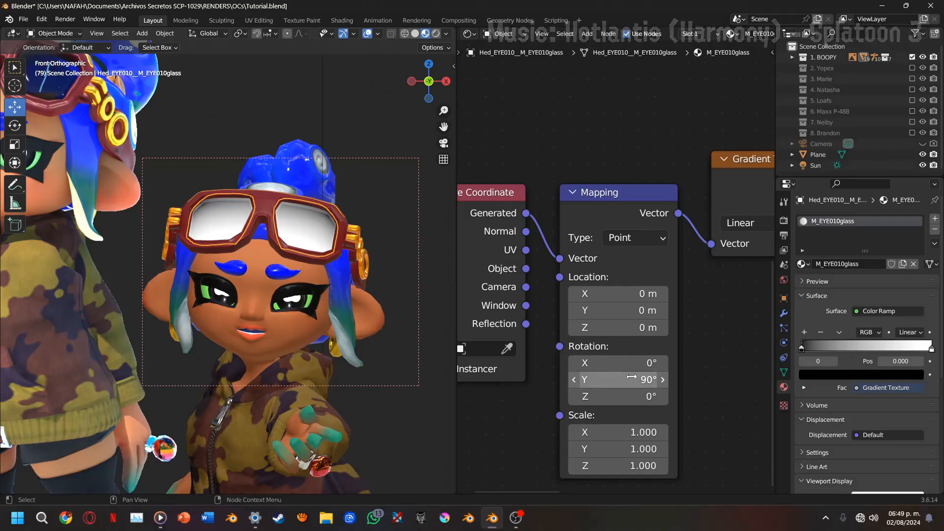
Reverse the Color Ramp by moving the white stop near the ramp's start and the black stop to 0.714
middle_drag(671, 276, 551, 412)
drag(487, 277, 572, 280)
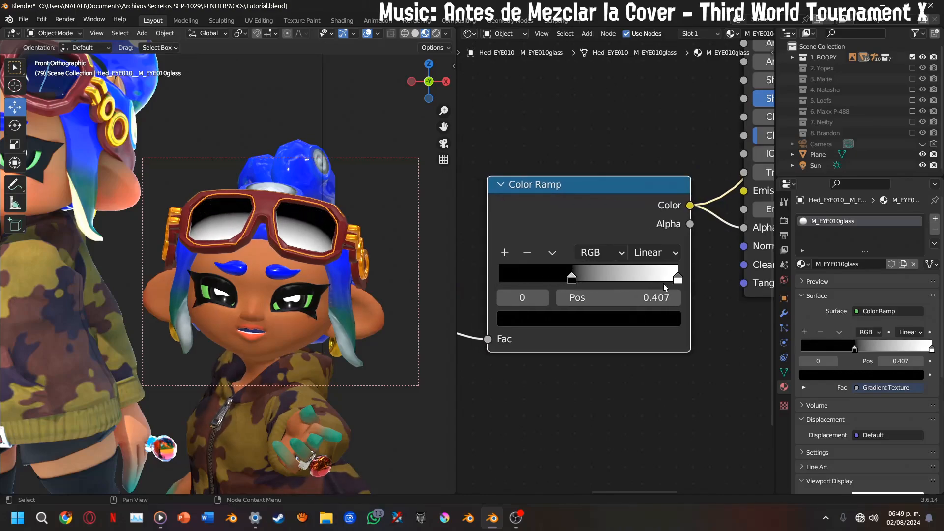
drag(677, 280, 440, 289)
drag(548, 279, 600, 282)
Set the Mapping node's Y location to 0.2 m and preview the Principled BSDF on the lenses
middle_drag(509, 337, 582, 217)
mouse_move(587, 317)
mouse_down()
mouse_move(610, 317)
mouse_move(592, 301)
mouse_move(534, 301)
mouse_move(568, 301)
mouse_up()
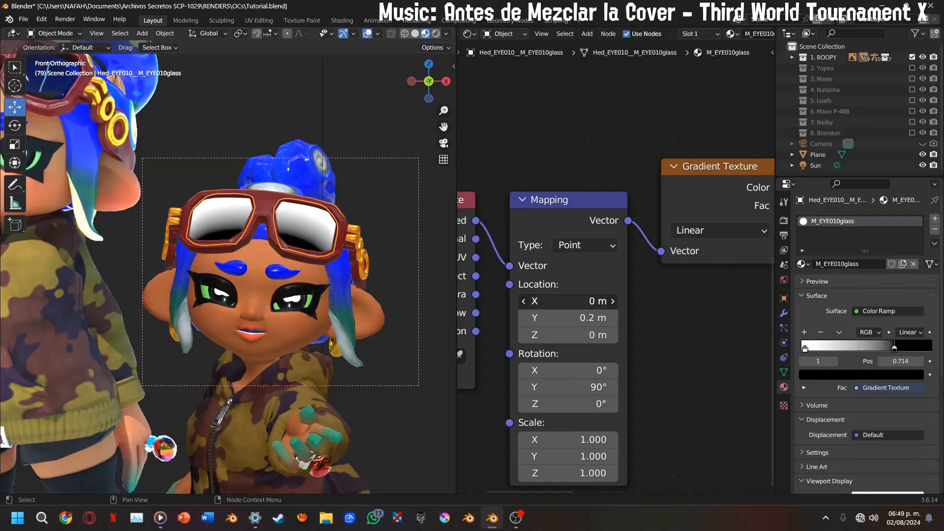
mouse_move(628, 296)
middle_down()
mouse_move(473, 436)
mouse_move(706, 477)
mouse_move(630, 238)
mouse_move(629, 257)
middle_up()
ctrl+shift+click(647, 75)
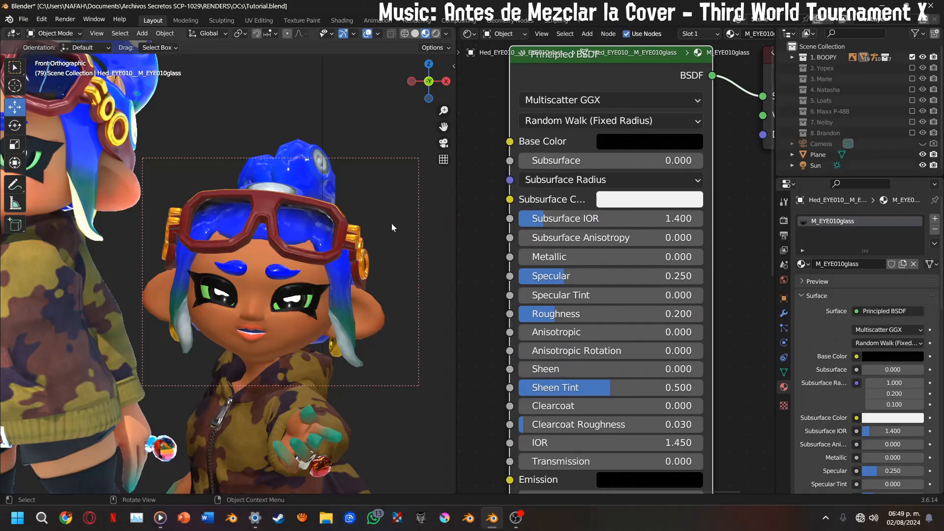
Compare the goggle lenses' transparency with the reference character beside the model
mouse_move(443, 126)
mouse_down()
mouse_move(487, 182)
mouse_move(442, 125)
mouse_up()
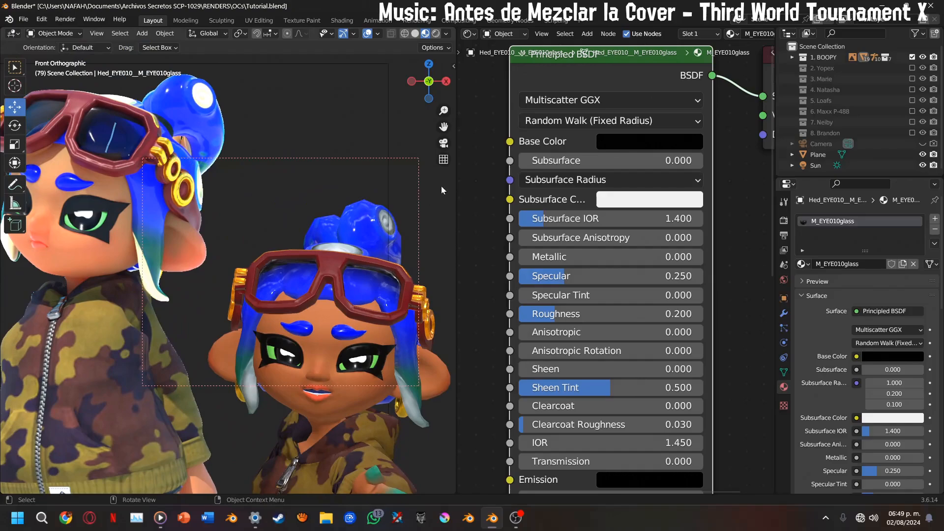
shift+middle_drag(406, 177, 366, 149)
key(ctrl+b)
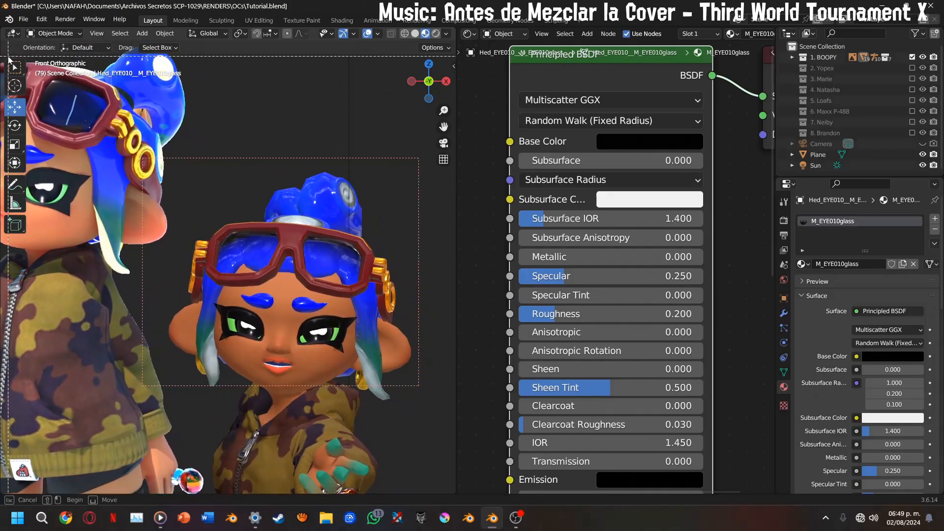
click(129, 57)
scroll(443, 126, down, 1)
drag(444, 126, 479, 112)
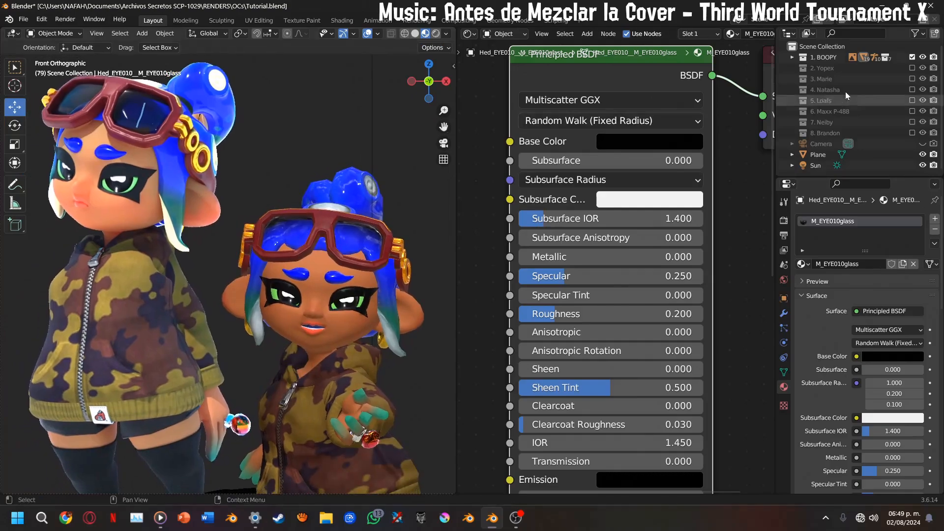
Exclude the 1. BOOPY collection, include the 2. Yopex collection instead, and activate the Move tool
click(912, 57)
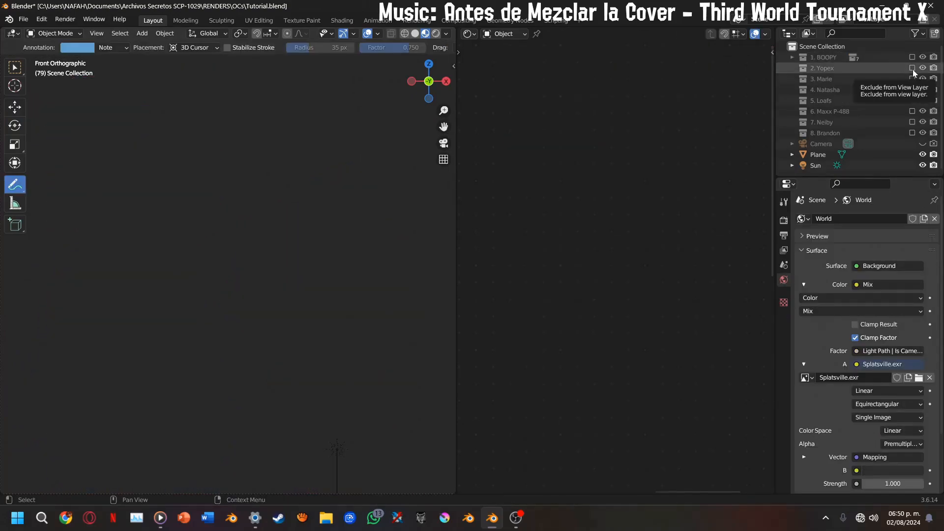
click(913, 68)
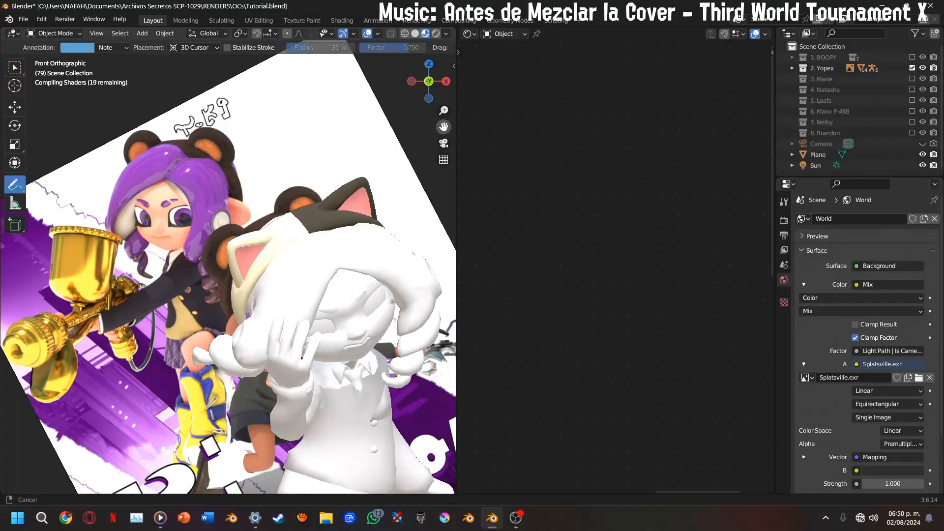
drag(149, 187, 105, 145)
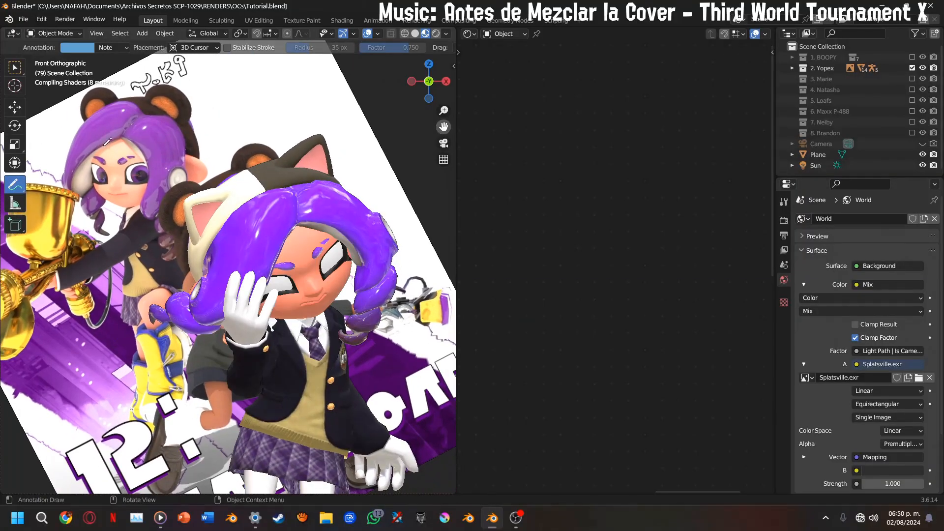
click(15, 106)
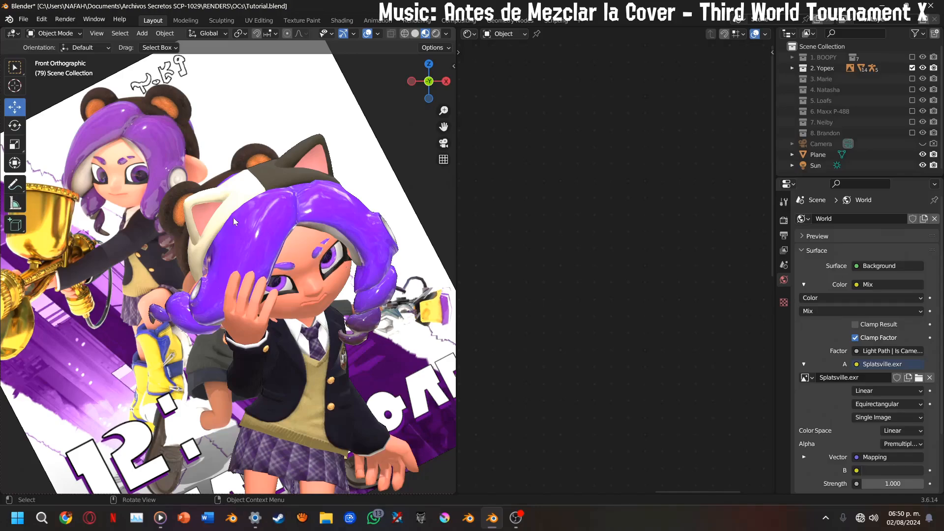
Outline the reference character's eye with an annotation, erase it and return to the Move tool
click(14, 187)
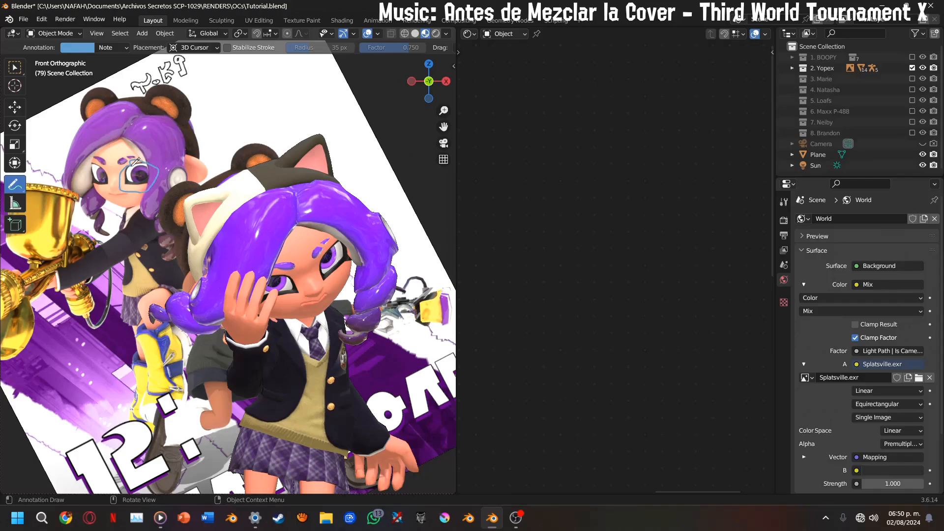
mouse_move(23, 185)
mouse_down()
mouse_move(56, 178)
mouse_move(61, 252)
mouse_up()
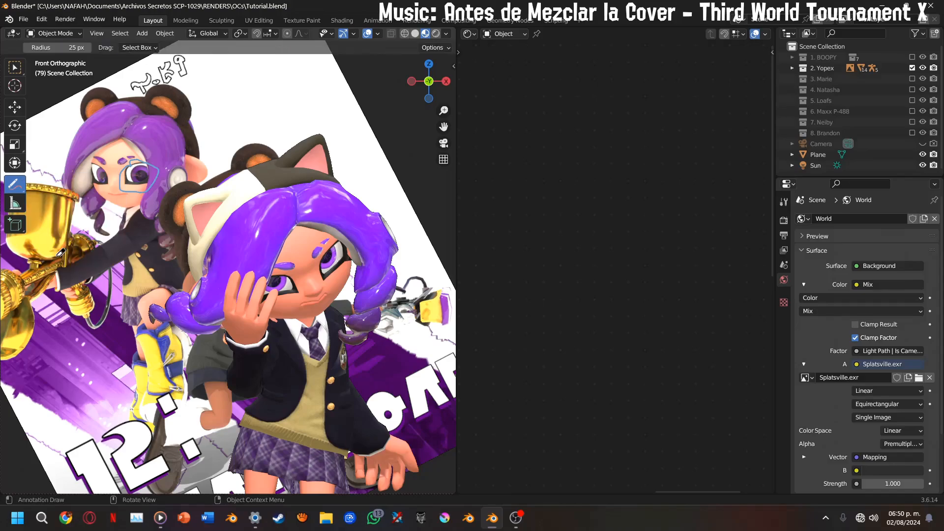
drag(142, 191, 138, 176)
click(15, 106)
Duplicate the M_Eye_Alb.06.png image texture node in the eye material and place the copy beneath the original
click(337, 262)
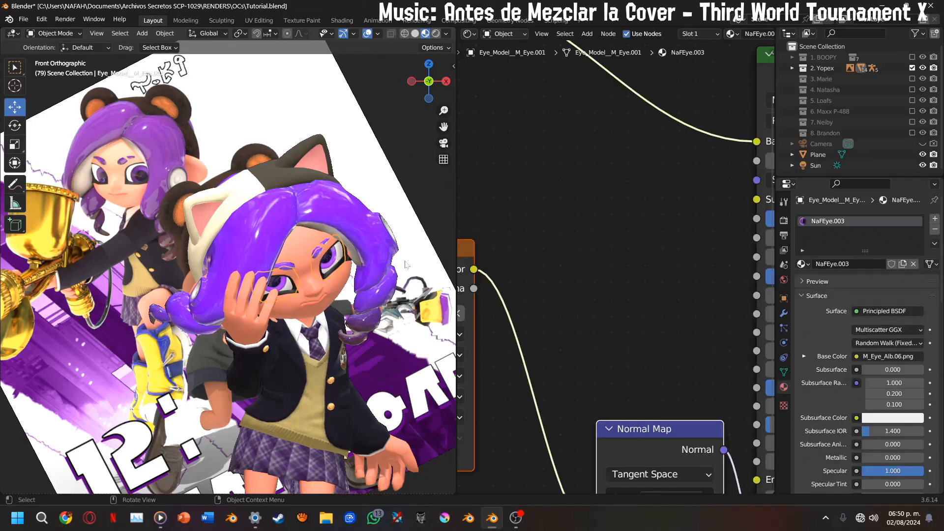
scroll(538, 253, down, 2)
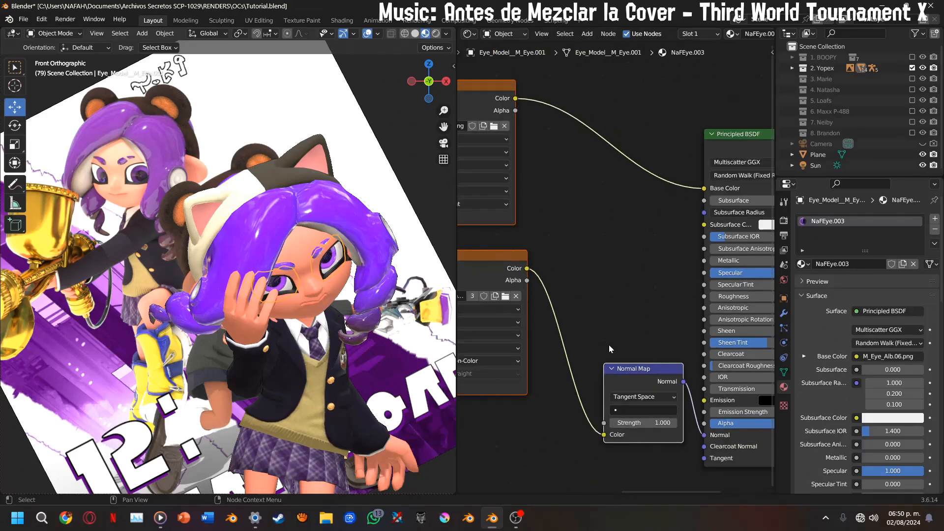
middle_drag(584, 332, 671, 325)
drag(538, 254, 543, 452)
scroll(546, 333, down, 6)
middle_drag(547, 333, 562, 385)
scroll(613, 353, up, 5)
drag(621, 220, 587, 157)
key(shift+d)
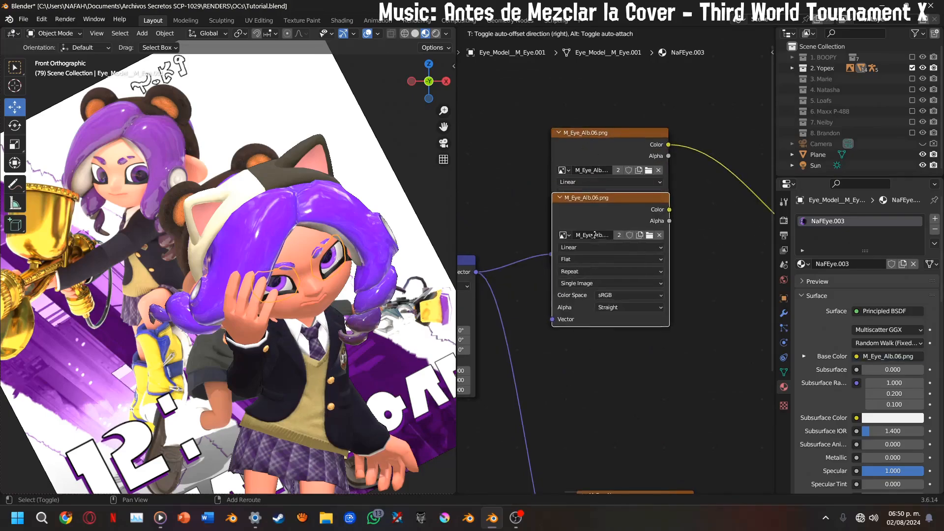
click(595, 304)
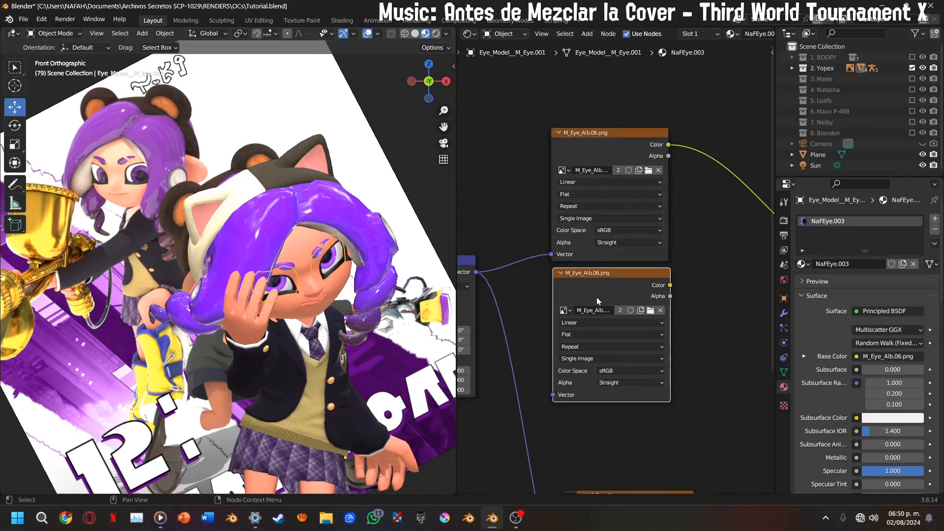
Connect the Mapping node's Vector output to the duplicated image texture and load M_Eye_Alb.15.png into it
middle_drag(544, 326, 519, 238)
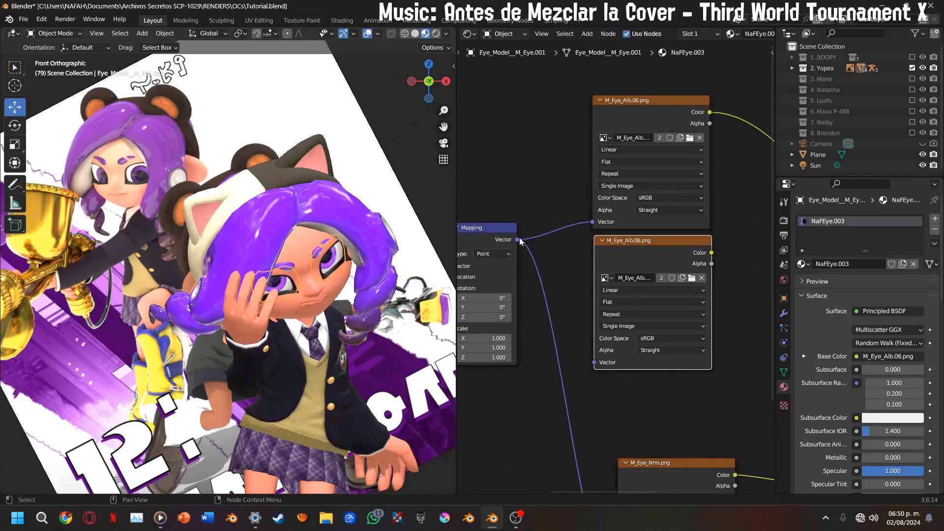
drag(517, 239, 628, 339)
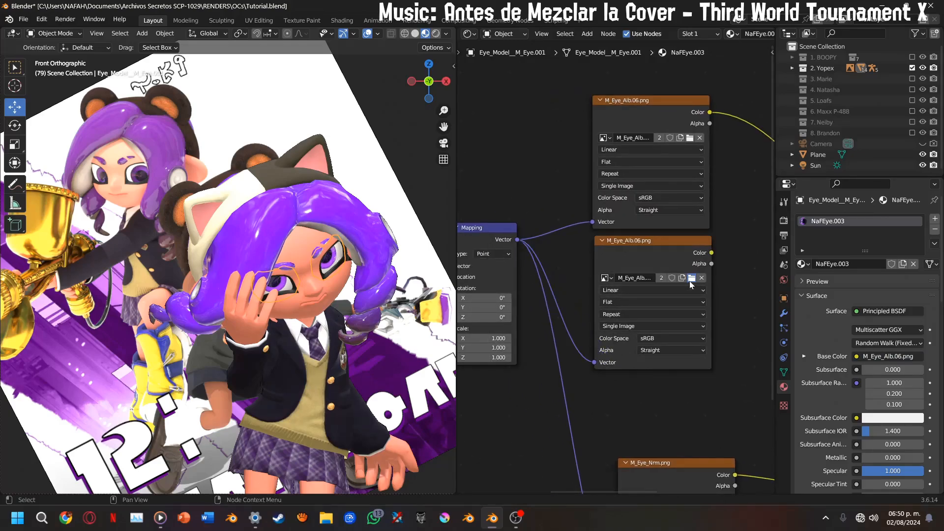
click(690, 279)
middle_drag(510, 365, 505, 279)
scroll(428, 234, up, 3)
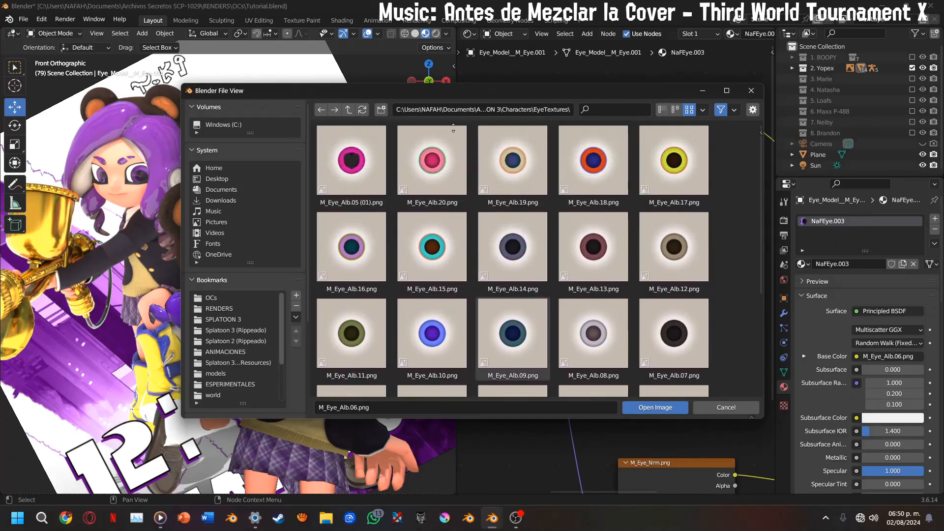
scroll(428, 235, down, 4)
scroll(437, 235, up, 4)
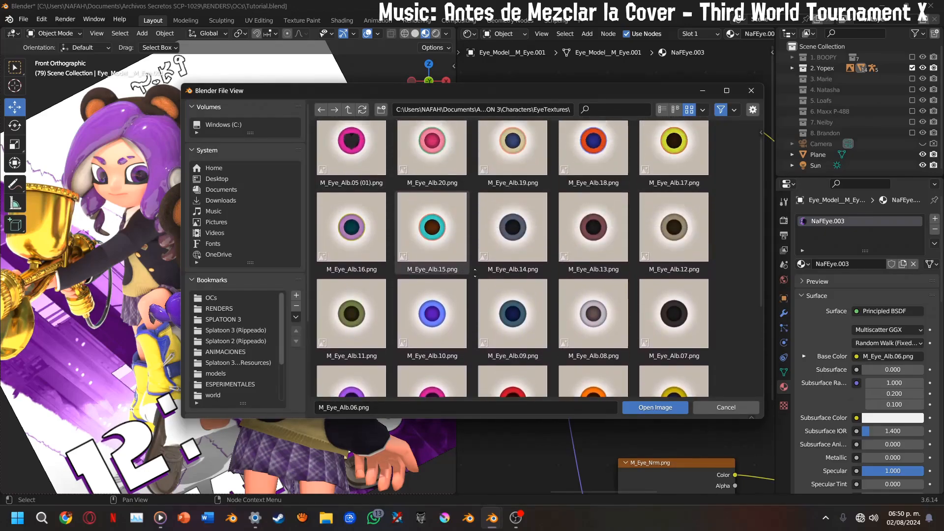
double_click(450, 232)
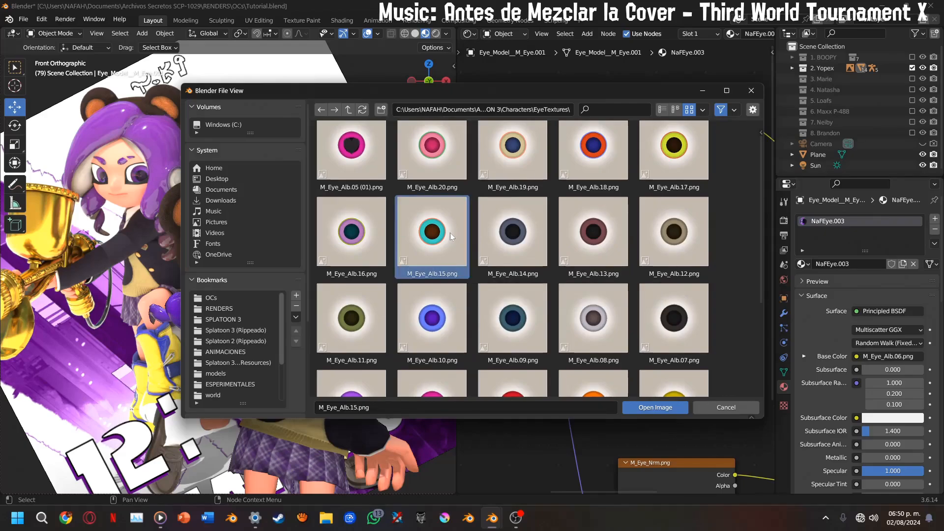
Insert a Mix Color node between M_Eye_Alb.06.png and the Base Color, and connect M_Eye_Alb.15.png's Color to its B input
middle_drag(751, 249, 589, 303)
key(shift+a)
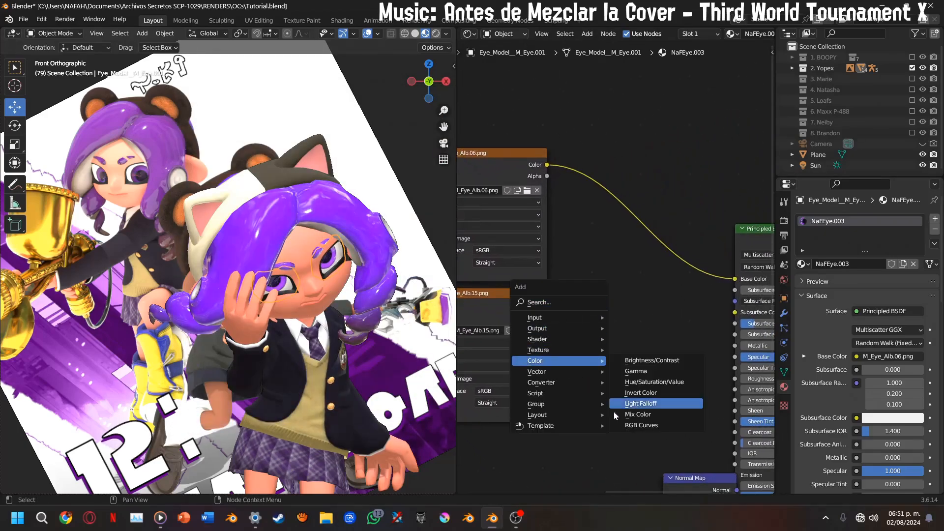
click(644, 415)
click(624, 119)
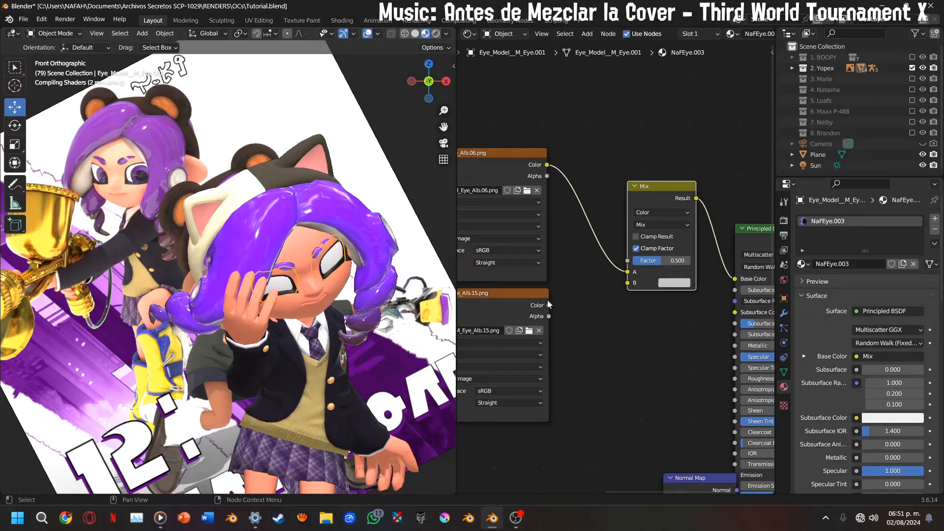
drag(549, 306, 629, 284)
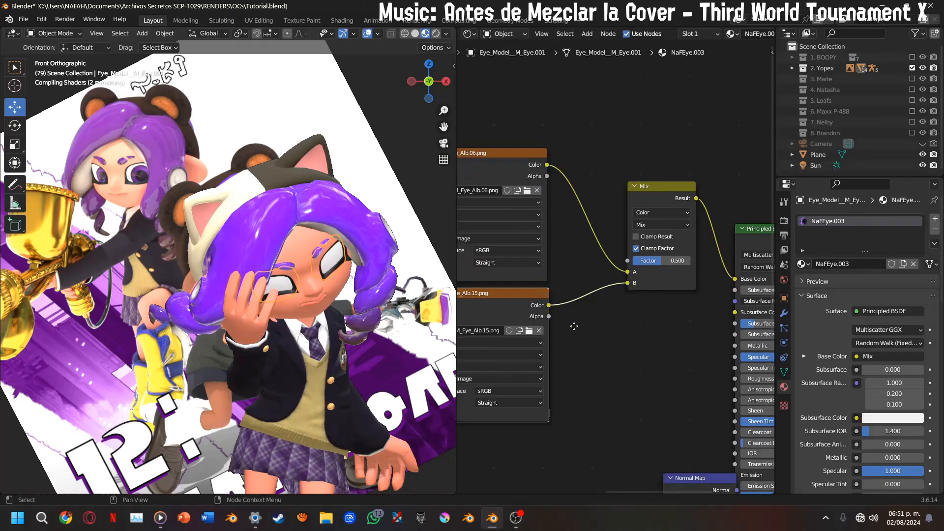
Add a Color Ramp feeding the Mix node's Factor and place it above the two eye textures
middle_drag(578, 327, 571, 366)
scroll(406, 253, up, 3)
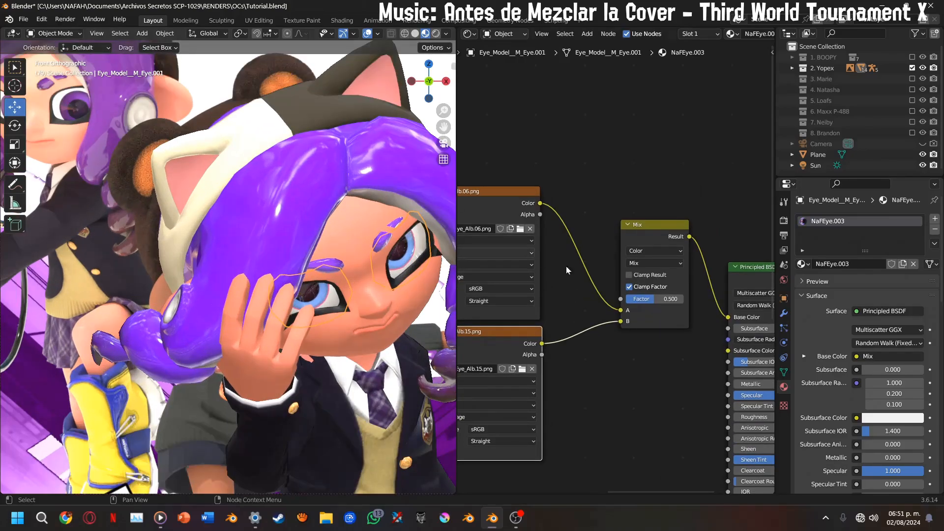
middle_drag(606, 307, 675, 348)
drag(687, 339, 588, 193)
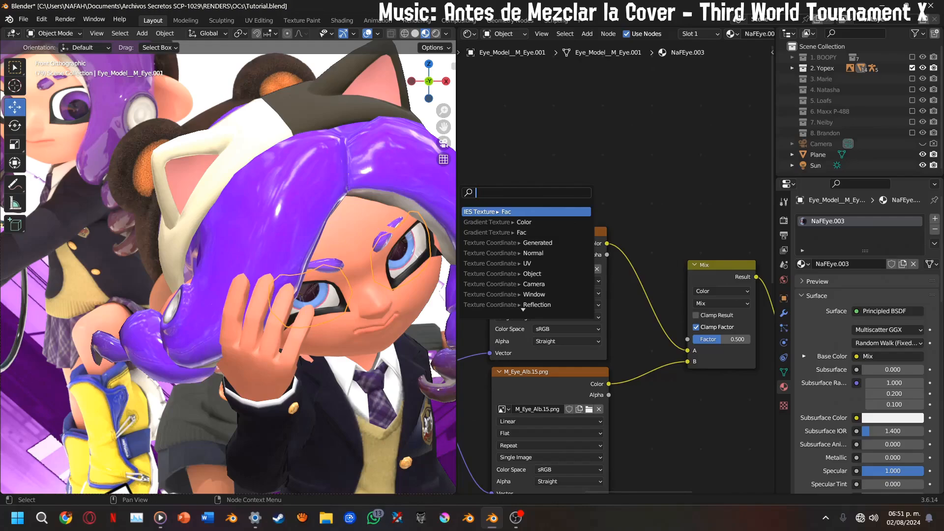
text(colo)
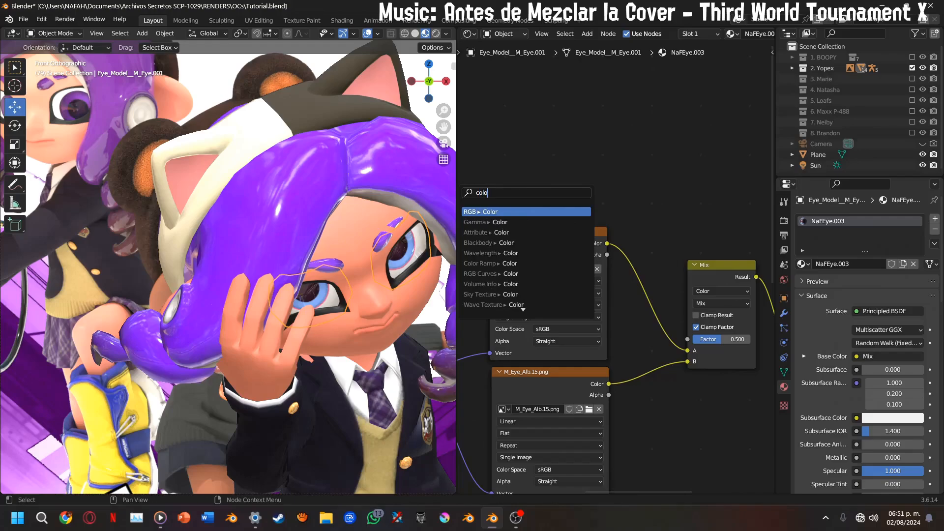
text(rr)
key(Return)
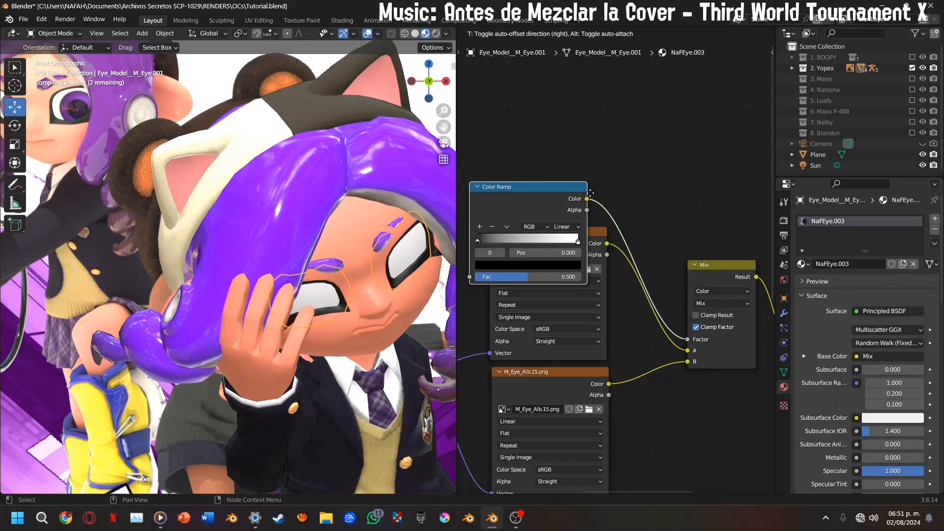
click(612, 121)
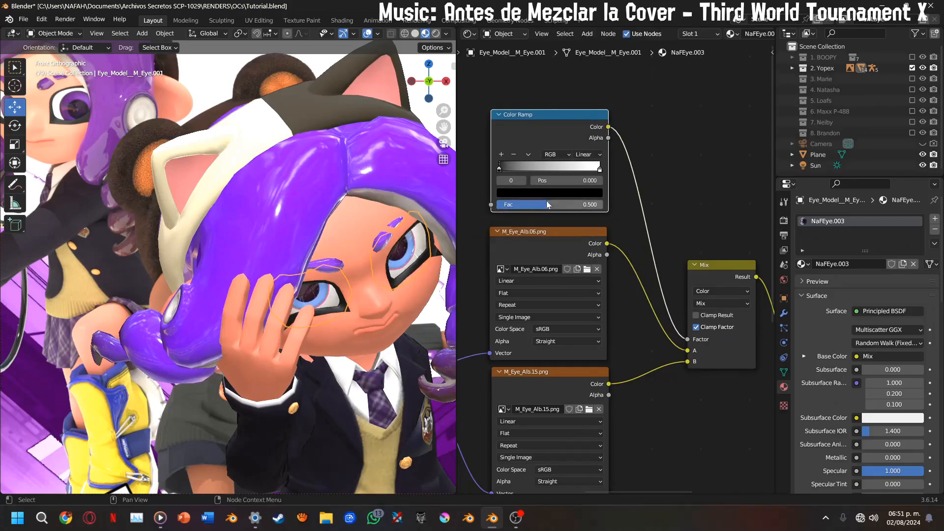
Add a Gradient Texture whose Color output feeds the Color Ramp's Fac input, placed before the ramp
middle_drag(548, 203, 594, 64)
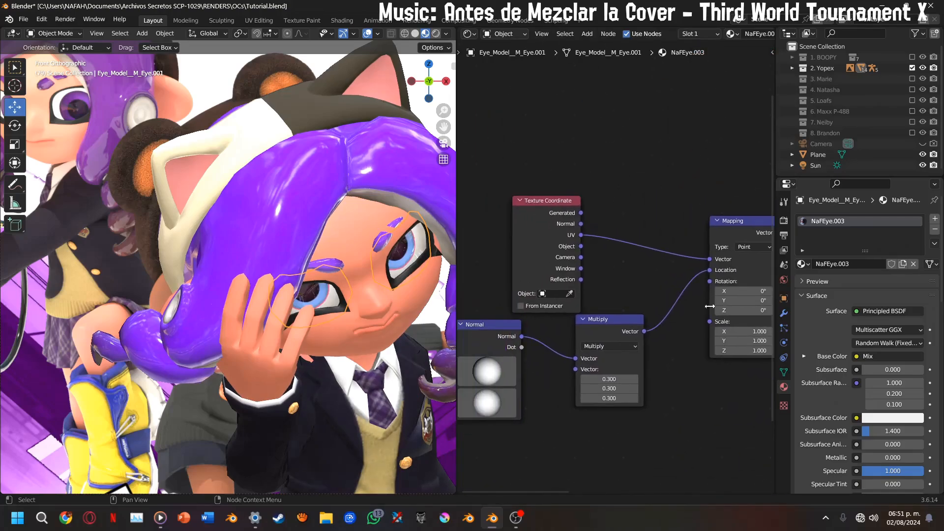
middle_drag(684, 282, 762, 479)
scroll(567, 331, up, 3)
middle_drag(567, 332, 682, 312)
drag(724, 252, 534, 271)
text(gra)
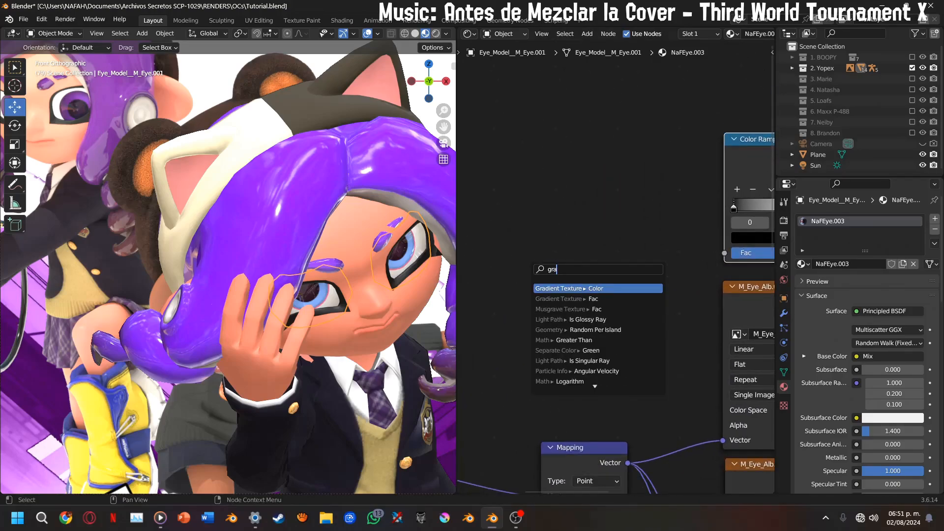
key(Return)
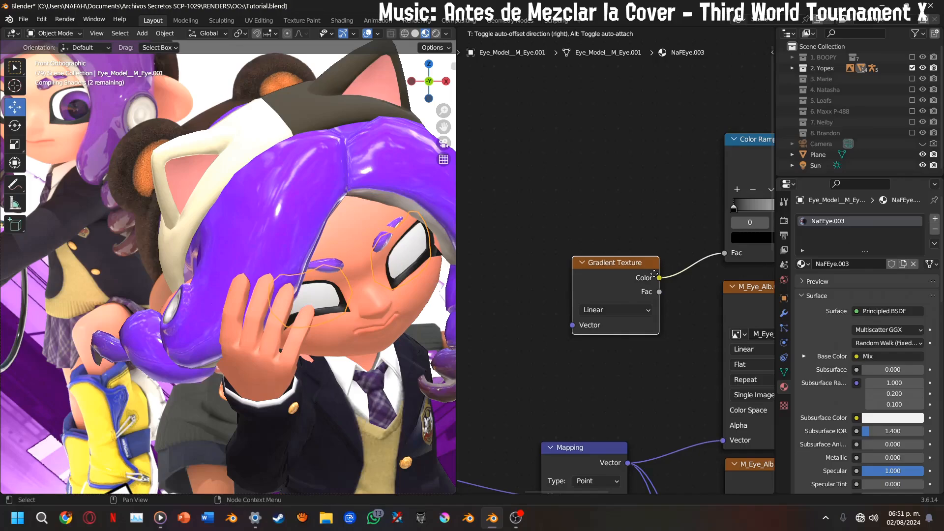
click(611, 255)
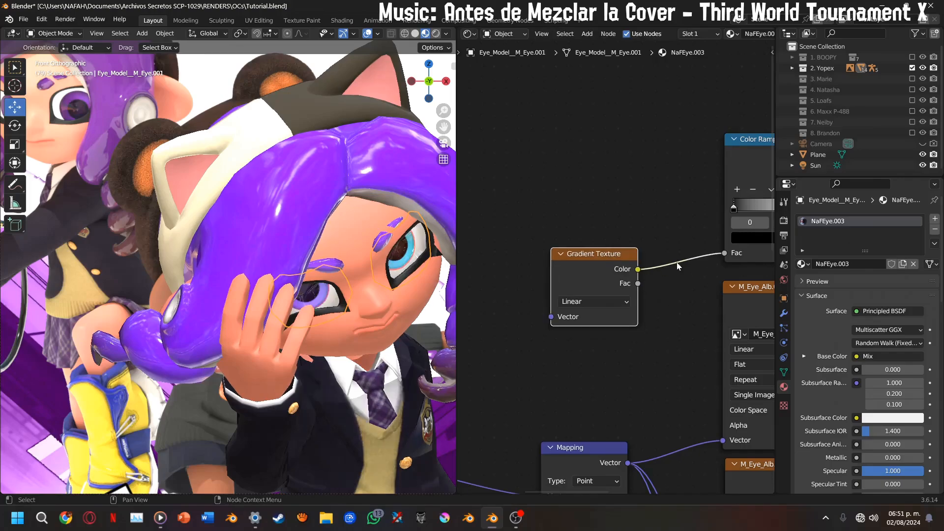
Set the Color Ramp's interpolation to Constant
middle_drag(751, 223, 564, 302)
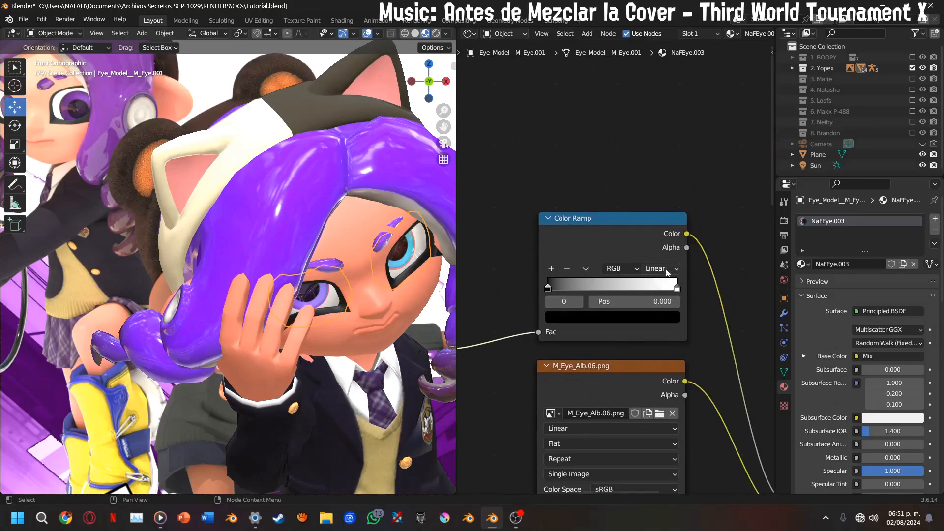
click(659, 268)
scroll(359, 285, up, 3)
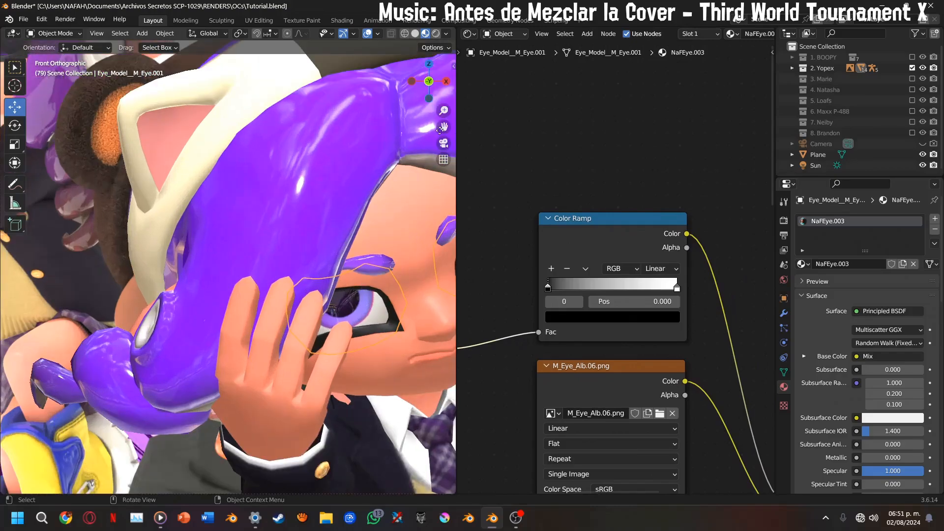
drag(442, 127, 295, 114)
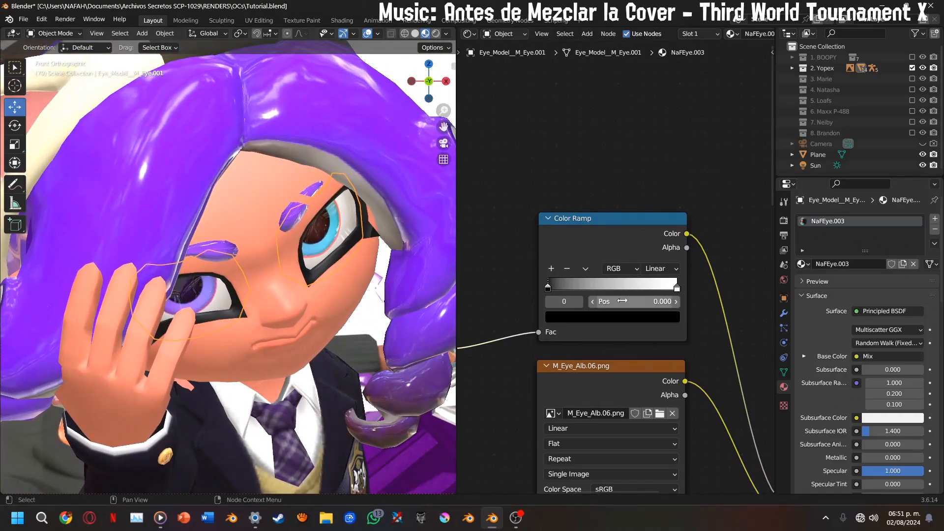
scroll(622, 301, up, 1)
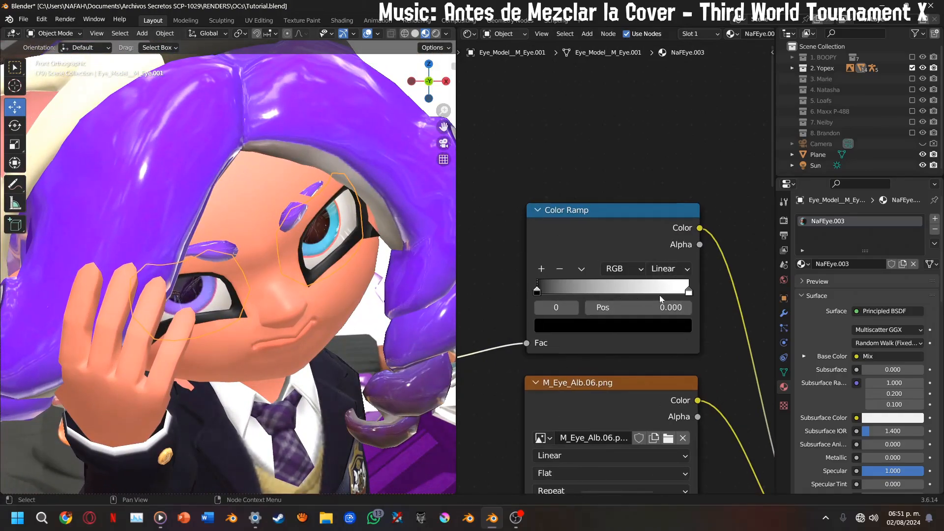
click(663, 275)
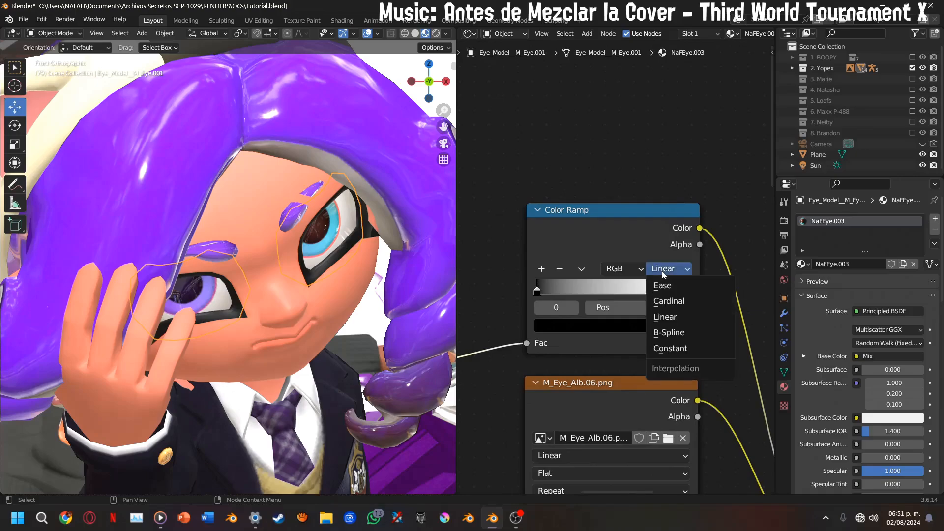
click(666, 349)
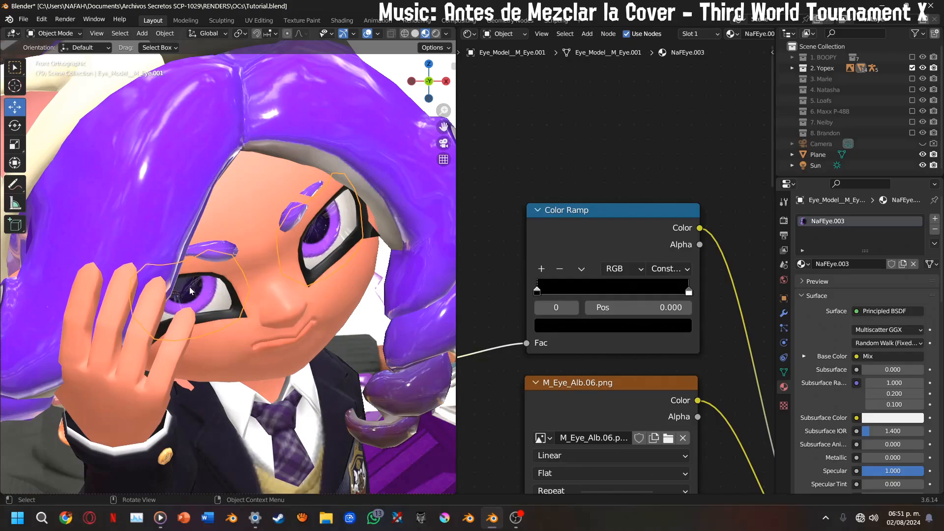
Set the position of the Color Ramp's white stop to 0.5
click(649, 307)
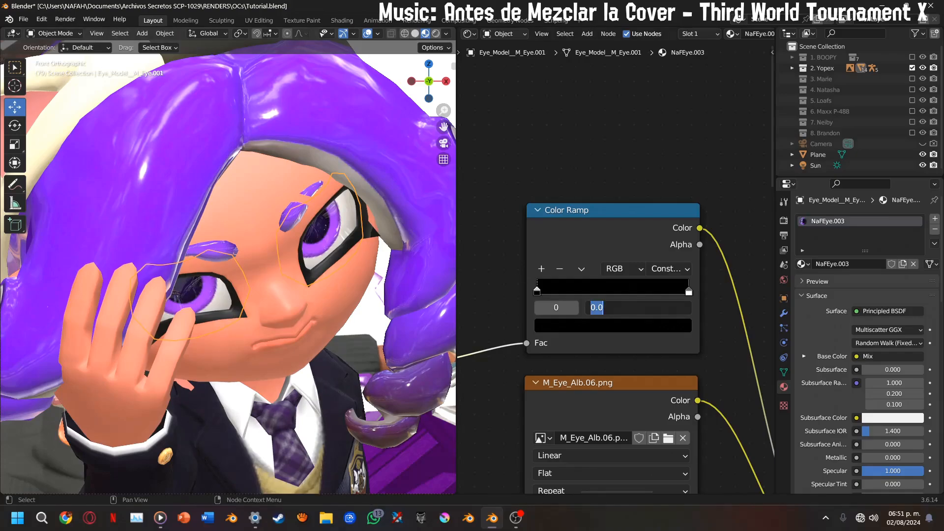
click(732, 328)
click(688, 292)
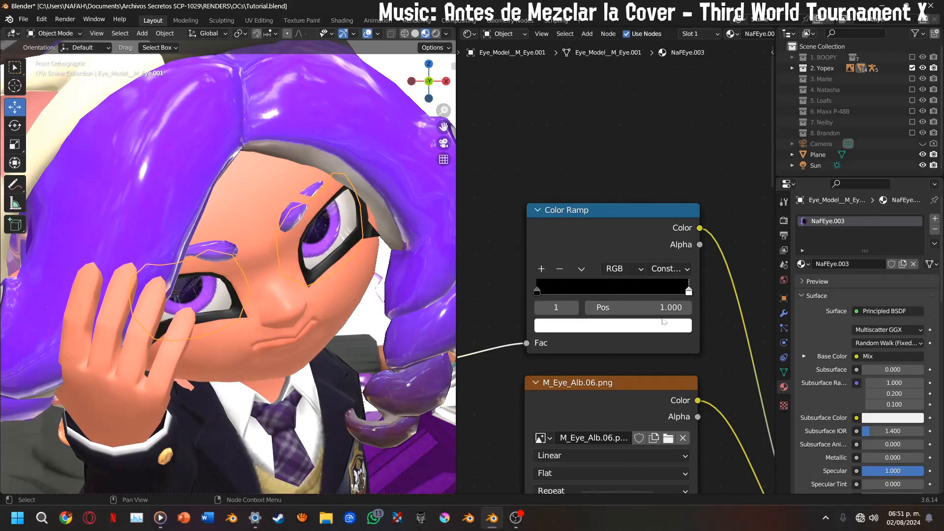
click(662, 310)
text(0.5)
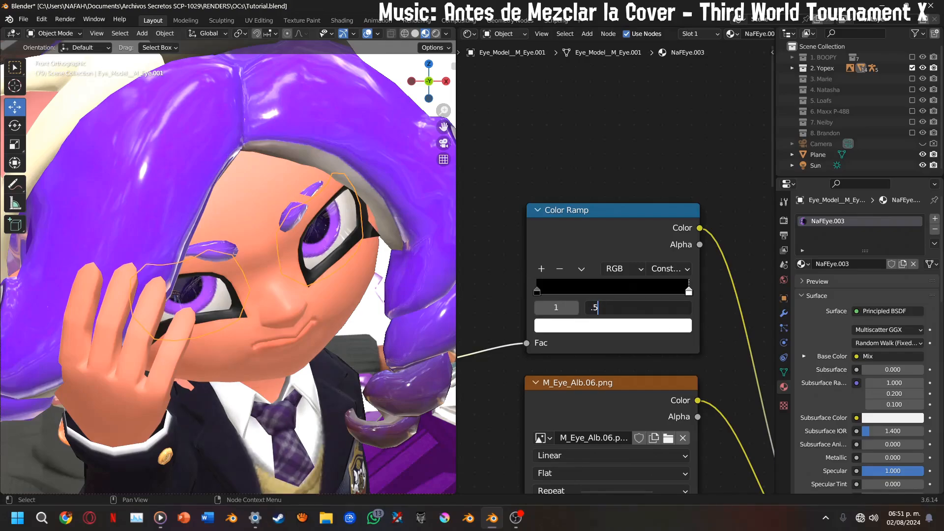
key(Return)
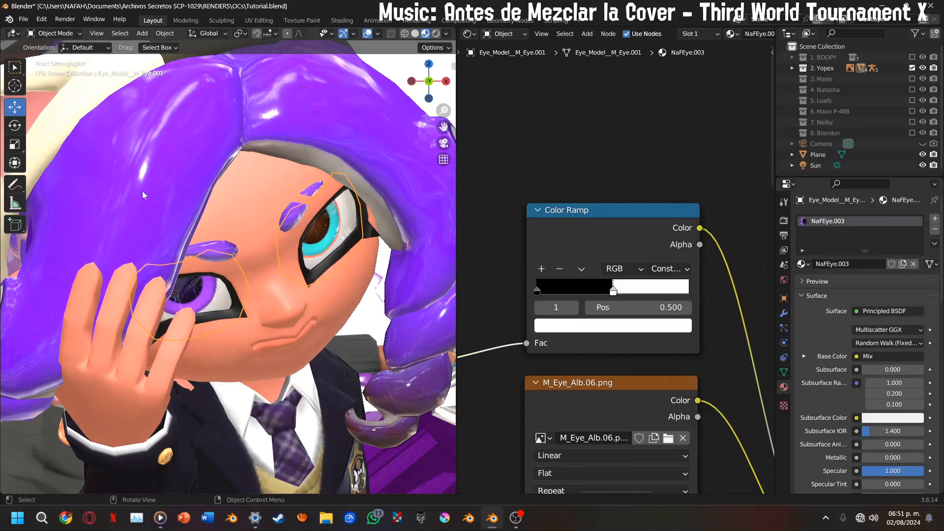
scroll(288, 179, down, 3)
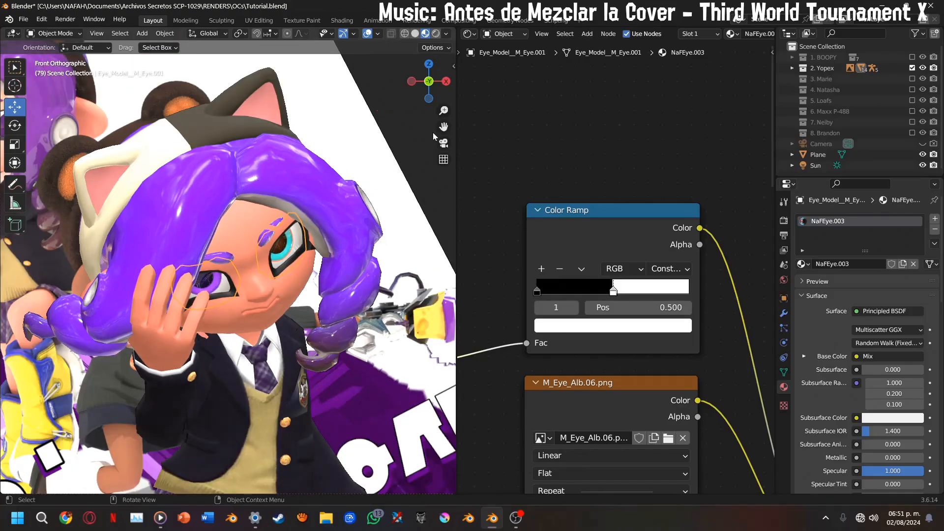
Select the jacket by its crest and duplicate the M_AMB000Fmark_Nrm.png texture node, placing the copy above the original
drag(443, 127, 442, 129)
mouse_move(429, 81)
mouse_down()
mouse_move(396, 86)
mouse_move(416, 84)
mouse_up()
scroll(333, 282, up, 4)
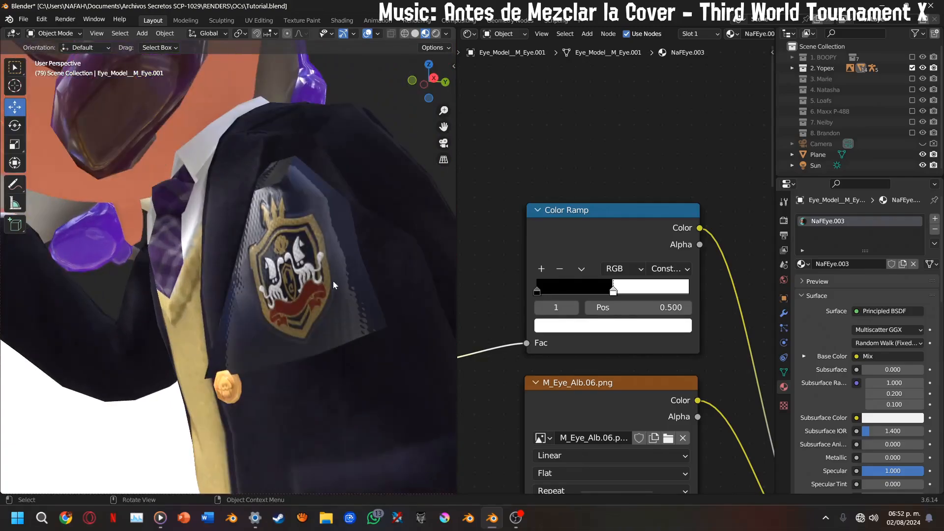
click(313, 287)
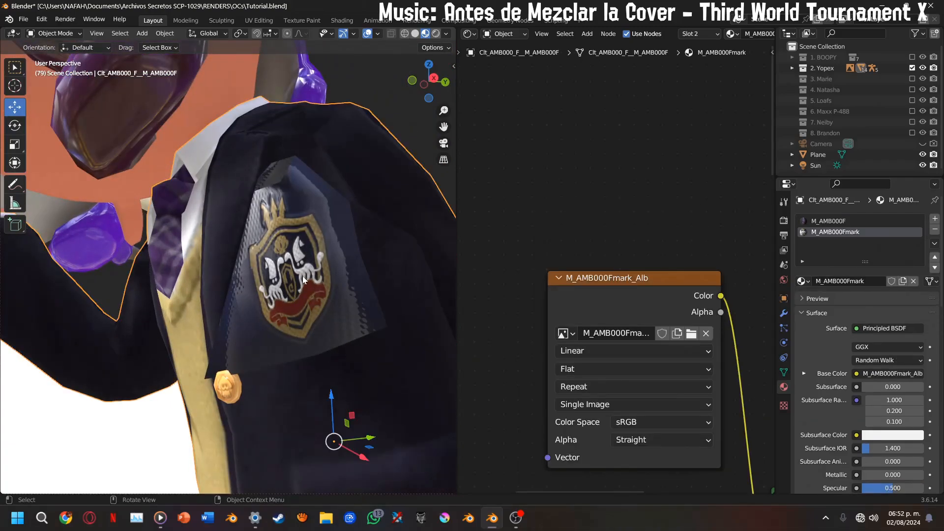
scroll(302, 232, down, 3)
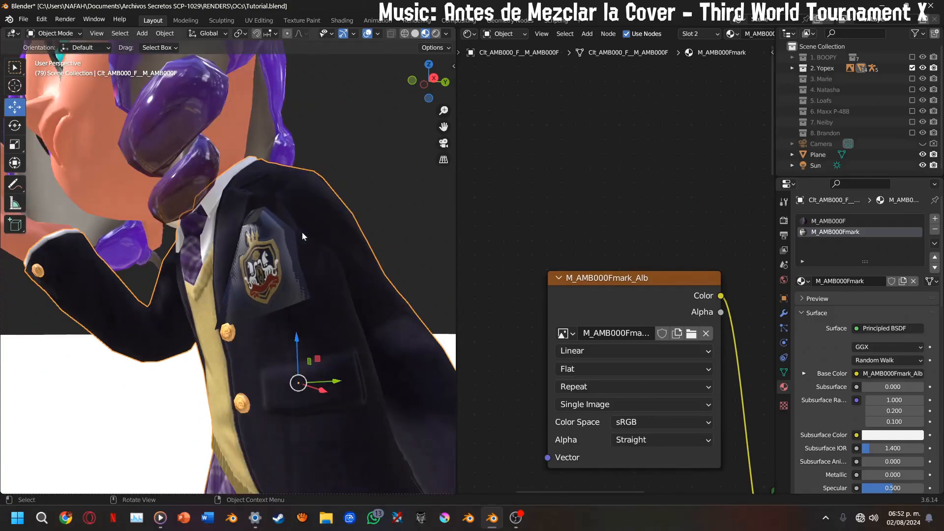
scroll(551, 273, down, 2)
middle_drag(552, 293, 584, 413)
click(516, 372)
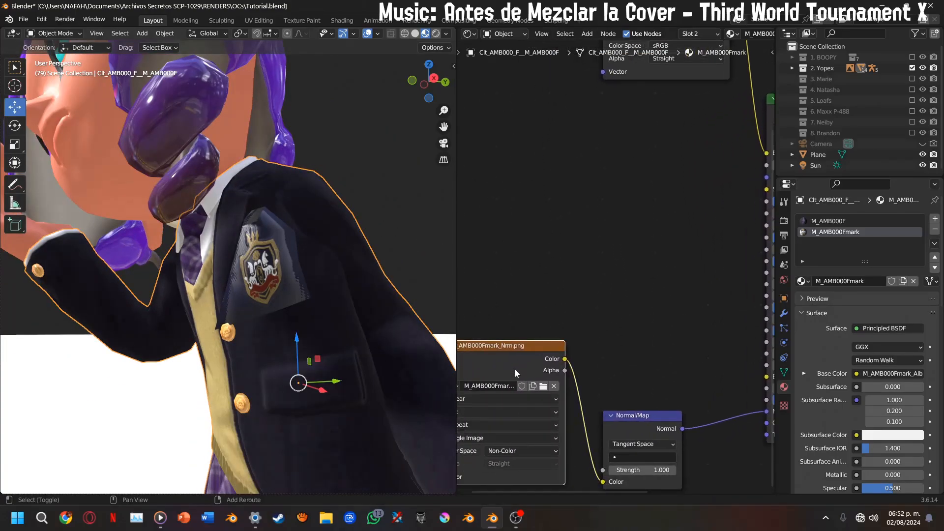
key(shift+d)
click(570, 250)
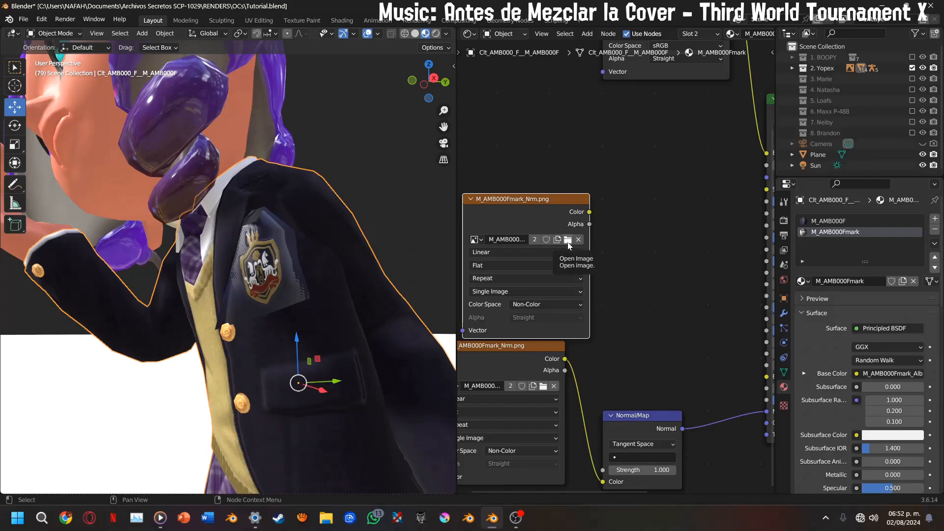
Load M_AMB000Mmark_Opa.png into the duplicated texture node and set its interpolation to Cubic
click(568, 240)
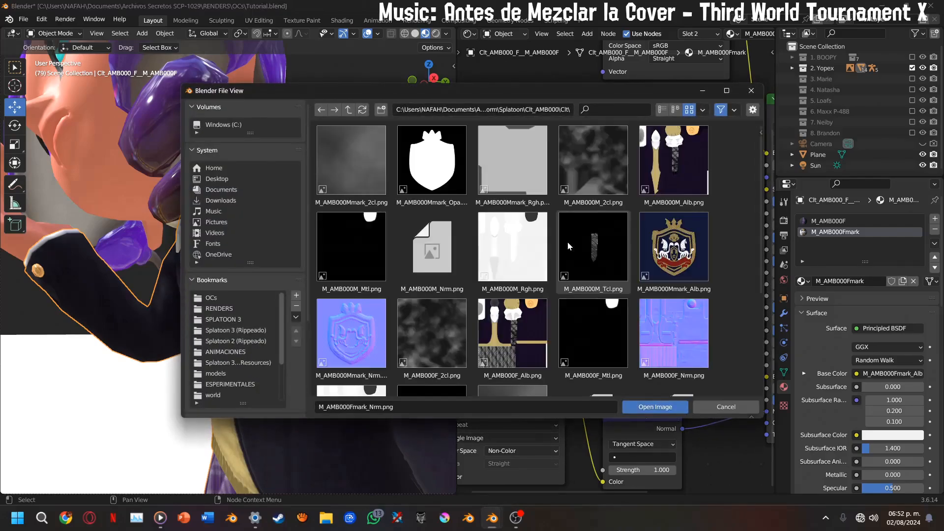
double_click(420, 167)
scroll(538, 308, up, 3)
click(538, 305)
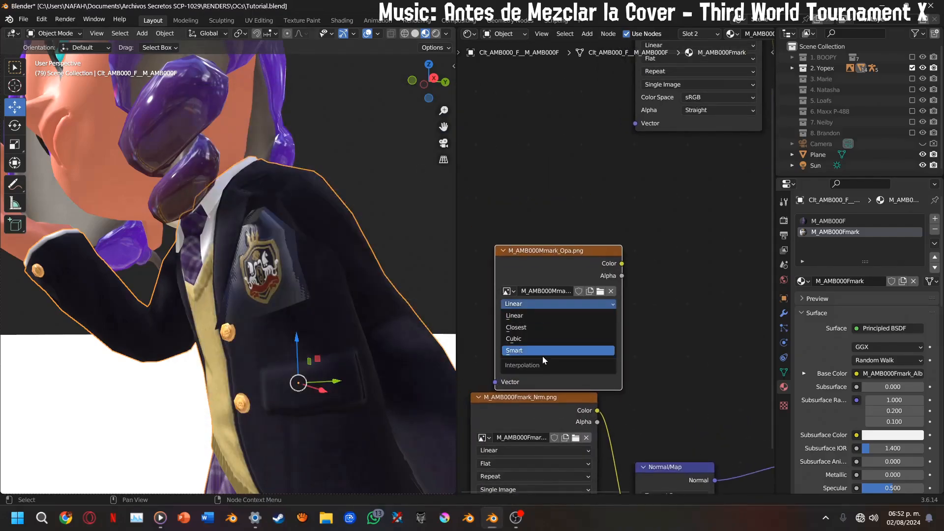
click(523, 337)
Connect the Color output of M_AMB000Mmark_Opa.png to the Principled BSDF's Alpha input
middle_drag(594, 313, 508, 251)
scroll(831, 358, down, 20)
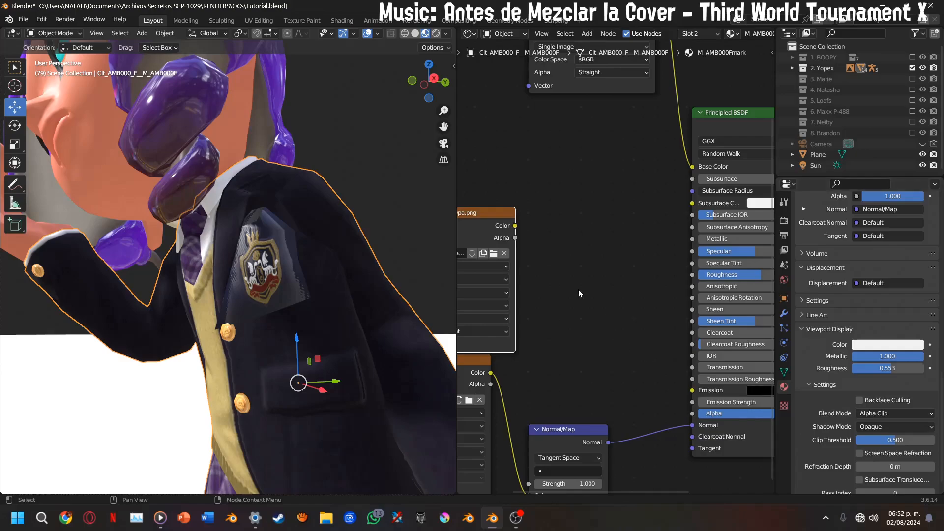
drag(509, 228, 691, 413)
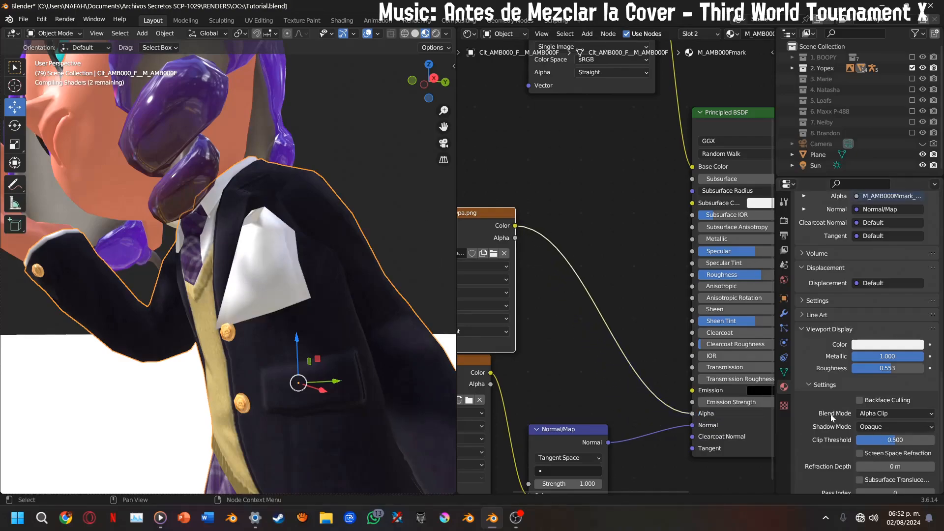
mouse_move(426, 87)
mouse_down()
mouse_move(468, 87)
mouse_move(435, 79)
mouse_move(418, 87)
mouse_up()
scroll(343, 172, up, 2)
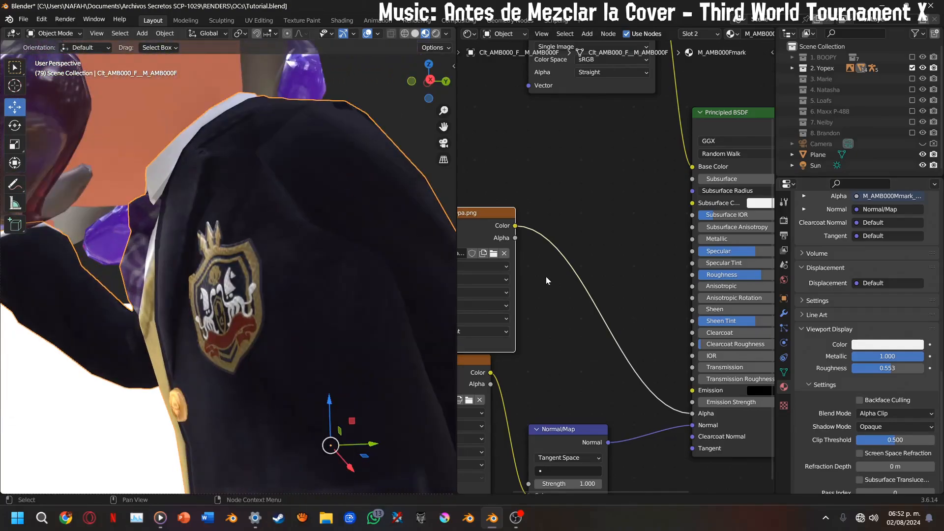
middle_drag(545, 281, 701, 282)
Exclude the 2. Yopex collection from the scene and enable the 3. Marie collection, seen from the front
click(444, 143)
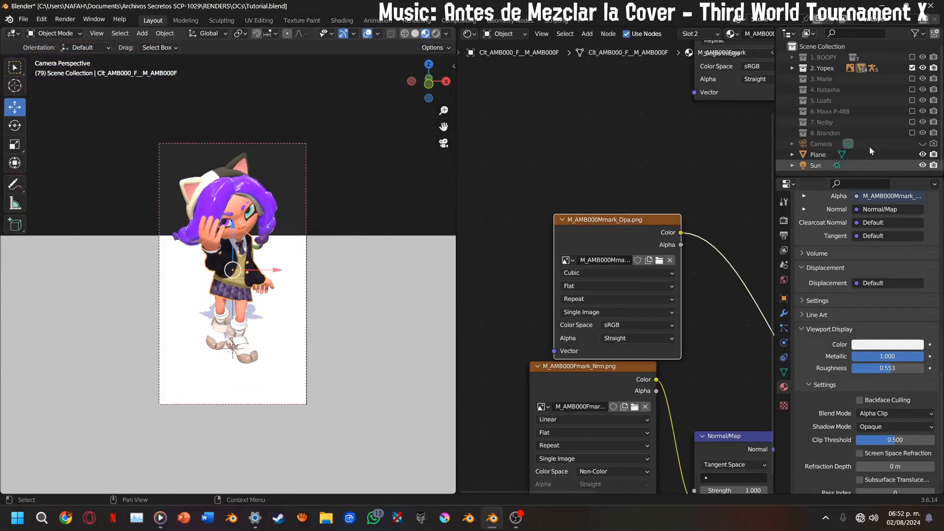
click(443, 142)
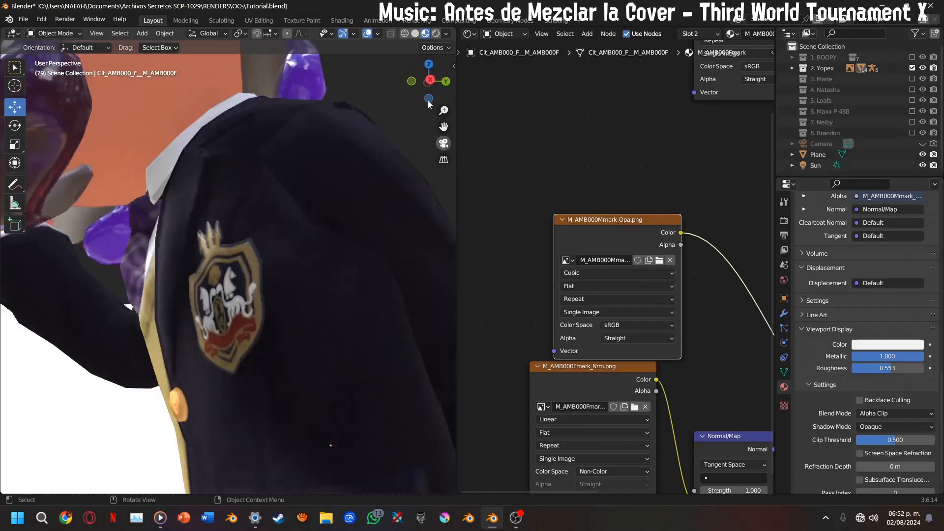
click(417, 82)
scroll(390, 139, down, 3)
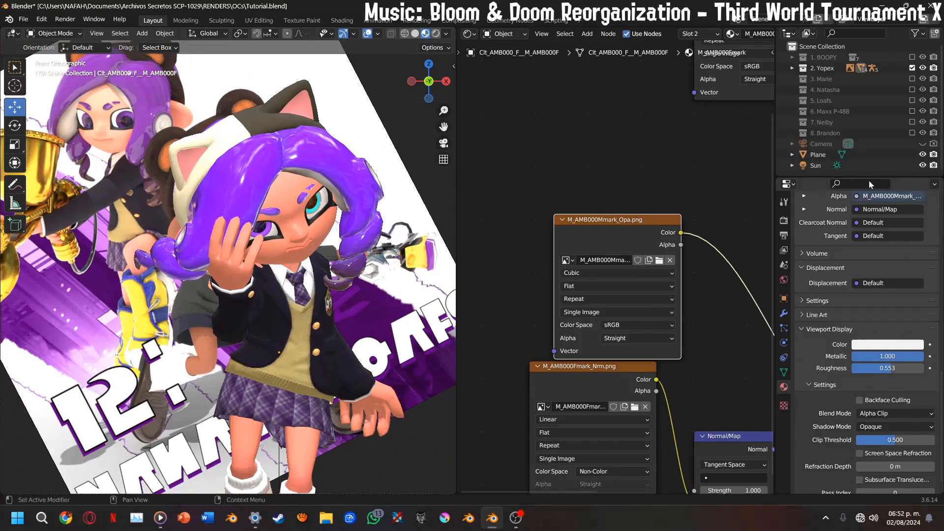
click(911, 68)
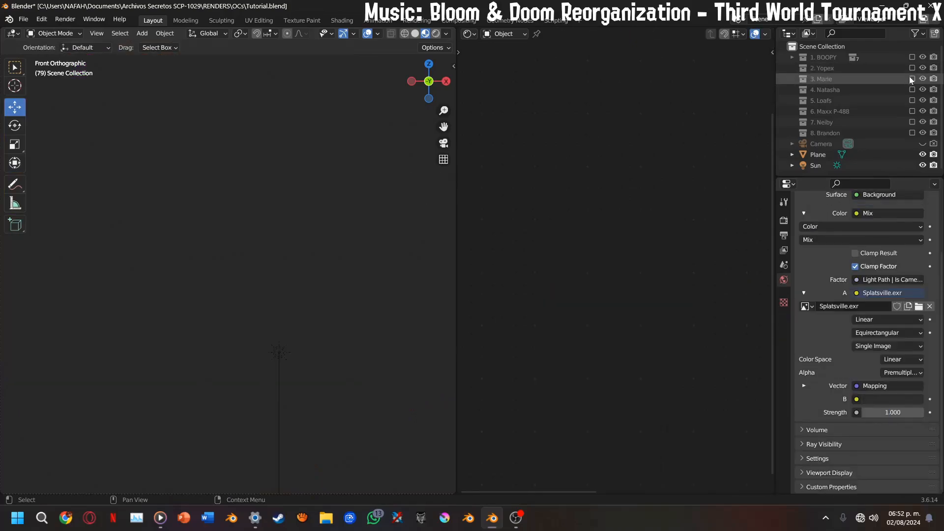
click(911, 79)
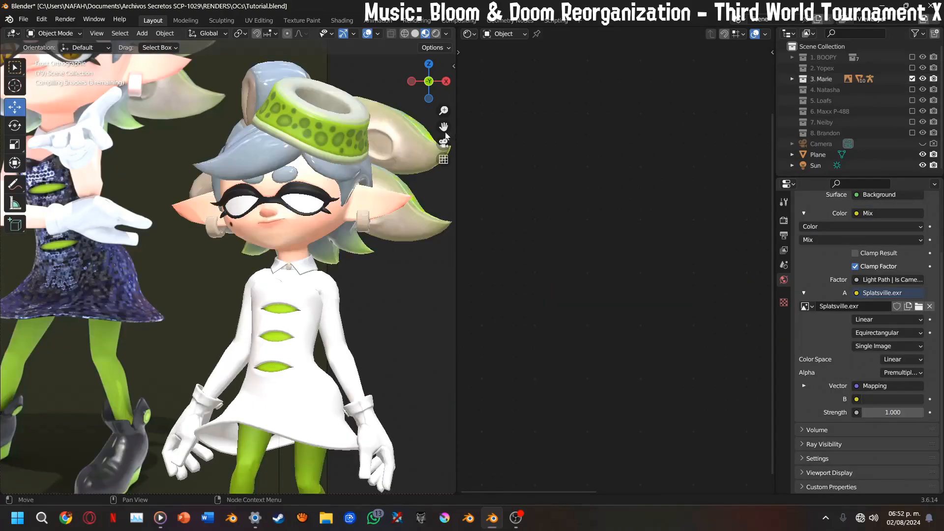
Move the reference image into place beside the Marie model and select the model's sequined dress
click(103, 255)
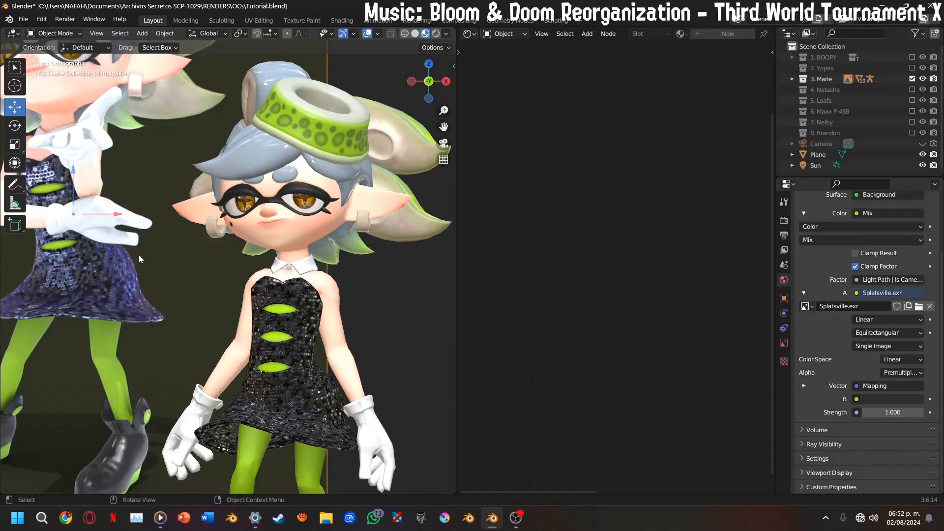
key(g)
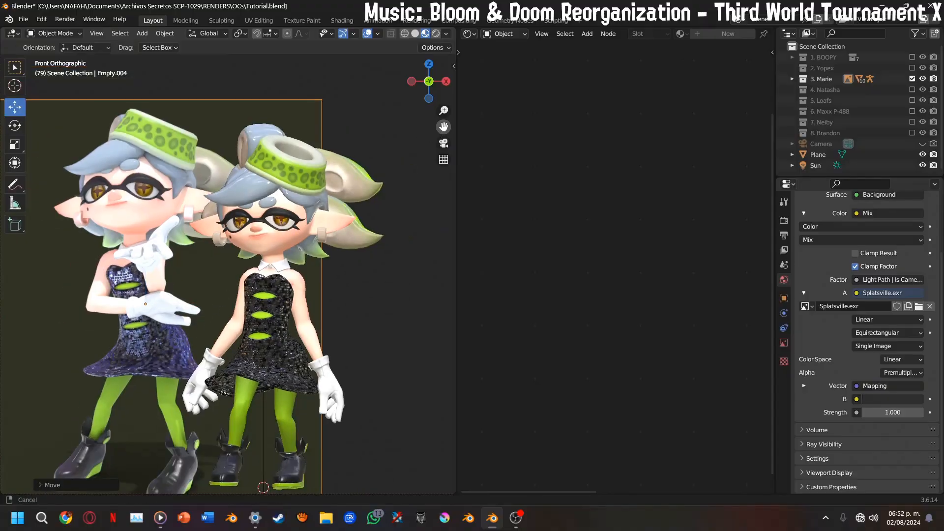
scroll(281, 284, up, 2)
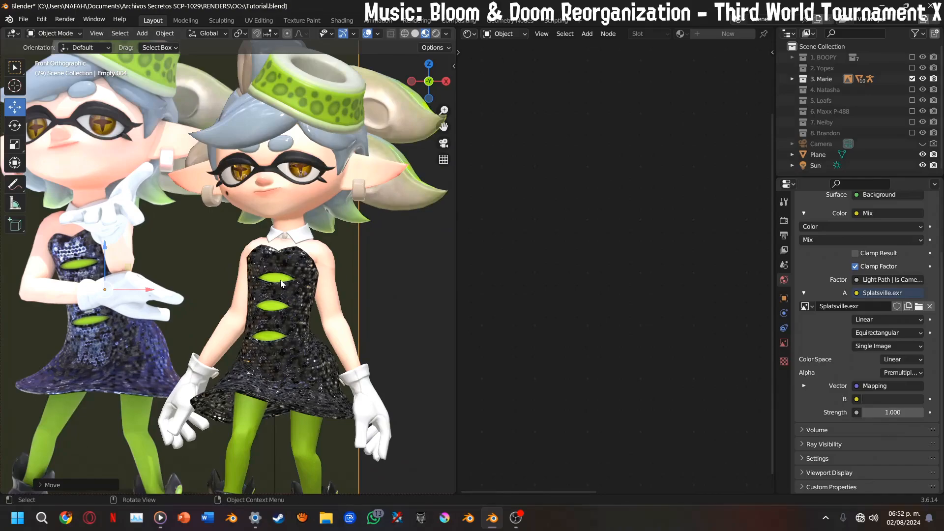
click(299, 344)
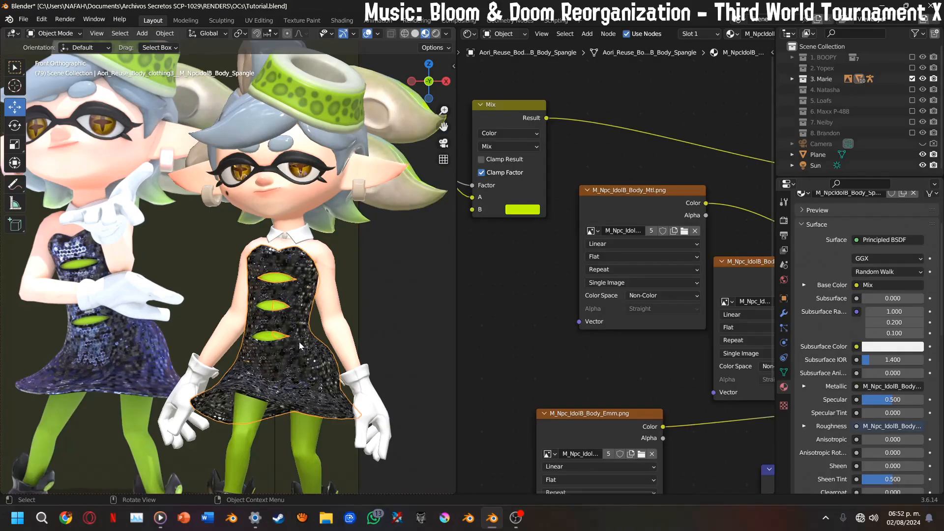
drag(444, 127, 499, 109)
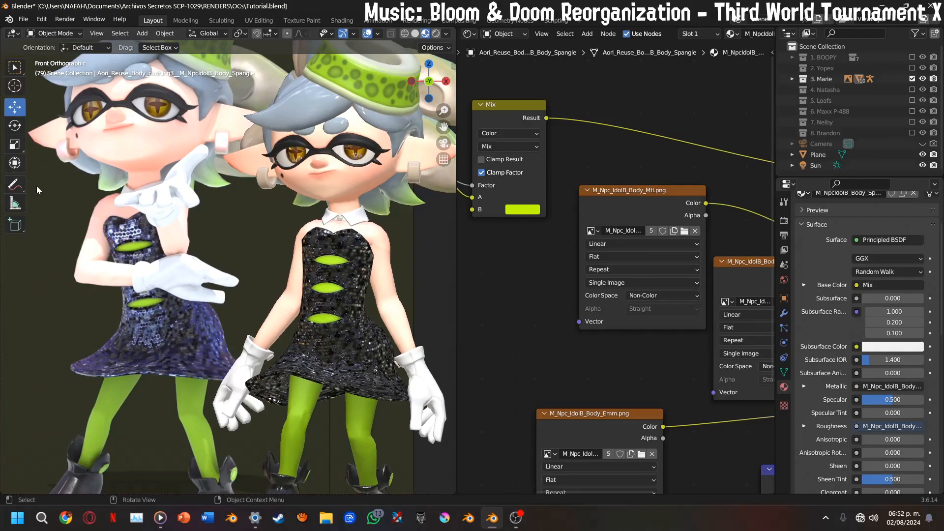
Circle the dress on the reference image with a freehand annotation and erase it using a 488 px eraser radius
click(14, 186)
mouse_move(149, 200)
mouse_down()
mouse_move(49, 362)
mouse_move(231, 381)
mouse_move(216, 216)
mouse_up()
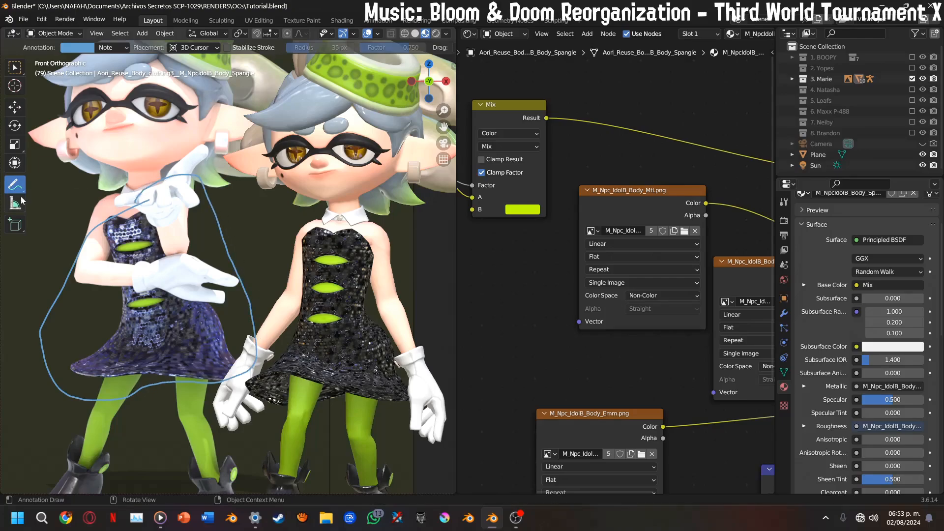
drag(22, 193, 74, 252)
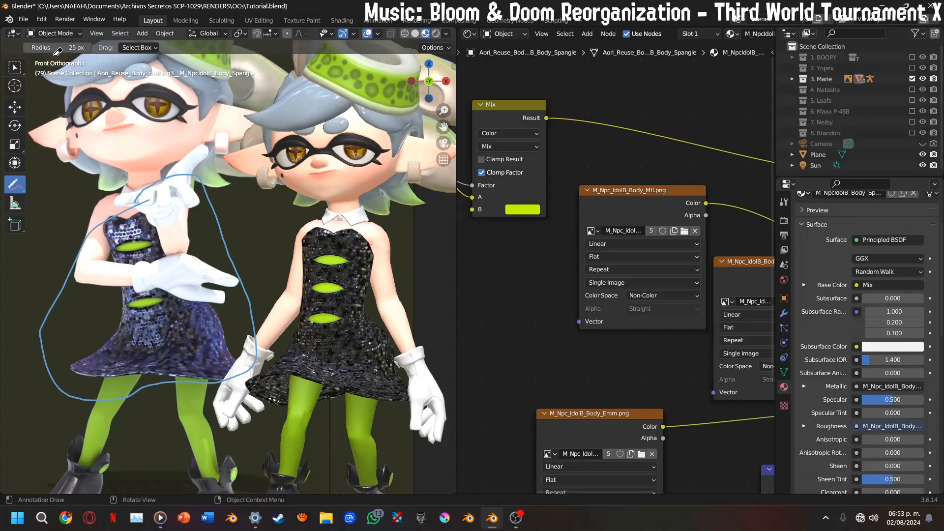
drag(56, 49, 284, 49)
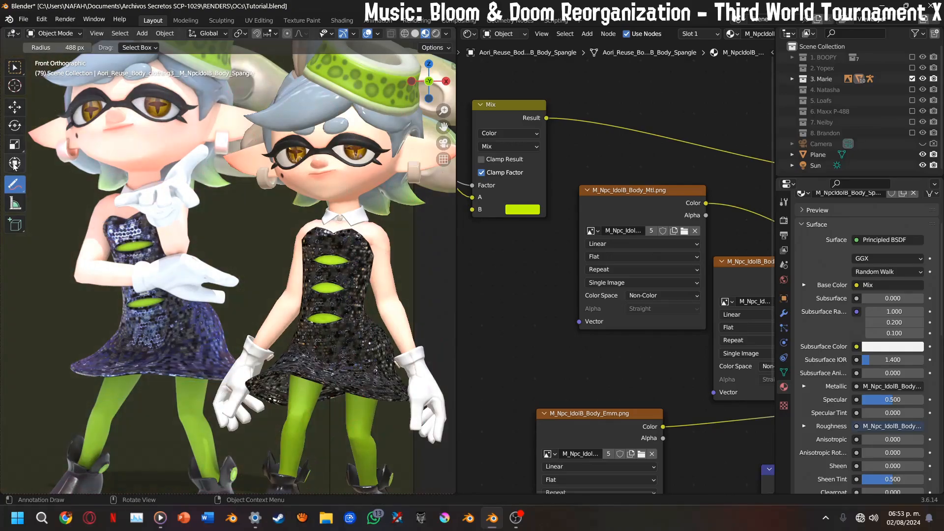
Return to the Move tool and select Marie's sequined dress again
click(14, 106)
click(374, 335)
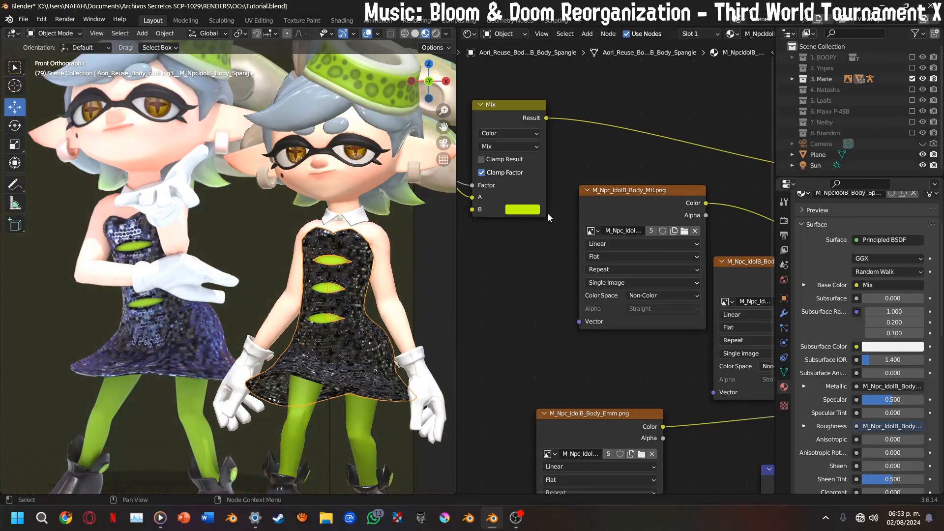
Duplicate the M_Npc_IdolB_Body_Tcl.png image node below the Mix node and move the M_Npc_IdolB_Body_Mtl.png node aside to make room
middle_drag(550, 218, 765, 241)
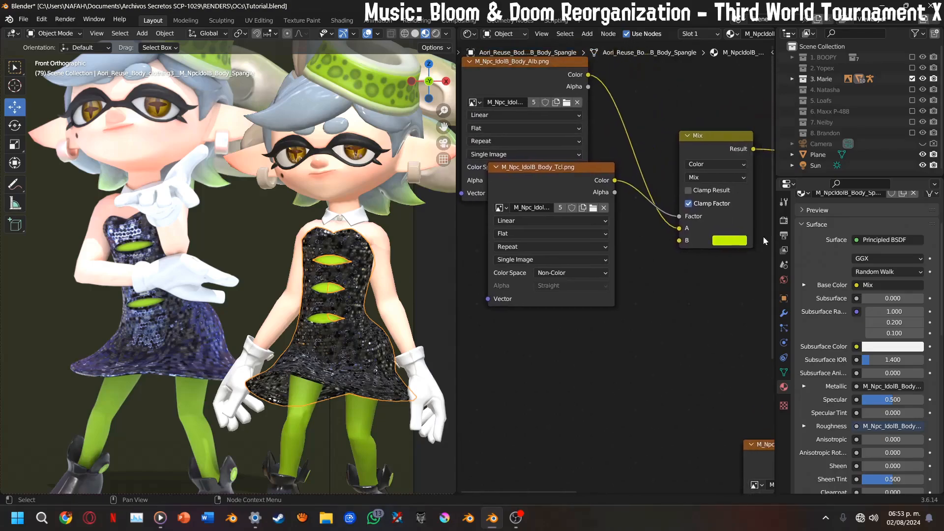
click(558, 179)
key(shift+d)
click(647, 299)
middle_drag(652, 298, 461, 305)
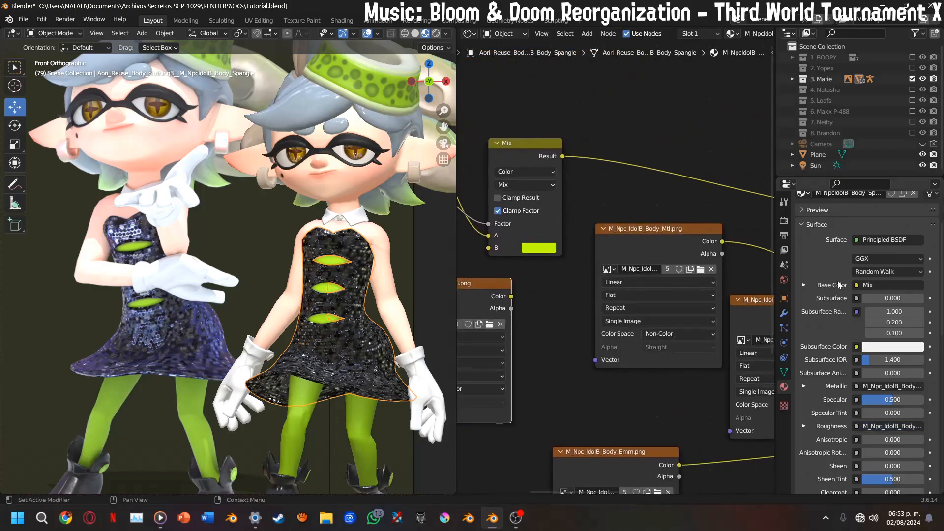
drag(661, 248, 638, 334)
middle_drag(638, 333, 728, 322)
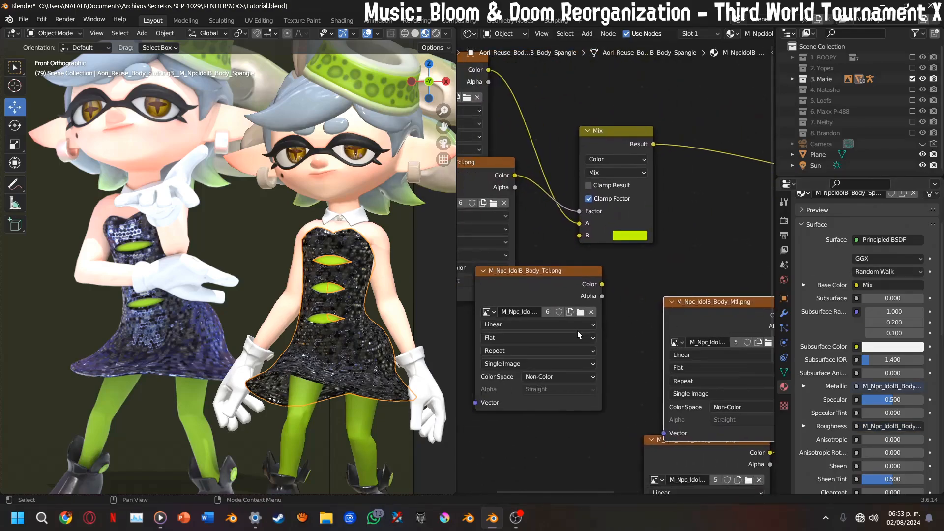
Load M_Npc_IdolB_Spangle_Hlt.png from the Marie textures folder into the duplicated image node
click(581, 313)
scroll(536, 192, down, 3)
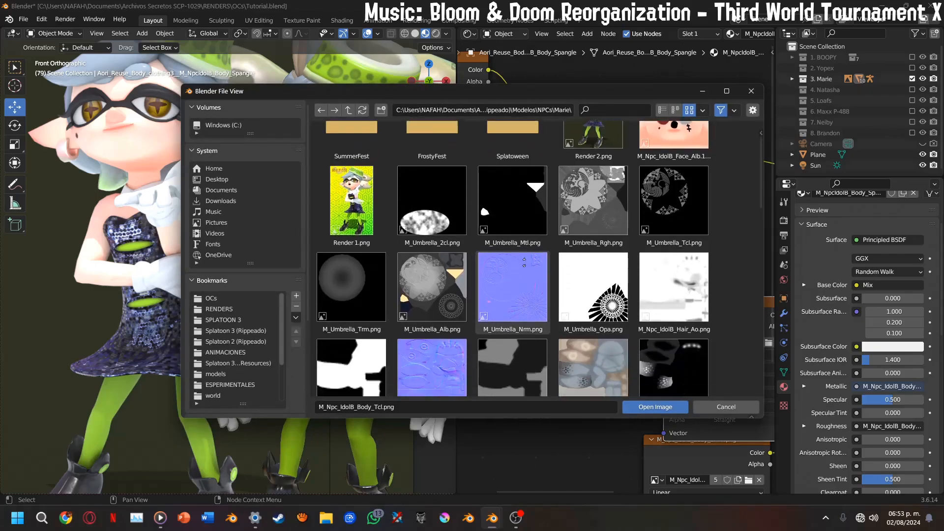
scroll(537, 192, down, 10)
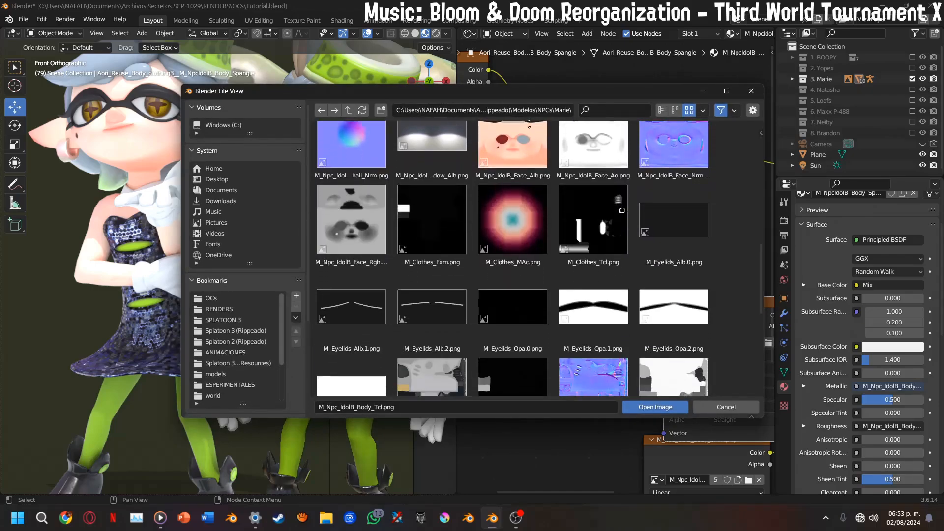
middle_drag(521, 225, 521, 133)
double_click(523, 343)
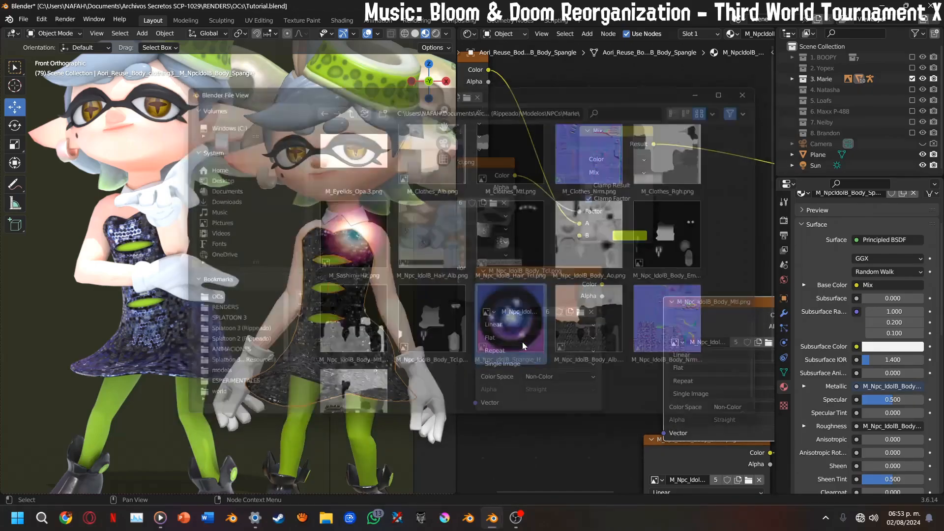
click(581, 312)
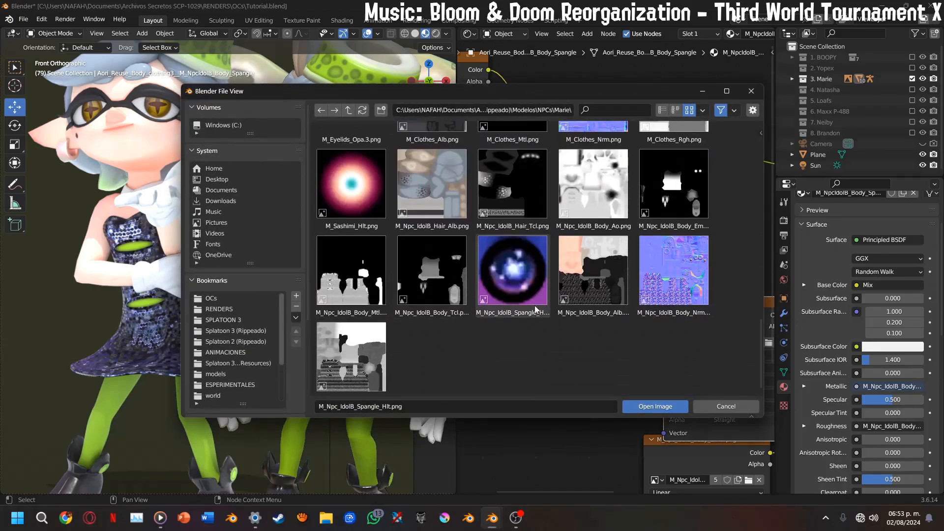
double_click(512, 273)
Duplicate the Mix node onto its output link and connect the spangle texture's Color to the copy's B input
middle_drag(585, 272, 471, 325)
click(540, 184)
key(shift+s)
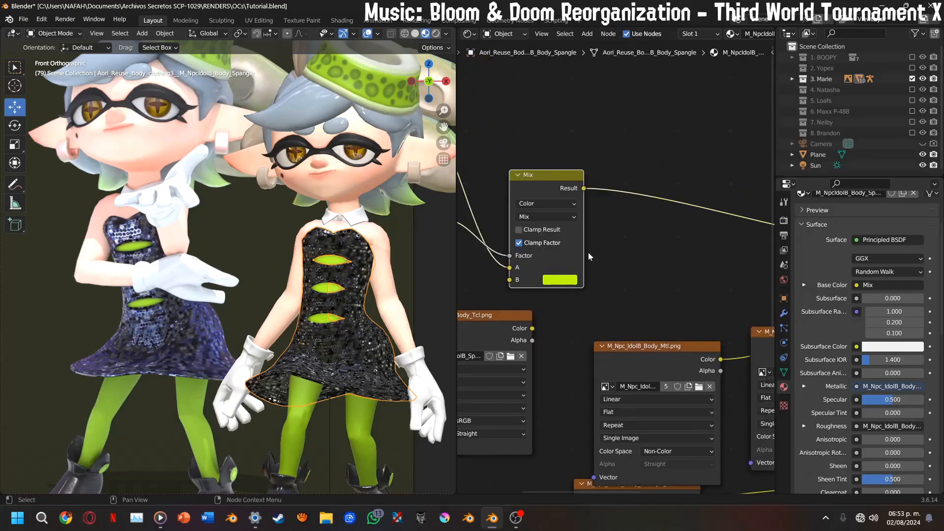
key(shift+d)
click(704, 252)
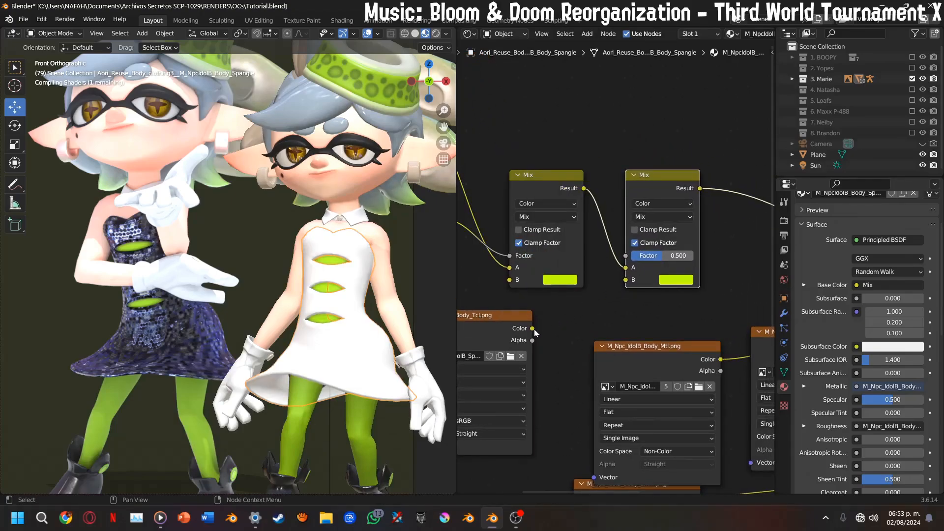
drag(532, 328, 627, 280)
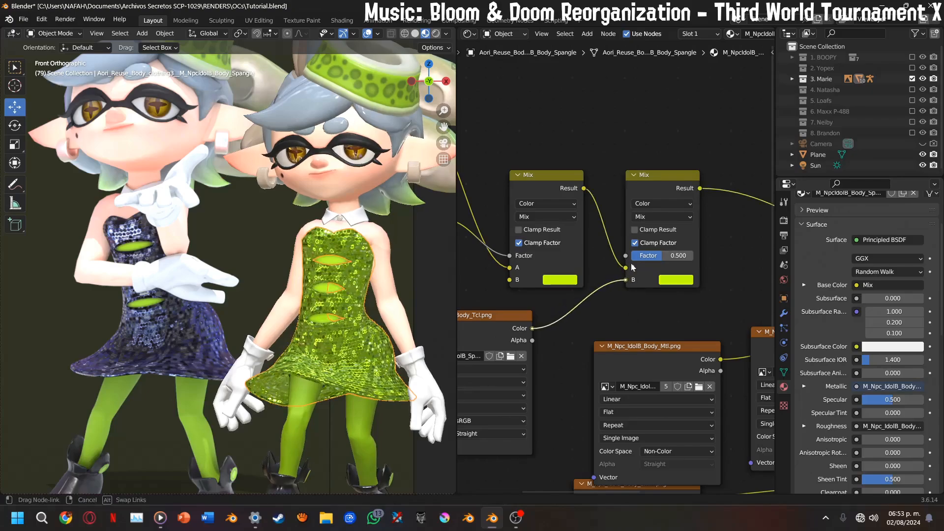
Set the second Mix node's blending mode to Add with a factor of 1.000
click(649, 216)
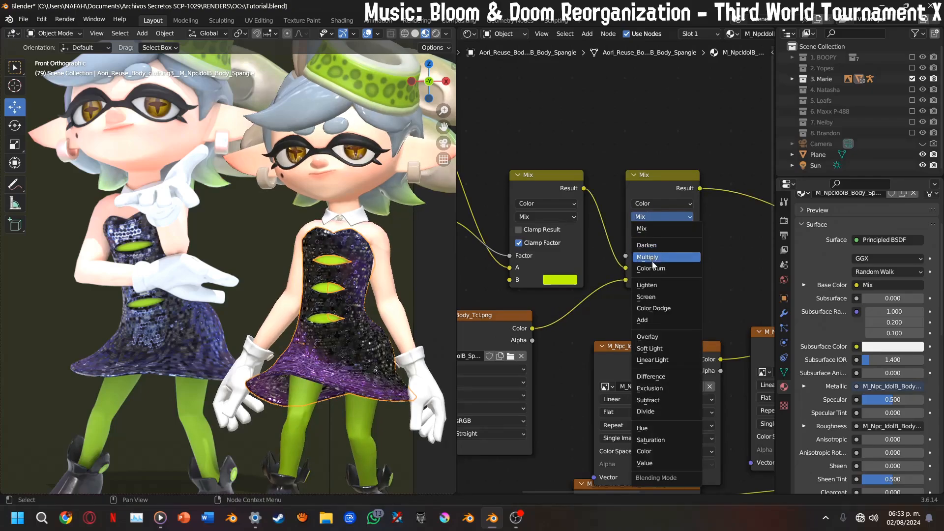
click(653, 320)
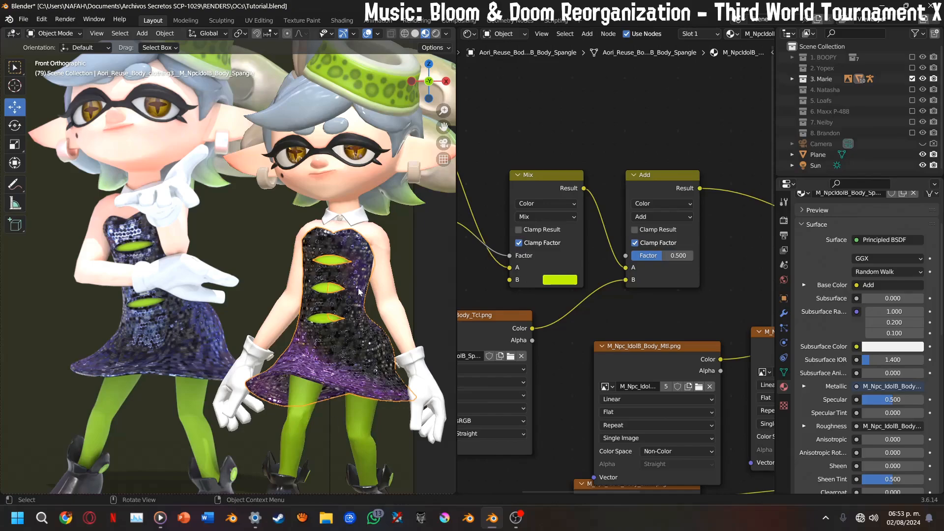
middle_drag(497, 344, 641, 330)
middle_drag(707, 285, 483, 309)
drag(556, 266, 614, 267)
Reposition the spangle image node and add a Mapping node feeding its Vector input
middle_drag(559, 343, 744, 286)
drag(587, 289, 644, 281)
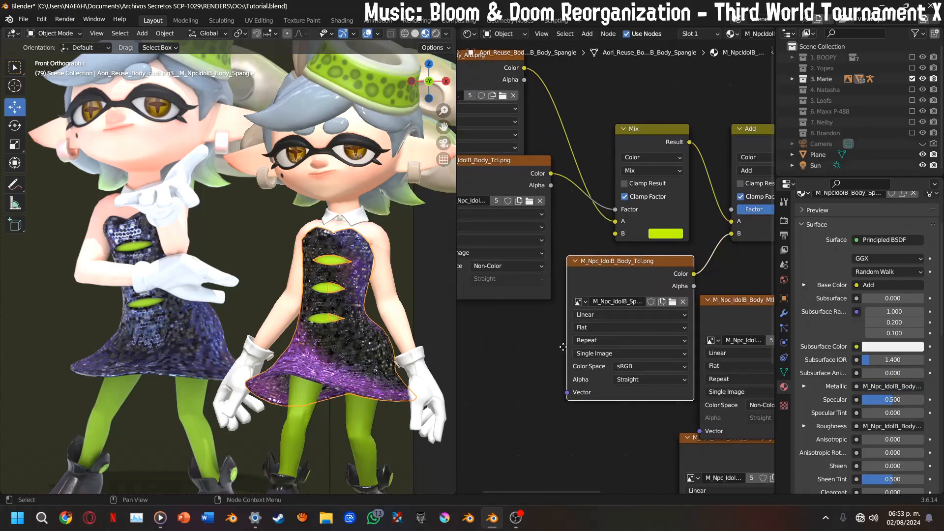
middle_drag(563, 347, 661, 321)
drag(665, 367, 600, 331)
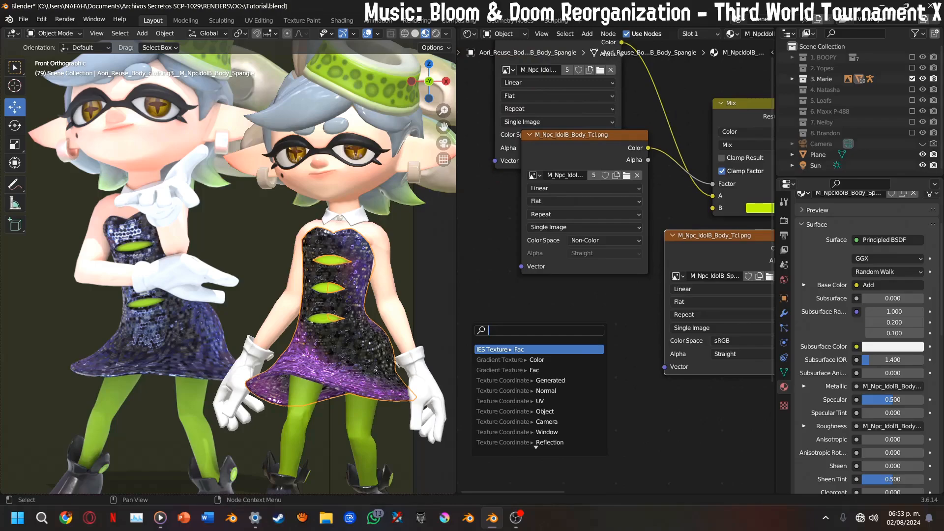
text(mapp)
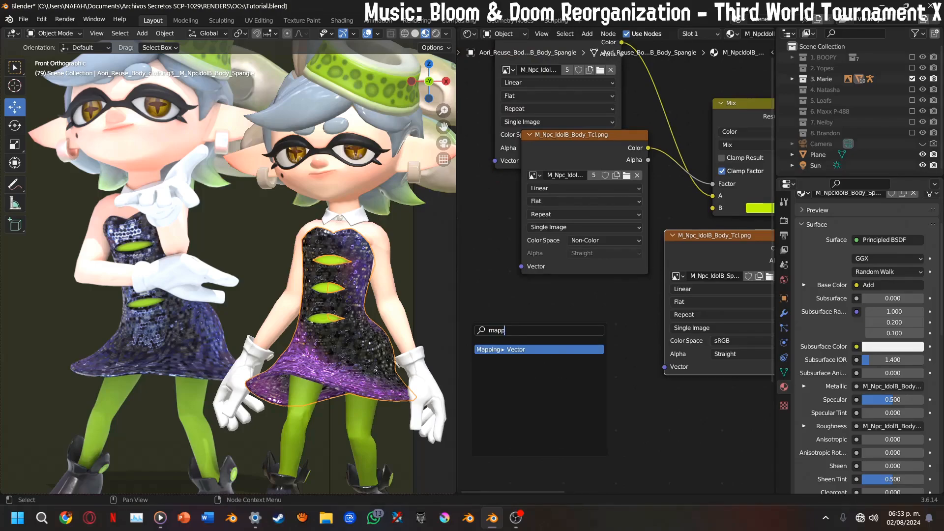
key(Return)
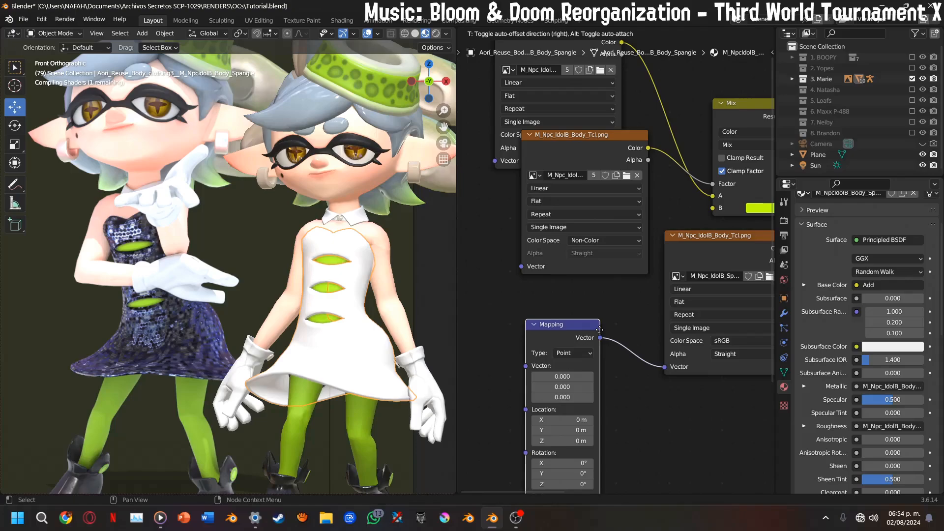
click(630, 293)
Add a Vector Transform node with its output connected to the Mapping node's Vector input
middle_drag(568, 354, 699, 340)
scroll(650, 326, down, 2)
drag(656, 306, 586, 355)
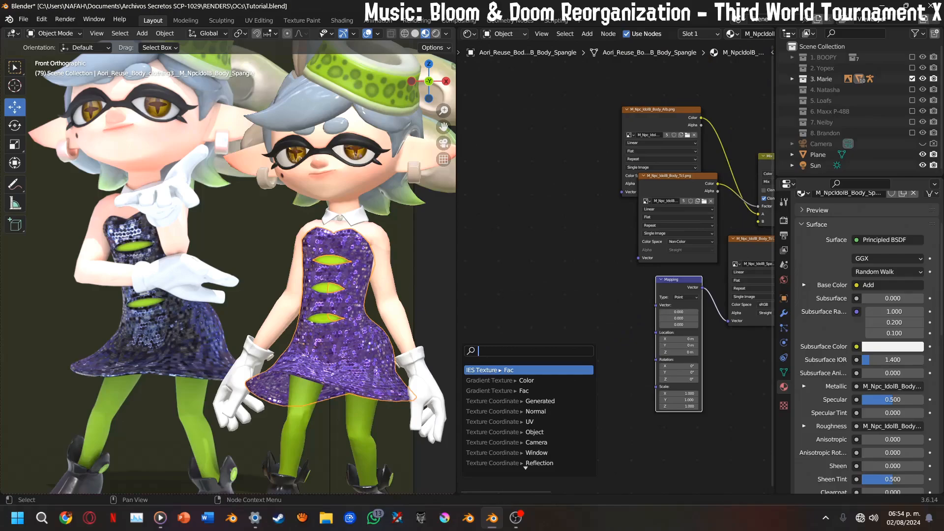
text(ve)
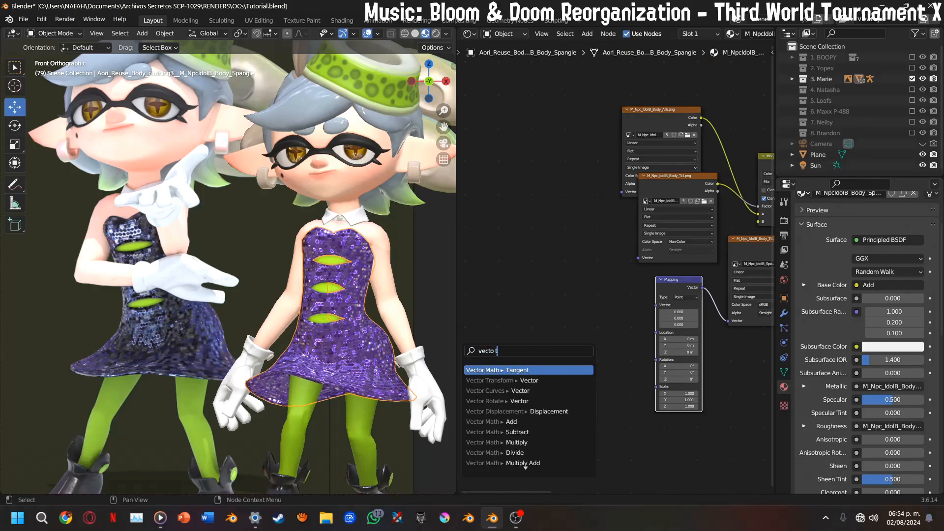
text(ctor tr)
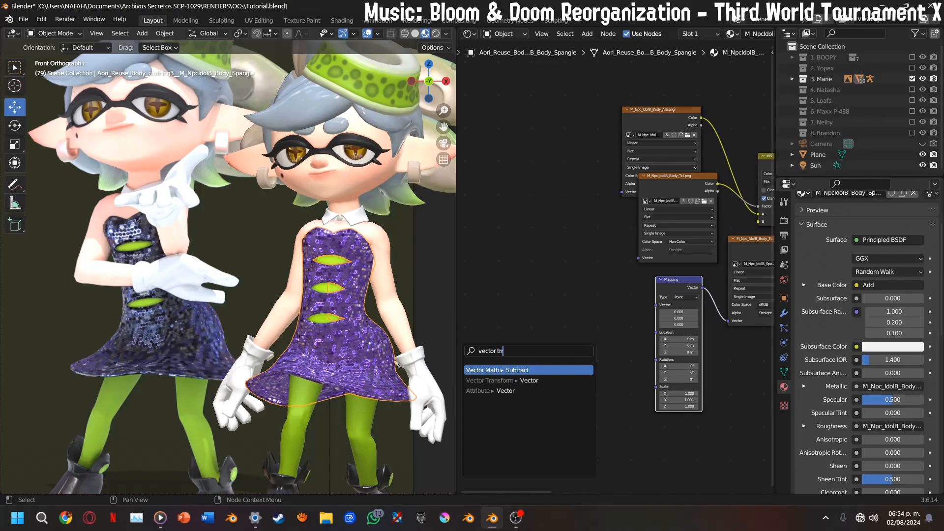
key(Down)
key(Return)
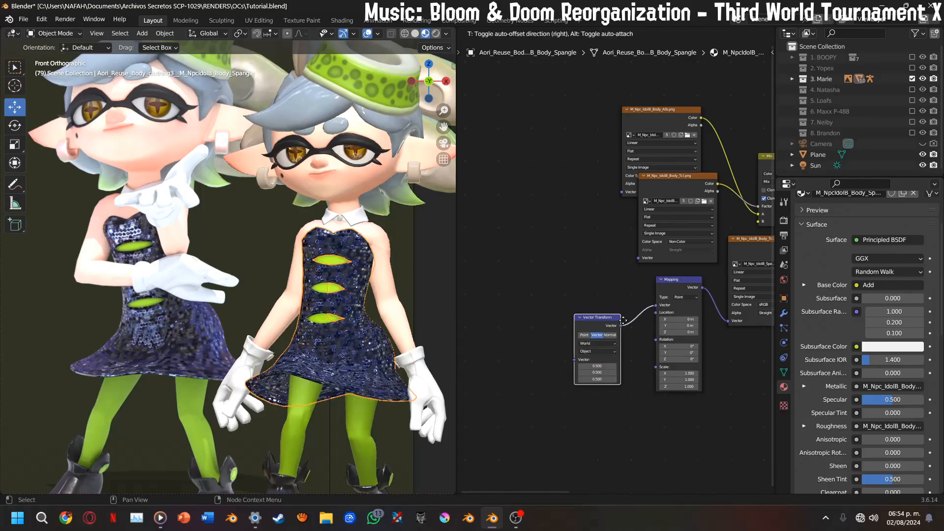
click(646, 286)
Duplicate the normal texture and Normal Map nodes together and place the copies beside the Vector Transform node
scroll(597, 357, up, 2)
scroll(628, 327, up, 3)
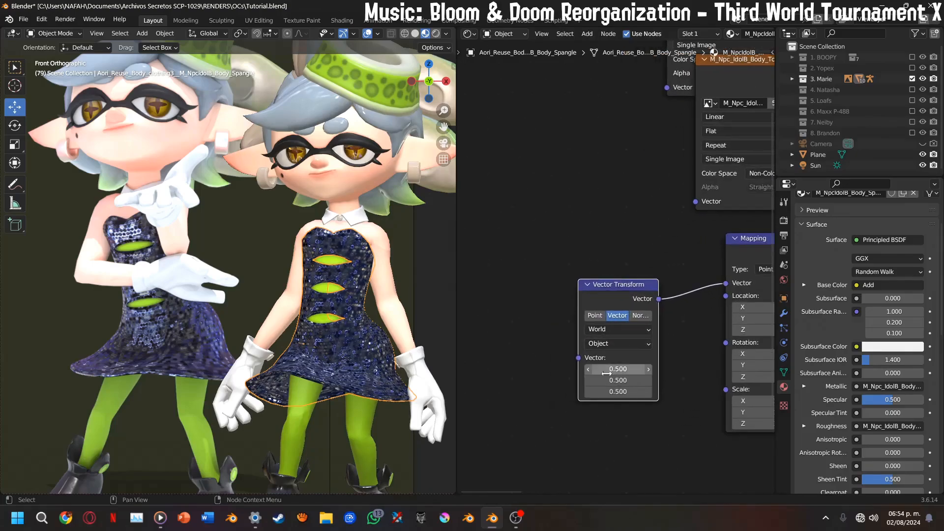
scroll(647, 356, down, 11)
middle_drag(742, 309, 576, 306)
scroll(577, 306, up, 9)
drag(563, 305, 681, 425)
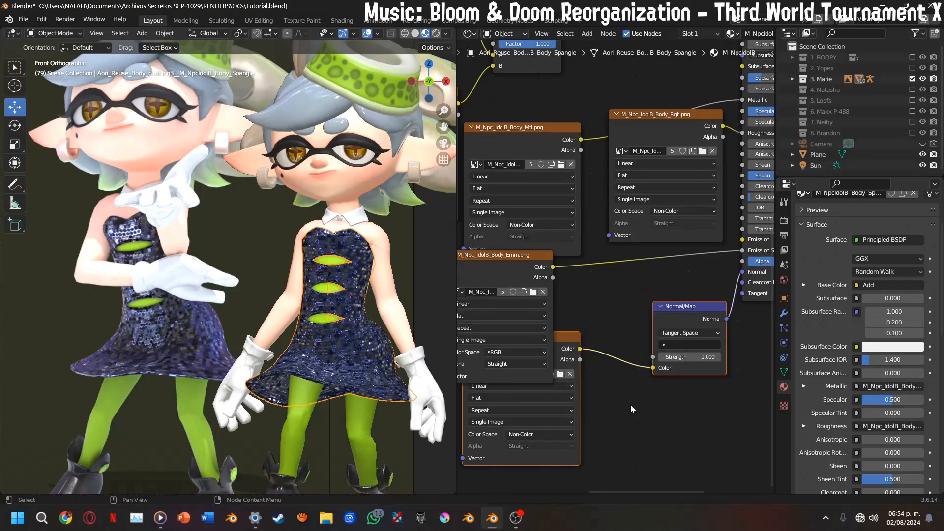
scroll(632, 406, down, 5)
middle_drag(633, 406, 723, 439)
key(shift+d)
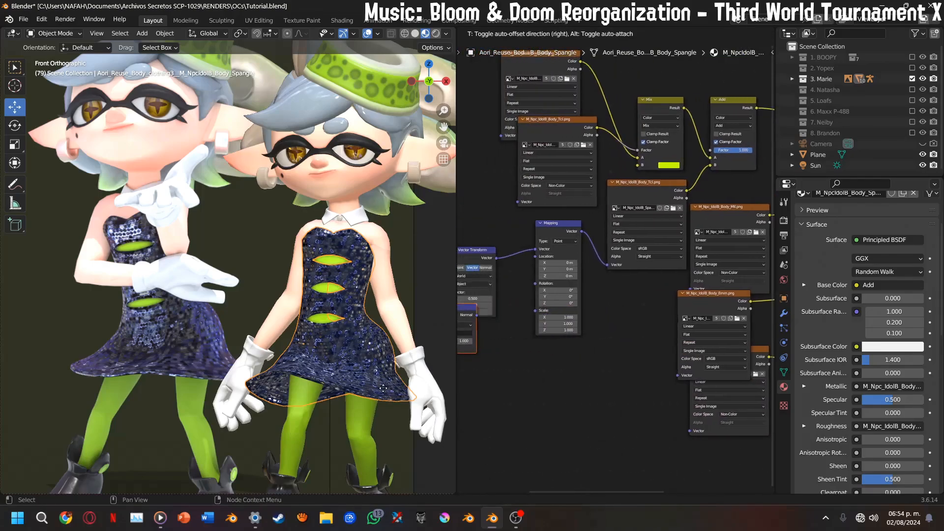
click(558, 333)
Connect the copied Normal Map's Normal output to the Vector Transform and set its conversion from World to Camera
scroll(601, 322, up, 5)
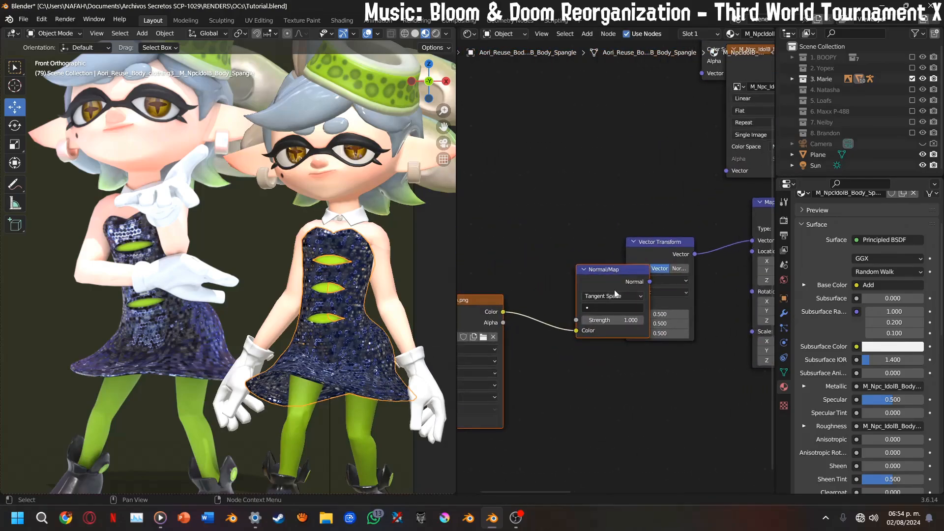
drag(599, 278, 637, 322)
scroll(550, 290, up, 4)
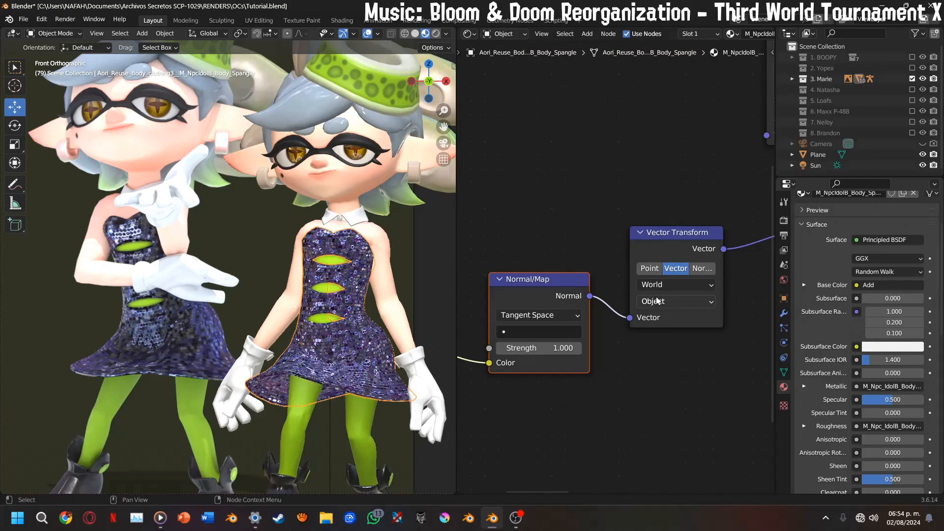
click(657, 301)
click(660, 348)
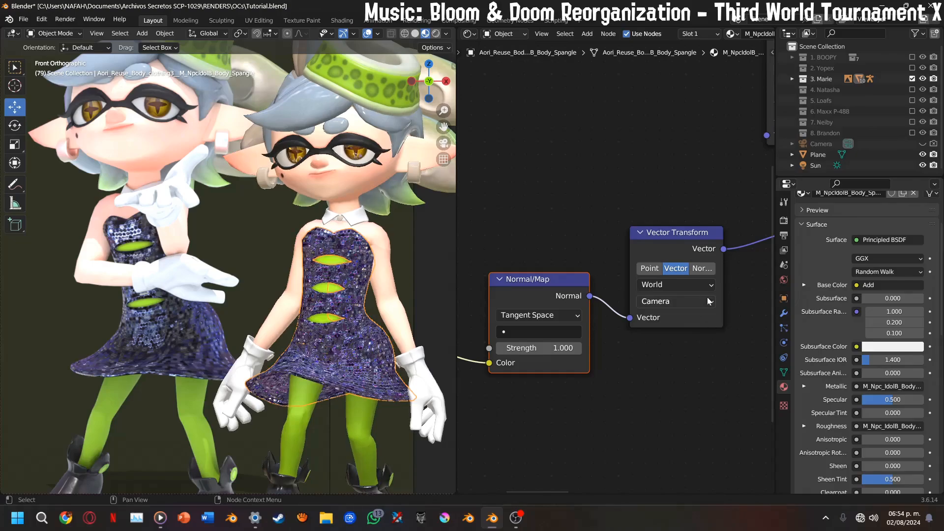
Set the Mapping node's location to 0.5 m and scale to 0.500 on all axes, and deselect the dress
middle_drag(710, 299, 491, 321)
drag(603, 280, 603, 306)
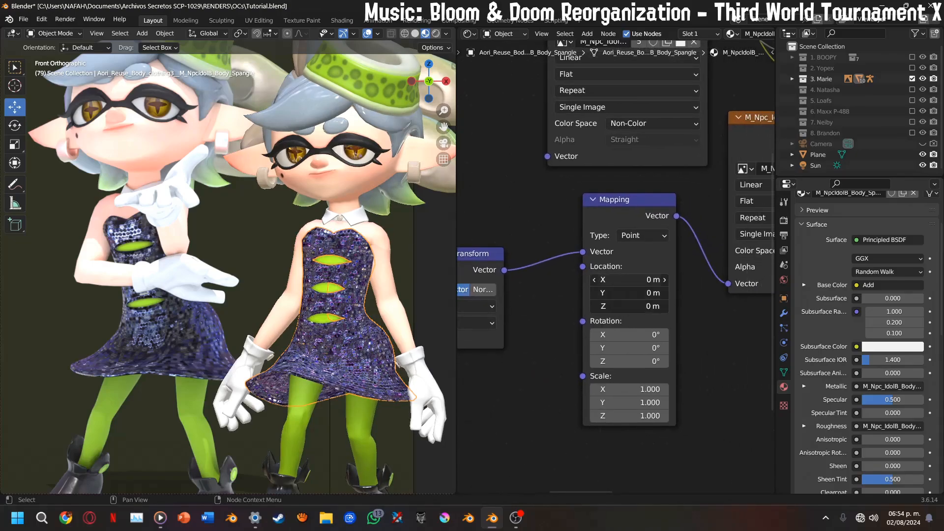
key(Return)
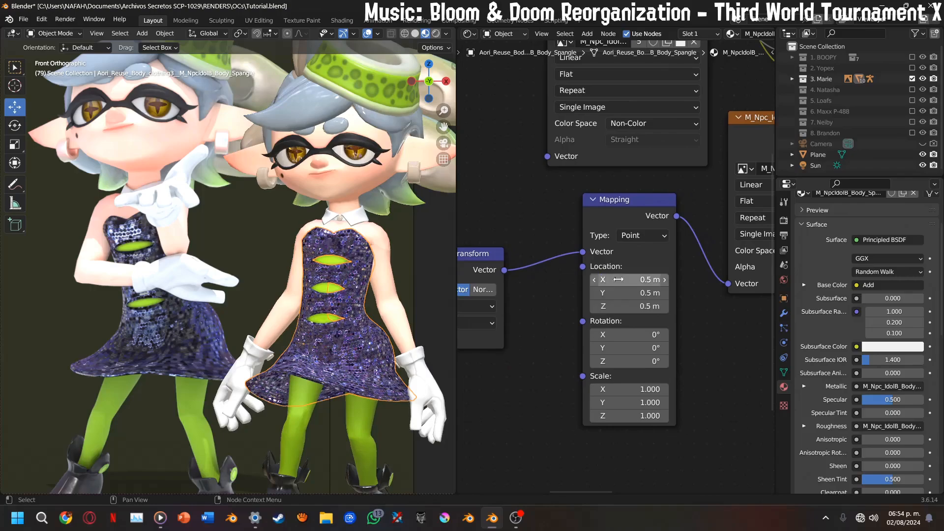
drag(615, 382, 616, 407)
drag(615, 414, 615, 441)
key(Return)
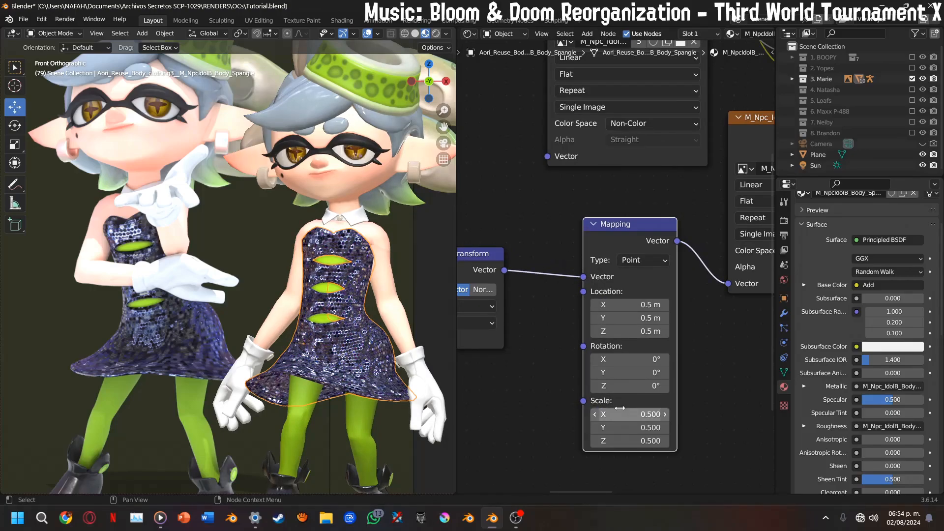
click(436, 273)
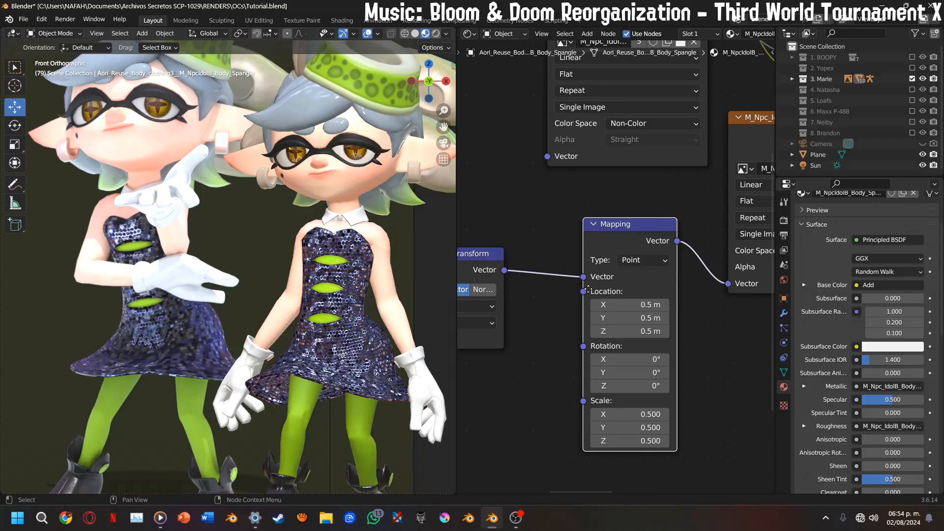
Change the color space of the copied M_Npc_IdolB_Body_Nrm.png texture to sRGB
middle_drag(602, 281, 712, 150)
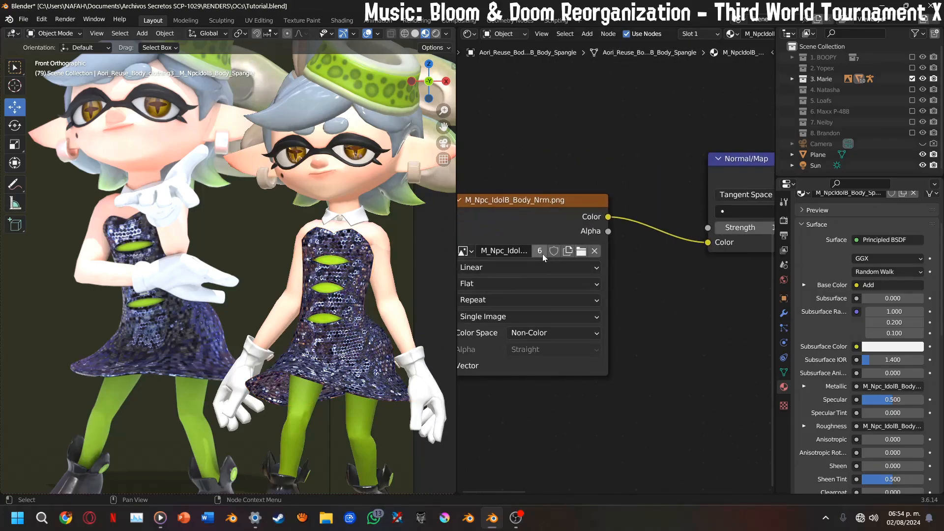
click(541, 333)
click(525, 449)
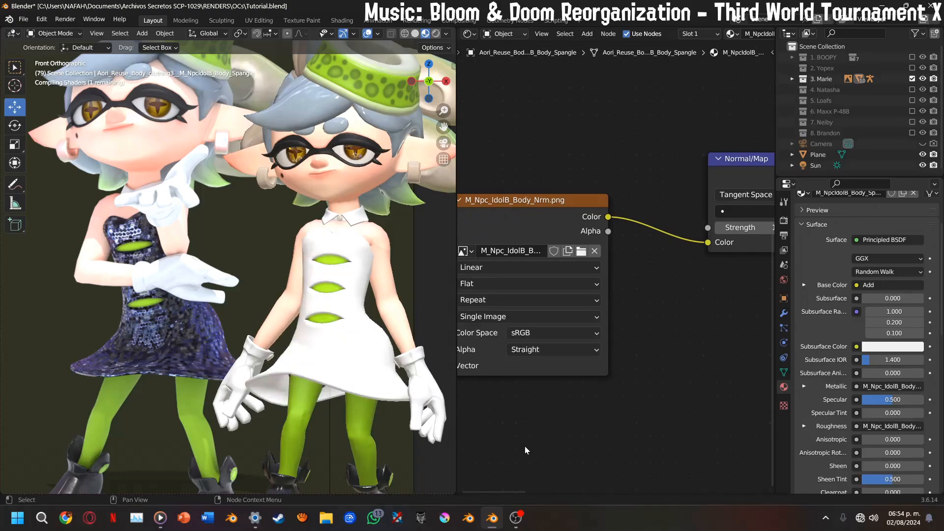
Try a strength of 0.400 on the copied Normal Map node, and settle on 0.300
middle_drag(634, 320, 554, 337)
double_click(678, 244)
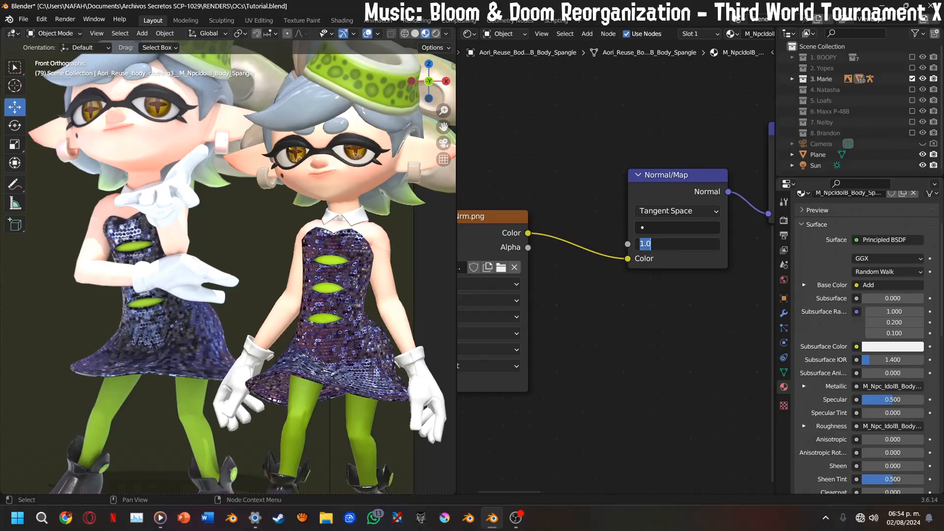
text(.4)
key(Return)
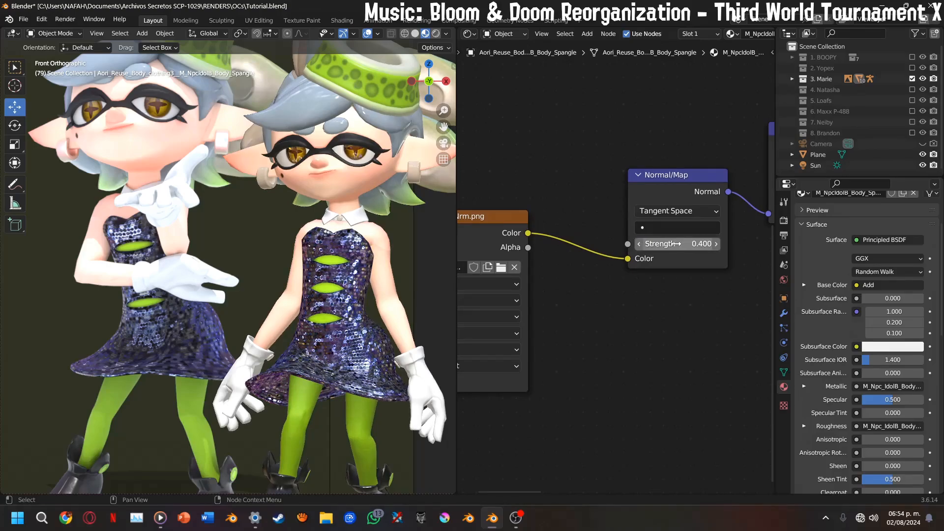
double_click(676, 243)
text(.2)
key(Return)
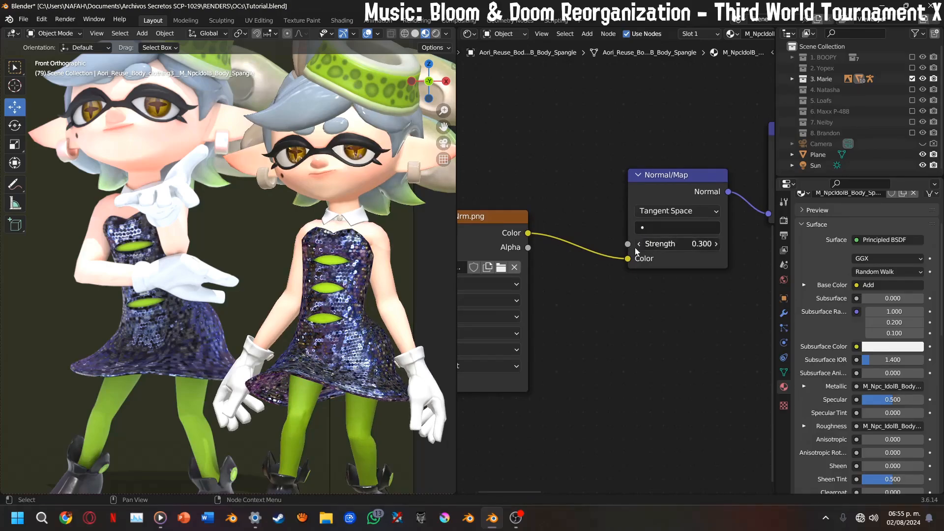
Set the Vector Transform node to convert from World to Object space
click(717, 246)
middle_drag(717, 246, 546, 262)
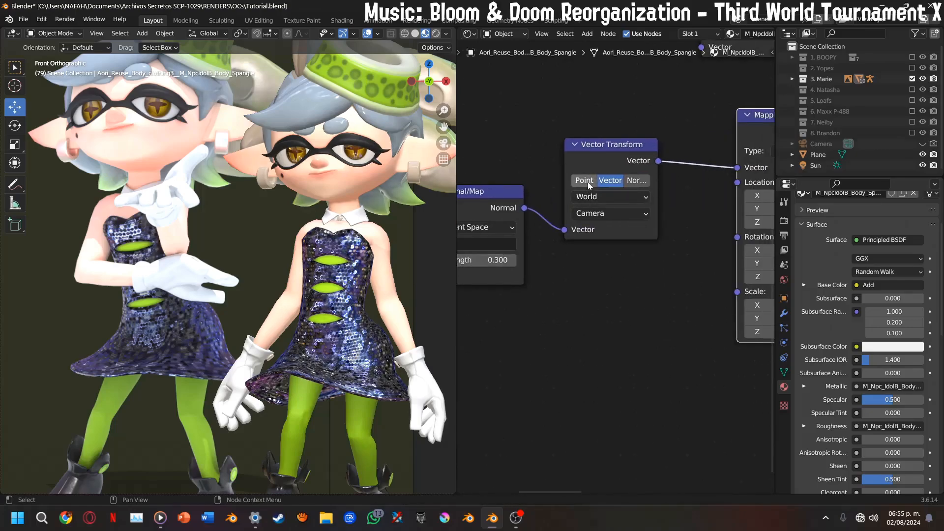
click(601, 218)
click(594, 241)
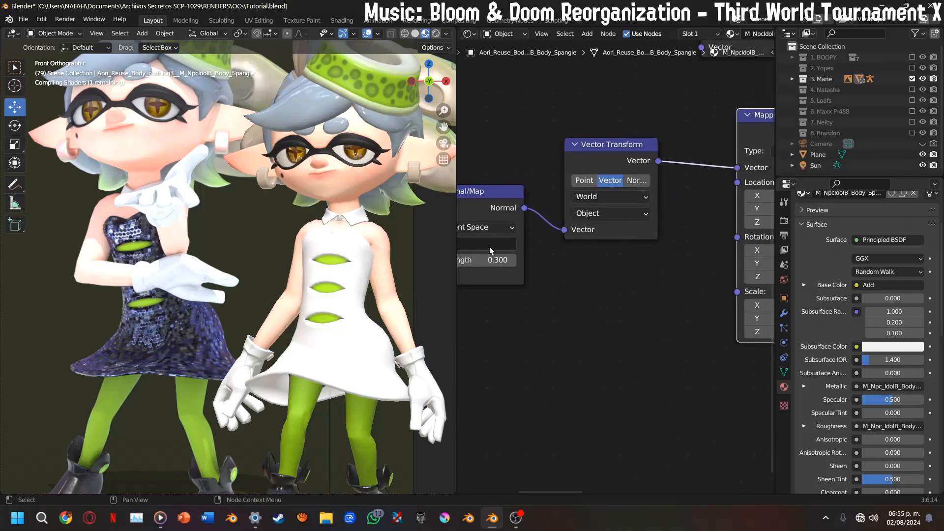
Try a strength of 0.400 on the dress's copied Normal Map, and return it to 0.300
click(513, 260)
middle_drag(511, 266, 613, 253)
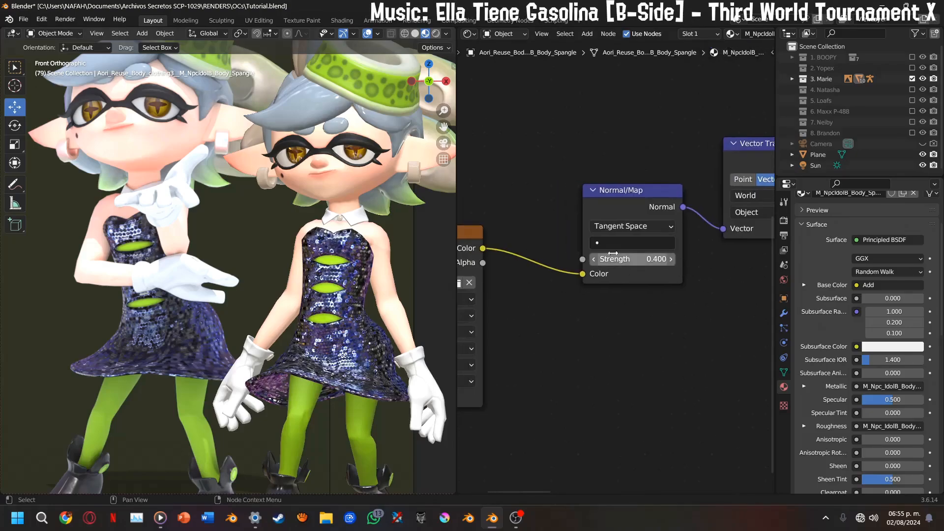
click(594, 259)
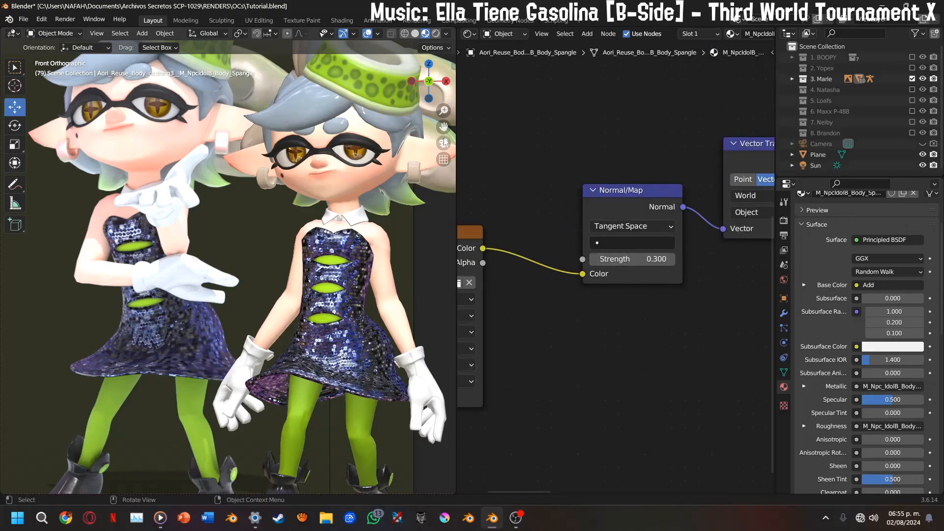
Examine the sequined dress's shine against the reference image and review the dress material's node chain
drag(443, 130, 377, 78)
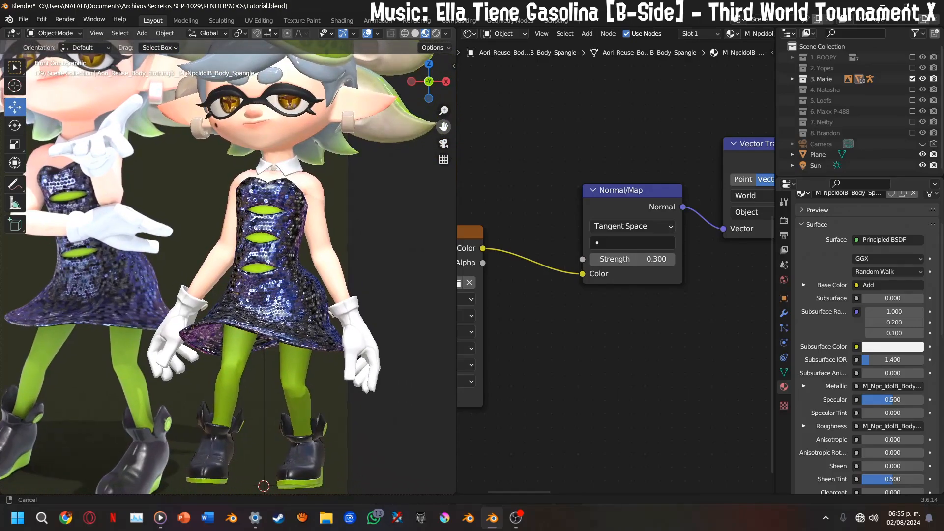
scroll(606, 261, down, 4)
middle_drag(639, 259, 648, 284)
scroll(570, 280, up, 4)
scroll(570, 276, down, 1)
drag(529, 294, 557, 320)
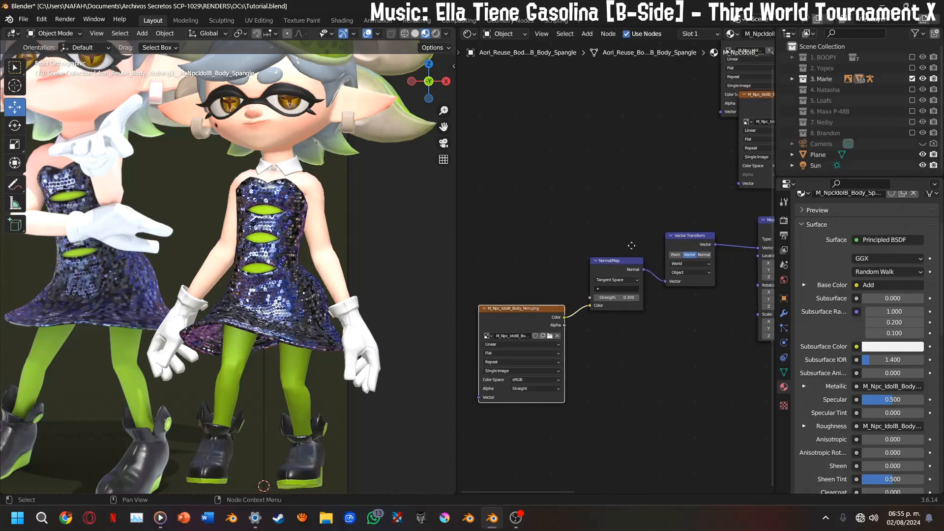
middle_drag(632, 246, 493, 254)
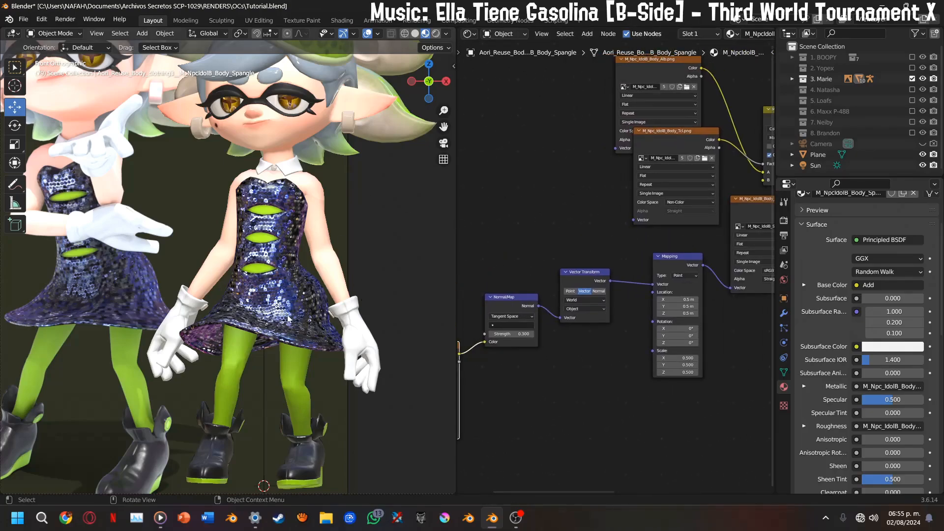
middle_drag(378, 146, 10, 184)
click(423, 85)
scroll(352, 199, up, 2)
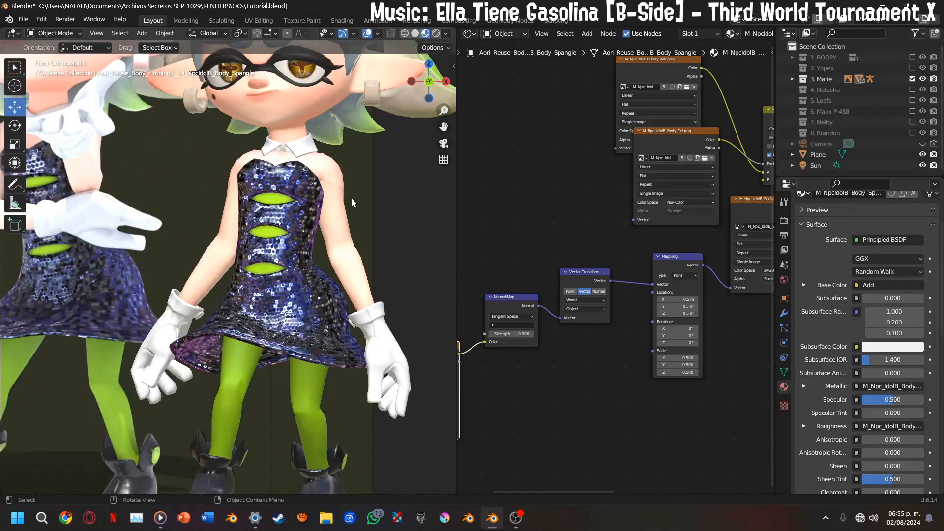
Select the Normal Map, Vector Transform and Mapping nodes in the dress material and copy them
middle_drag(668, 231, 652, 240)
drag(508, 255, 680, 398)
right_click(655, 321)
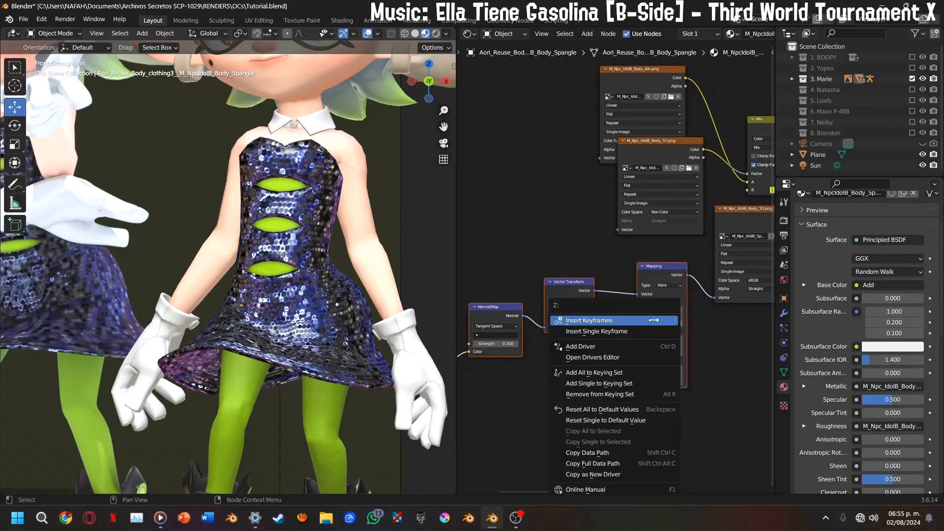
right_click(499, 312)
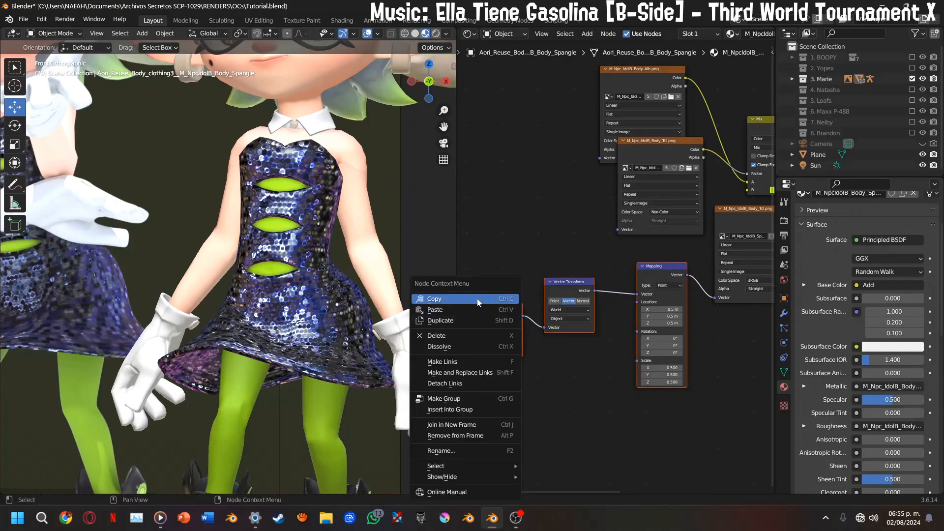
click(478, 301)
Select Marie's earrings and paste the copied Normal Map, Vector Transform and Mapping nodes into their M_NpcIdolB_Hair_Ikaring material
drag(444, 127, 424, 225)
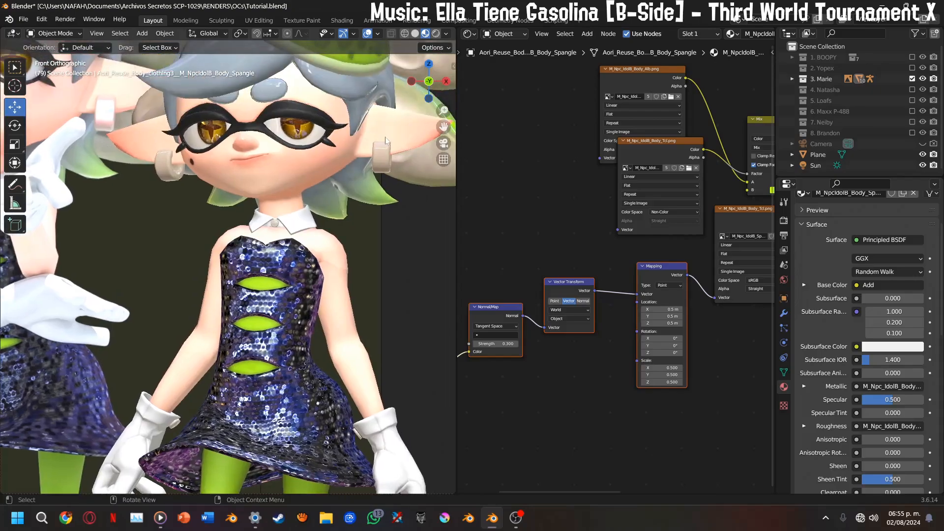
click(384, 137)
click(382, 143)
middle_drag(568, 213, 602, 333)
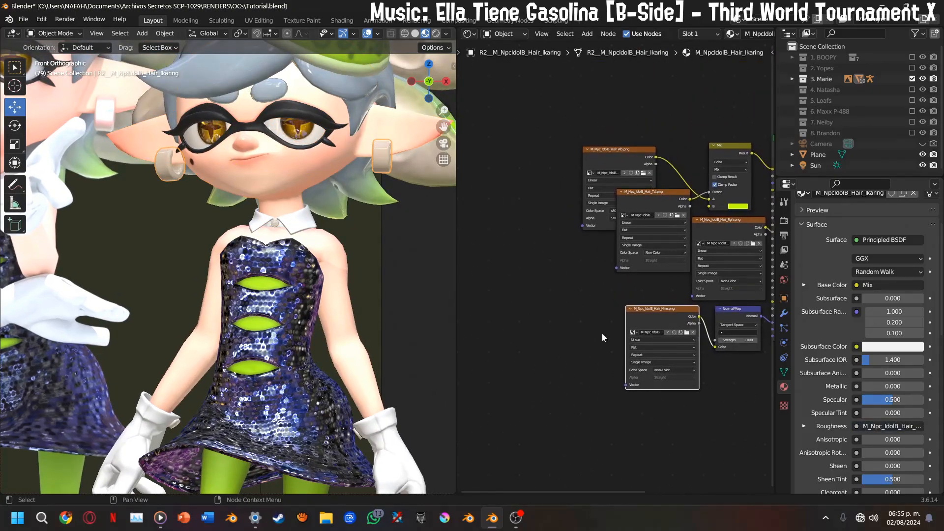
key(ctrl+v)
drag(655, 280, 588, 252)
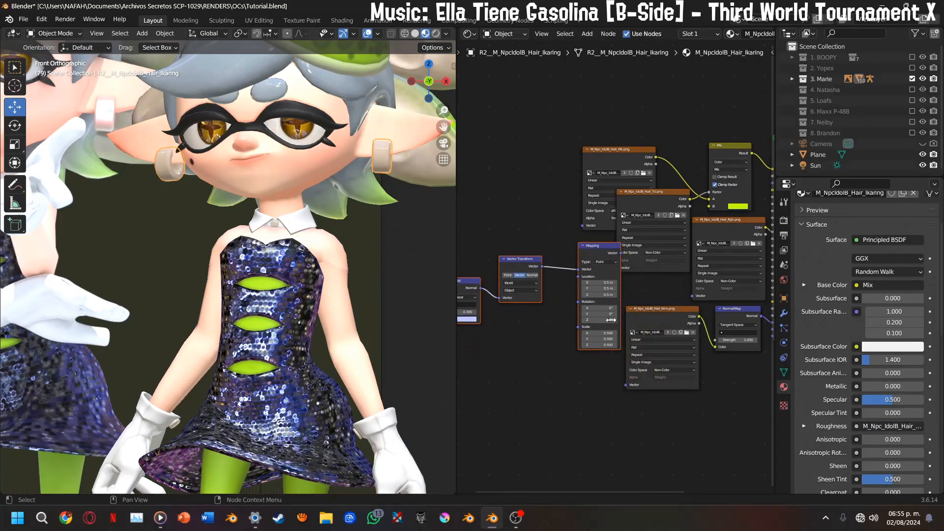
Duplicate the M_Npc_IdolB_Hair_Nrm.png texture node and place the copy in front of the pasted Normal Map
scroll(663, 344, down, 2)
click(675, 312)
key(shift+d)
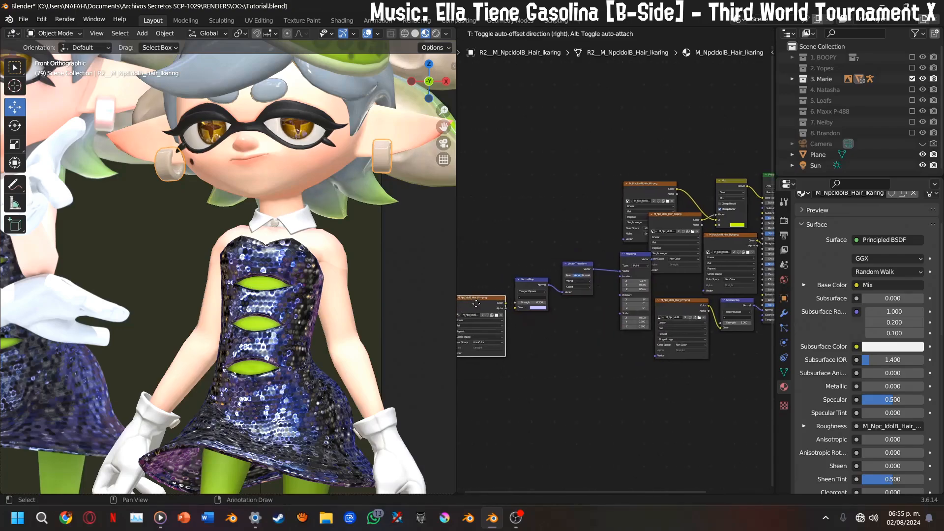
click(488, 310)
scroll(490, 311, up, 3)
middle_drag(494, 313, 642, 299)
scroll(642, 299, up, 4)
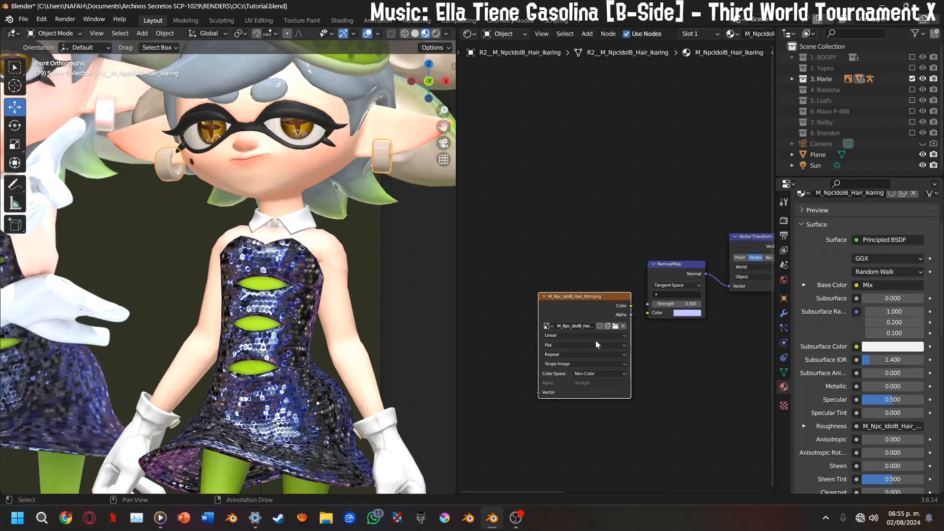
Change the copied M_Npc_IdolB_Hair_Nrm.png texture's color space to sRGB and connect its Color output to the pasted Normal Map
scroll(595, 340, up, 2)
click(574, 413)
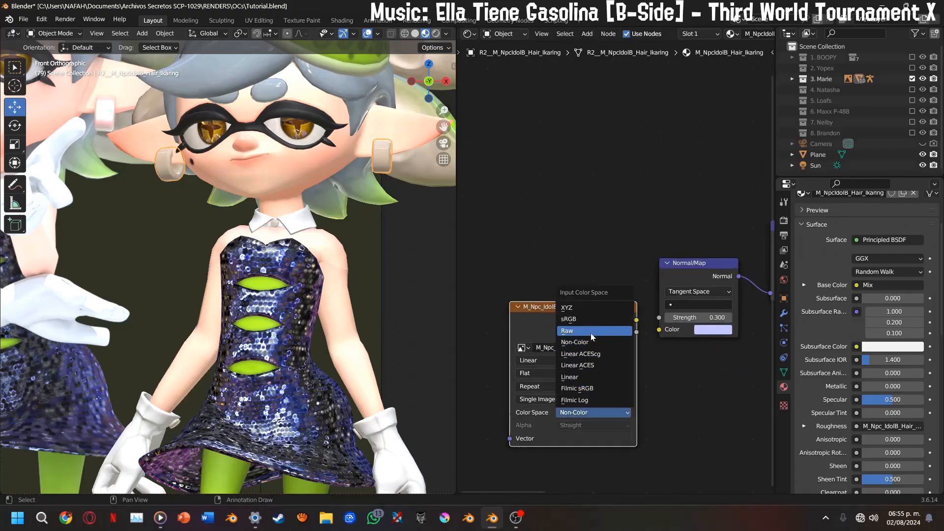
click(627, 319)
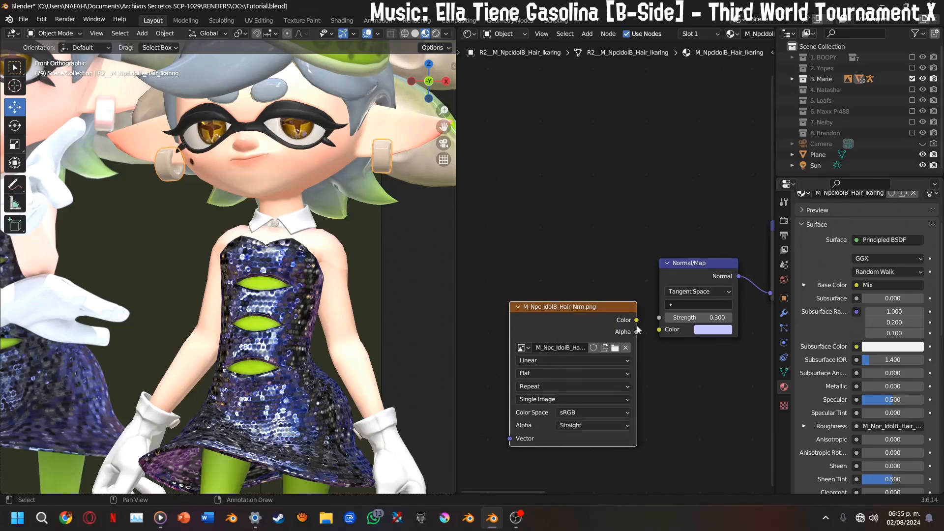
drag(637, 320, 659, 331)
scroll(698, 315, down, 3)
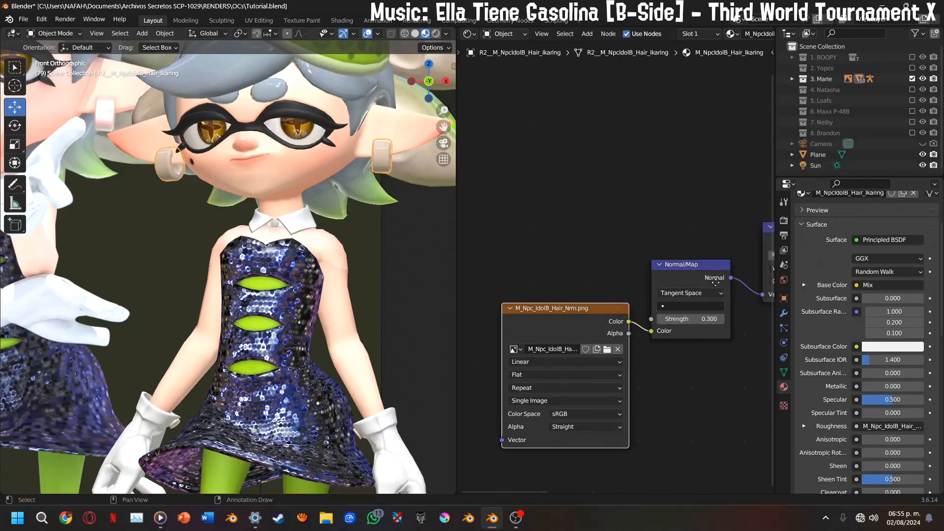
Insert a second Mix node after the earring material's existing Mix, and duplicate the M_Npc_IdolB_Hair_Tcl.png texture node
click(606, 186)
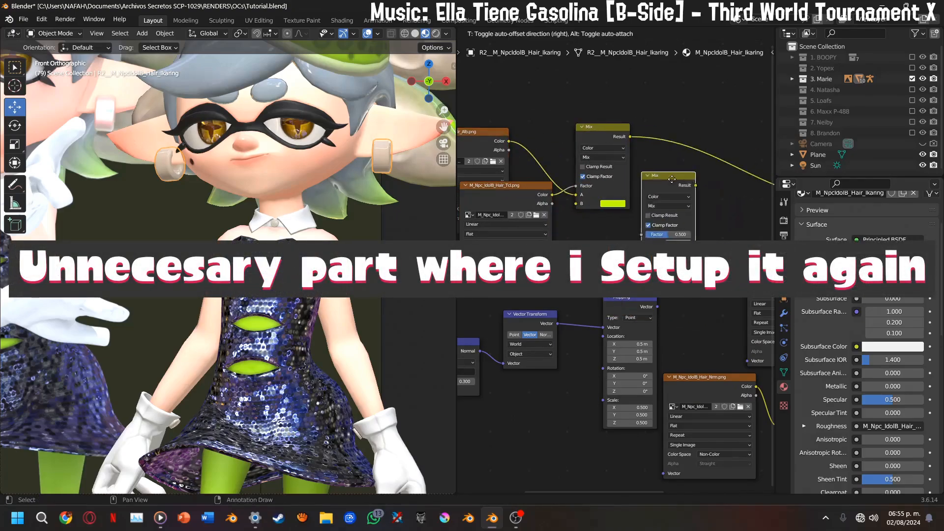
click(734, 133)
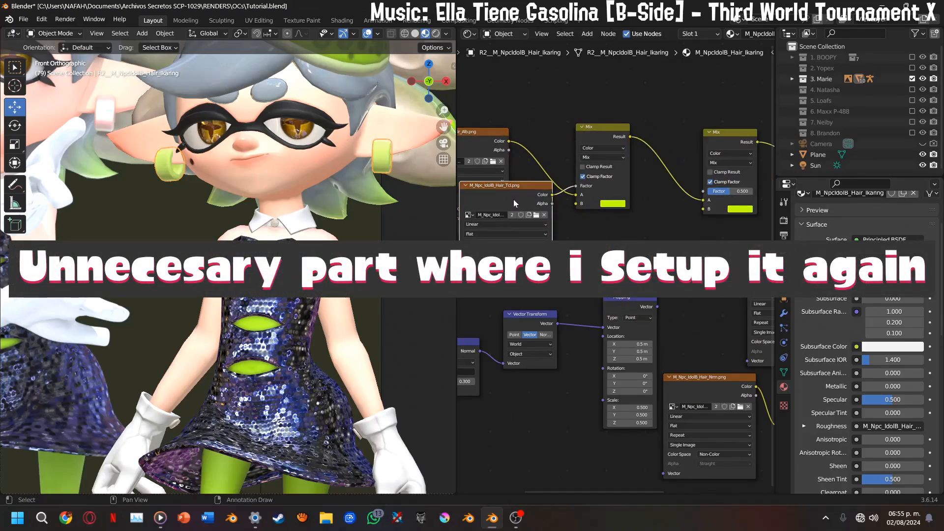
click(515, 202)
key(shift+d)
click(668, 230)
Rearrange the pasted Normal Map, Vector Transform and Mapping nodes to make room for the duplicated M_Npc_IdolB_Hair_Tcl.png texture
middle_drag(565, 276, 681, 275)
drag(645, 314, 632, 315)
drag(573, 344, 568, 321)
drag(483, 385, 423, 362)
middle_drag(580, 286, 567, 286)
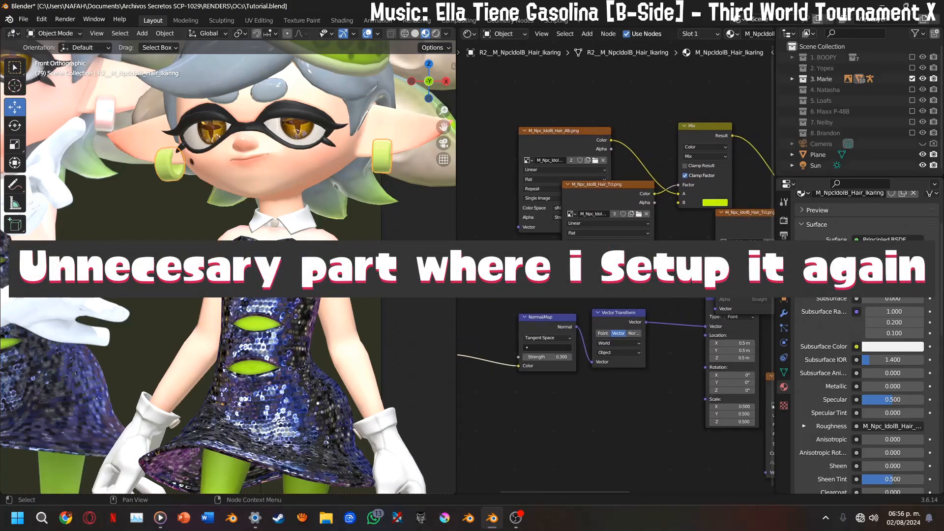
click(718, 323)
drag(728, 295, 691, 289)
drag(556, 317, 506, 319)
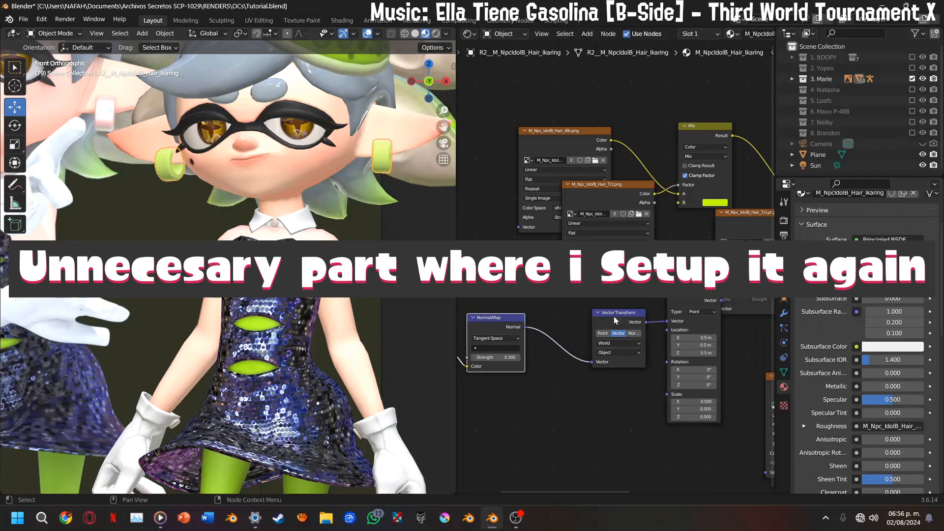
drag(613, 315, 573, 311)
drag(704, 301, 662, 304)
Connect the Mapping node's Vector output to the Vector input of the duplicated M_Npc_IdolB_Hair_Tcl.png texture
scroll(684, 317, up, 7)
middle_drag(683, 317, 613, 297)
drag(605, 274, 666, 282)
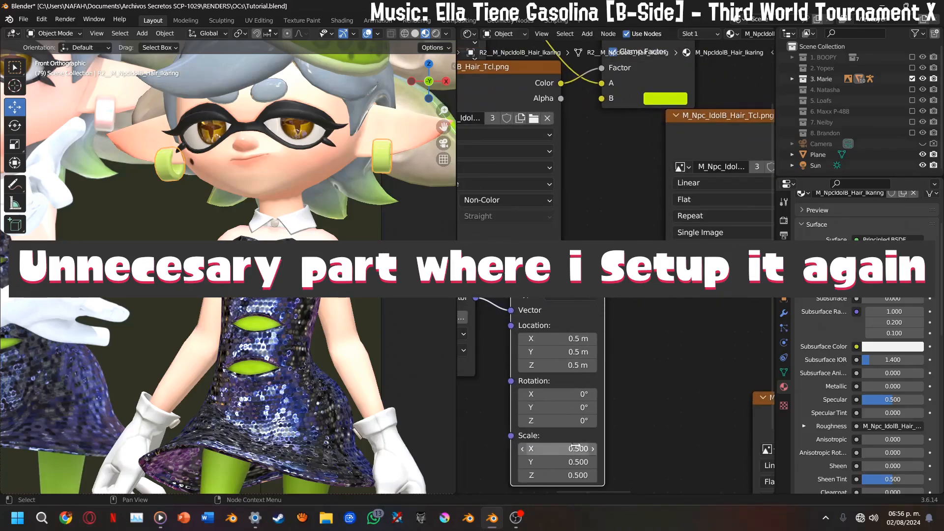
middle_drag(713, 216, 600, 274)
drag(643, 199, 628, 217)
Load the M_Clothes_MAc.png image into the duplicated M_Npc_IdolB_Hair_Tcl.png texture node
click(671, 241)
scroll(455, 274, down, 10)
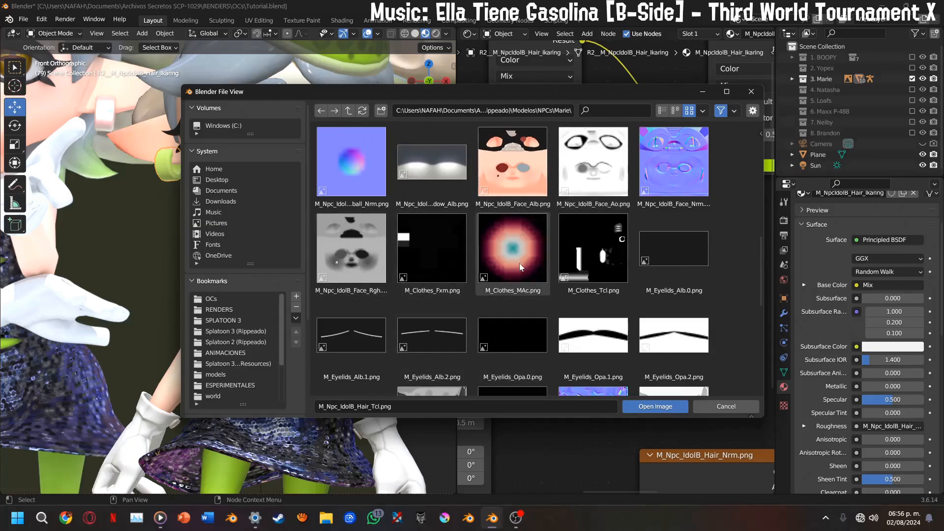
double_click(519, 267)
mouse_move(579, 224)
mouse_down()
mouse_move(580, 214)
mouse_move(569, 216)
mouse_up()
middle_drag(594, 226, 571, 239)
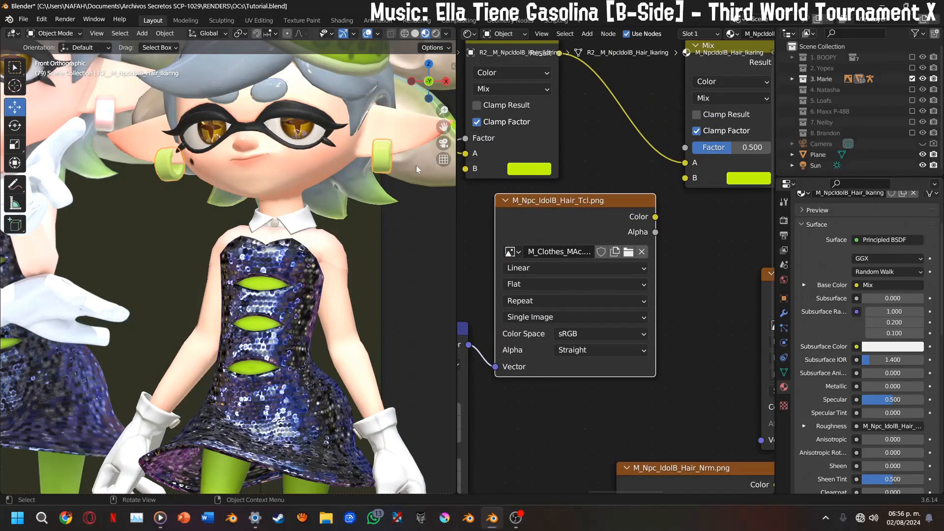
Connect the M_Clothes_MAc.png texture's Color output to the B input of the second Mix node
drag(444, 127, 390, 192)
middle_drag(657, 217, 614, 282)
drag(613, 280, 649, 243)
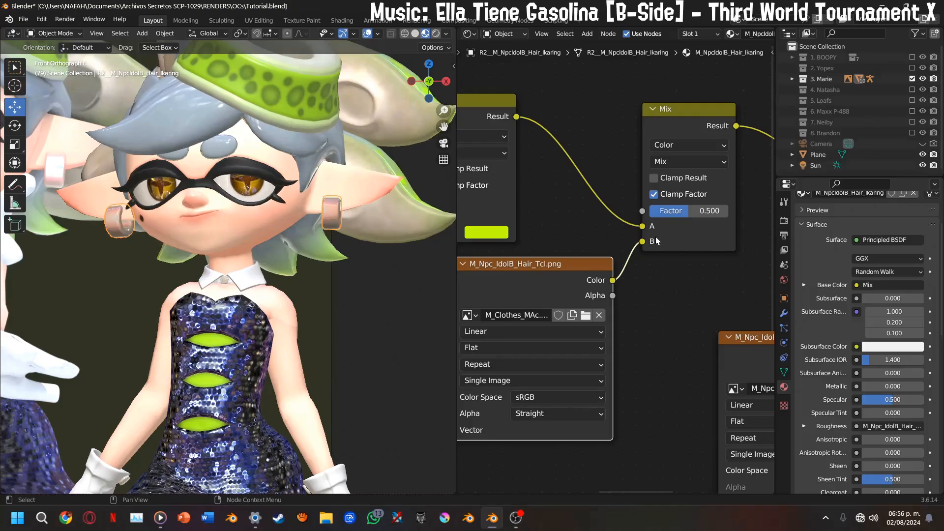
Try a factor of 0.195 on the second Mix node, and settle on 1.000
drag(683, 217, 658, 216)
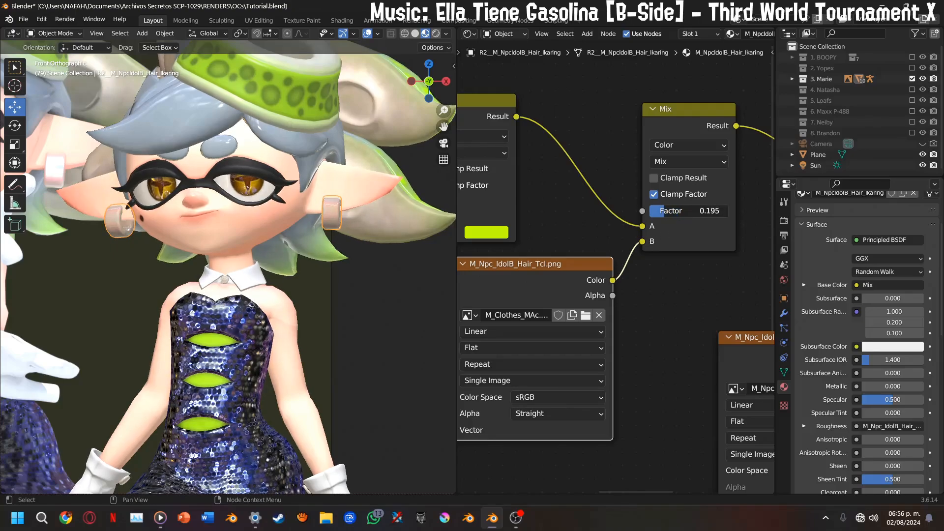
click(444, 299)
drag(678, 214, 743, 215)
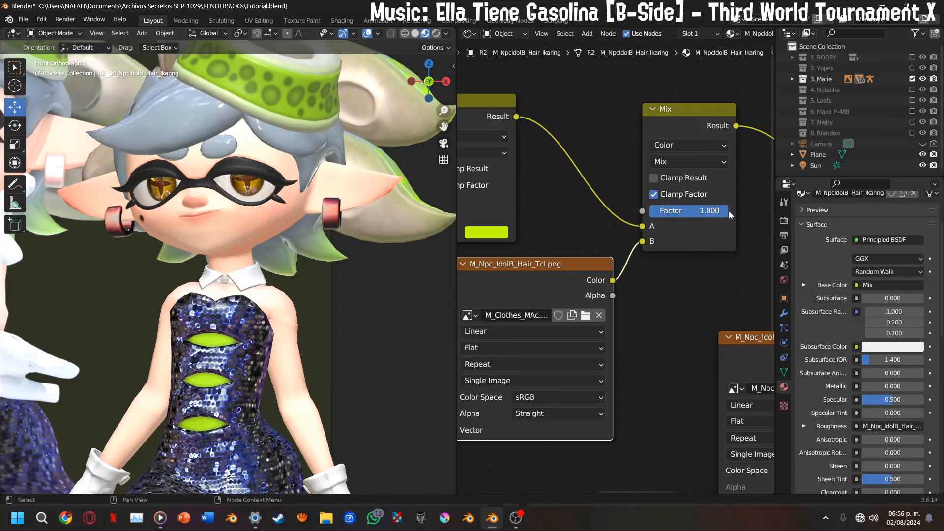
Switch the second Mix node's blend mode to Soft Light and check the earrings from another angle
click(691, 163)
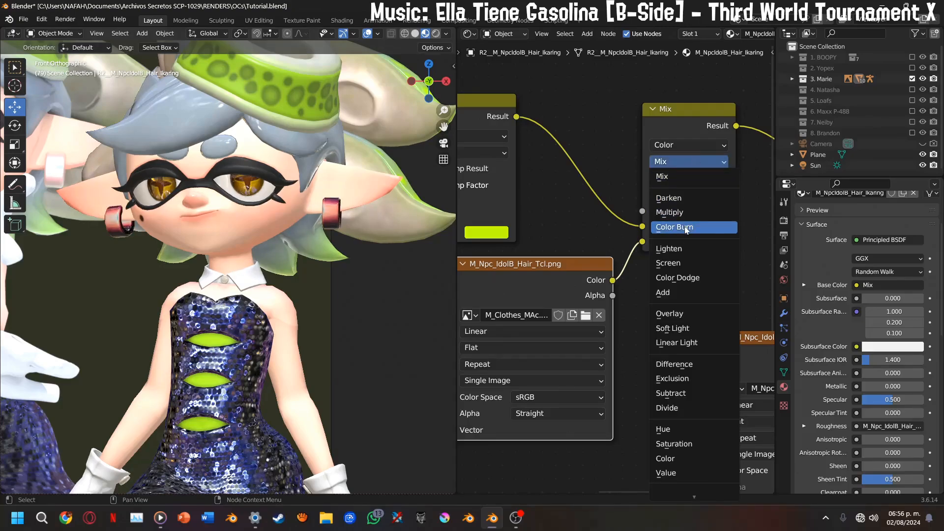
click(674, 329)
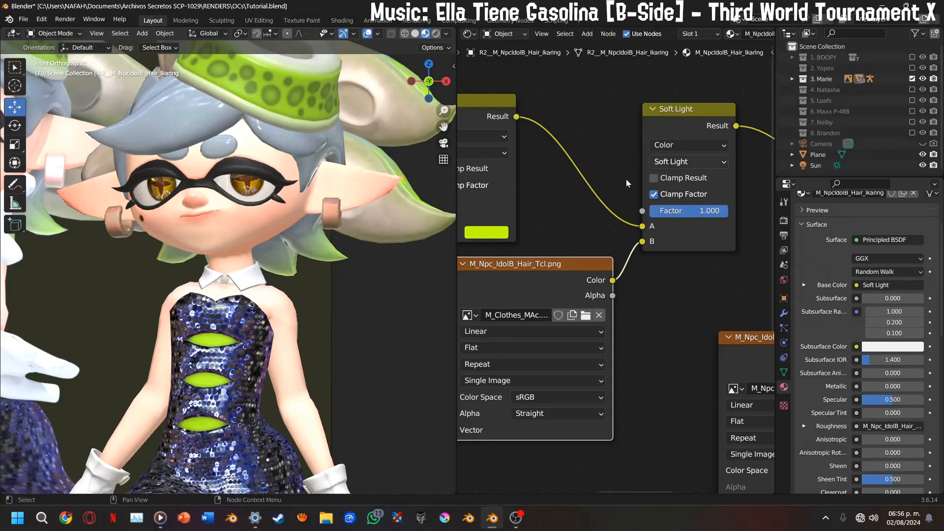
scroll(394, 229, down, 3)
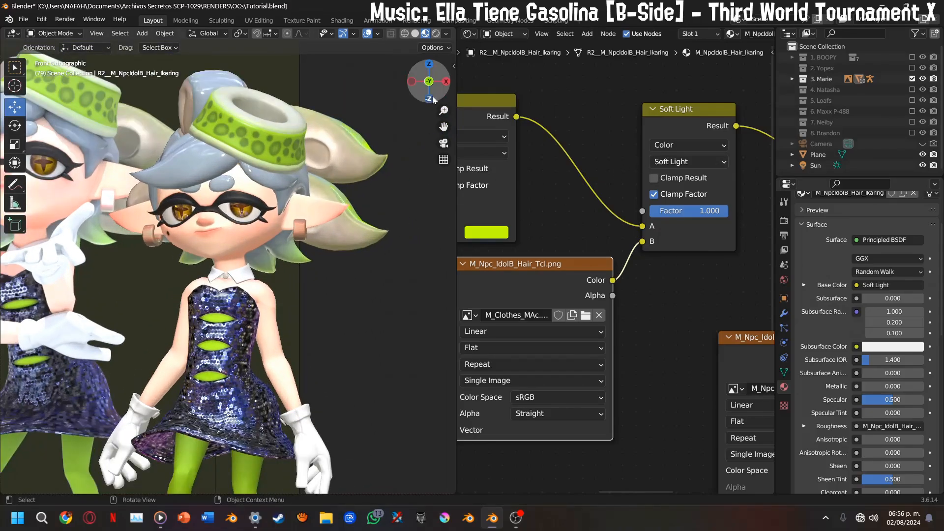
drag(427, 81, 408, 101)
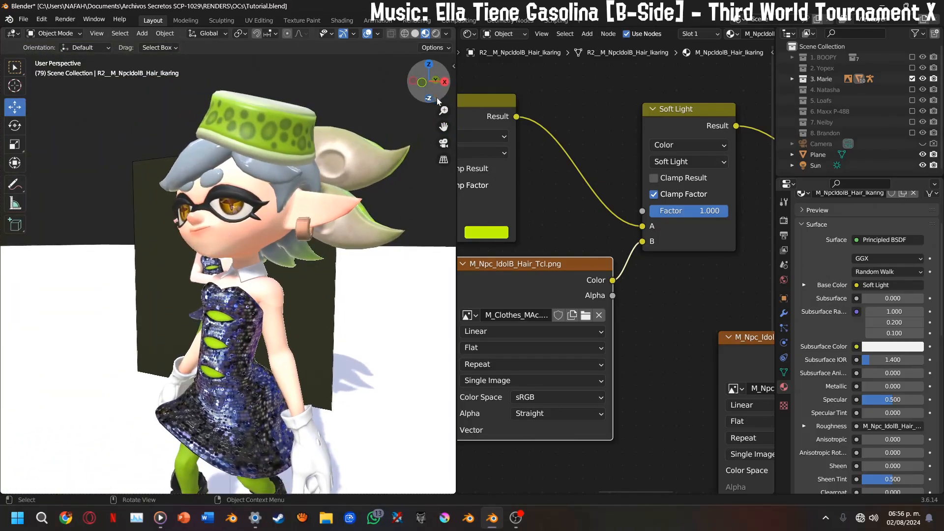
click(428, 85)
Duplicate the M_Npc_IdolB_Hair_Rgh.png texture node and place the copy beside the original
middle_drag(593, 240, 558, 196)
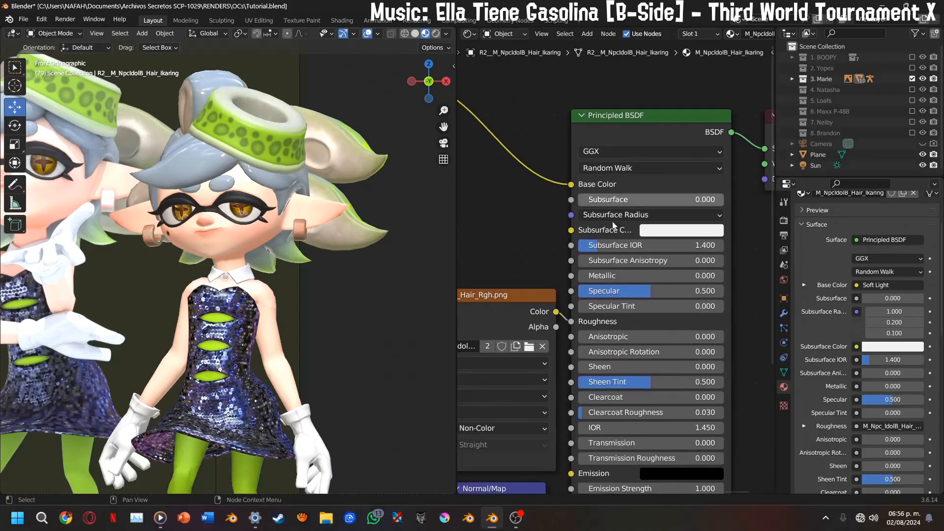
middle_drag(521, 324, 682, 311)
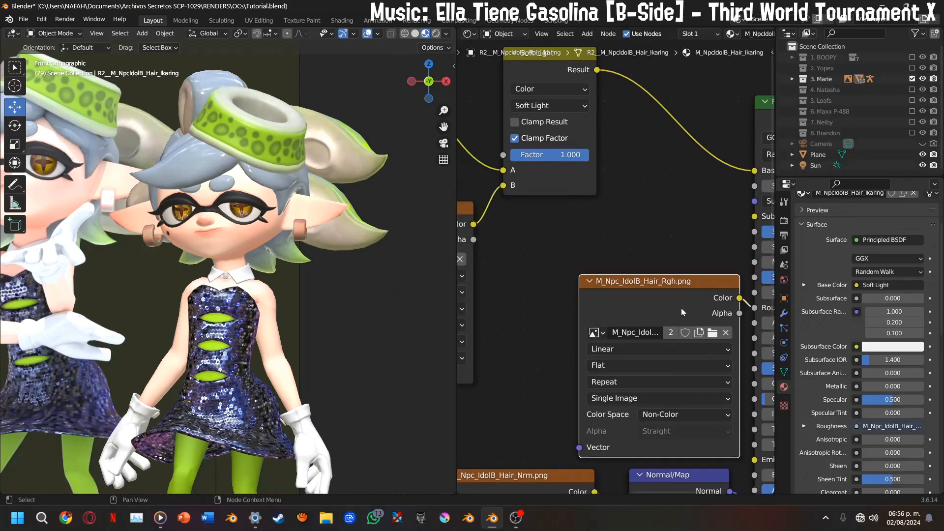
key(shift+d)
click(614, 265)
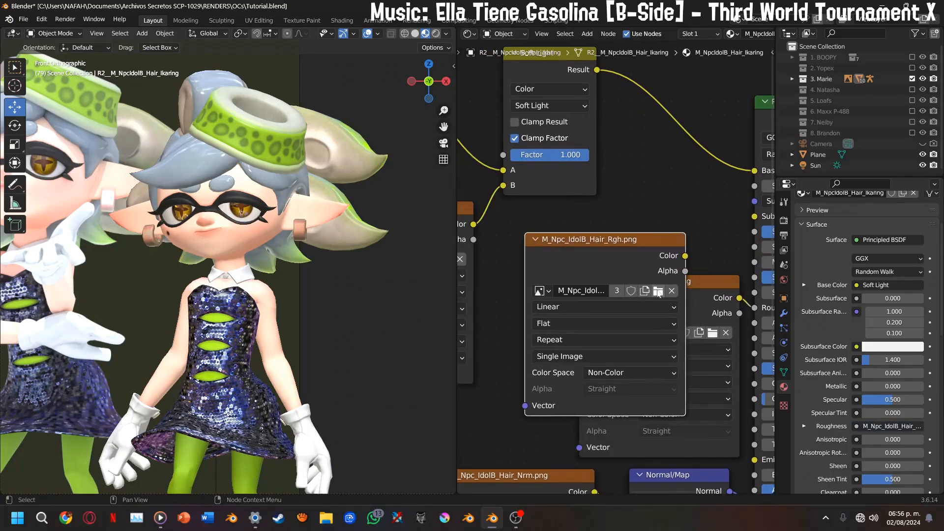
Delete the duplicate M_Npc_IdolB_Hair_Rgh.png texture node without loading another image into it
click(659, 291)
scroll(550, 132, down, 5)
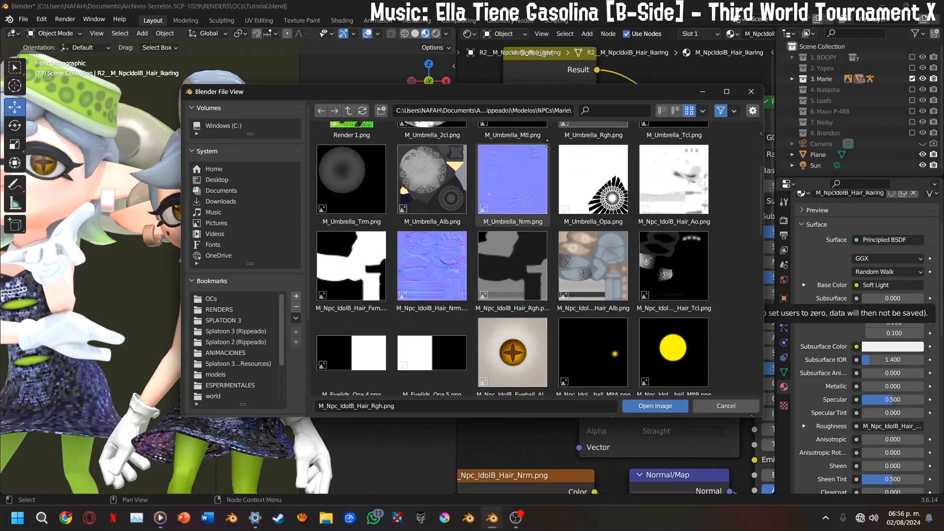
click(727, 92)
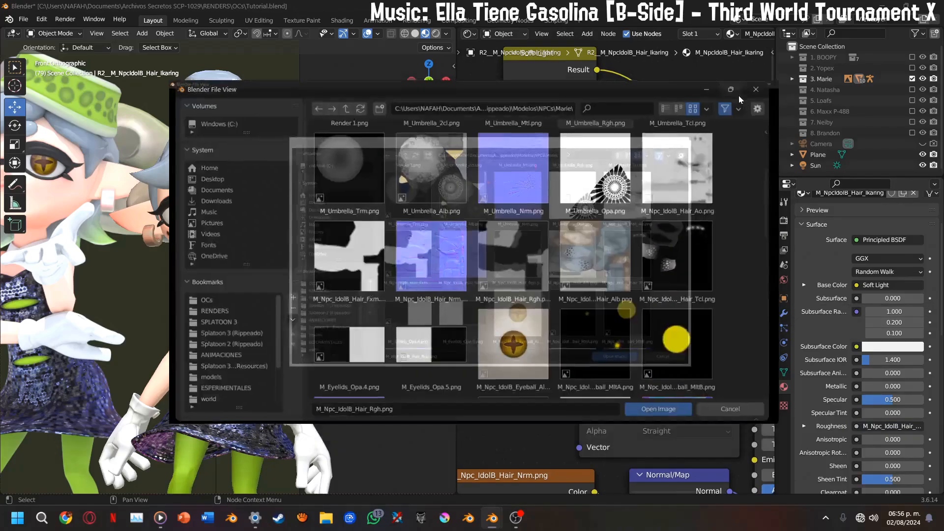
click(939, 7)
key(x)
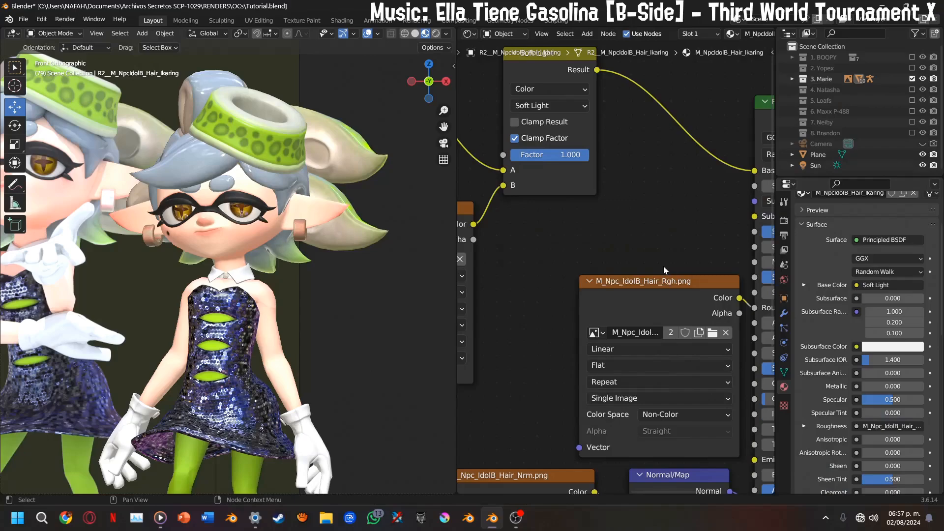
Exclude the 3. Marie collection and enable the 4. Natasha collection, bringing the character and her reference image into view
middle_drag(666, 270, 592, 273)
drag(724, 270, 689, 266)
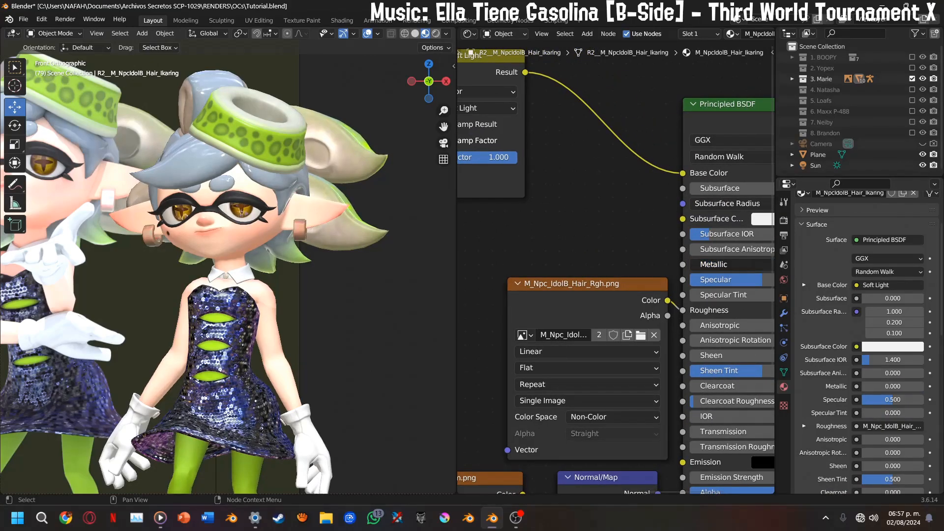
scroll(442, 255, up, 3)
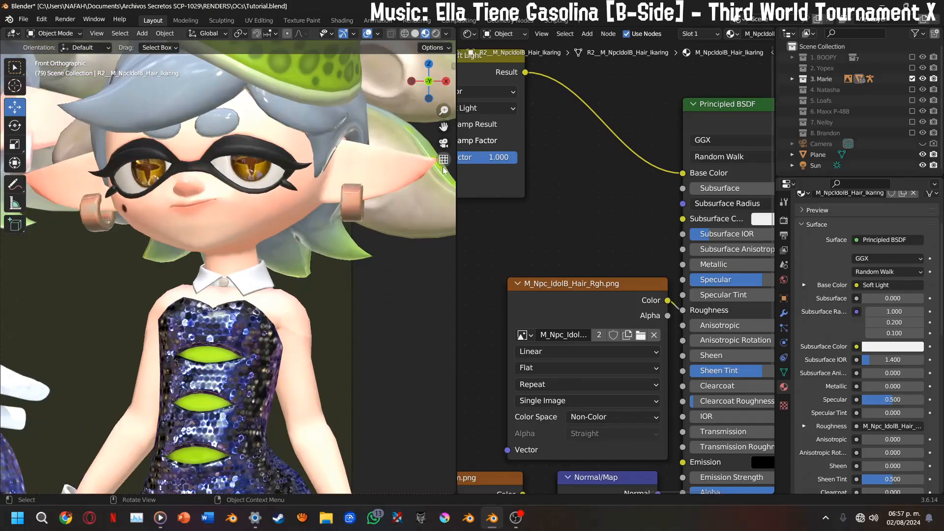
scroll(444, 143, down, 3)
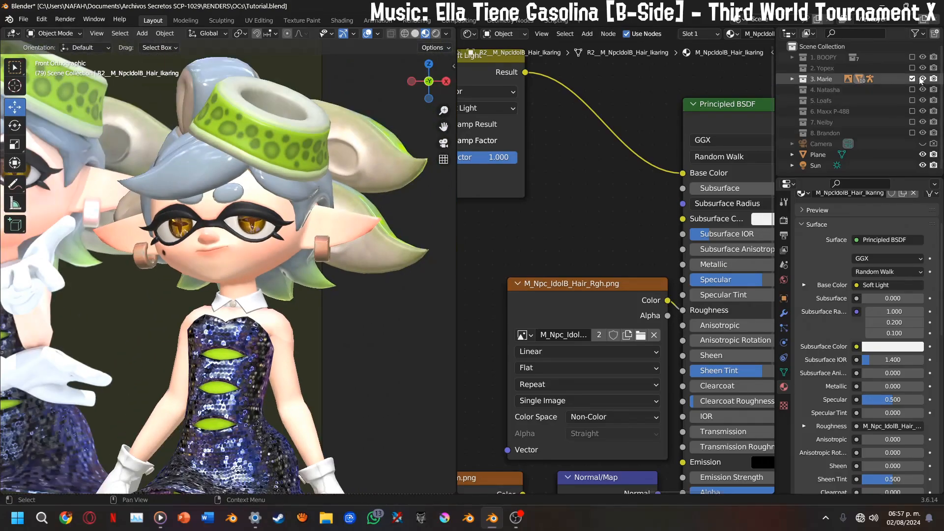
click(912, 79)
click(912, 90)
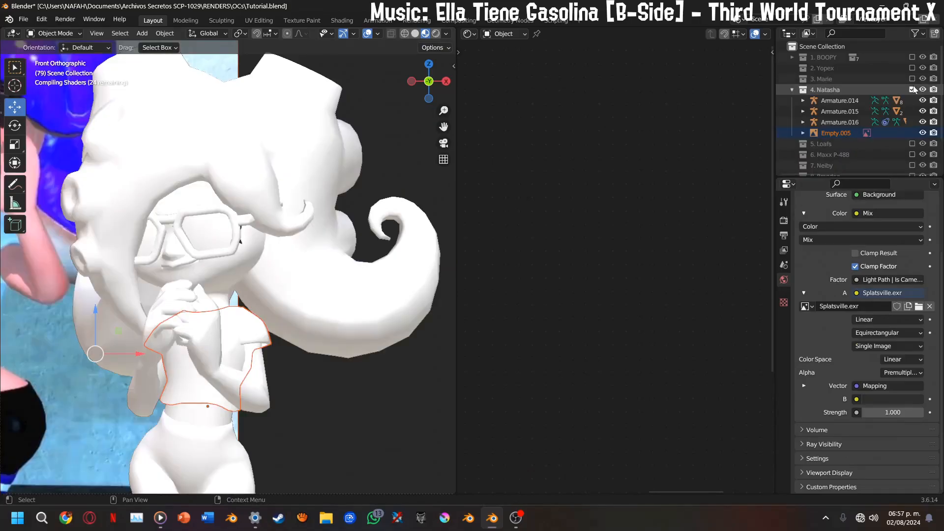
scroll(303, 208, down, 2)
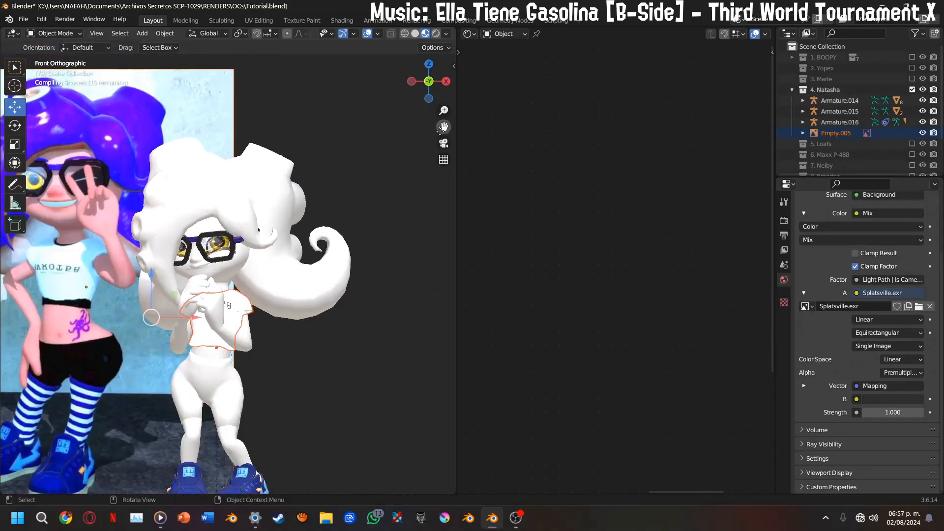
drag(444, 127, 476, 126)
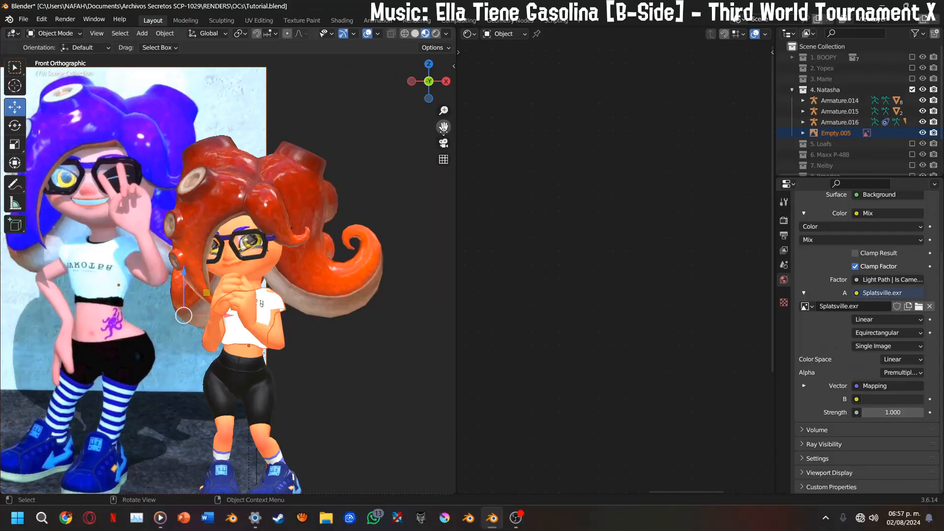
drag(444, 128, 502, 148)
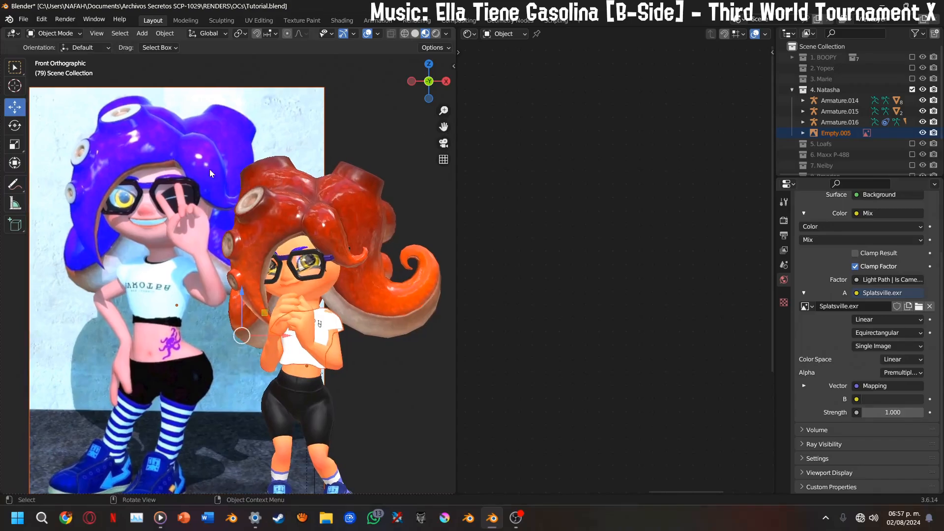
Select Natasha's hair and move its M_TeamColor_Alb.png.002 texture node farther from the Principled BSDF
click(300, 209)
scroll(585, 256, down, 8)
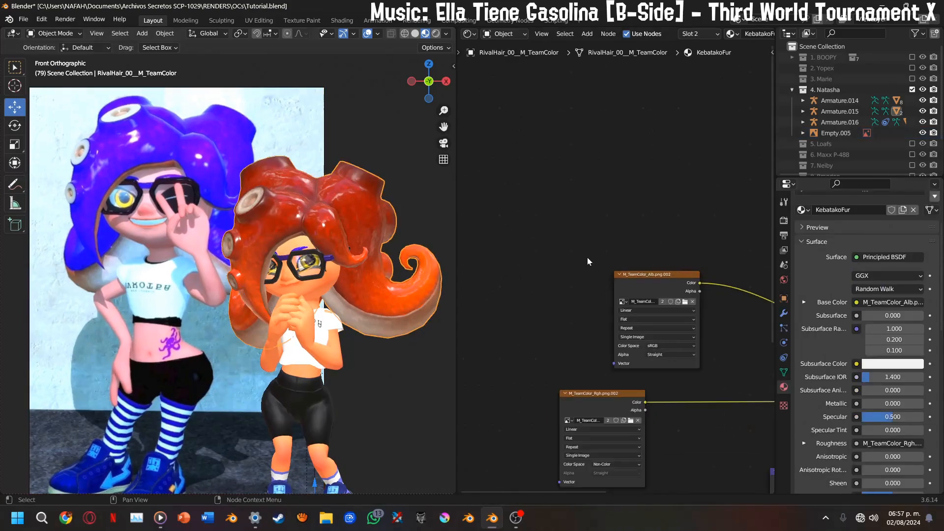
middle_drag(588, 258, 567, 217)
scroll(570, 225, up, 4)
middle_drag(571, 269, 531, 278)
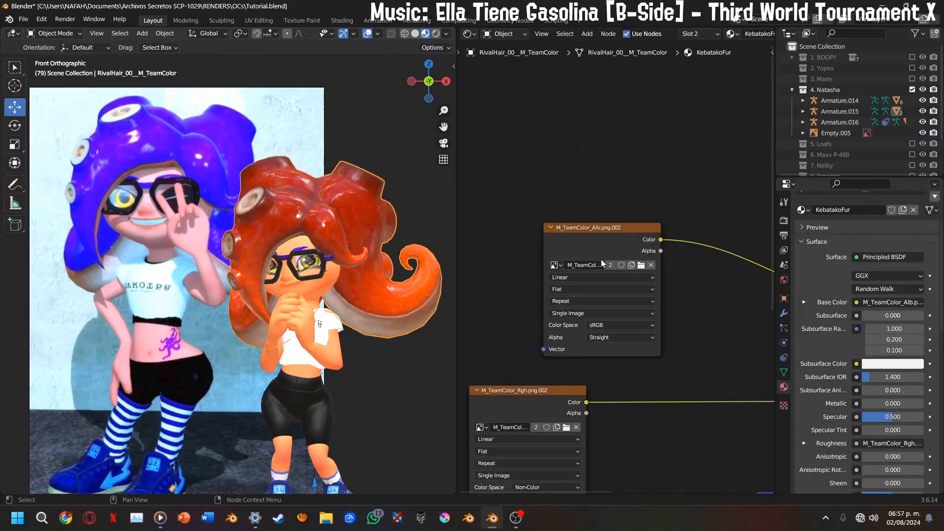
drag(594, 253, 509, 137)
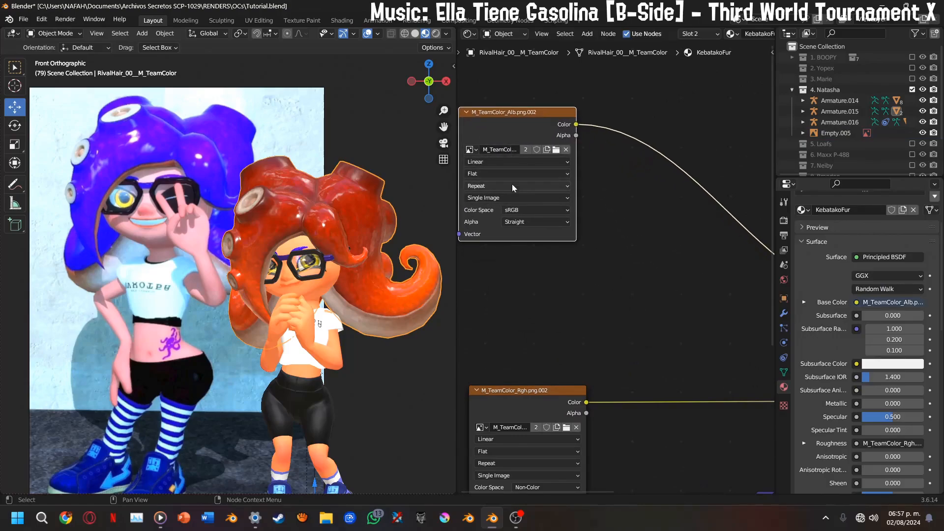
key(shift+d)
click(542, 279)
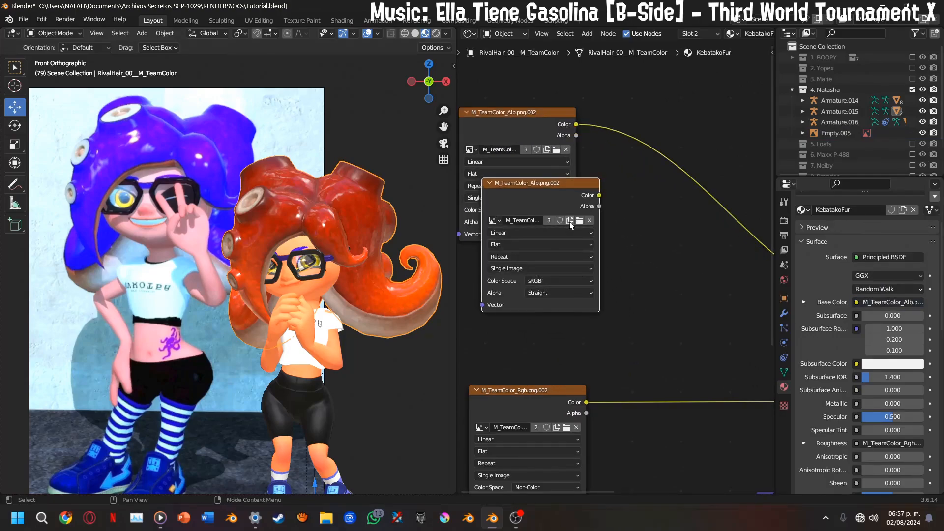
click(580, 221)
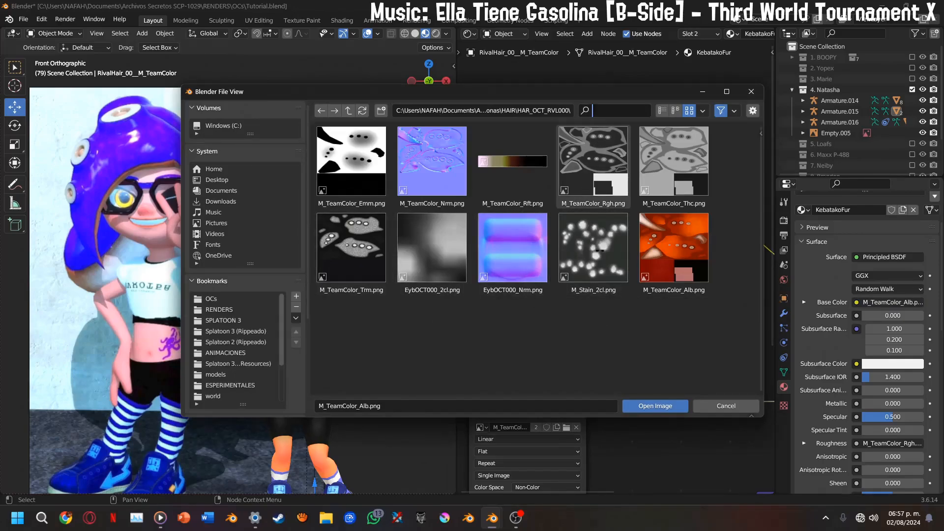
text(ttc)
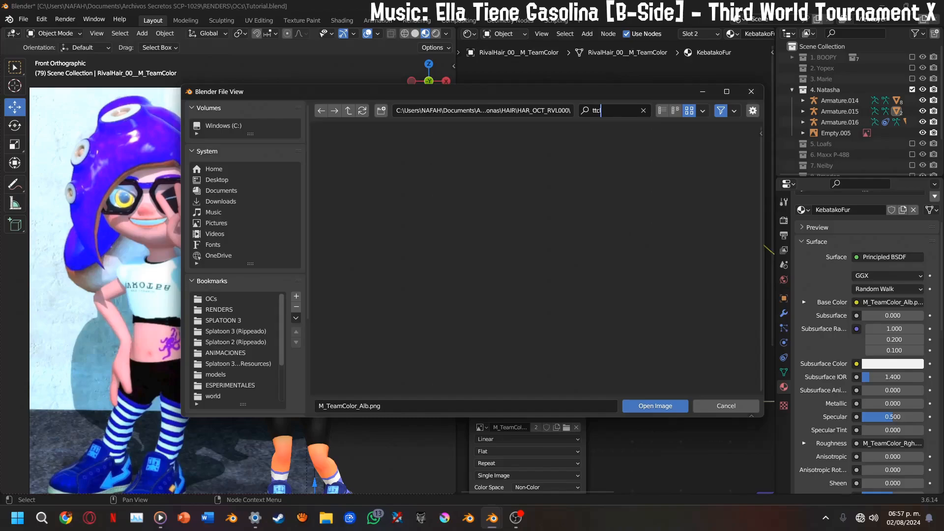
click(750, 93)
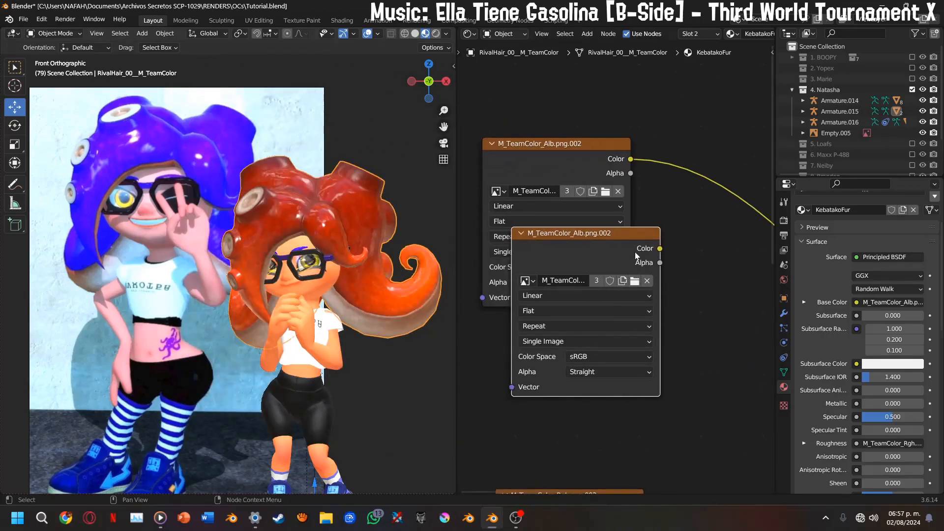
key(x)
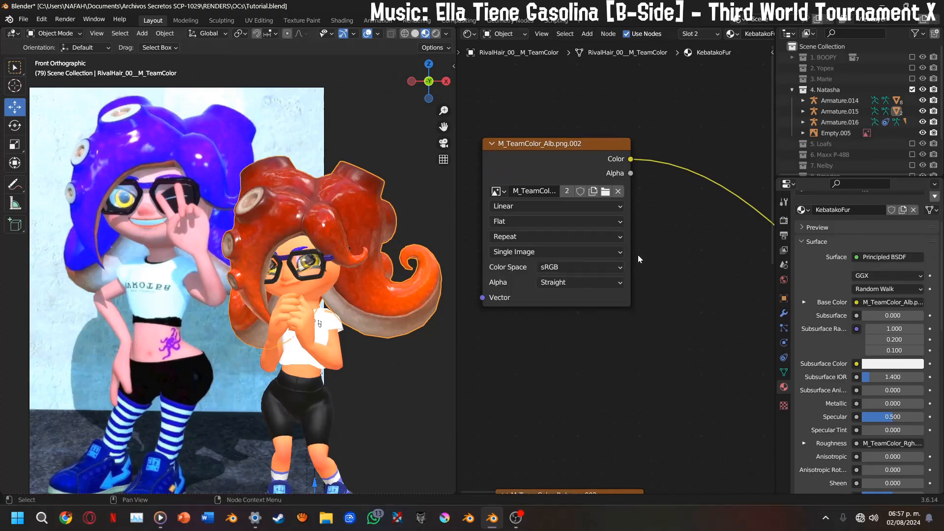
Insert a Hue/Saturation/Value node between the M_TeamColor_Alb.png.002 texture's Color output and the Principled BSDF's Base Color
middle_drag(635, 248, 537, 263)
middle_drag(627, 330, 451, 263)
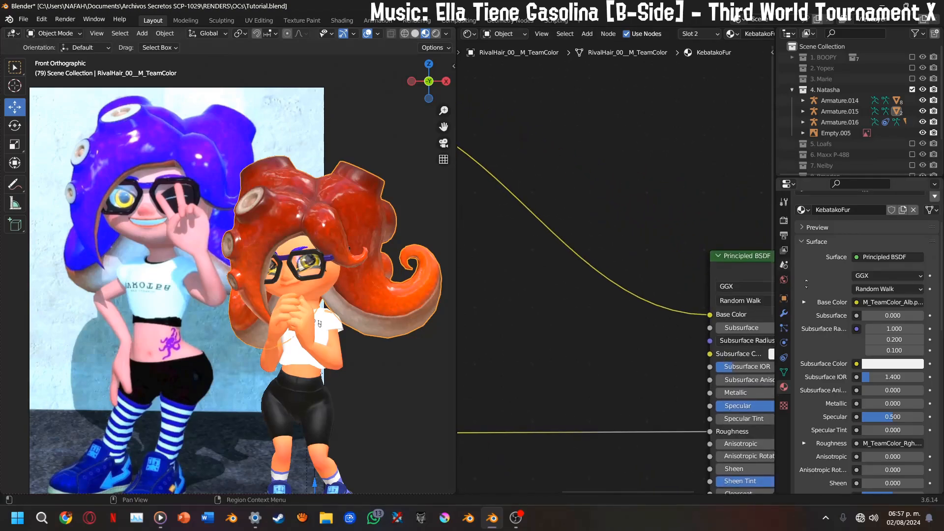
key(shift+a)
mouse_move(659, 331)
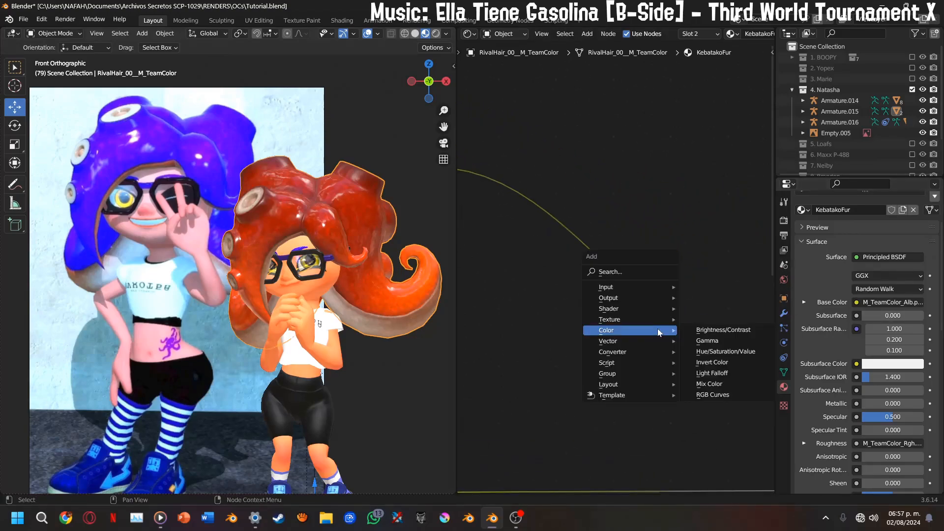
click(691, 353)
click(589, 270)
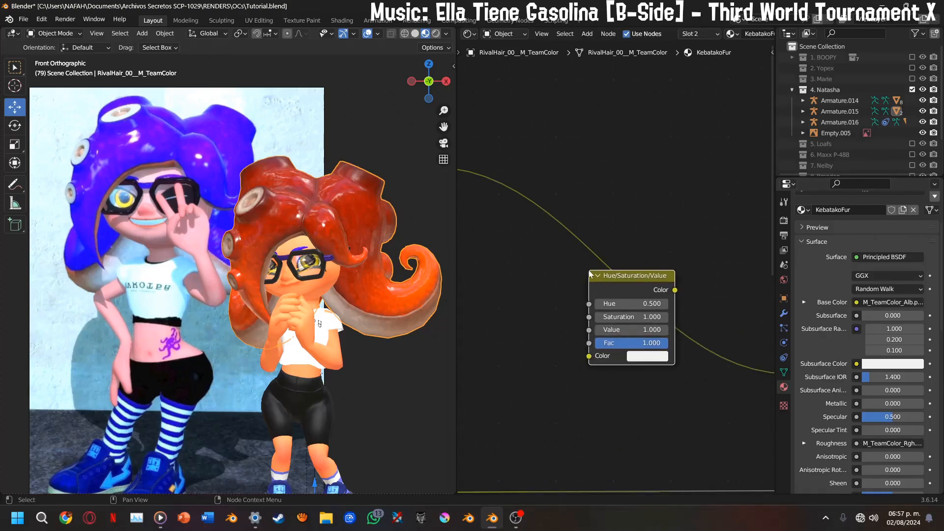
scroll(583, 273, down, 2)
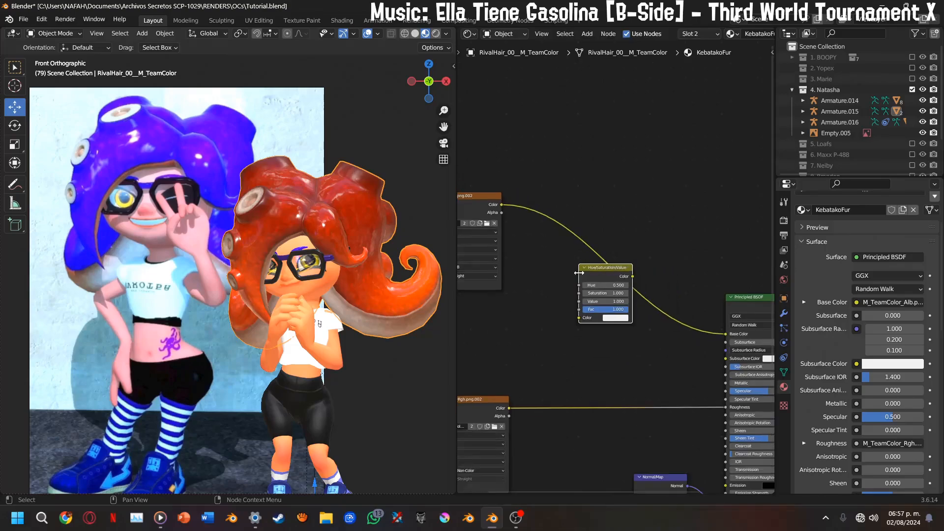
scroll(580, 273, down, 1)
drag(483, 213, 483, 245)
drag(592, 276, 597, 282)
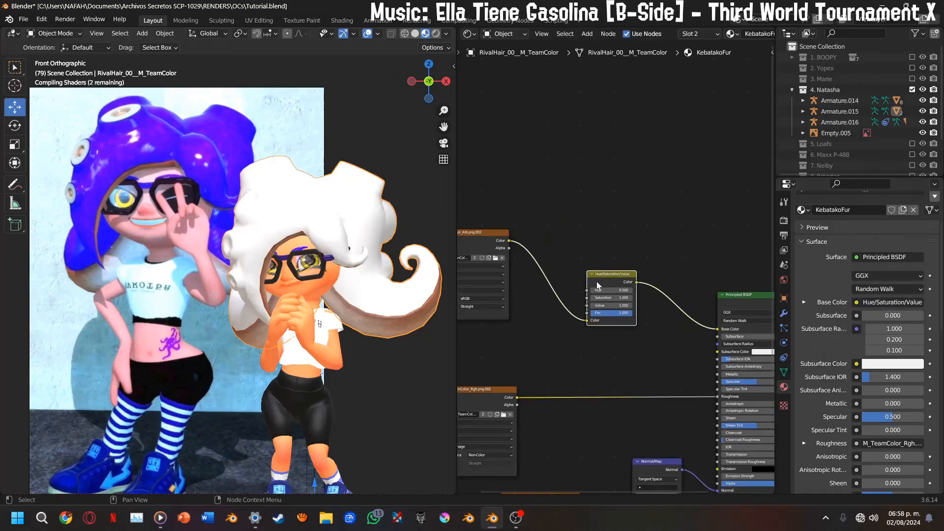
Recolor the hair to match the reference with the Hue/Saturation/Value node's Hue, trying 0.000 and 0.200 and settling on 0.150
scroll(598, 285, up, 4)
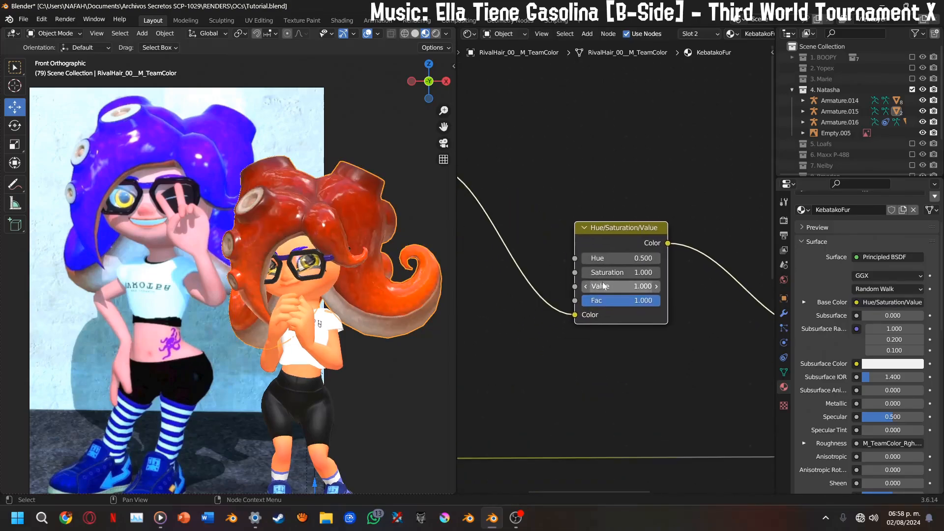
scroll(604, 287, up, 2)
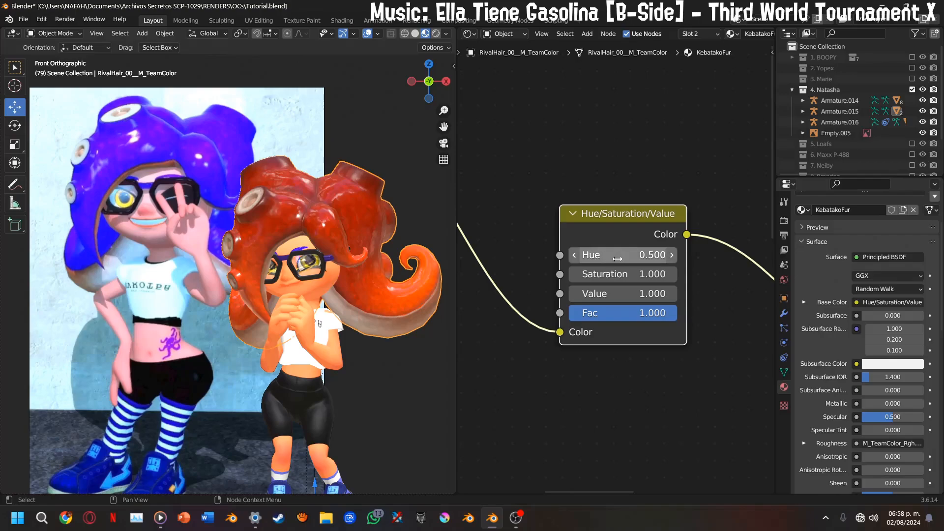
drag(618, 259, 585, 258)
scroll(399, 217, up, 1)
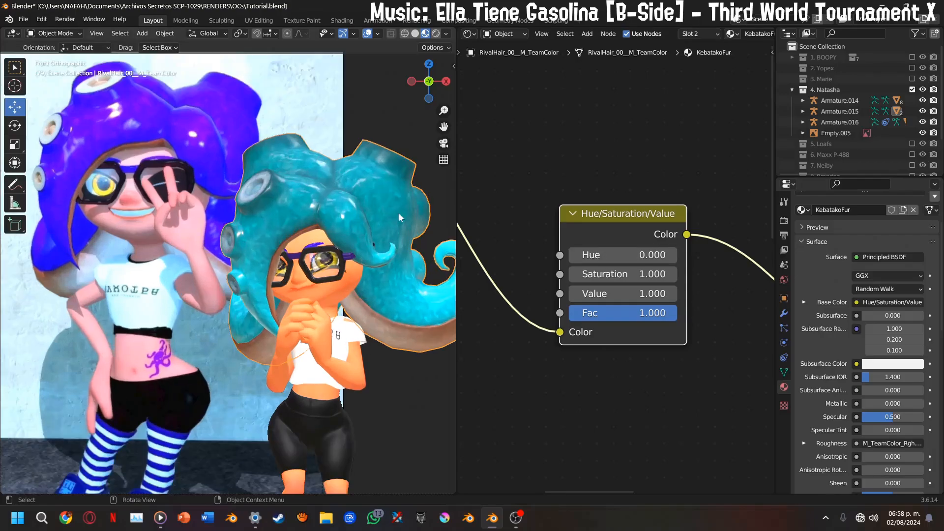
drag(443, 128, 409, 122)
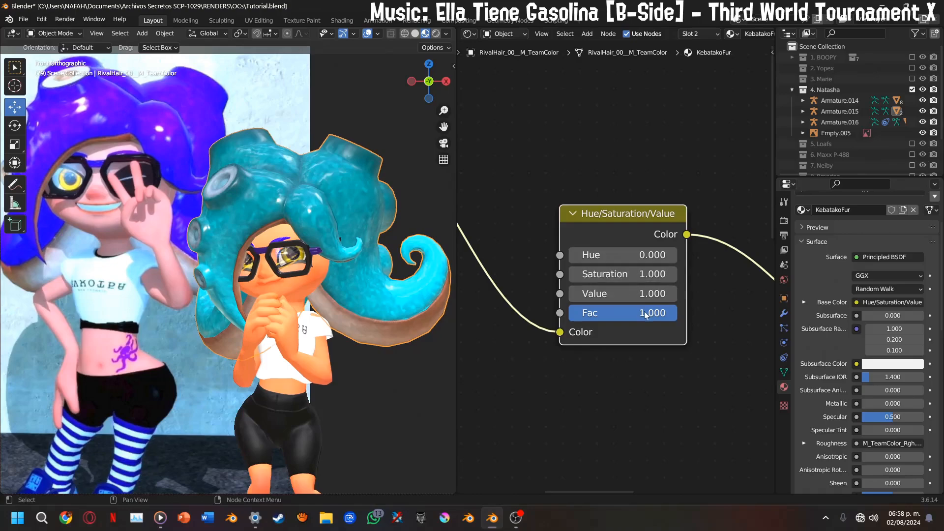
scroll(647, 315, up, 1)
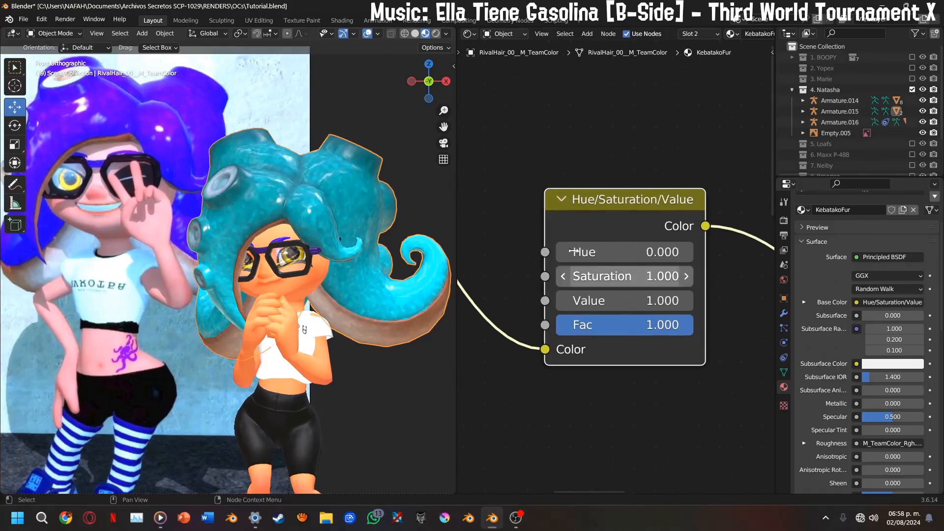
click(687, 253)
click(689, 258)
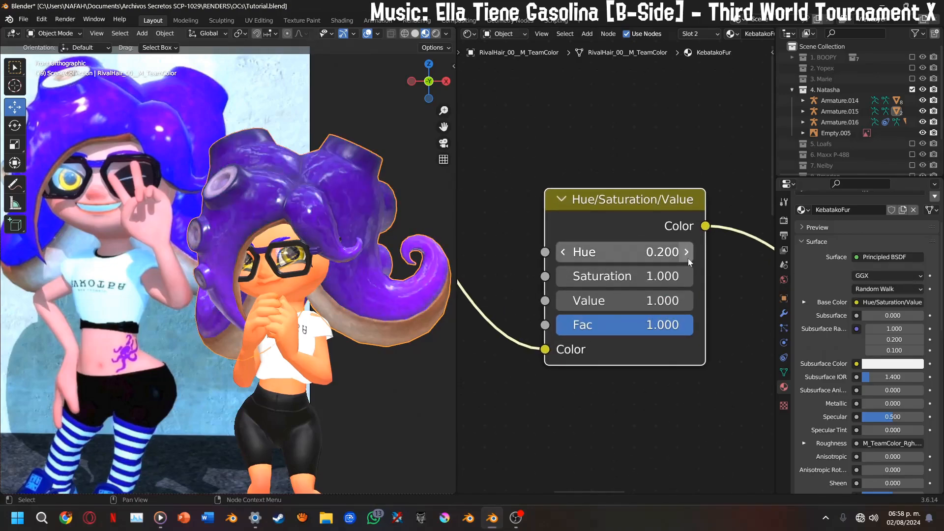
scroll(285, 260, up, 3)
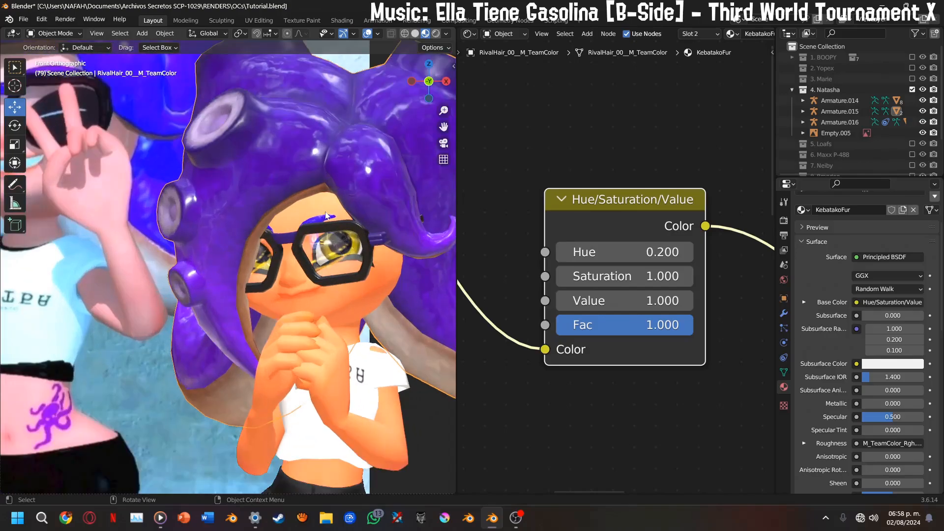
scroll(262, 234, down, 4)
click(596, 252)
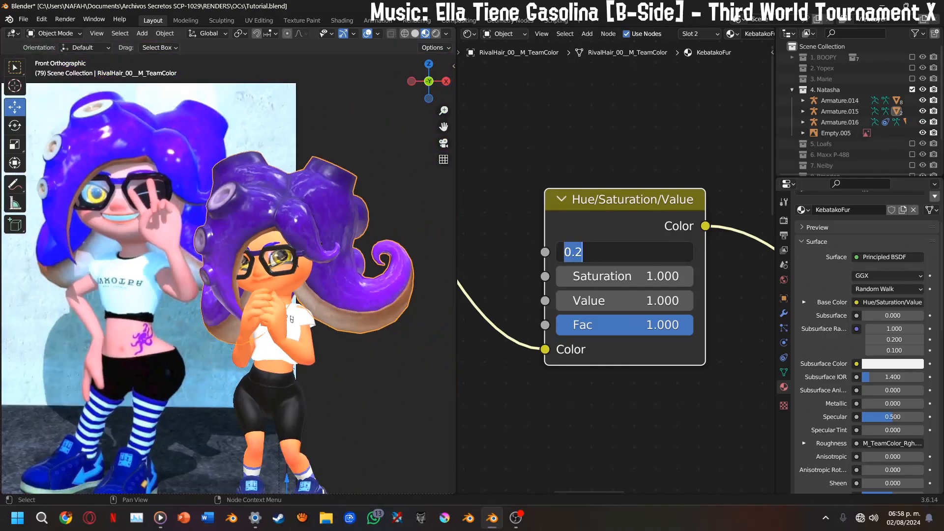
key(Return)
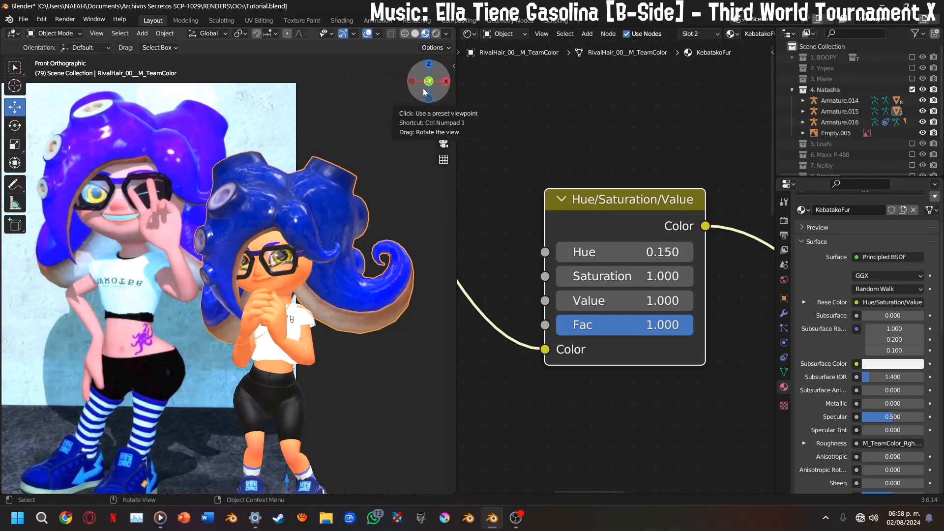
Select Natasha's body where the ear pokes out behind the hair and enter Edit Mode on its mesh
drag(425, 94, 286, 64)
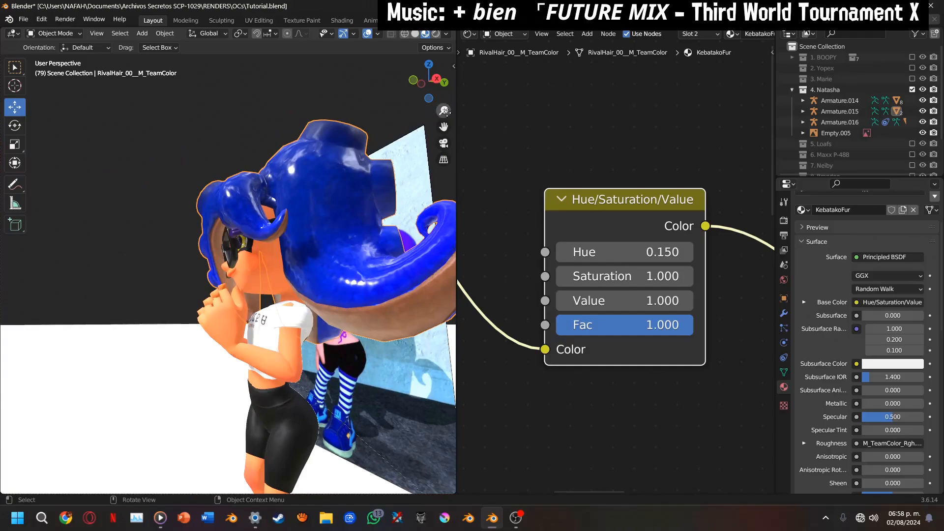
drag(428, 82, 177, 96)
scroll(167, 286, up, 4)
click(108, 272)
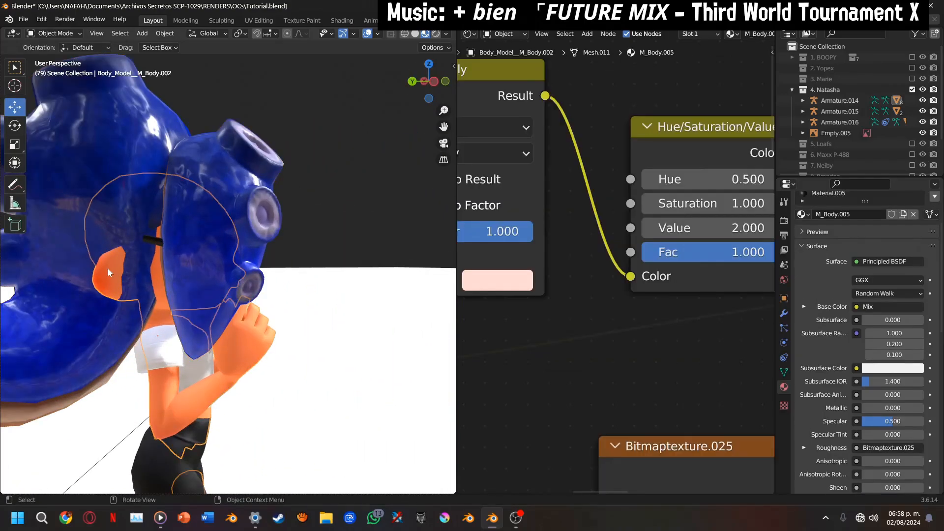
key(Tab)
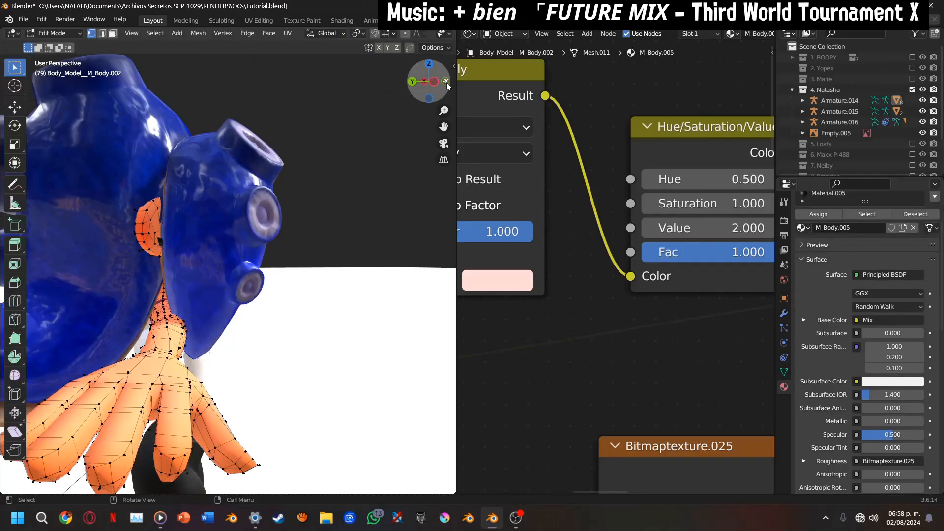
Select all geometry linked to the exposed ear, switch to Solid shading with X-ray, and remove the ear with Dissolve Vertices
mouse_move(447, 86)
mouse_down()
mouse_move(419, 109)
mouse_move(499, 197)
mouse_move(531, 200)
mouse_move(455, 87)
mouse_up()
scroll(422, 145, up, 2)
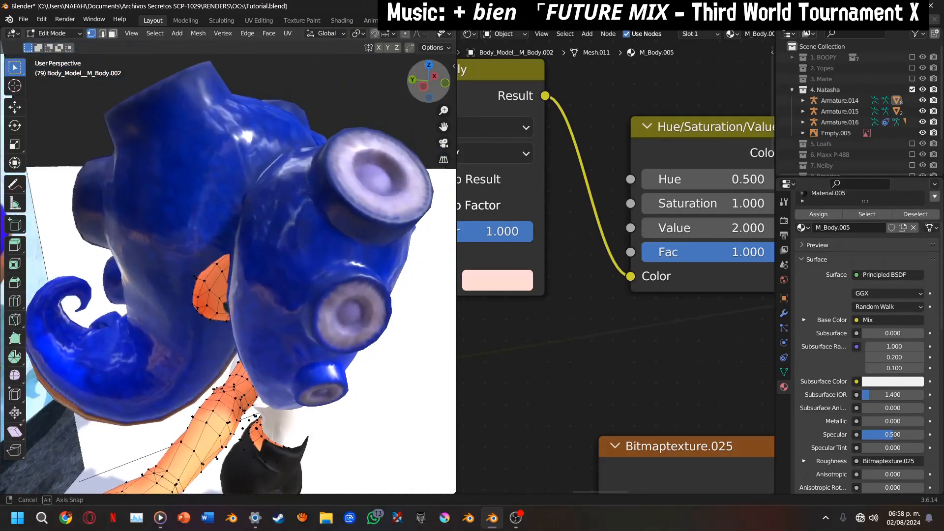
scroll(331, 203, up, 2)
scroll(228, 311, up, 2)
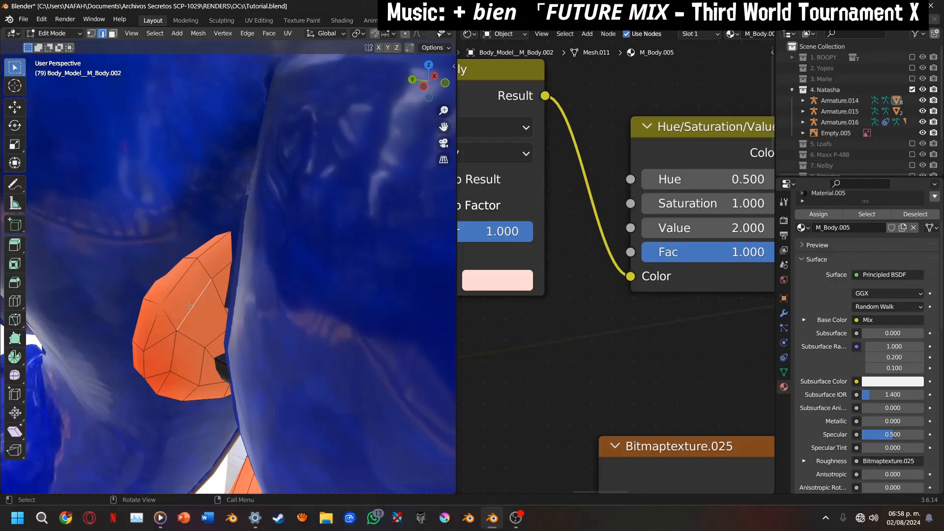
key(ctrl)
key(ctrl+l)
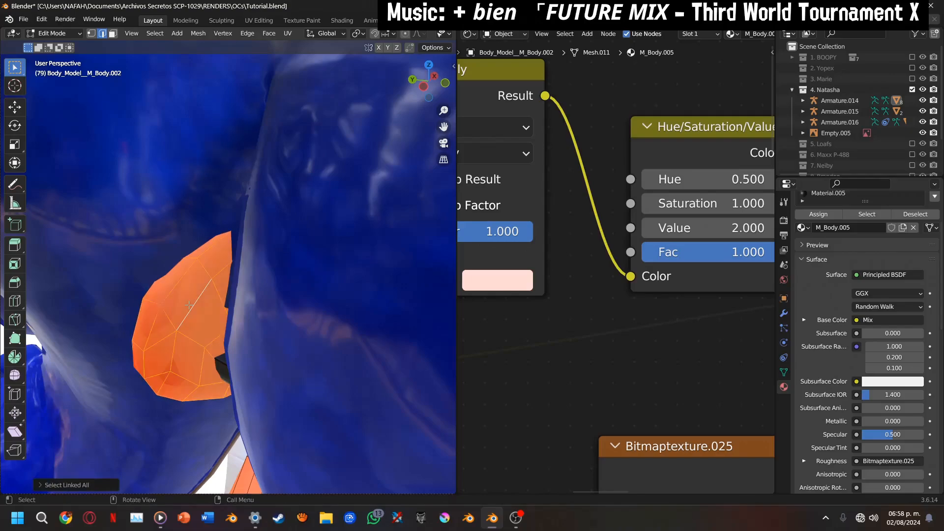
scroll(424, 153, down, 5)
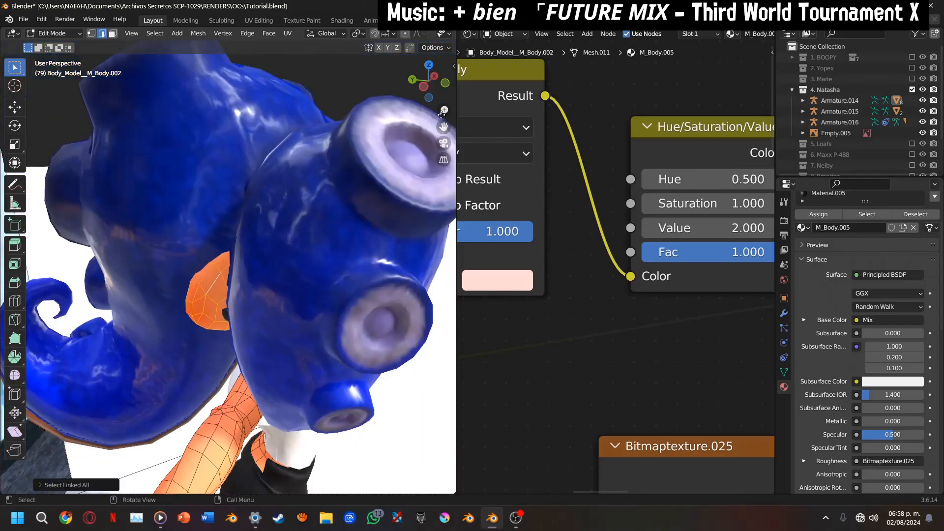
middle_drag(441, 101, 421, 55)
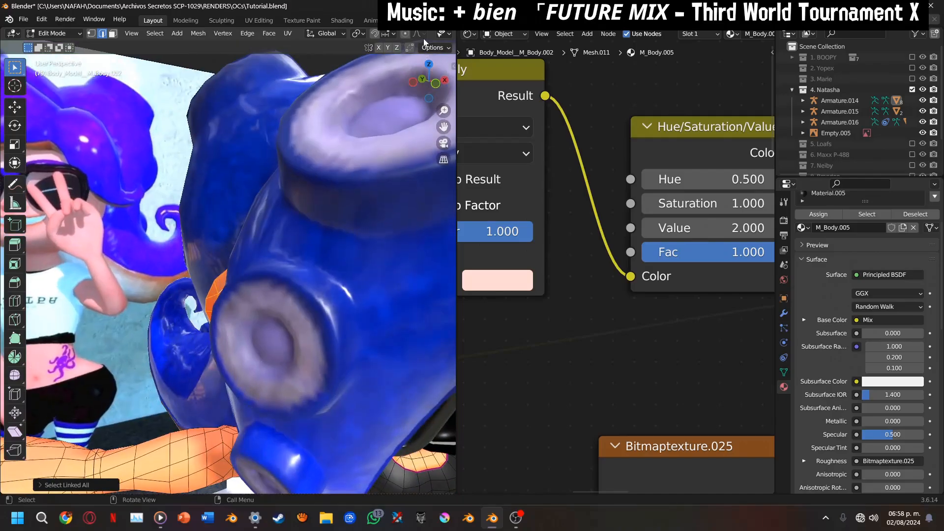
scroll(424, 42, down, 3)
click(425, 34)
click(392, 33)
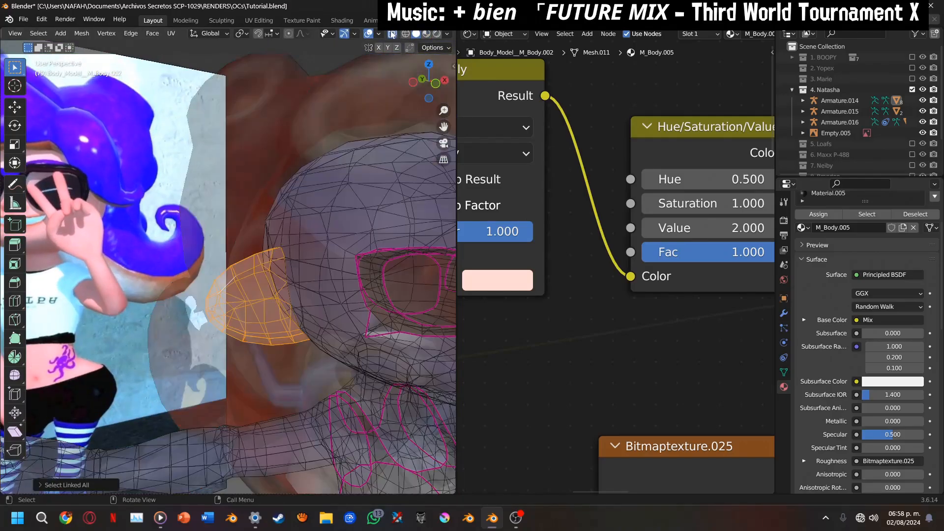
scroll(359, 221, down, 1)
drag(422, 95, 343, 105)
drag(444, 127, 390, 197)
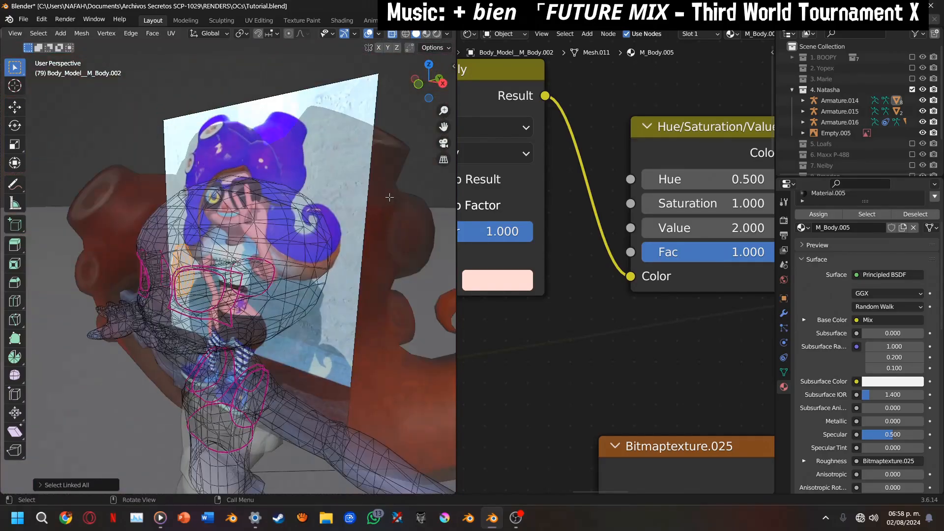
drag(407, 91, 379, 92)
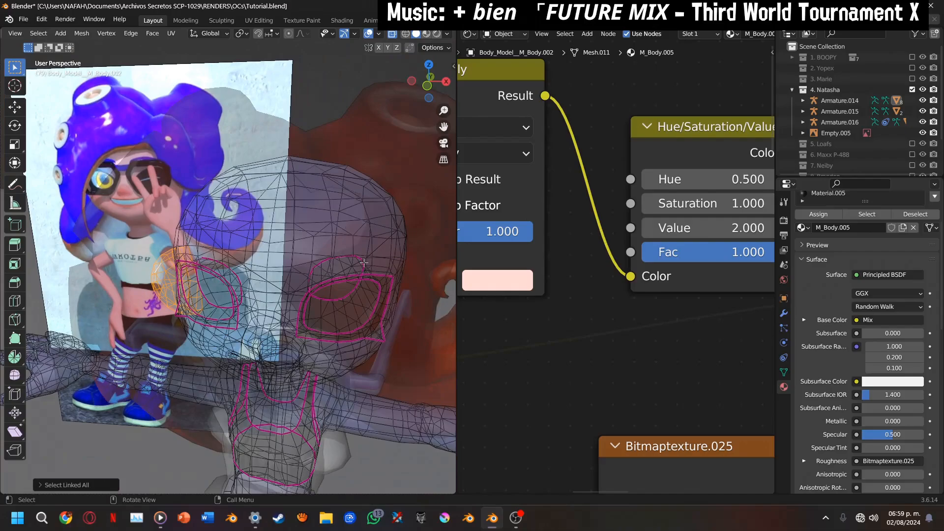
key(x)
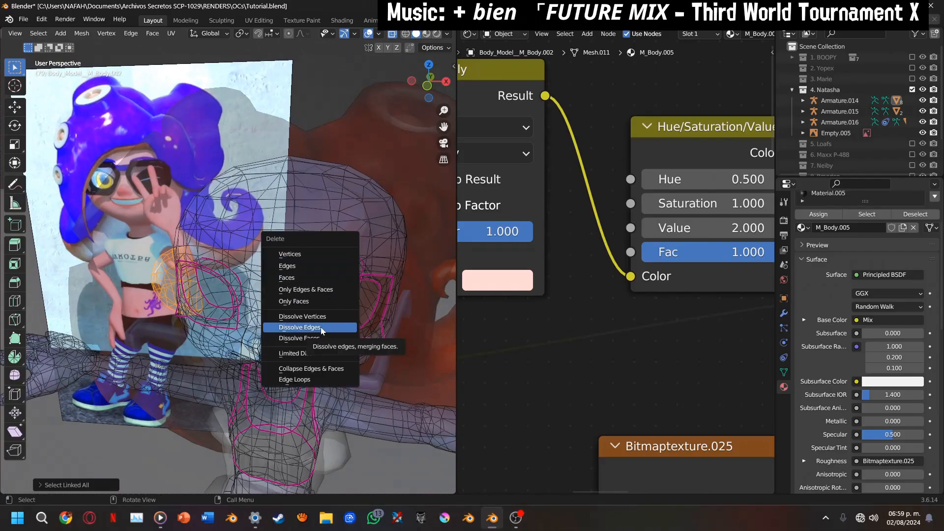
click(320, 316)
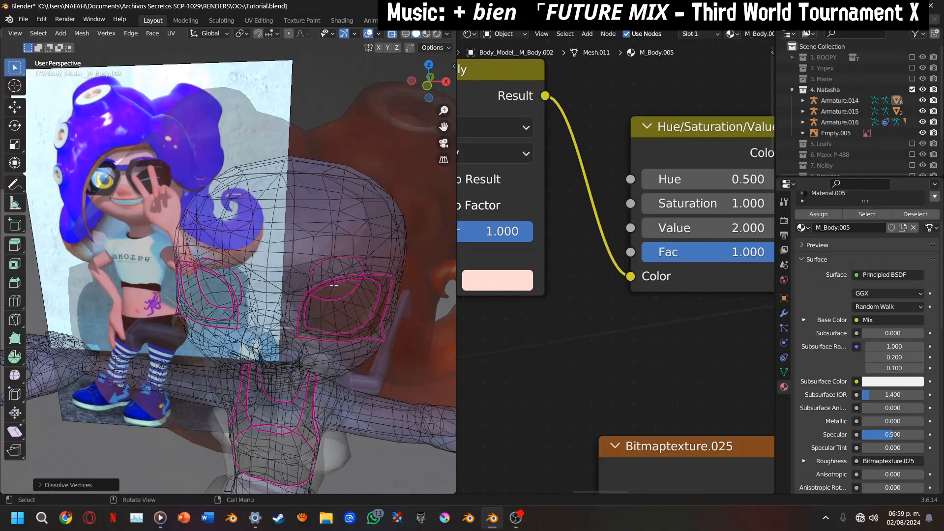
Remove the leftover ear edge beside the head, trying Dissolve Vertices before deleting its vertices
drag(432, 87, 475, 75)
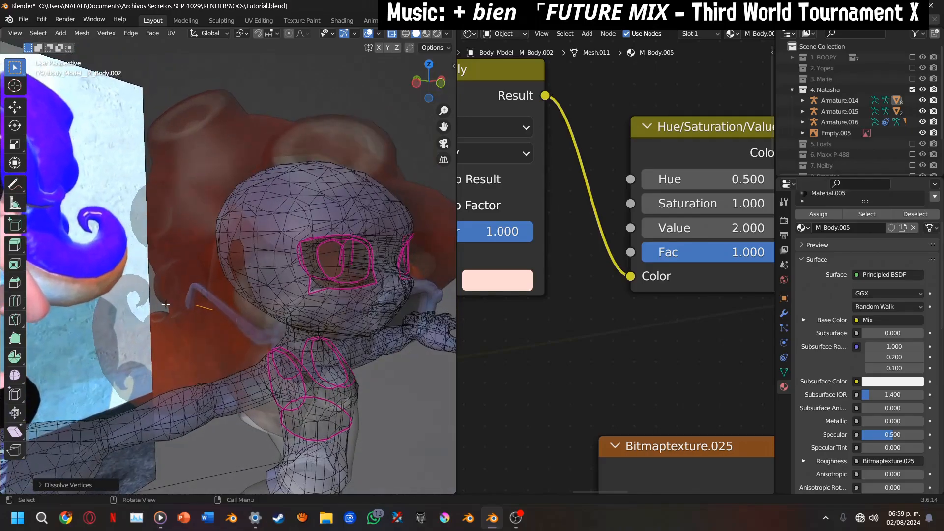
scroll(155, 310, up, 1)
click(206, 323)
key(x)
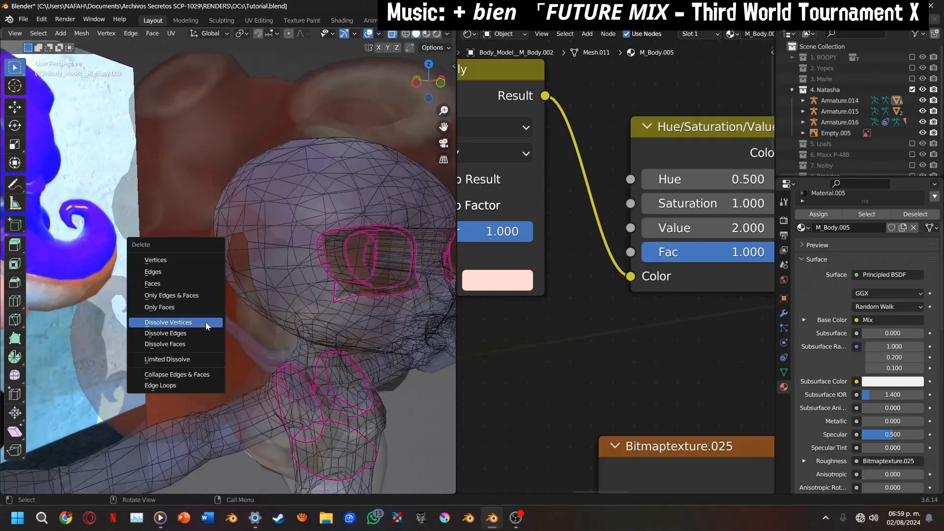
click(206, 322)
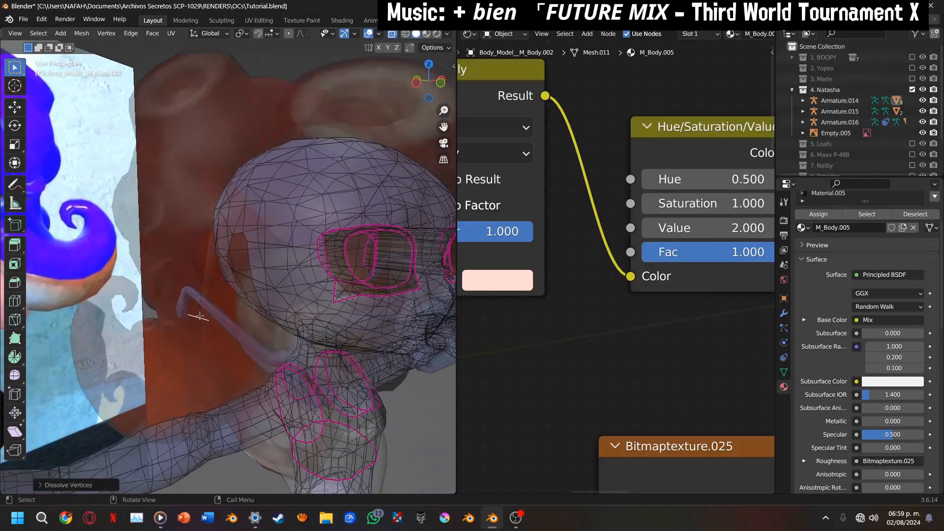
key(x)
click(185, 254)
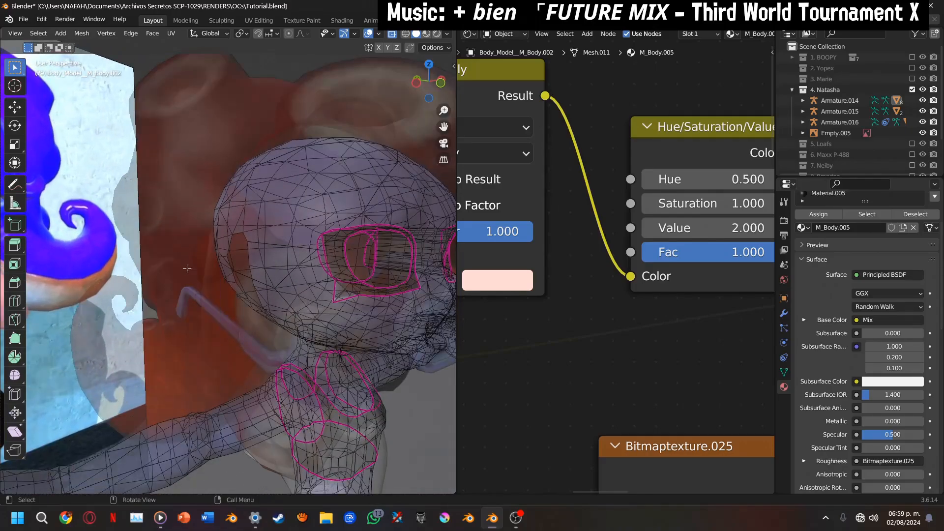
Return to Object Mode and restore Material Preview shading without X-ray, with the character's legs seen from the front
key(Tab)
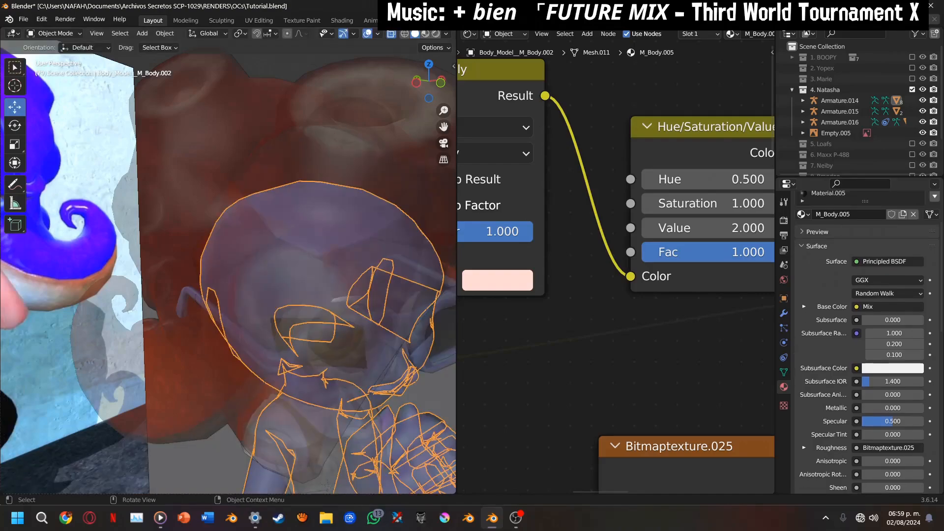
click(391, 33)
drag(421, 81, 357, 81)
click(451, 140)
scroll(451, 140, down, 7)
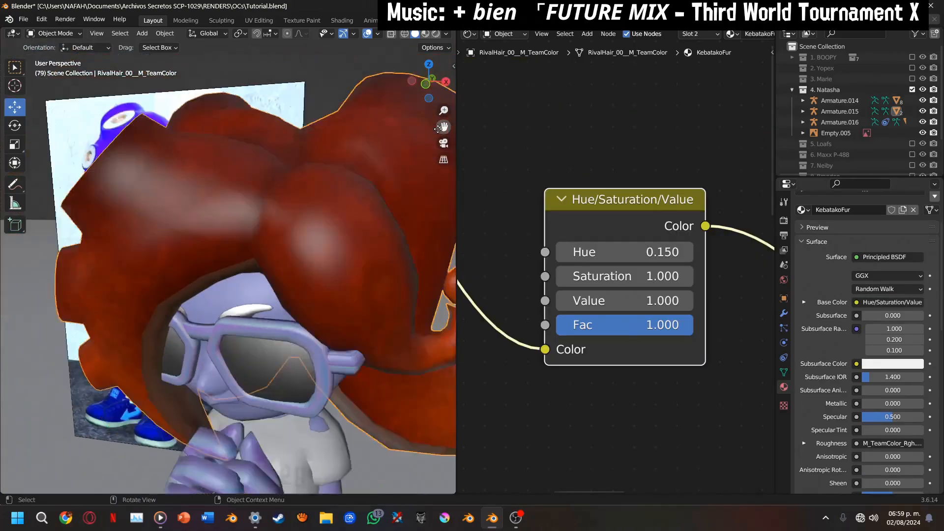
click(426, 85)
drag(443, 127, 445, 3)
scroll(361, 221, up, 3)
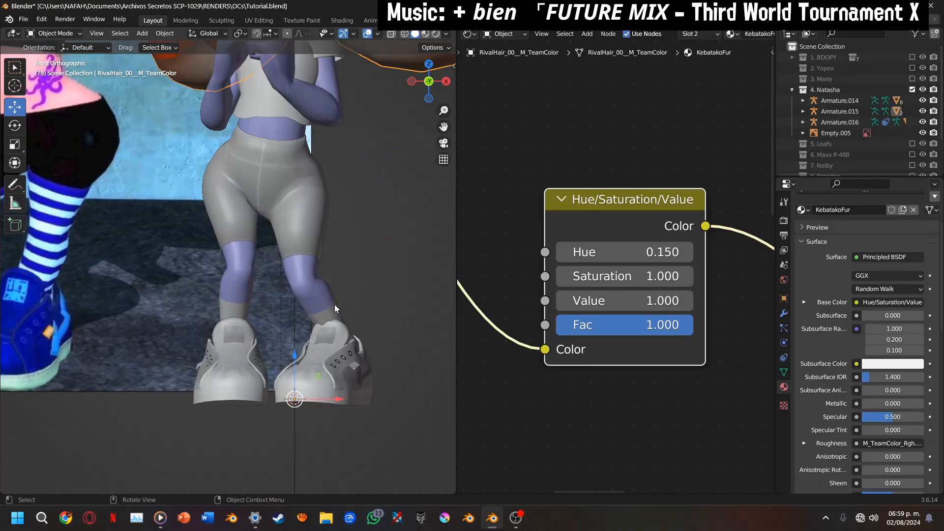
click(426, 34)
Hide both shoes to expose the striped socks and feet
click(331, 340)
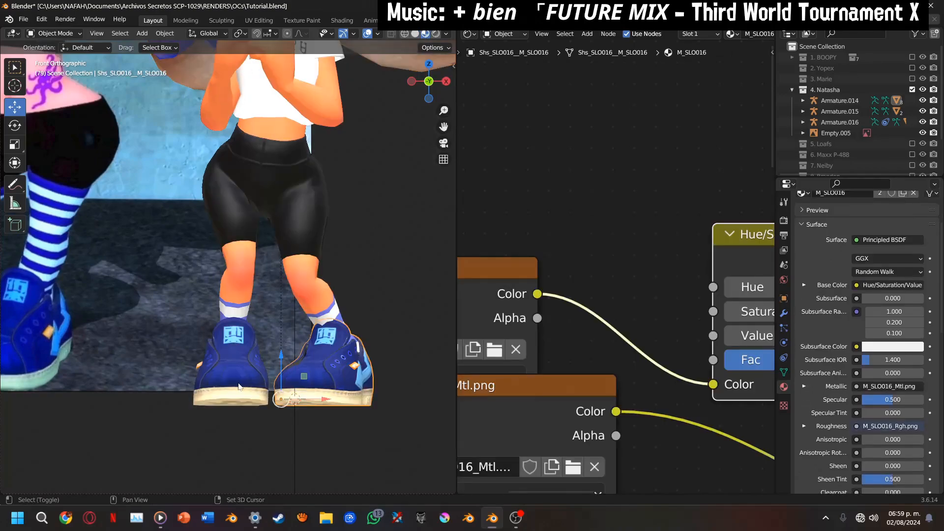
key(h)
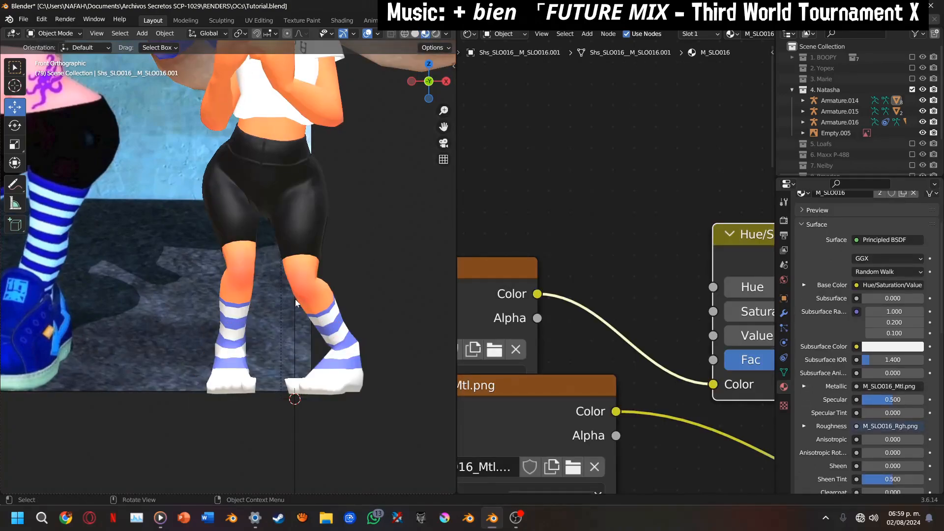
scroll(297, 303, down, 2)
mouse_move(435, 93)
mouse_down()
mouse_move(374, 99)
mouse_move(433, 97)
mouse_up()
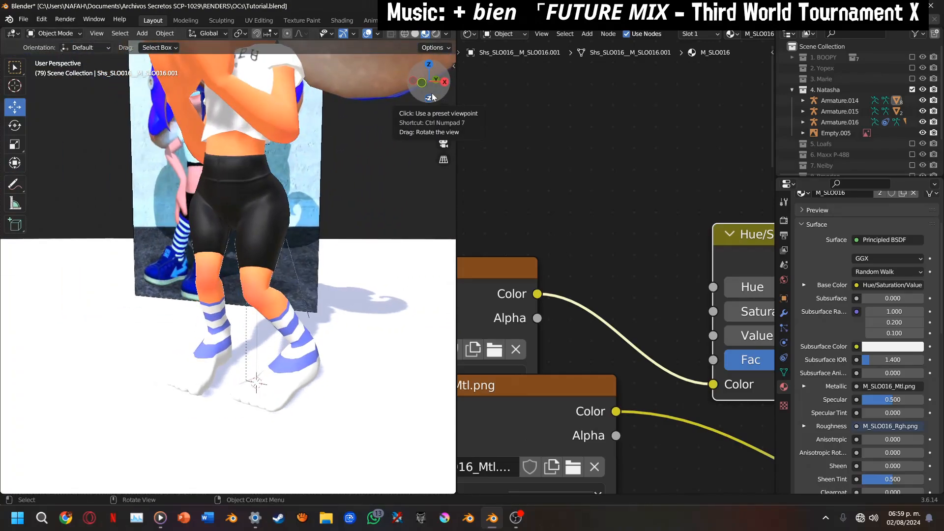
Select the body and make its striped sock material, Material.004, active to show its gradient stripe nodes
click(286, 318)
middle_drag(835, 267, 836, 279)
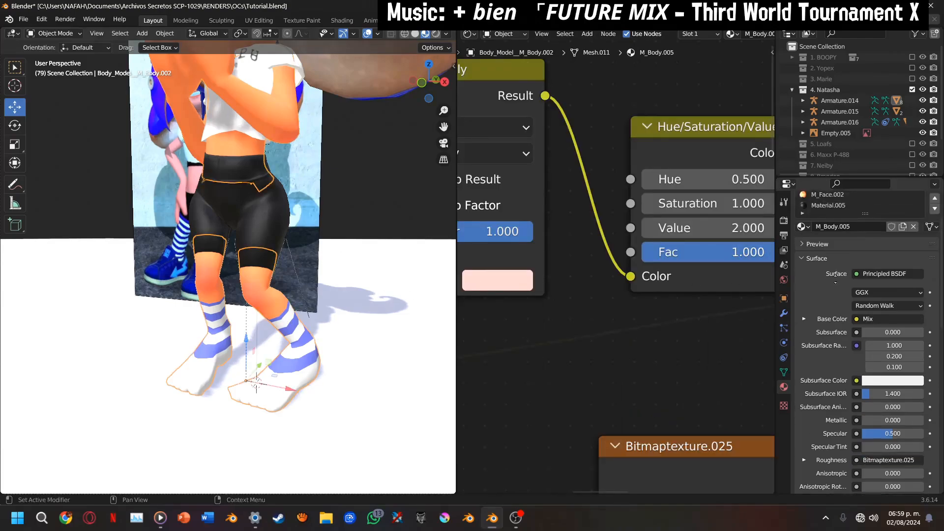
scroll(835, 282, up, 3)
click(840, 231)
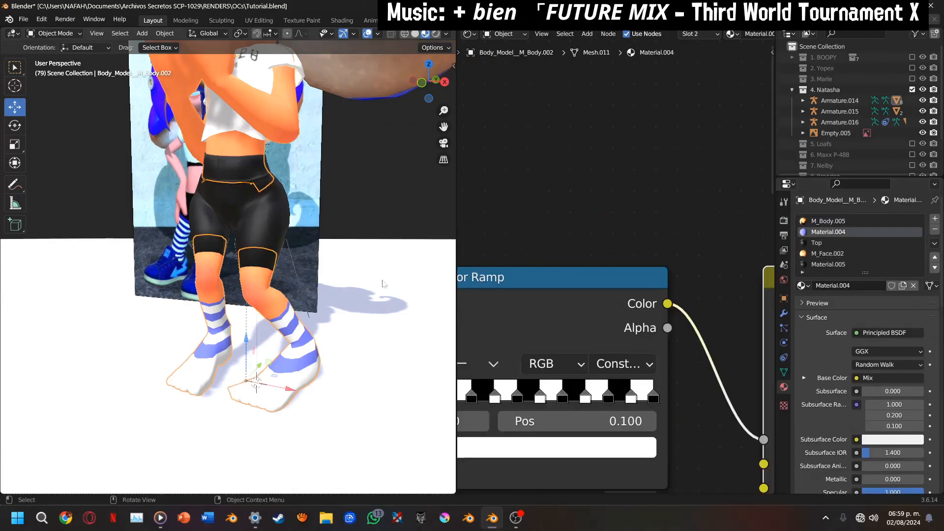
scroll(560, 276, down, 6)
middle_drag(604, 171, 740, 233)
In Edit Mode, select the vertices of both socks through the mesh from the front, then return to Object Mode
key(Tab)
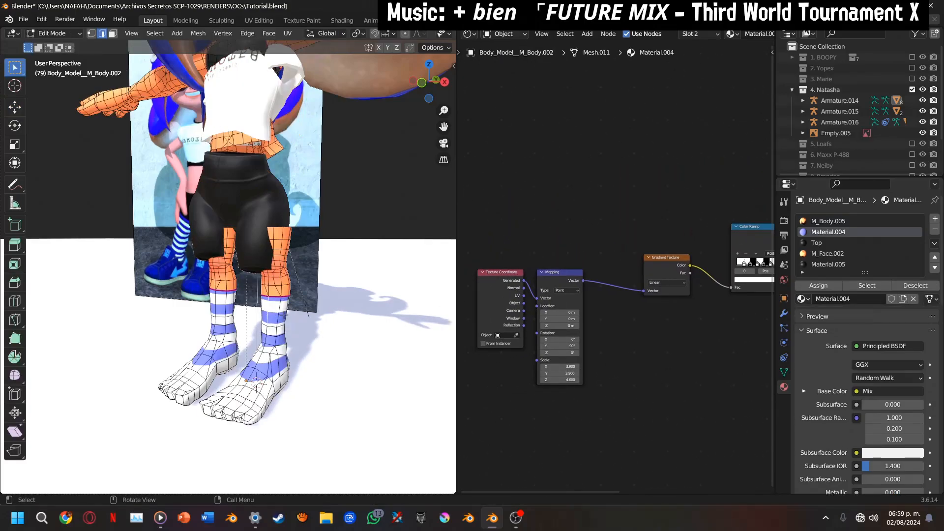
key(ctrl+l)
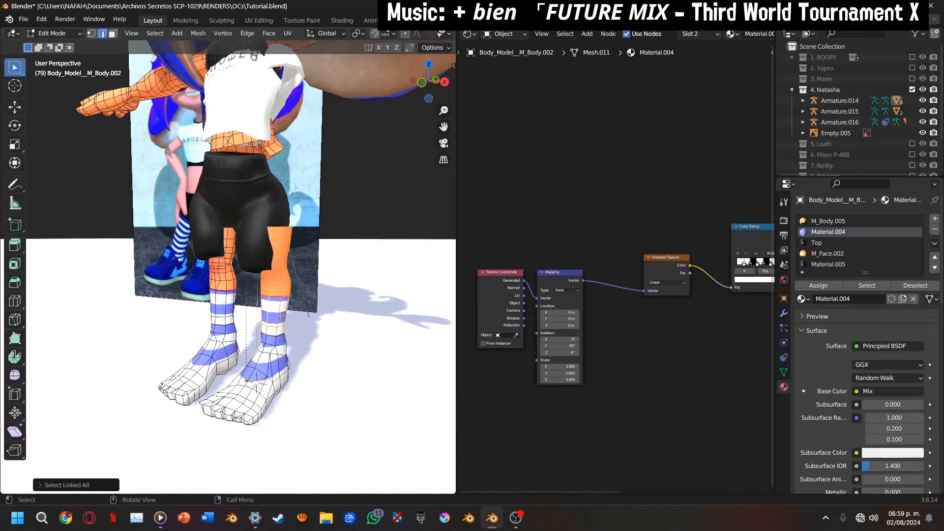
key(ctrl+z)
click(421, 82)
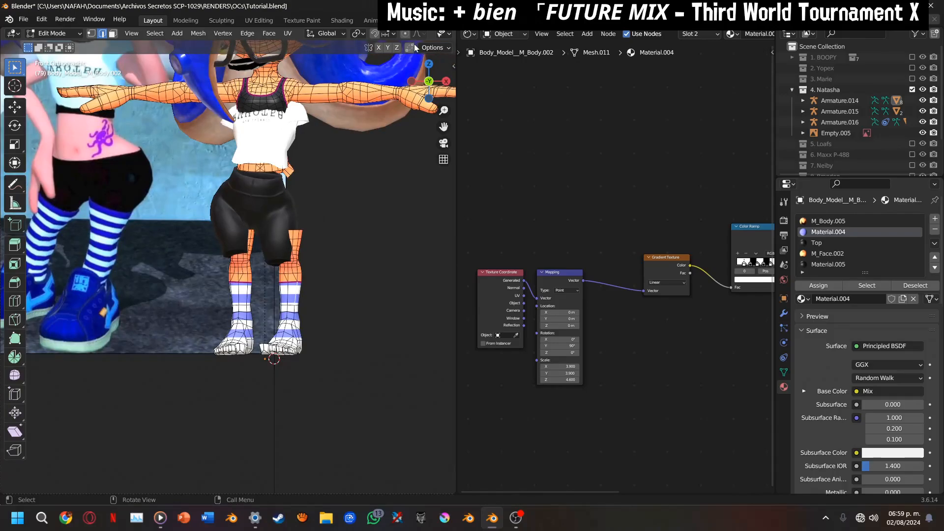
scroll(401, 35, down, 5)
scroll(247, 317, up, 4)
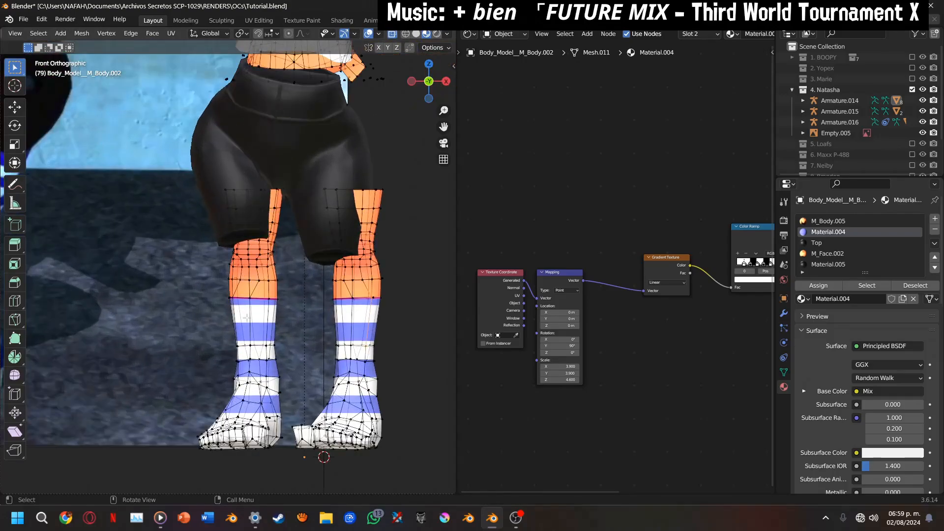
drag(201, 304, 452, 451)
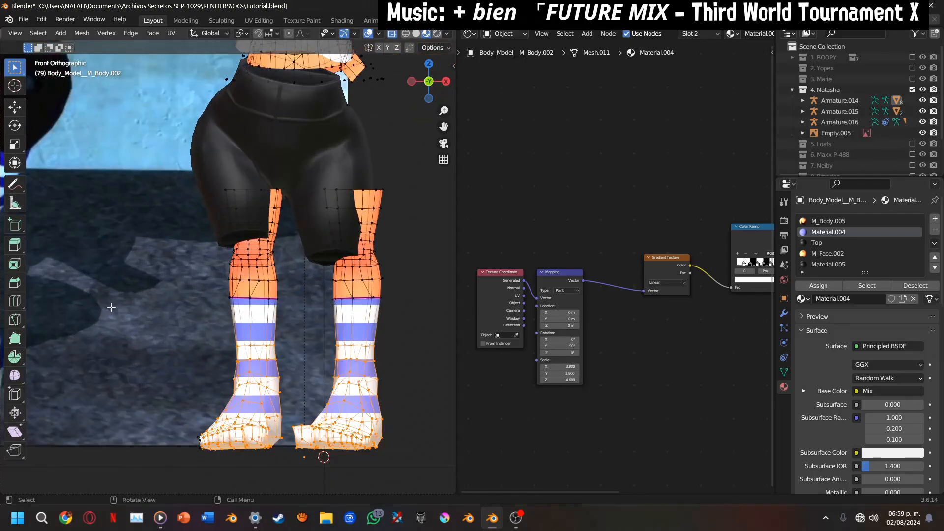
drag(111, 308, 455, 489)
shift+drag(204, 294, 391, 383)
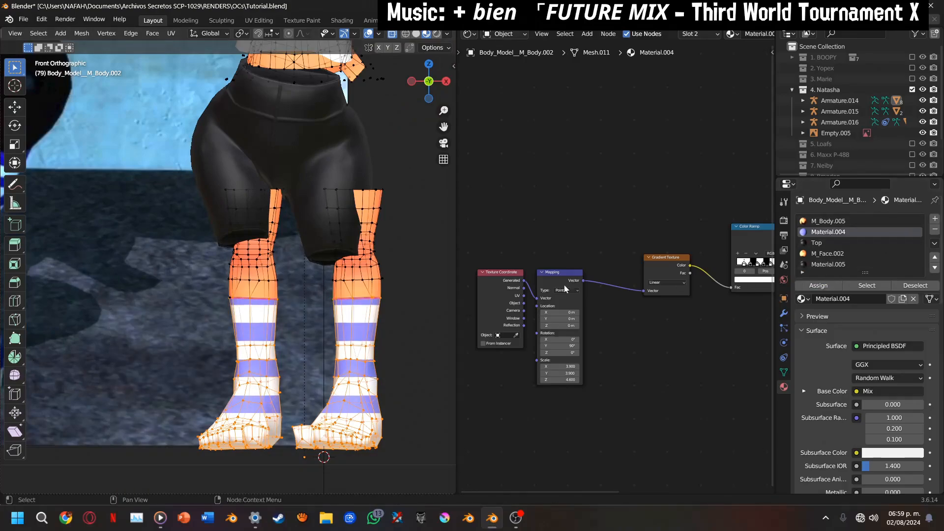
key(Tab)
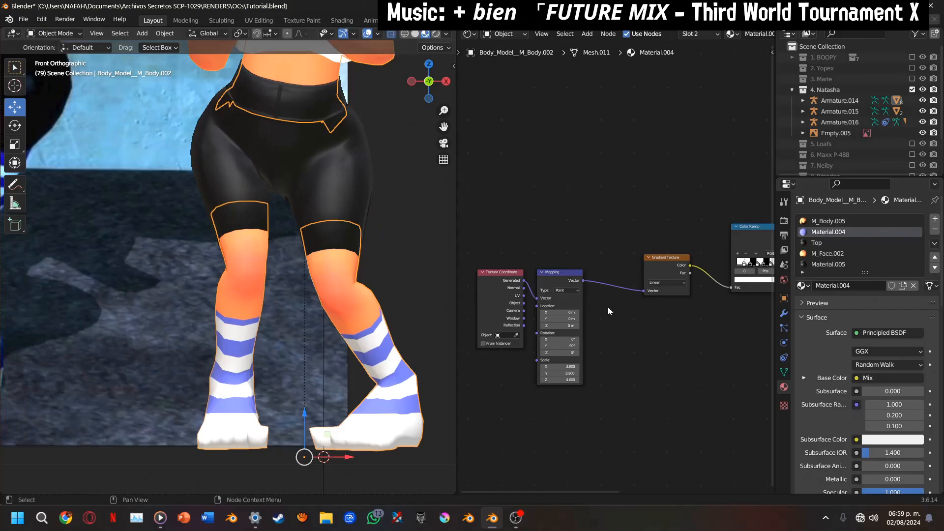
Unhide both shoes, clear the selection and bring Material.004's Color Ramp node into close view
middle_drag(608, 307, 447, 299)
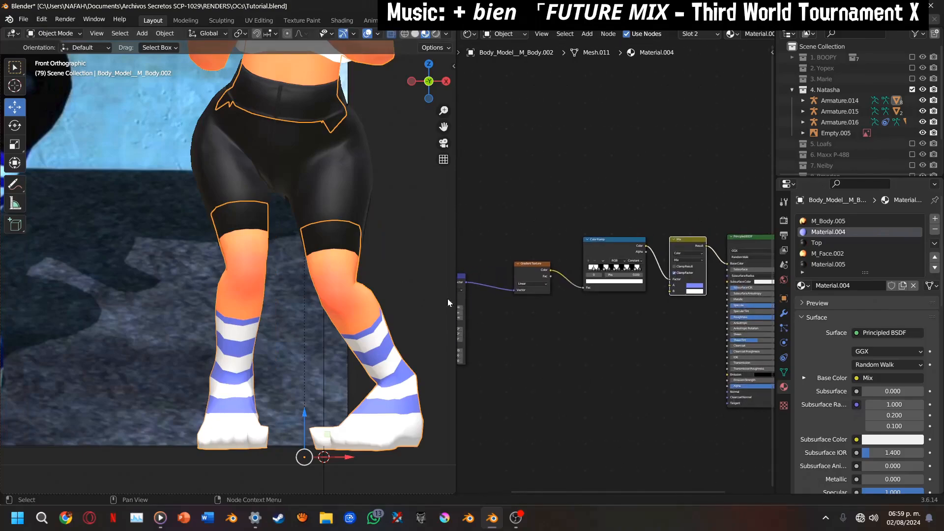
key(alt+h)
click(404, 297)
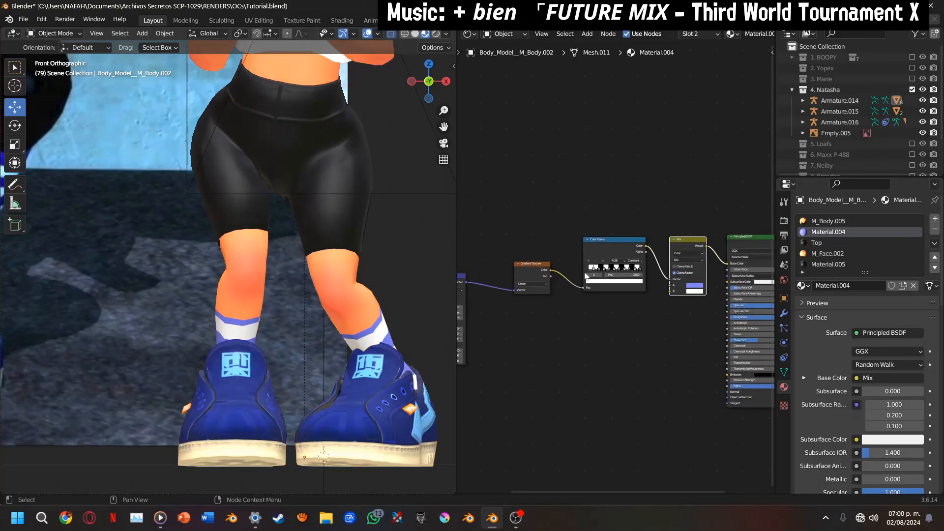
scroll(585, 276, up, 6)
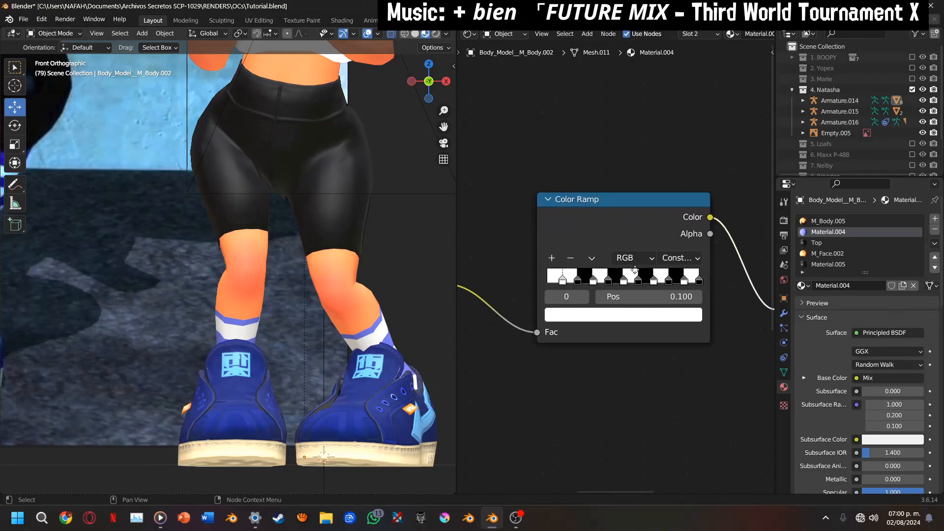
scroll(589, 339, up, 2)
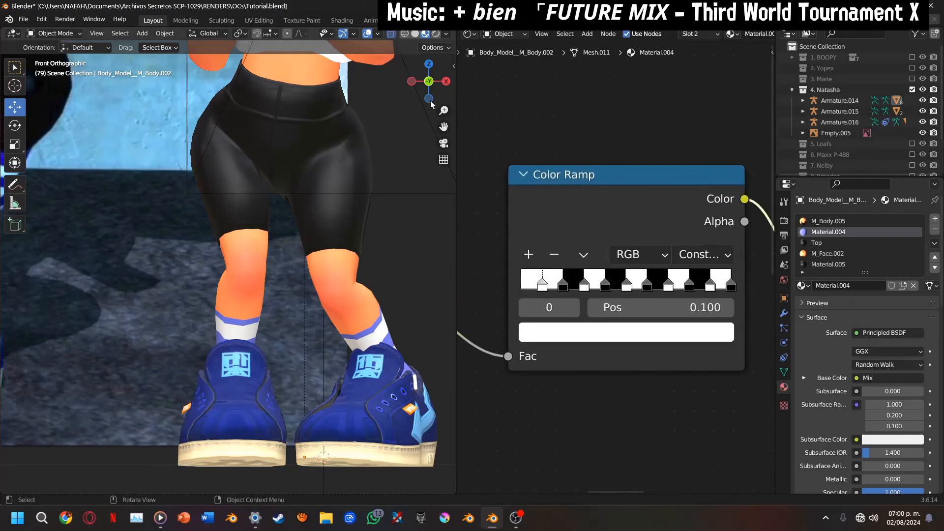
Examine the striped socks from the side against the reference image, and inspect the white shirt's shoulder up close from the front
drag(430, 95, 340, 89)
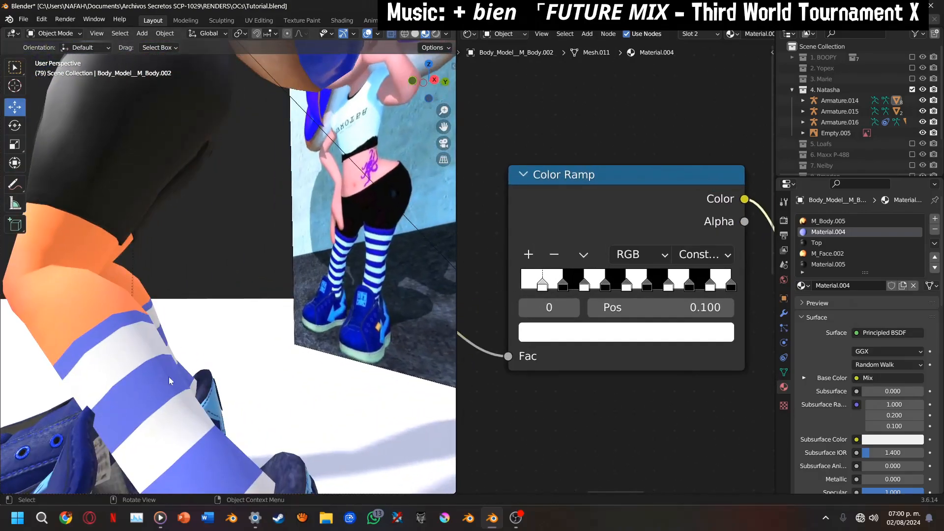
scroll(297, 324, down, 3)
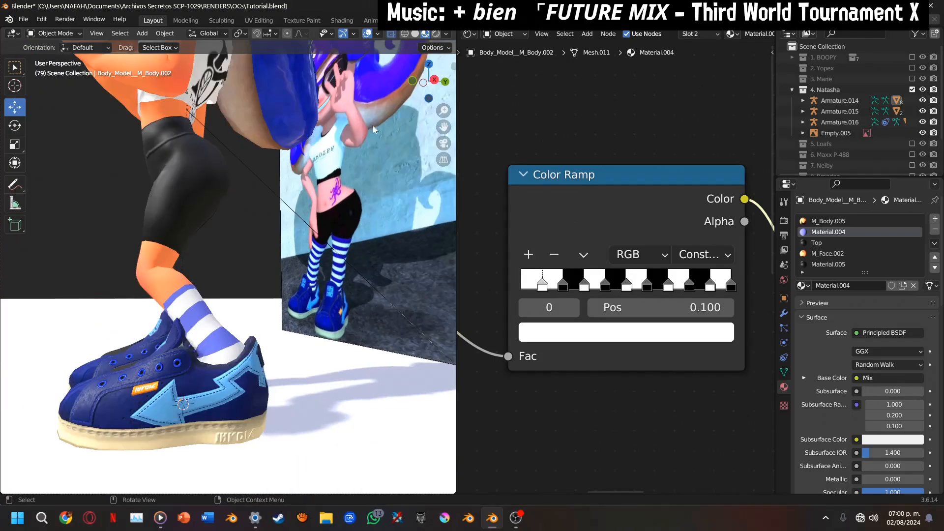
click(411, 82)
drag(436, 124, 426, 255)
scroll(369, 337, up, 4)
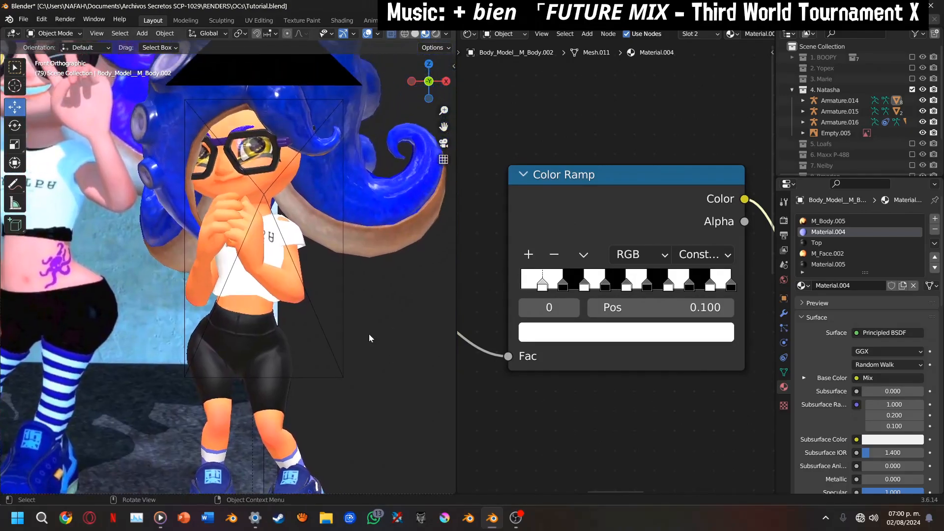
drag(442, 129, 369, 216)
scroll(341, 215, up, 7)
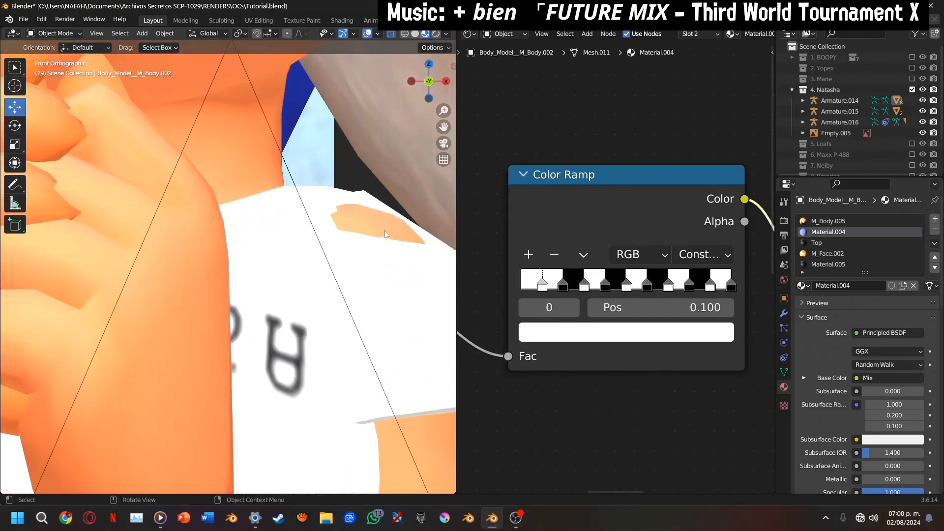
scroll(344, 320, down, 4)
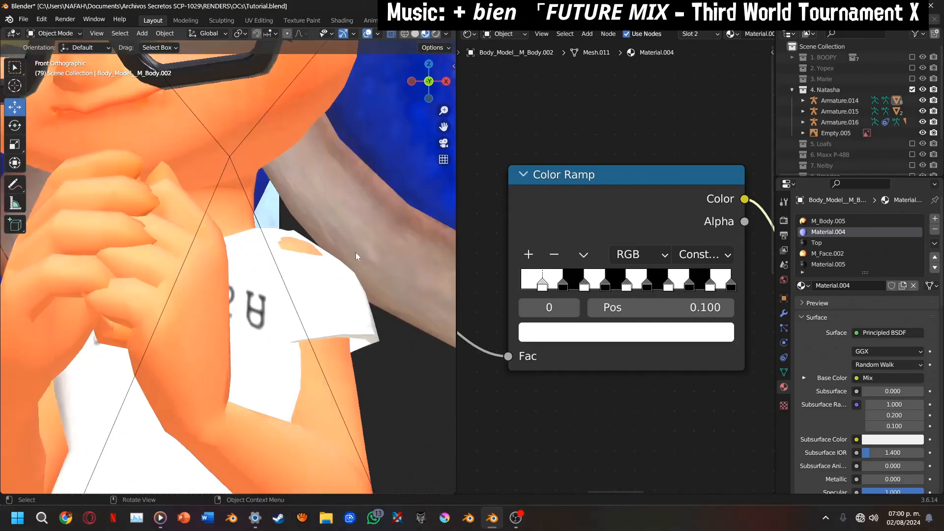
Select the body mesh, and bring Material.004's stripe nodes and the torso from shirt to waistband into view
click(327, 364)
scroll(628, 235, down, 3)
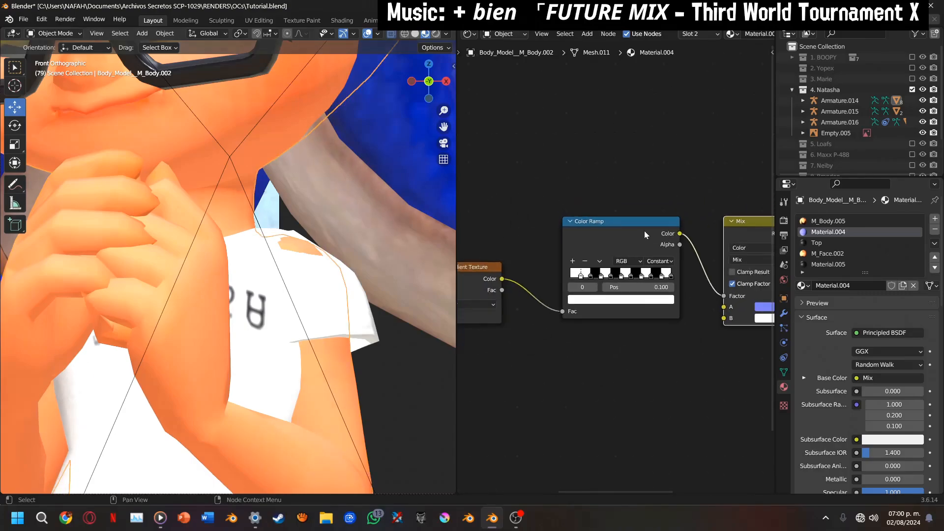
scroll(645, 235, down, 2)
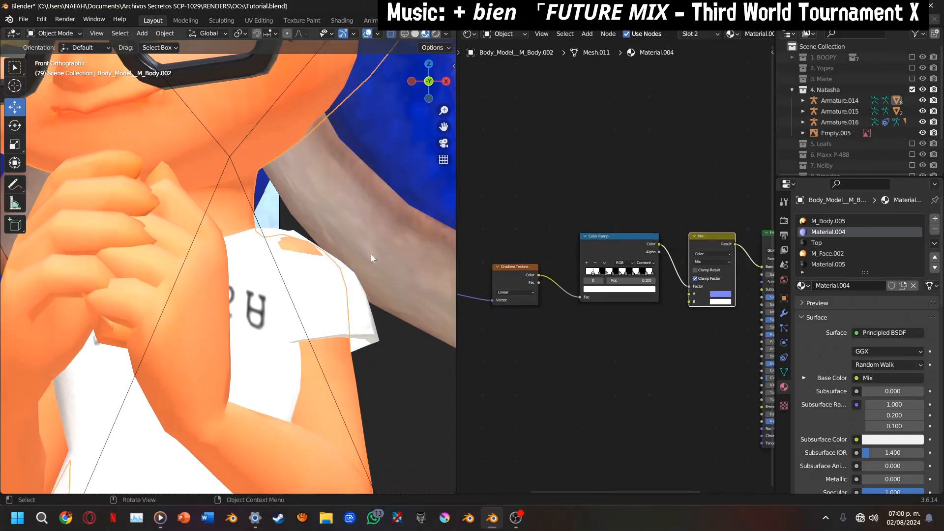
scroll(415, 184, down, 2)
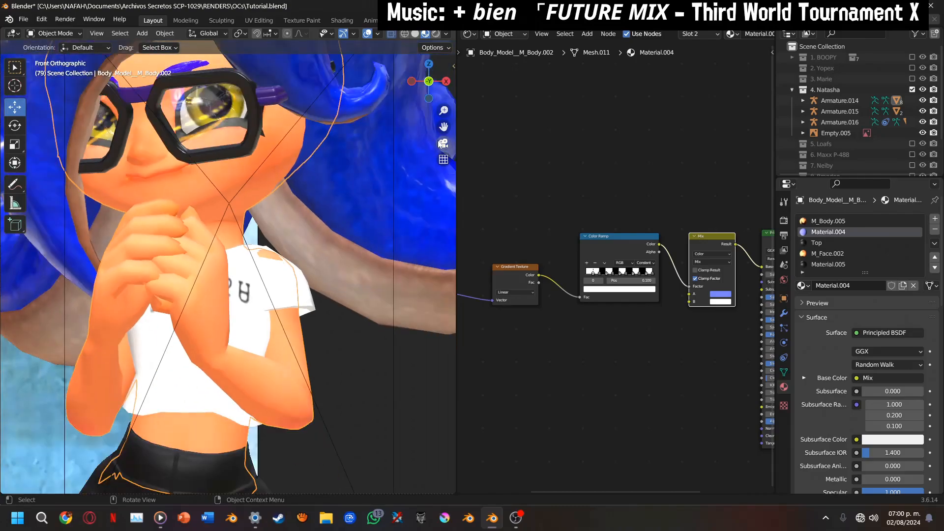
drag(444, 127, 467, 12)
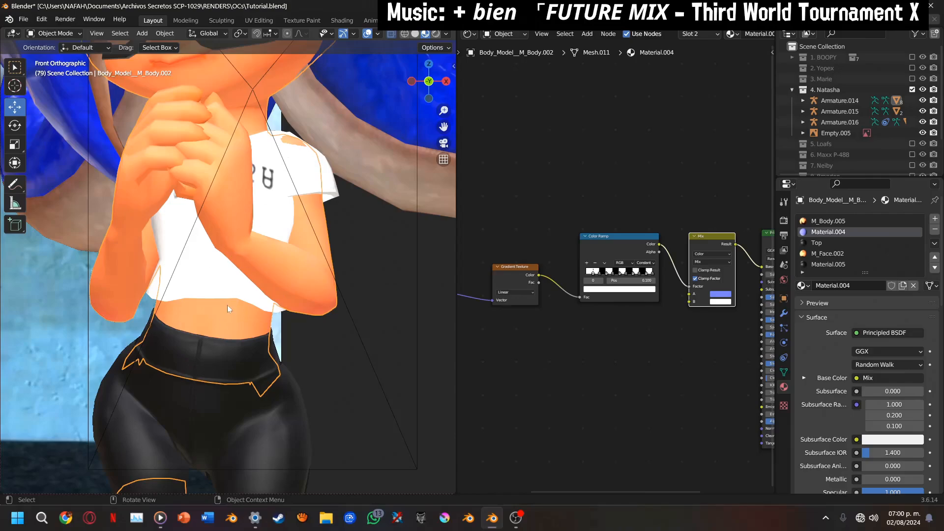
In Edit Mode, delete the body vertices on top of the shoulder where the skin shows through the white shirt, then return to Object Mode
key(Tab)
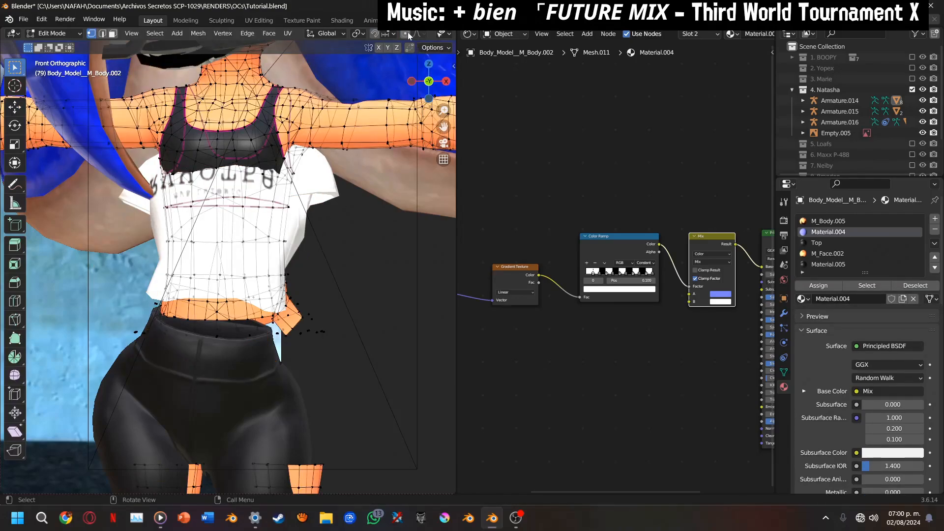
scroll(409, 36, down, 6)
drag(423, 80, 437, 85)
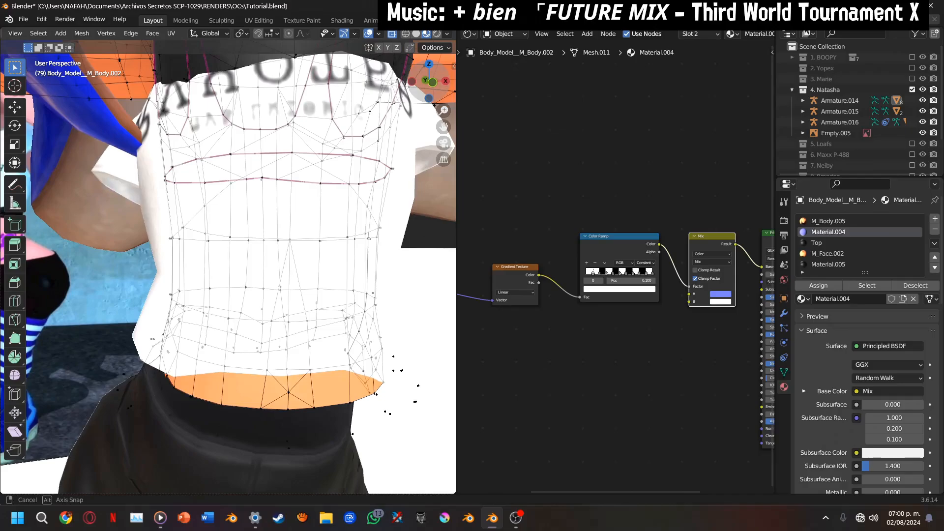
scroll(436, 88, down, 2)
drag(444, 126, 310, 246)
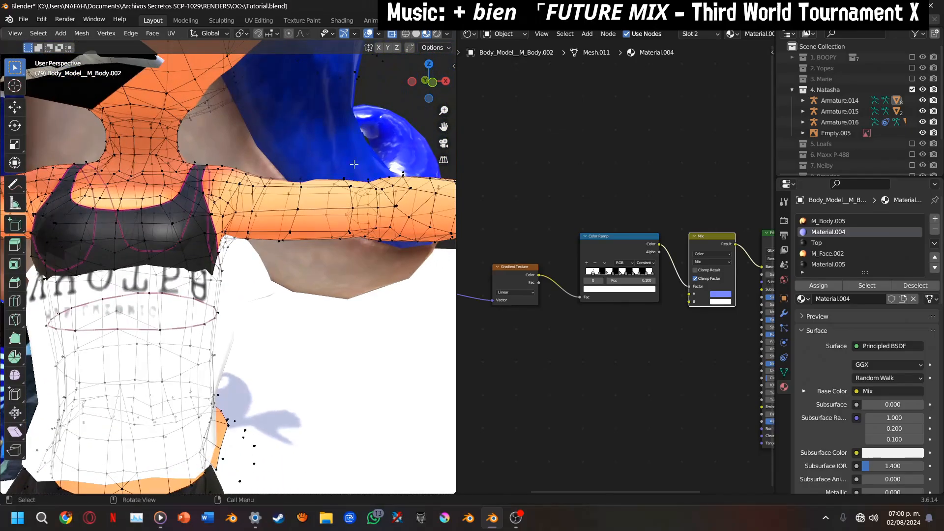
scroll(352, 164, up, 2)
drag(426, 96, 435, 100)
drag(228, 136, 255, 158)
key(x)
click(253, 140)
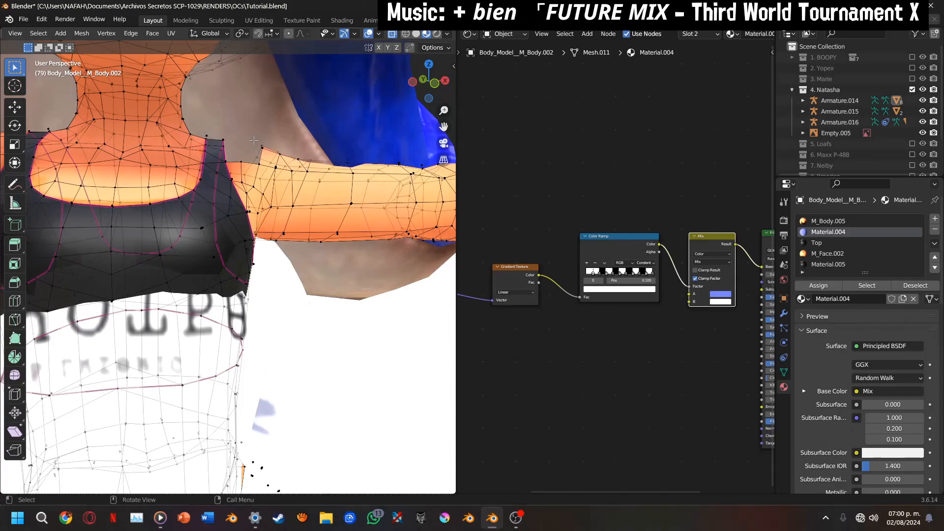
key(Tab)
Delete the next body vertex on the upper edge of the arm beside the shoulder opening, then return to Object Mode
scroll(254, 140, down, 7)
drag(431, 83, 341, 151)
scroll(340, 167, up, 8)
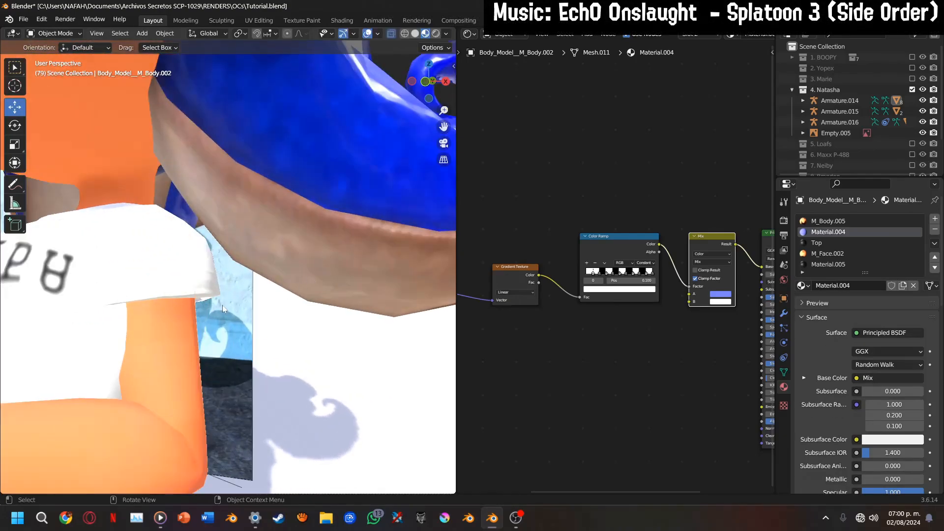
click(187, 307)
key(Tab)
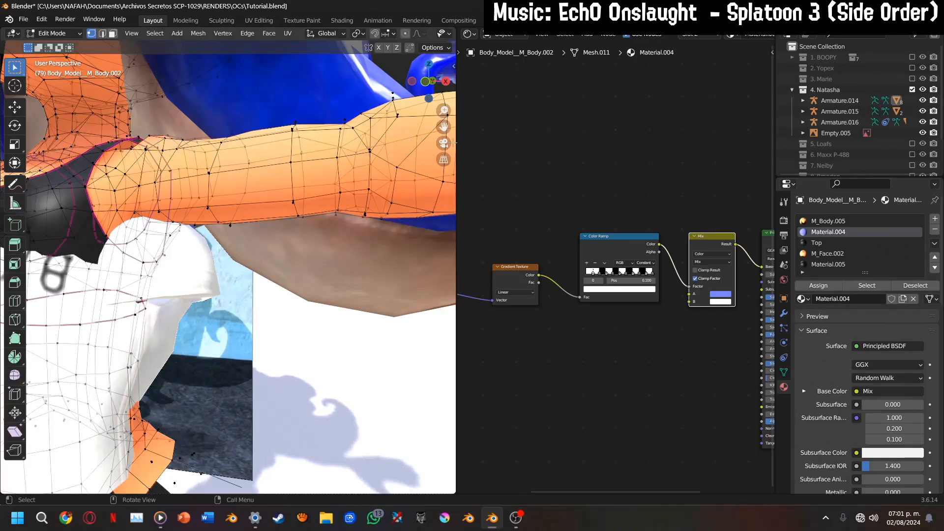
drag(428, 95, 420, 93)
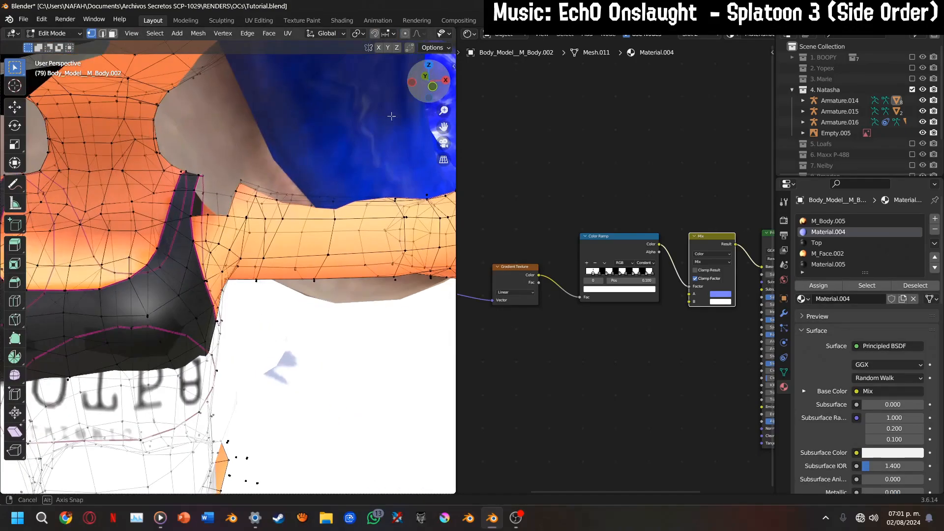
alt+click(234, 190)
key(x)
click(244, 184)
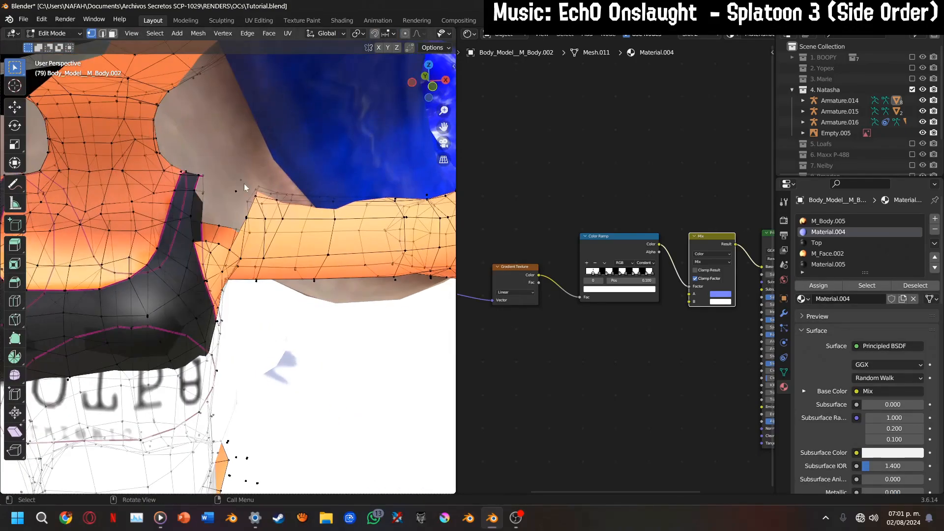
key(Tab)
From behind, select the edge loop along the top of the body's shoulder, delete it and return to Object Mode
scroll(288, 184, down, 3)
drag(423, 96, 399, 98)
key(Tab)
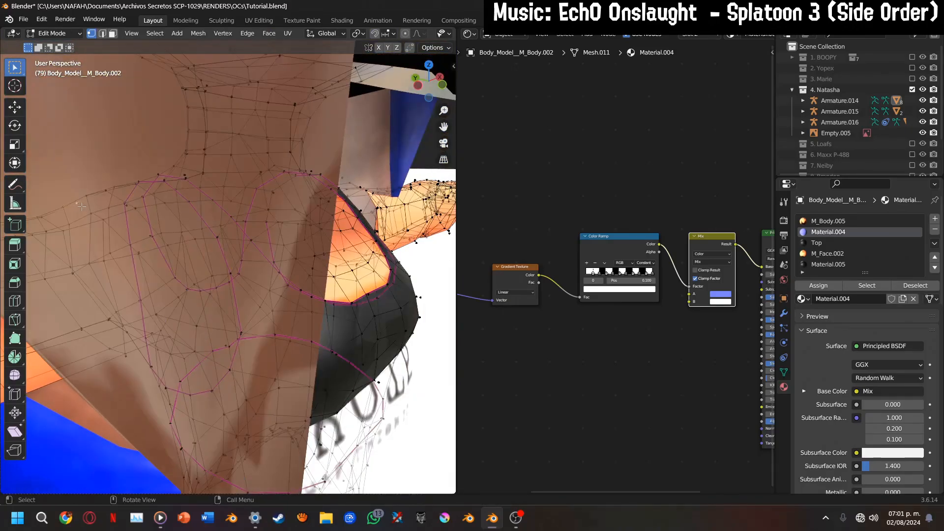
key(x)
key(Escape)
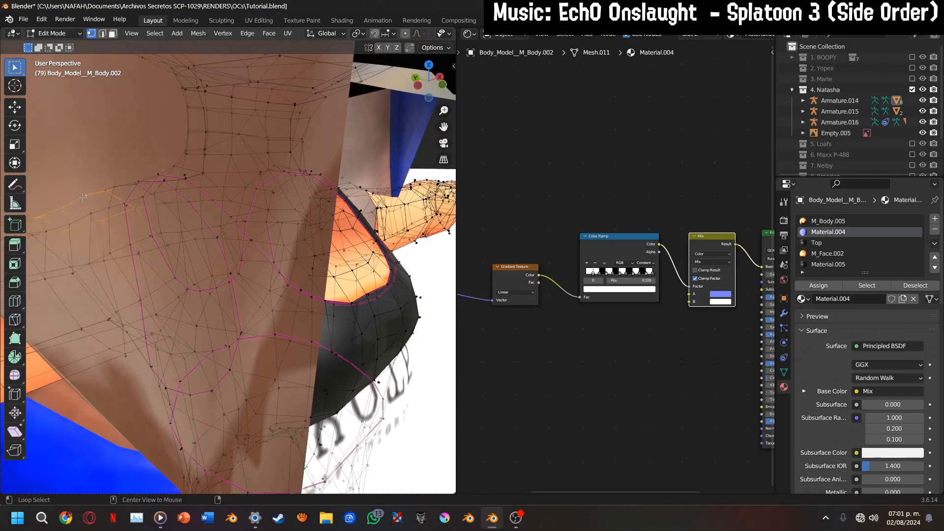
key(x)
click(93, 195)
key(Tab)
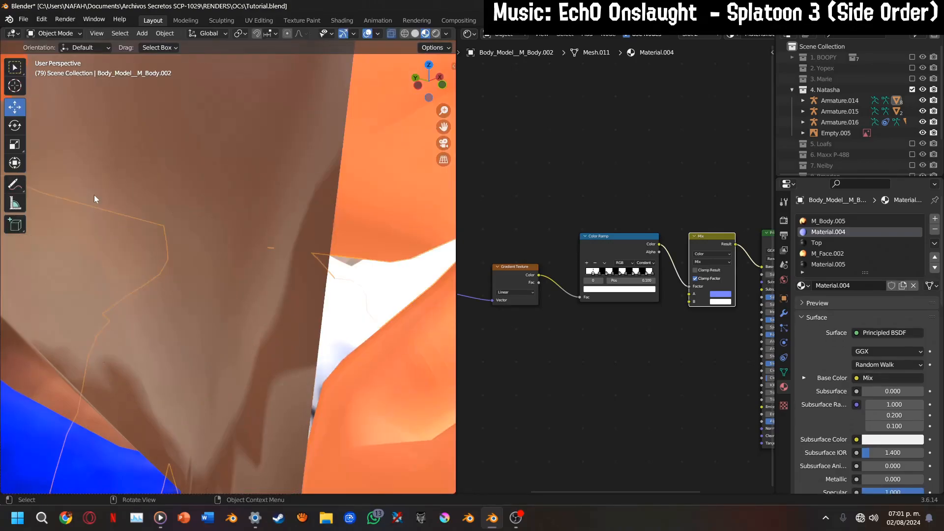
Check the whole character in the camera view, return to the front view and hide the Camera in the viewport
scroll(93, 195, down, 5)
drag(451, 77, 298, 82)
click(444, 142)
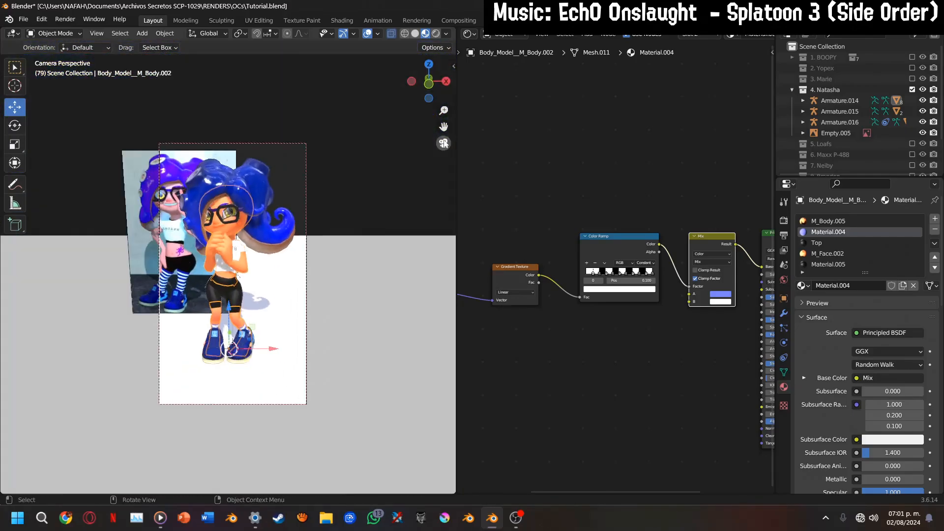
click(435, 89)
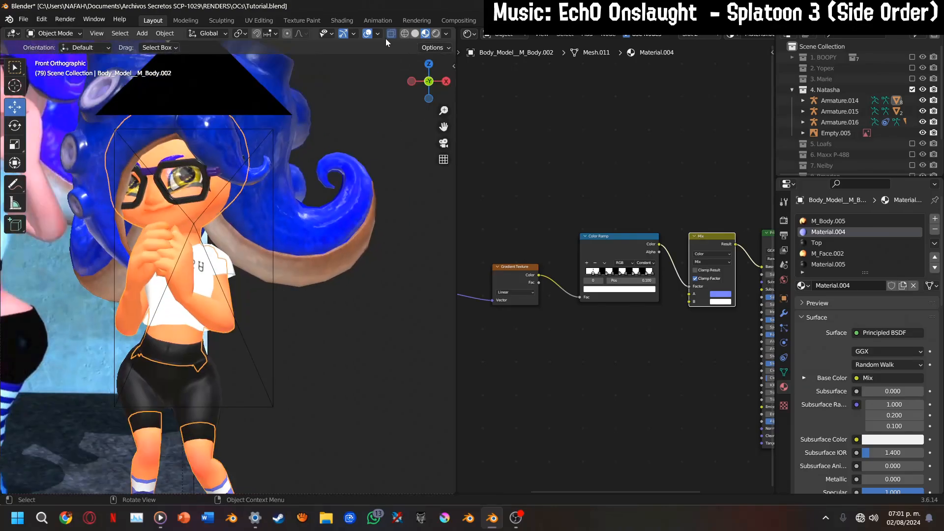
click(376, 34)
click(213, 101)
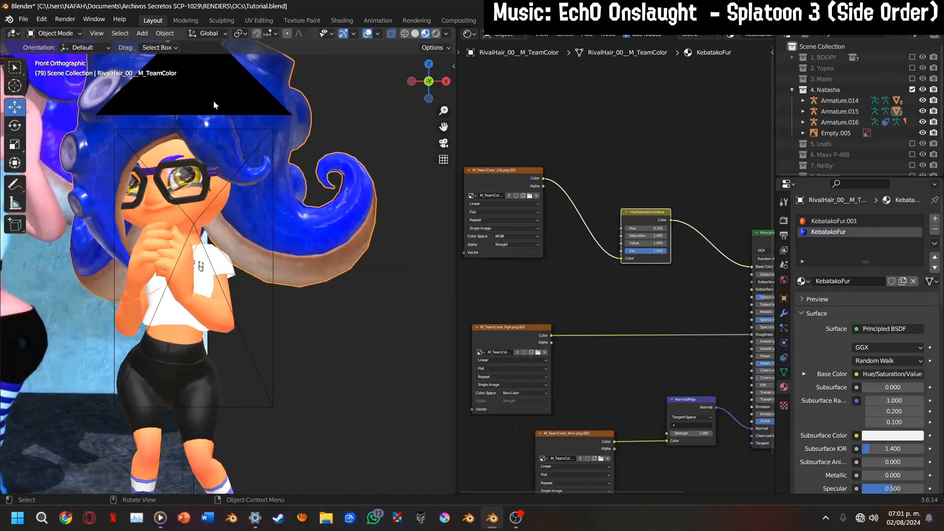
scroll(881, 136, down, 2)
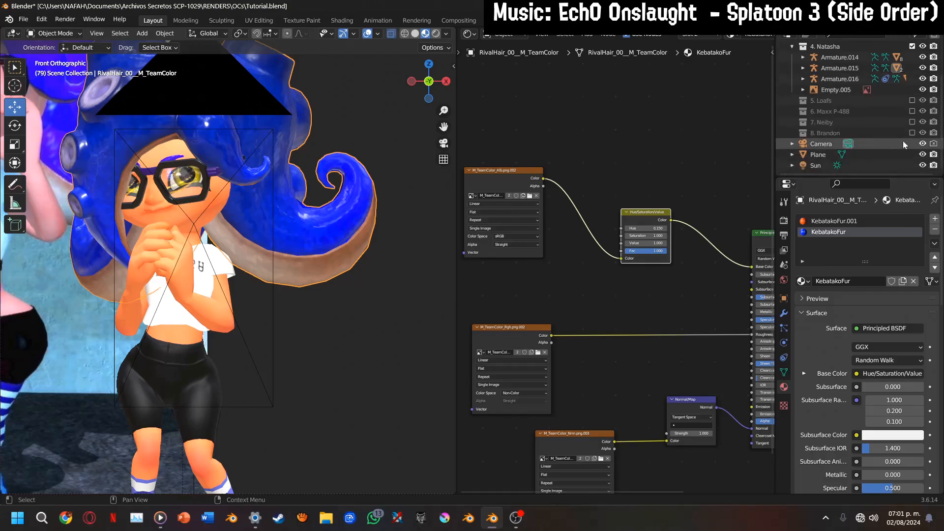
click(923, 143)
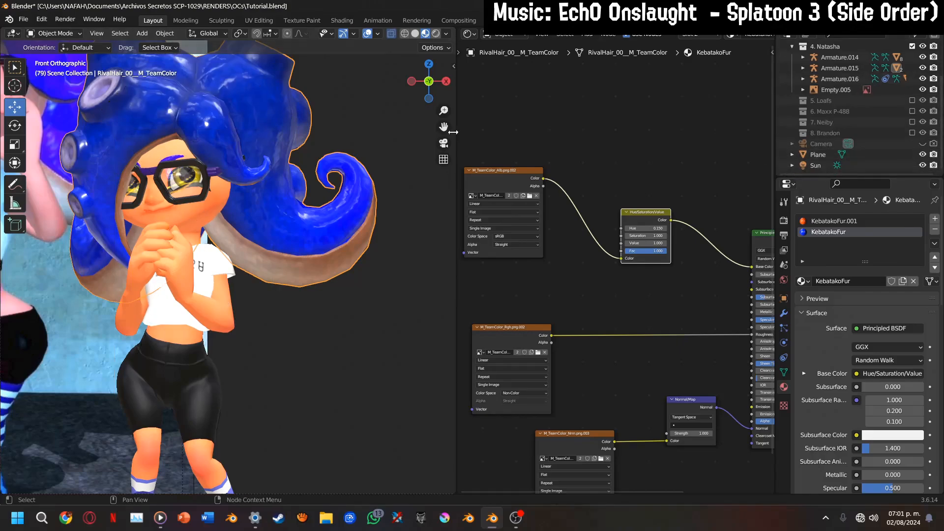
Exclude the 4. Natasha collection, enable the 5. Loafs collection and frame the Loafs character beside her reference image
shift+middle_drag(256, 217, 311, 256)
middle_drag(869, 97, 868, 140)
click(912, 90)
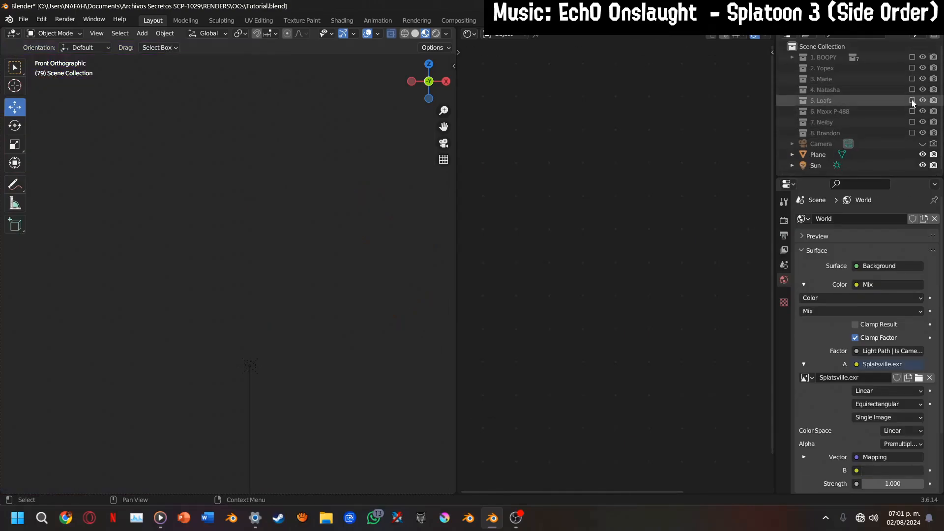
click(913, 100)
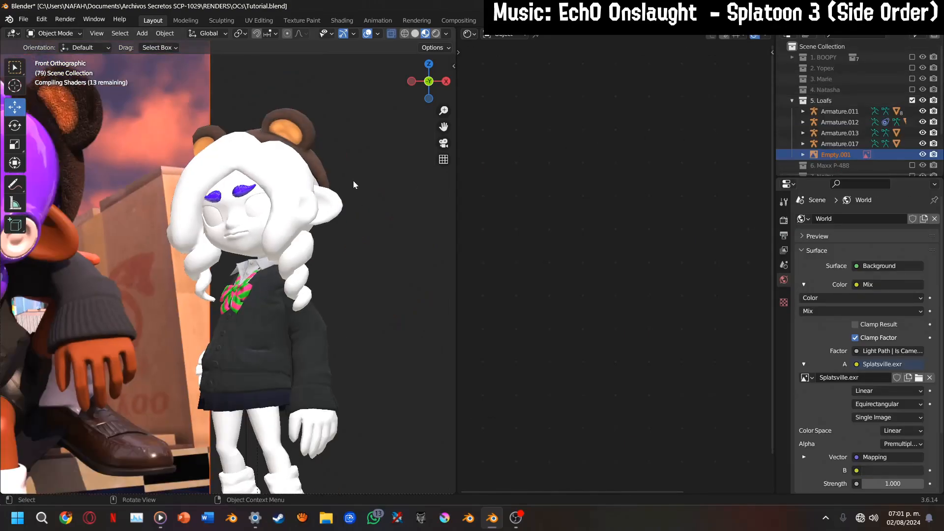
drag(443, 127, 484, 111)
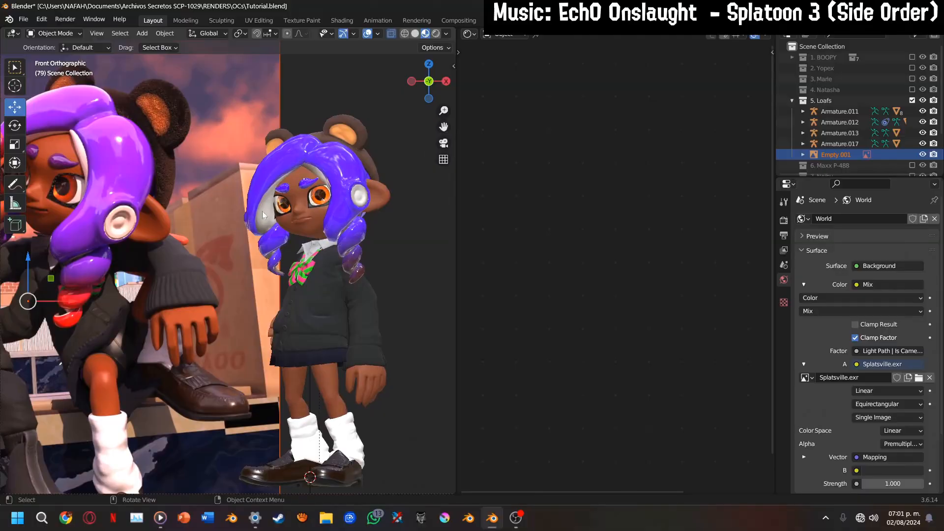
Move the Empty.001 reference image sideways so its purple-haired head sits directly beside the Loafs model's head
click(199, 234)
key(g)
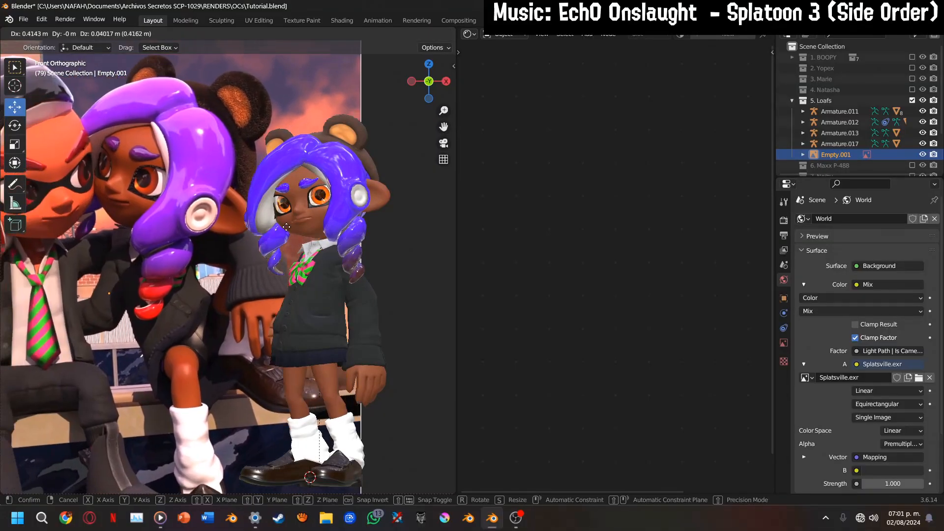
click(298, 231)
scroll(223, 273, up, 2)
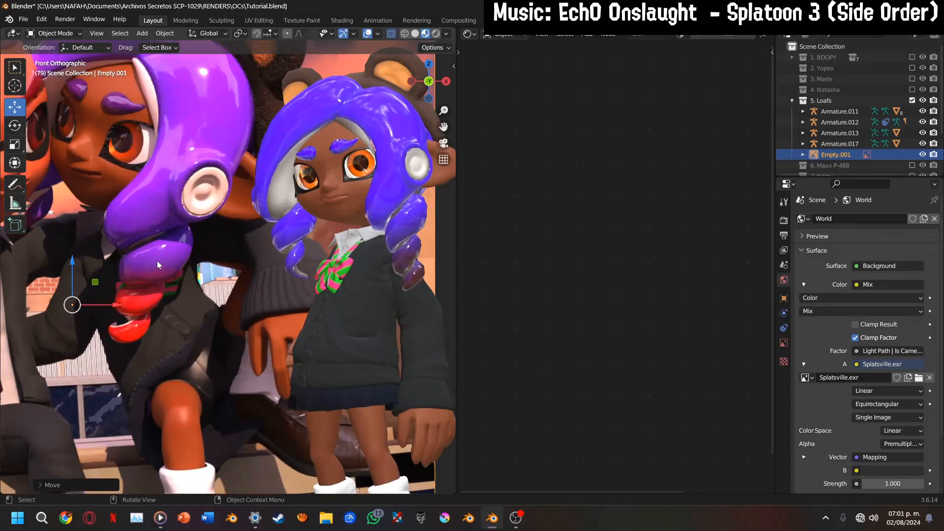
key(g)
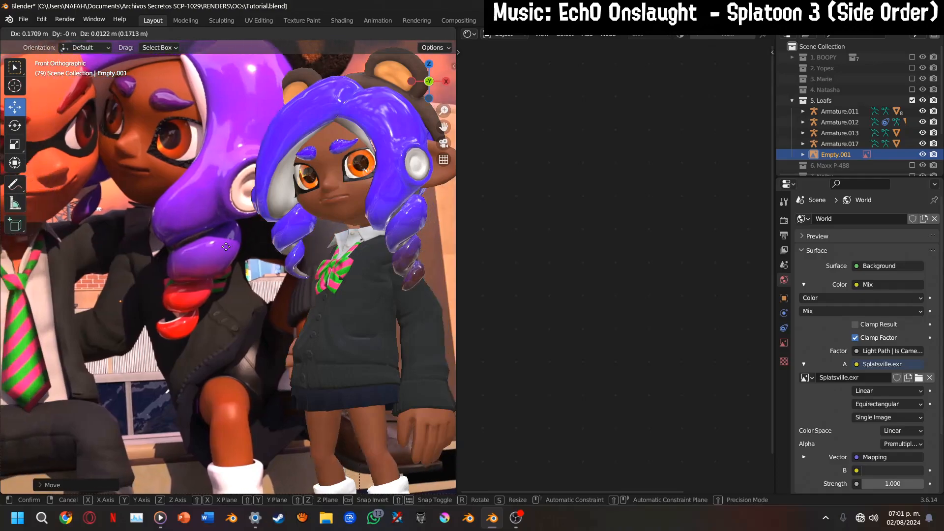
click(304, 185)
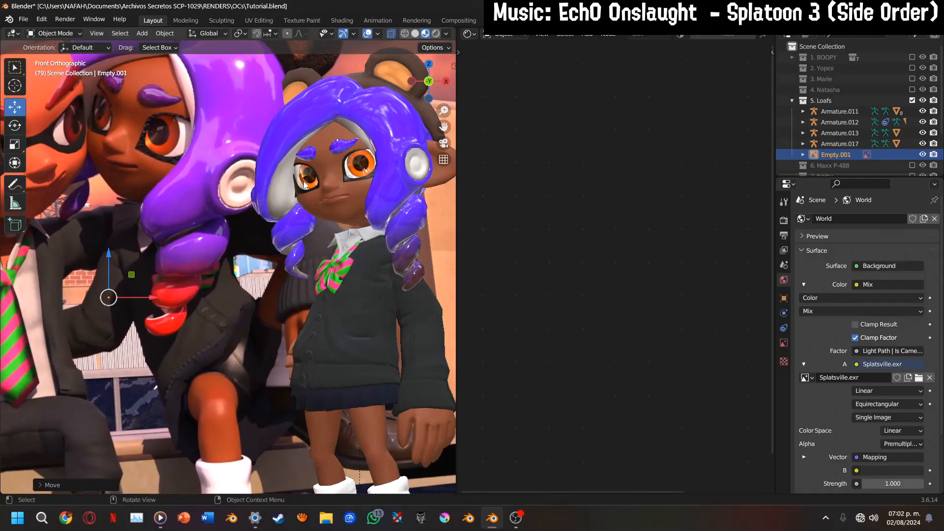
Select the Loafs hair mesh and move the Normal_Bump.003 node closer to the Normal Map node in the Cabello Loafs material
click(400, 223)
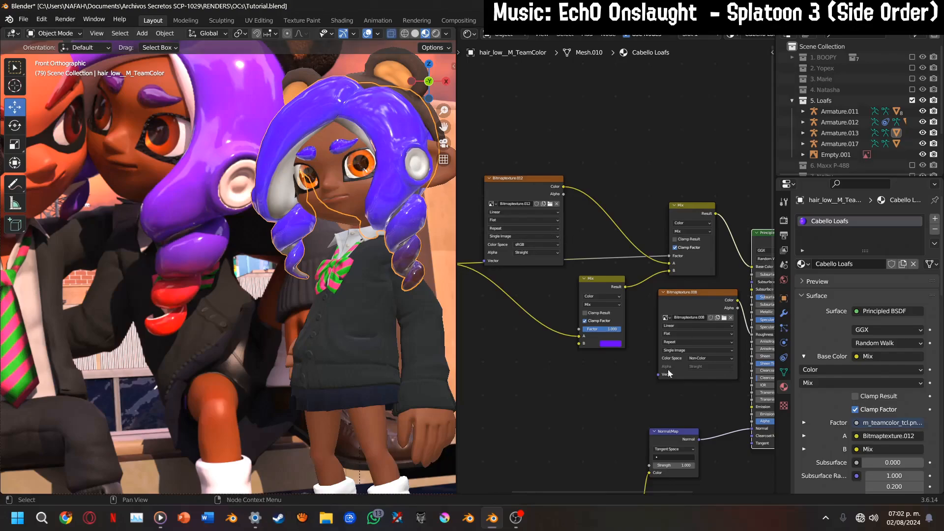
middle_drag(647, 410, 635, 220)
drag(566, 439, 553, 267)
scroll(564, 268, up, 2)
middle_drag(565, 268, 588, 314)
scroll(387, 201, up, 2)
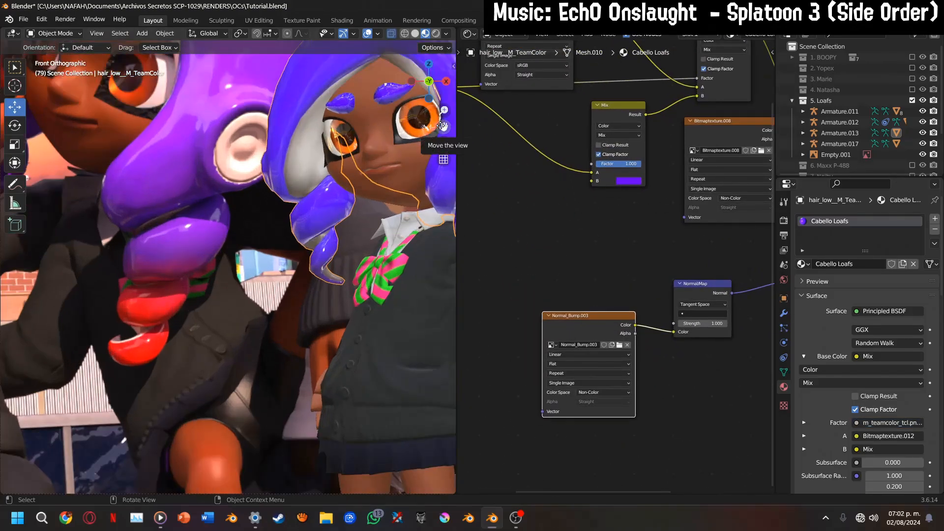
drag(443, 127, 442, 127)
scroll(607, 278, down, 4)
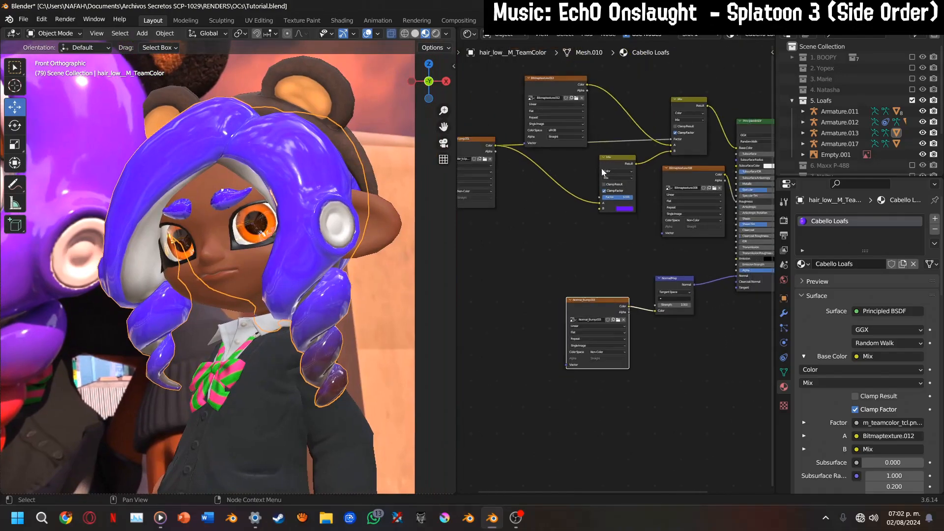
Spread out the Bitmaptexture.012 node, the purple Mix node and the Mix node feeding Base Color in the hair material
middle_drag(606, 278, 625, 289)
scroll(624, 288, up, 2)
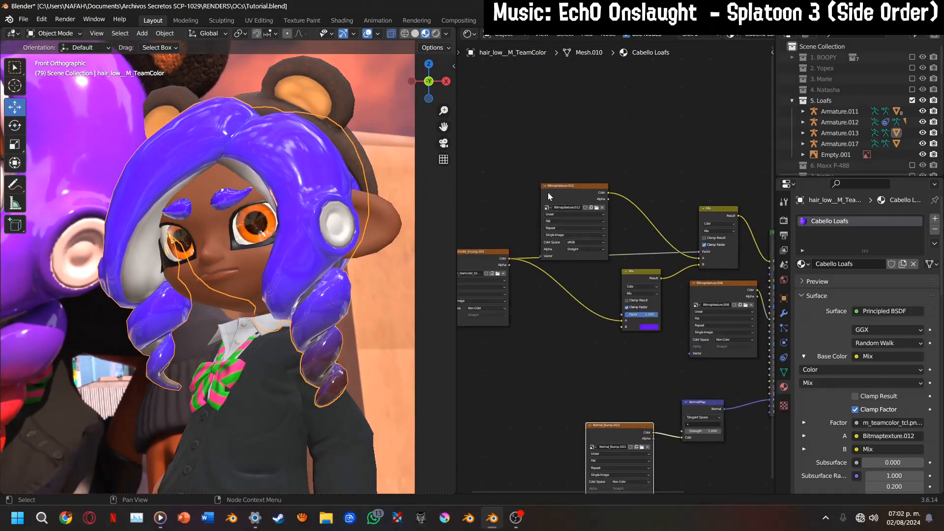
drag(555, 196, 457, 181)
middle_drag(594, 264, 537, 289)
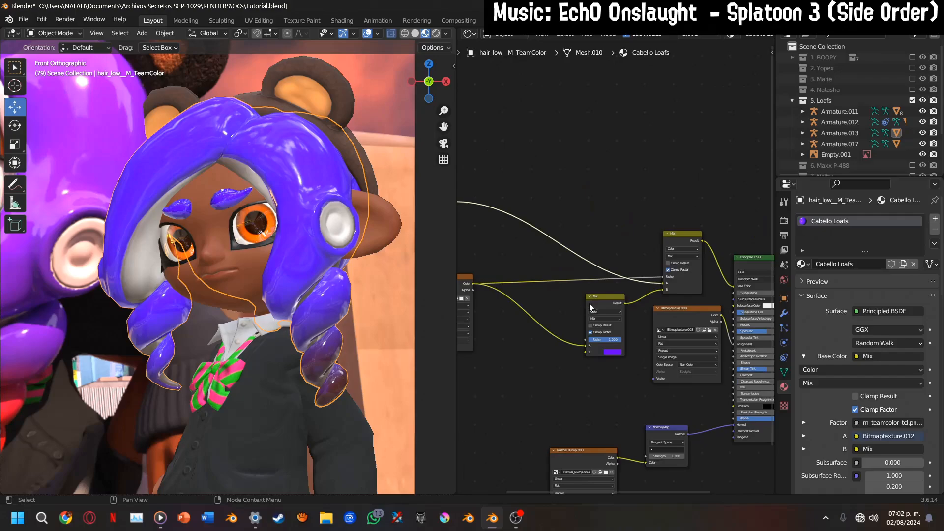
drag(590, 307, 548, 312)
scroll(822, 133, down, 3)
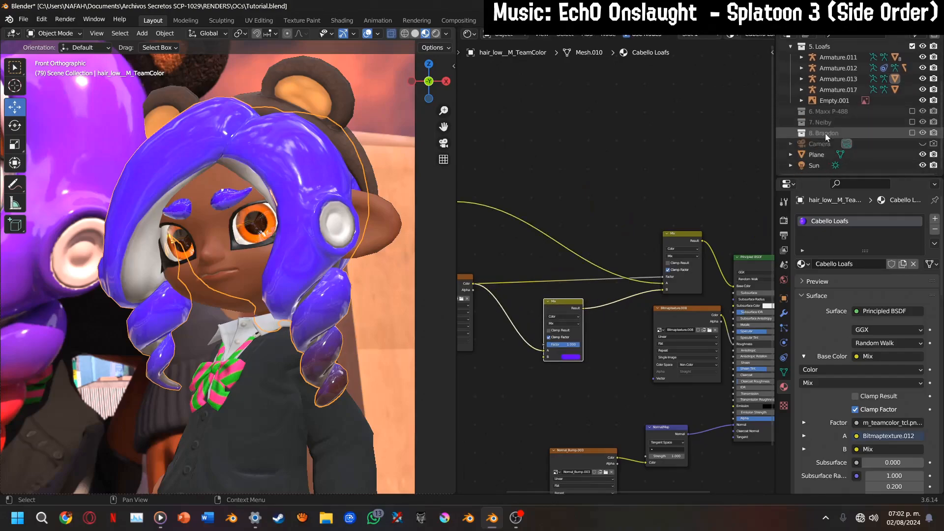
scroll(649, 273, up, 2)
click(641, 260)
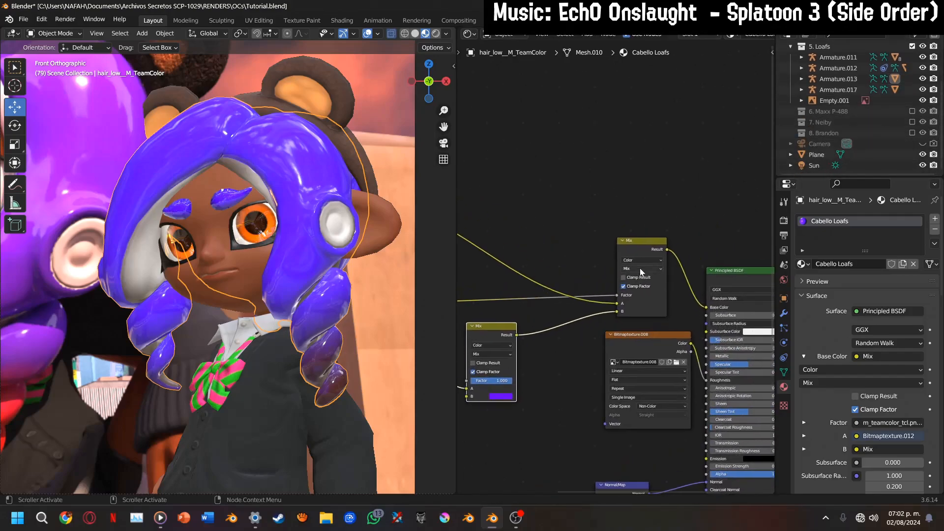
drag(636, 246, 656, 237)
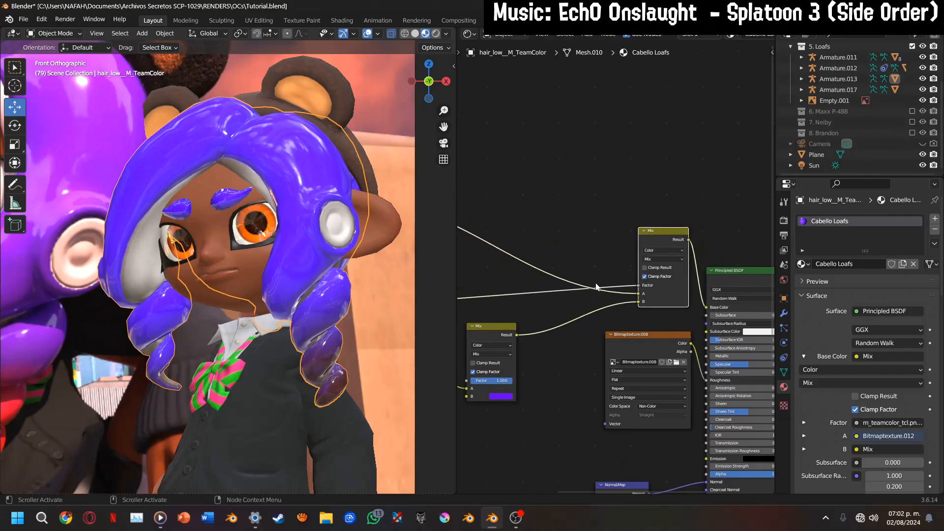
Delete the purple Mix node that feeds input B of the hair material's main Mix node
middle_drag(583, 298, 698, 278)
click(615, 315)
middle_drag(585, 299, 575, 329)
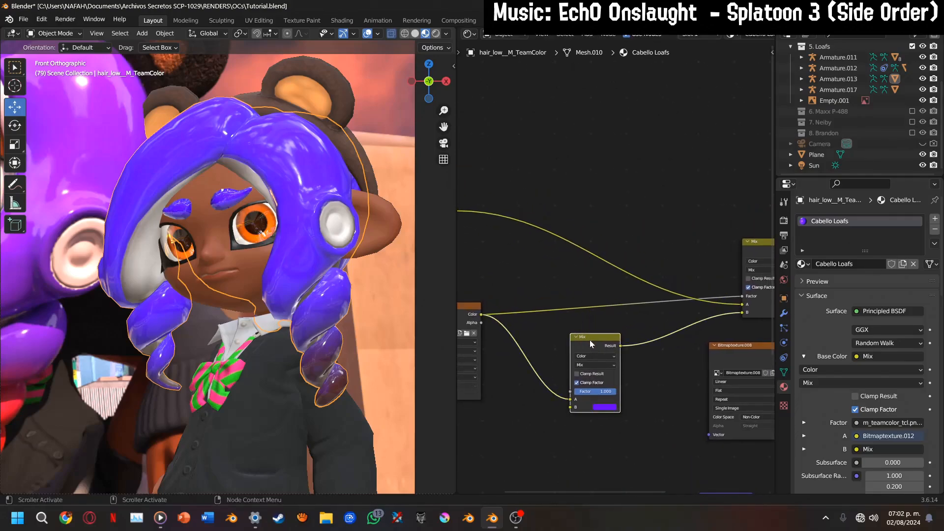
key(x)
Duplicate the remaining Mix node, insert the copy before the Principled BSDF and connect the original's Result to the copy's input B
drag(756, 252, 568, 258)
scroll(570, 293, up, 3)
key(shift+d)
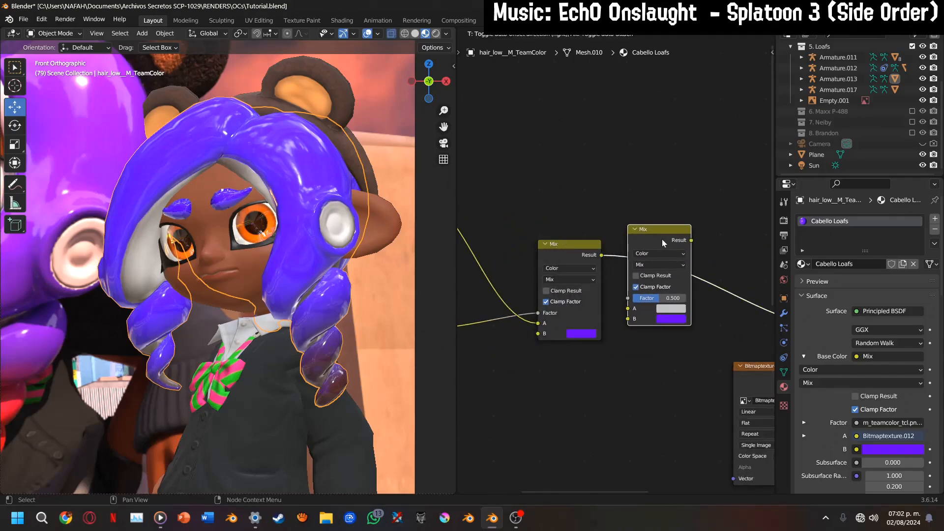
click(664, 242)
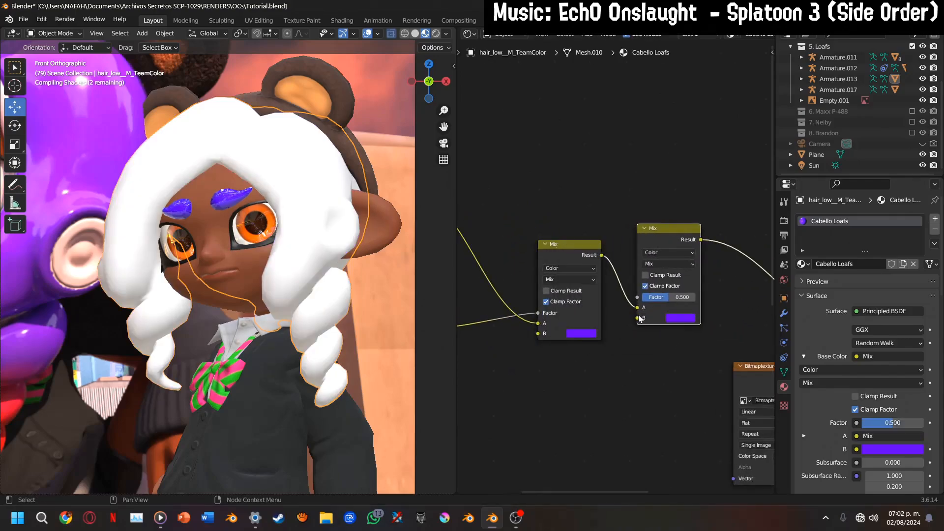
drag(640, 319, 638, 318)
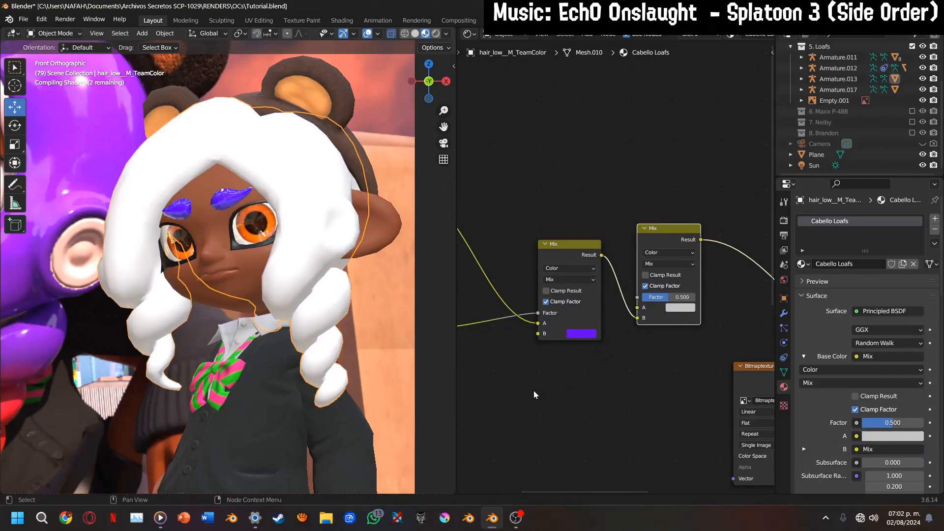
Add a Color Ramp node fed by the m_teamcolor_tcl.png.001 texture's Color output and preview the ramp on the hair
middle_drag(541, 383, 591, 340)
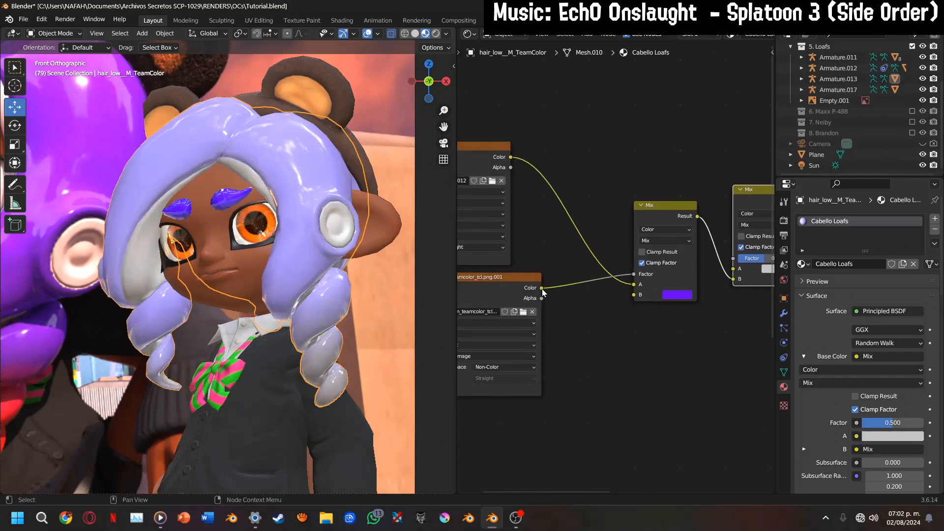
drag(542, 289, 596, 337)
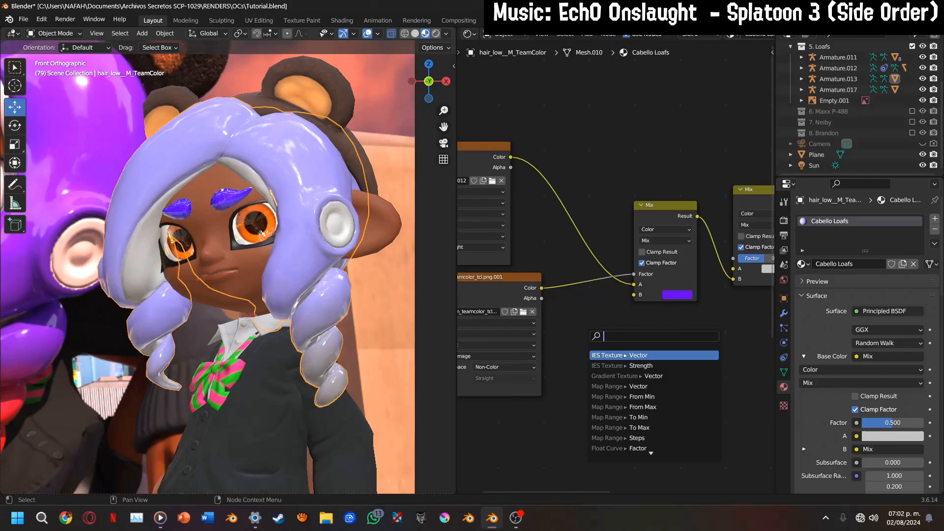
text(color ra)
key(Return)
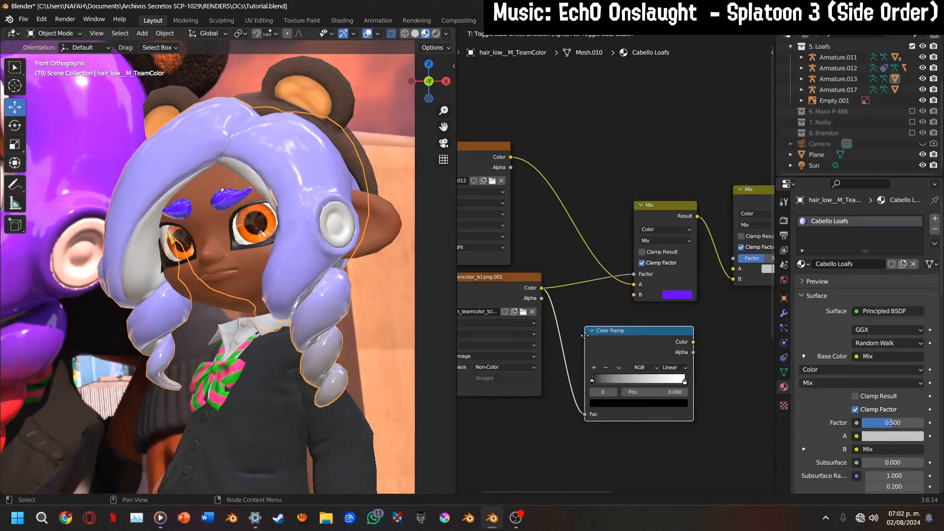
click(597, 326)
ctrl+shift+click(618, 328)
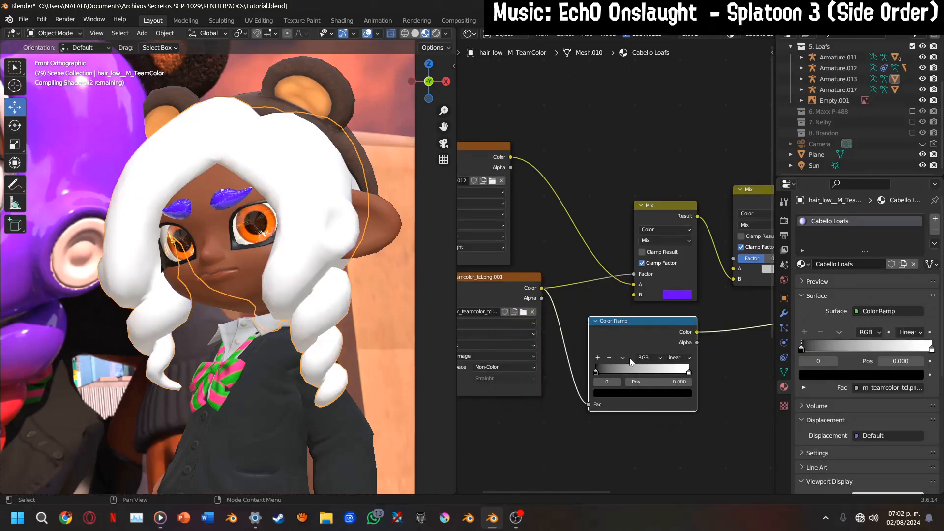
Reverse the Color Ramp to run from white to black at position 0.515 and connect its Color to the second Mix node's Factor
scroll(584, 333, up, 2)
drag(554, 345, 576, 350)
drag(682, 344, 621, 370)
scroll(621, 370, down, 1)
drag(604, 309, 608, 311)
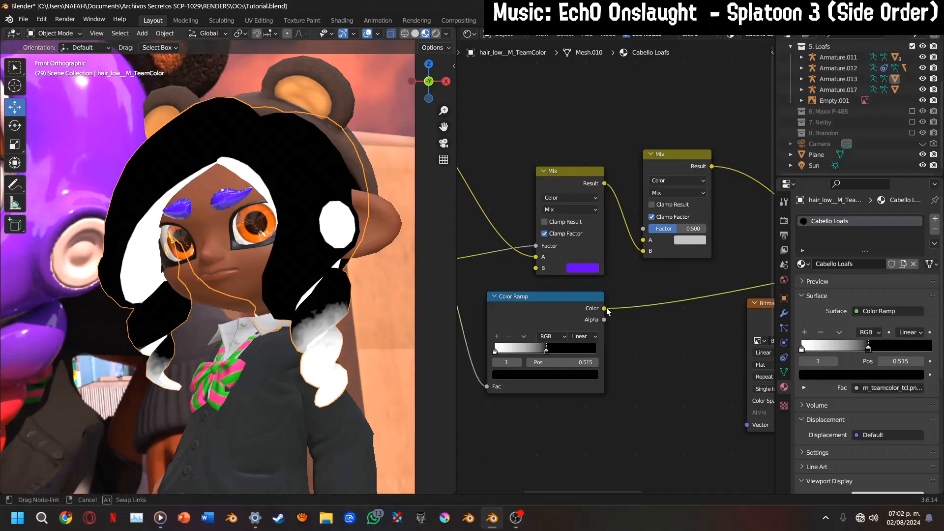
drag(653, 248, 643, 229)
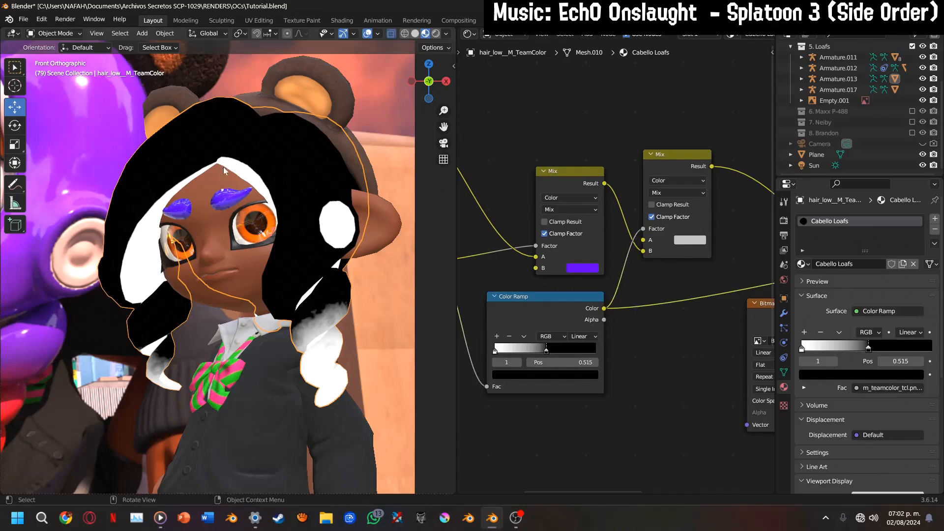
Set input A of the second Mix node to red (hex BC0700) and preview that node's result on the hair
scroll(667, 274, up, 2)
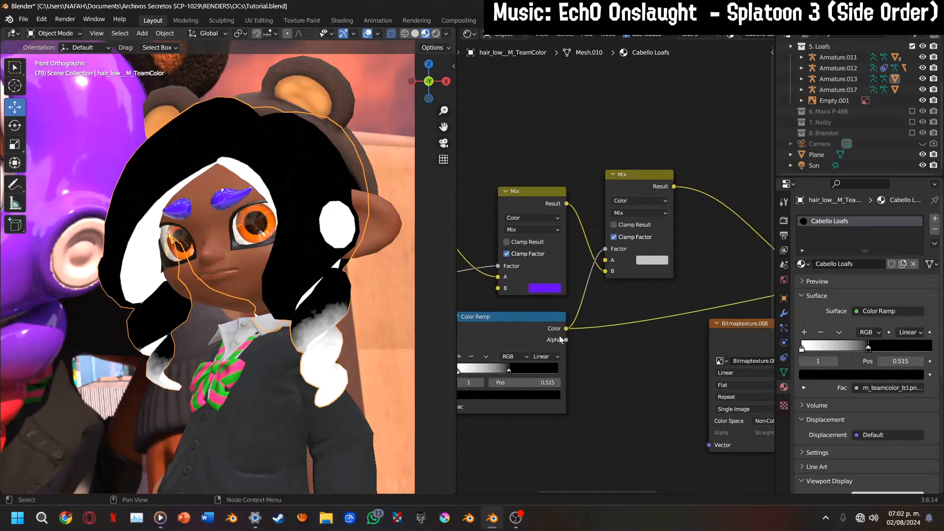
click(659, 262)
drag(699, 156, 691, 171)
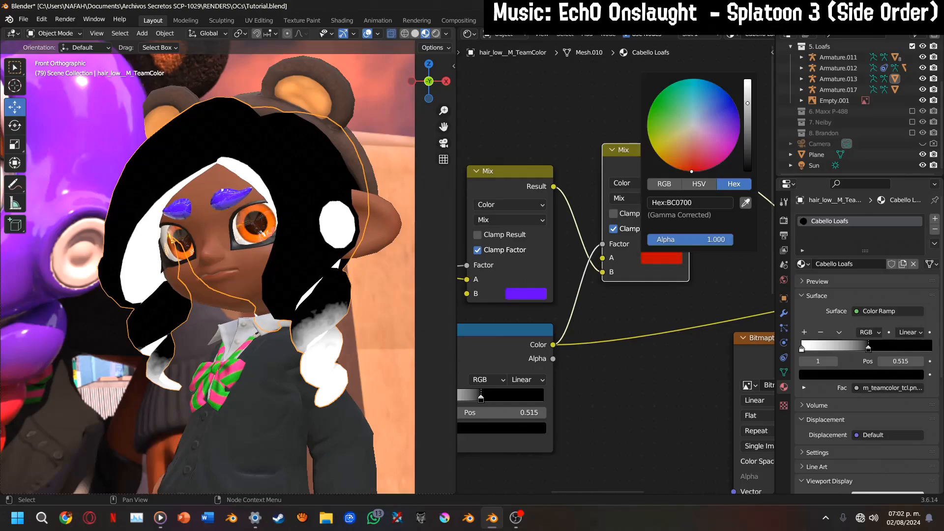
middle_drag(648, 173, 615, 203)
ctrl+shift+click(614, 203)
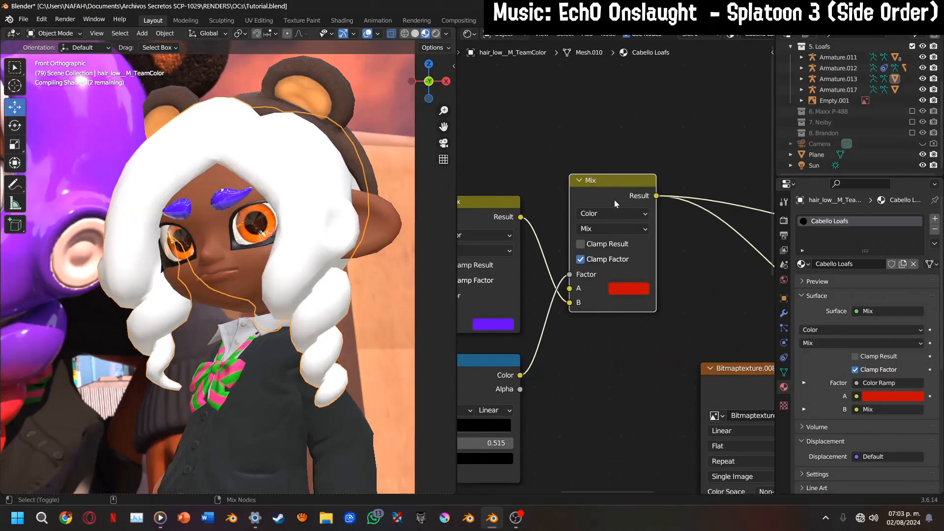
click(619, 288)
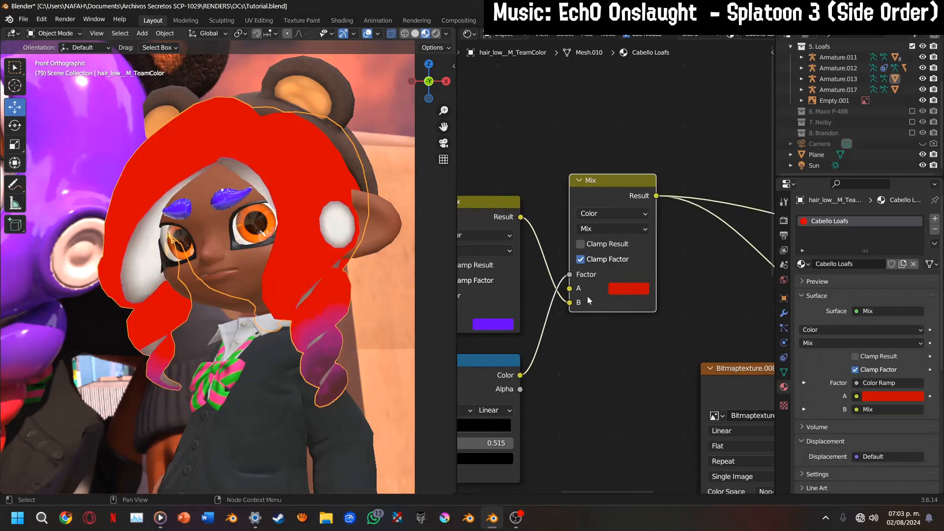
Reroute the first Mix node's Result from input B to input A of the second Mix node, and set input B to orange
drag(567, 302, 574, 297)
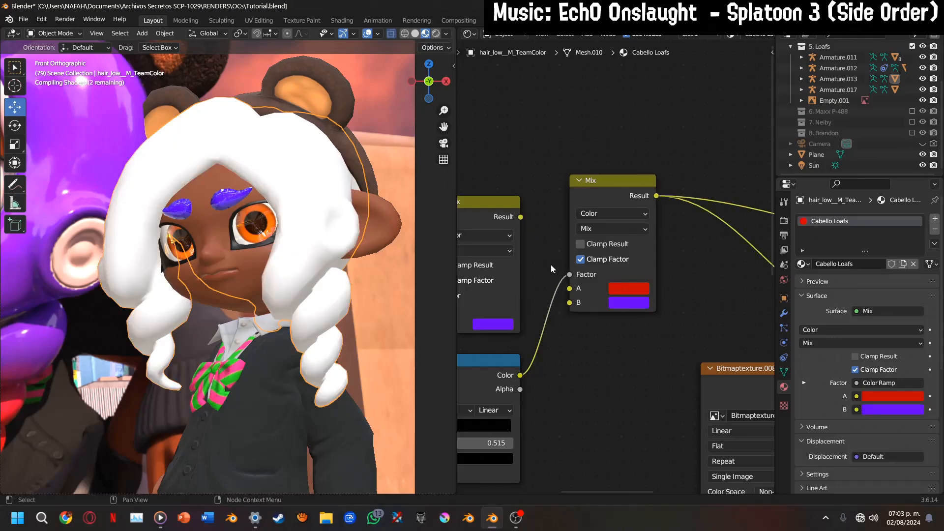
drag(520, 216, 569, 288)
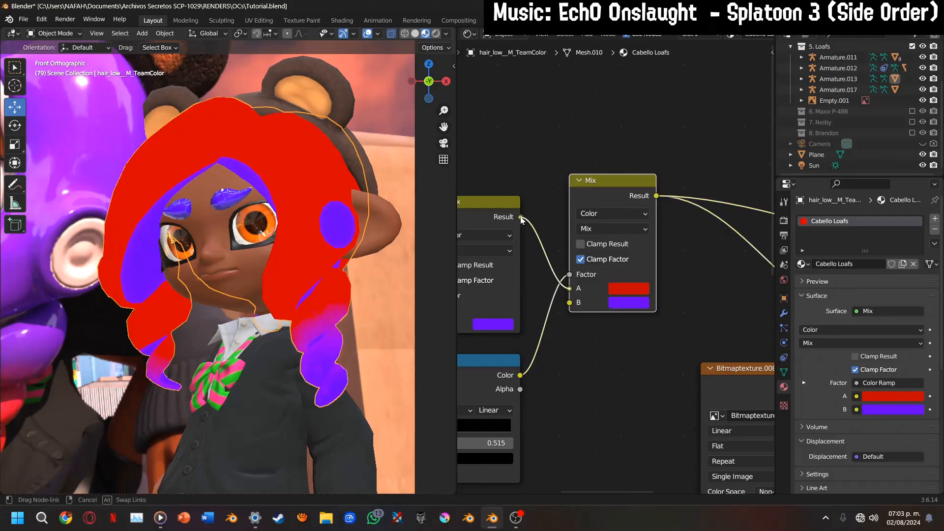
click(625, 302)
mouse_move(667, 206)
mouse_down()
mouse_move(654, 216)
mouse_move(640, 210)
mouse_up()
scroll(600, 405, down, 5)
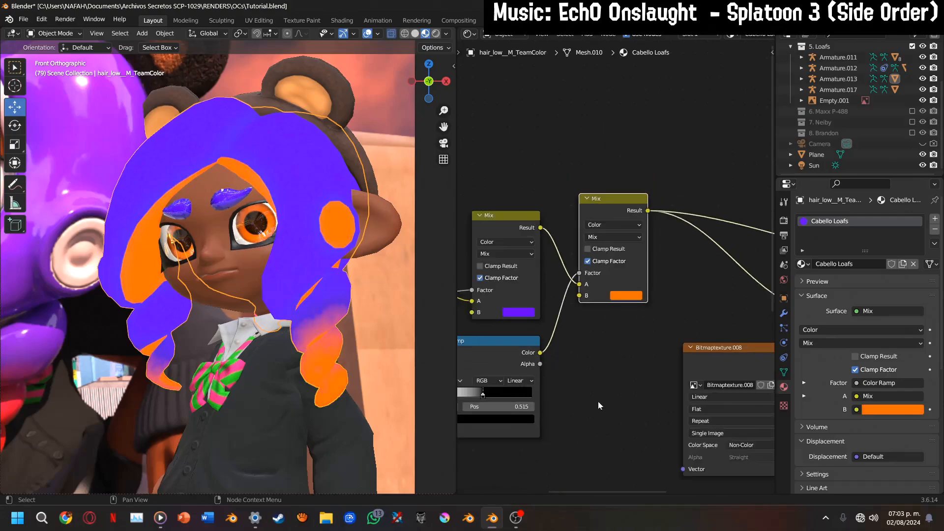
Duplicate the orange Mix node and insert the copy between it and the Principled BSDF, feeding the copy's input A
middle_drag(587, 387, 492, 406)
key(shift+d)
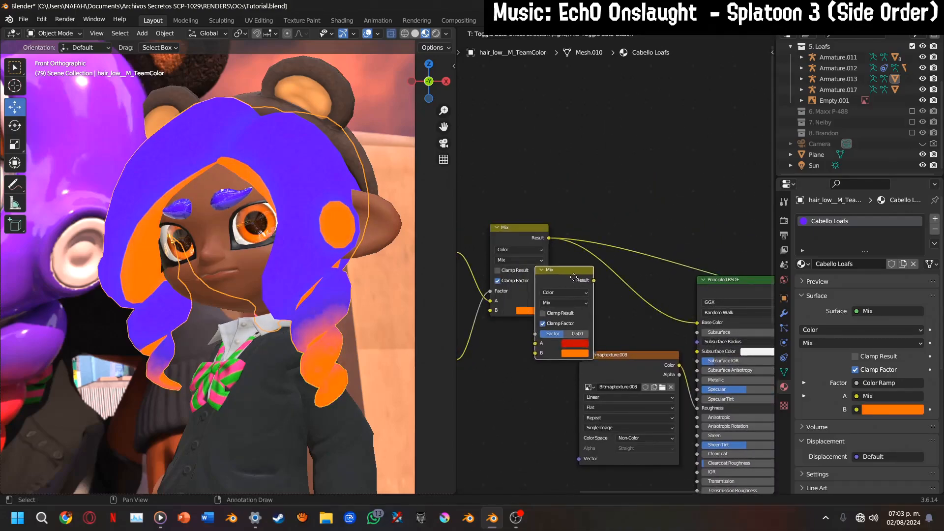
click(600, 253)
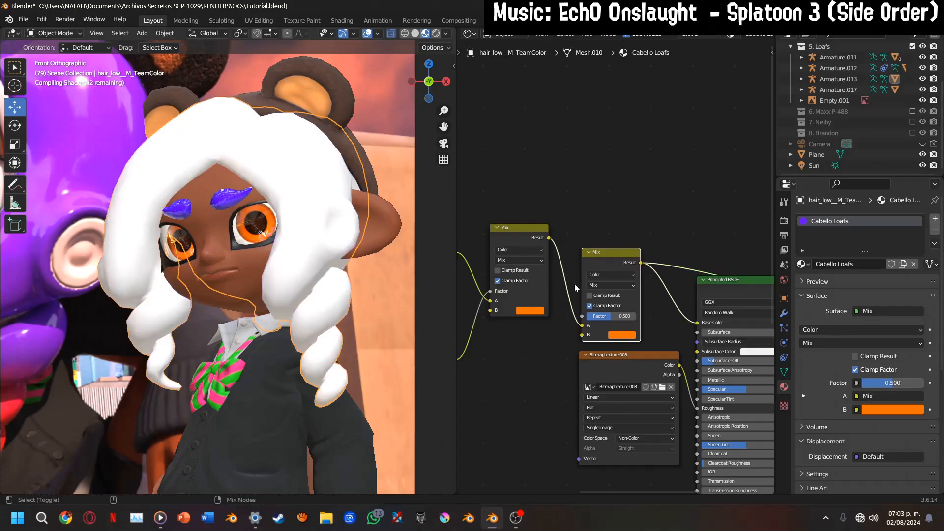
Add a Math Add node fed by the Color output of Bitmaptexture.012 and place it above the Mix nodes
middle_drag(529, 307, 693, 351)
drag(496, 235, 545, 219)
middle_drag(483, 223, 532, 262)
drag(598, 245, 664, 240)
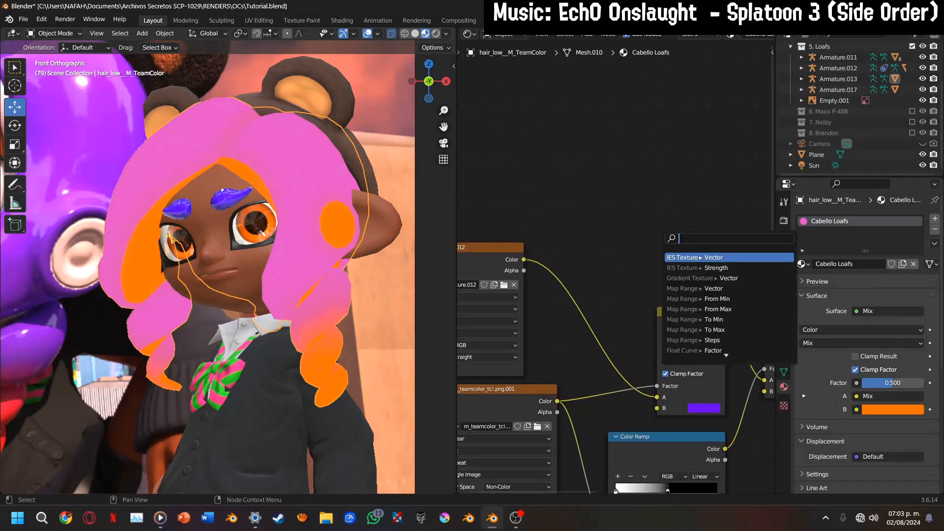
text(add)
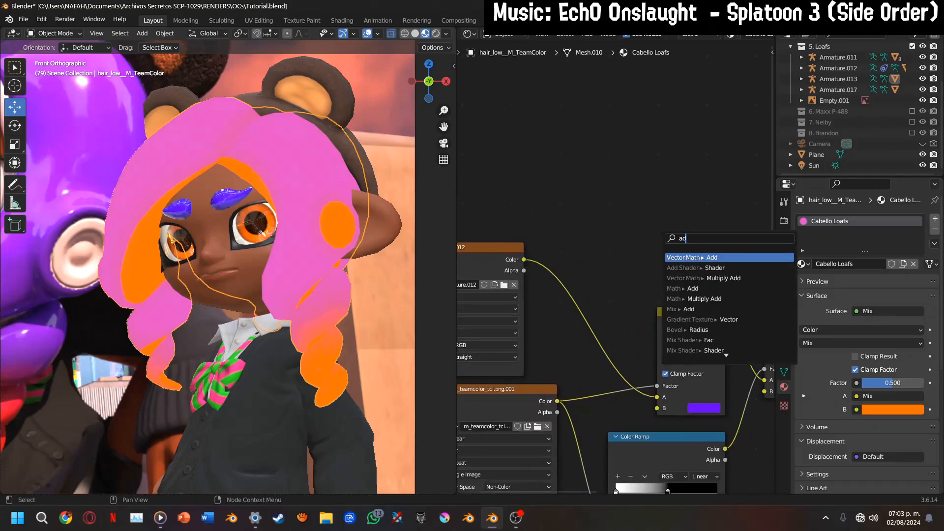
key(Down)
key(Down)
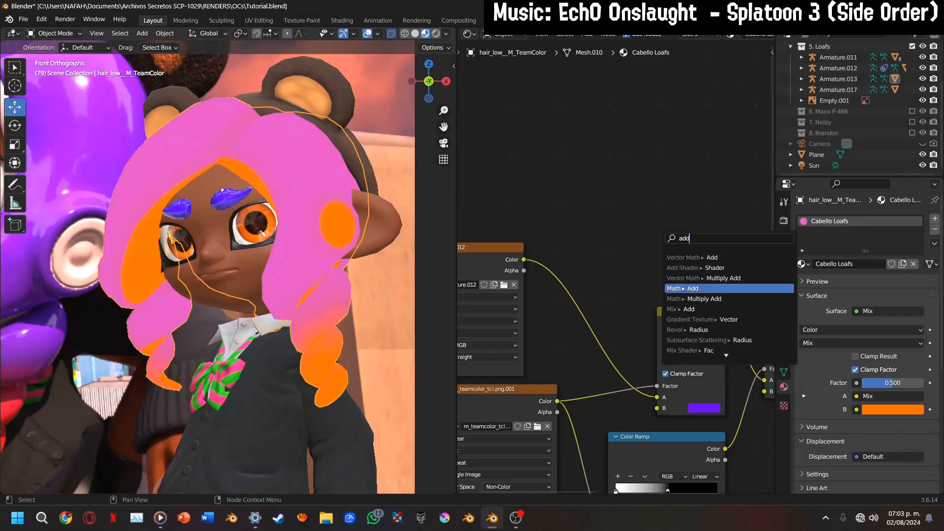
key(Return)
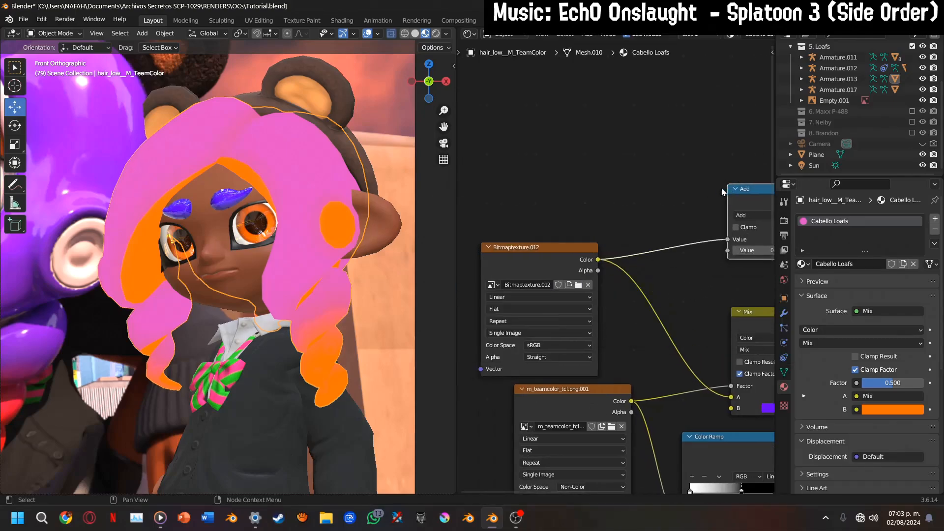
click(489, 255)
Change the Math node's operation to Greater Than and preview its output on the hair
click(516, 291)
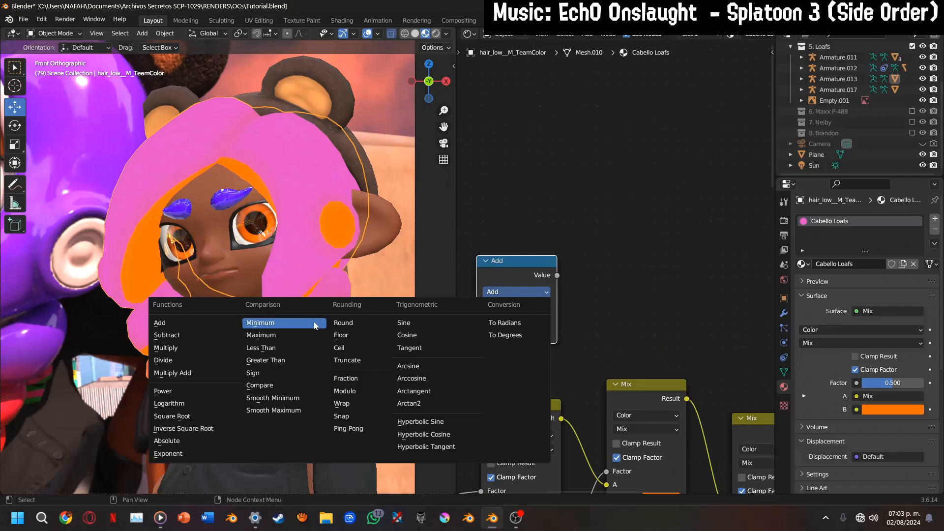
click(276, 361)
ctrl+shift+click(523, 270)
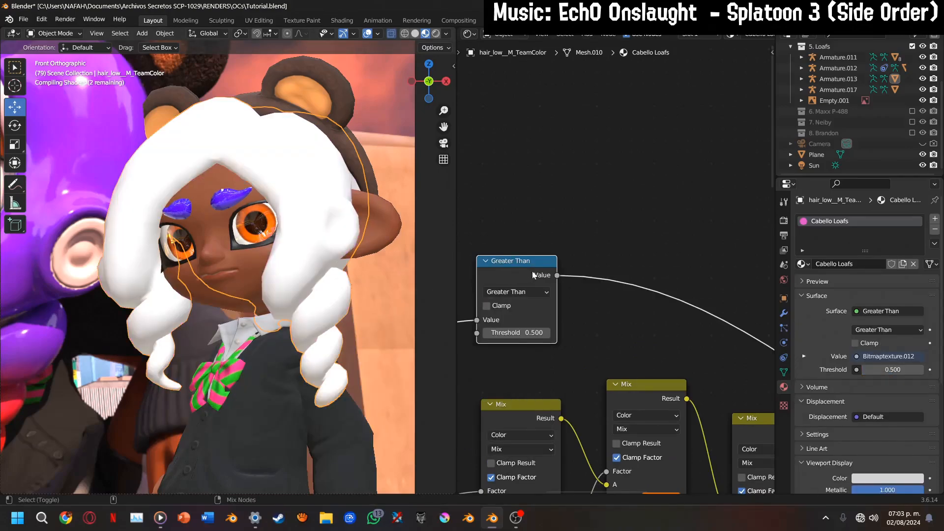
Lower the Greater Than threshold, settling on 0.09
scroll(559, 345, up, 2)
click(500, 364)
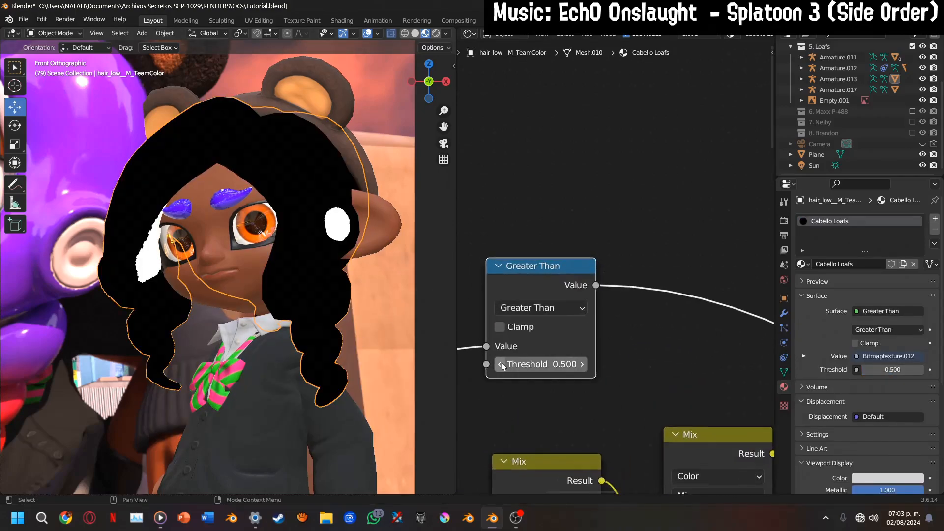
click(500, 365)
click(500, 364)
click(502, 365)
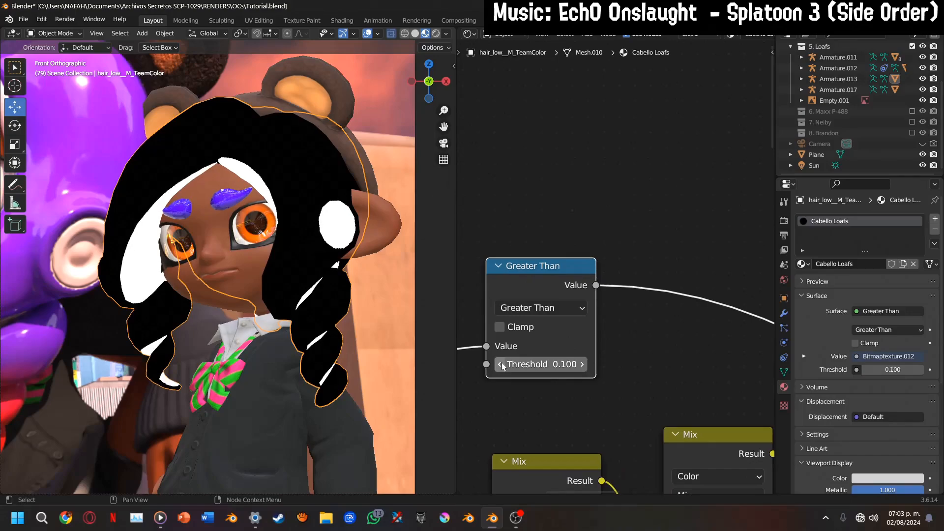
click(500, 365)
click(541, 364)
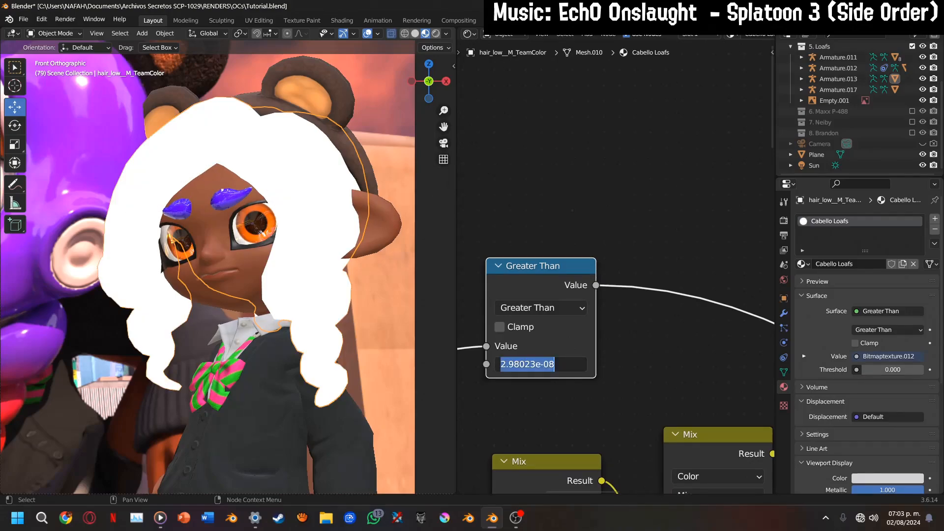
text(.09)
key(Return)
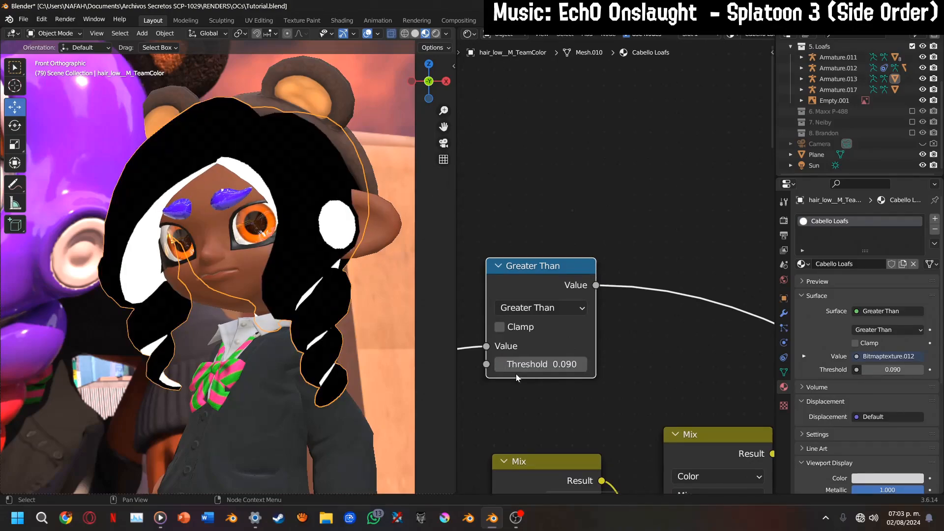
Connect the Greater Than node's Value to the last Mix node's Factor and preview that Mix node's result
scroll(613, 267, down, 2)
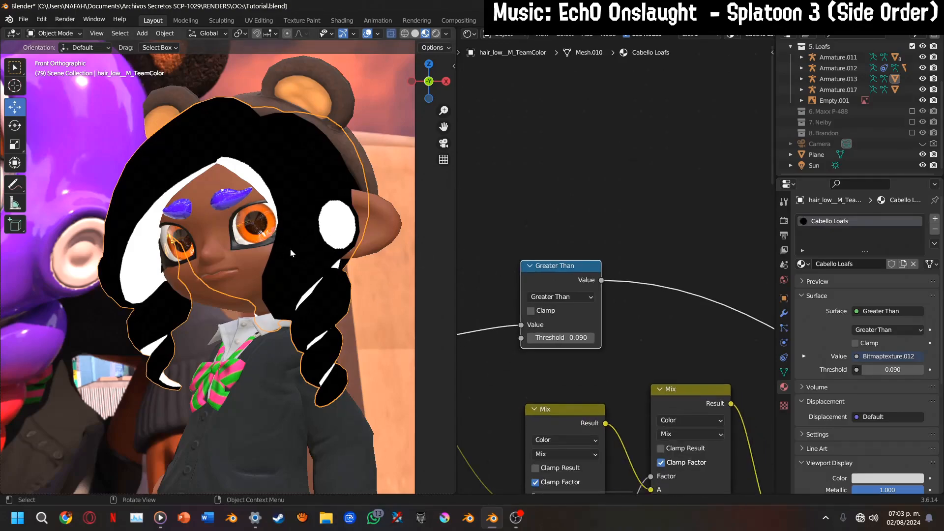
scroll(292, 247, up, 3)
scroll(563, 373, down, 4)
middle_drag(530, 408, 706, 327)
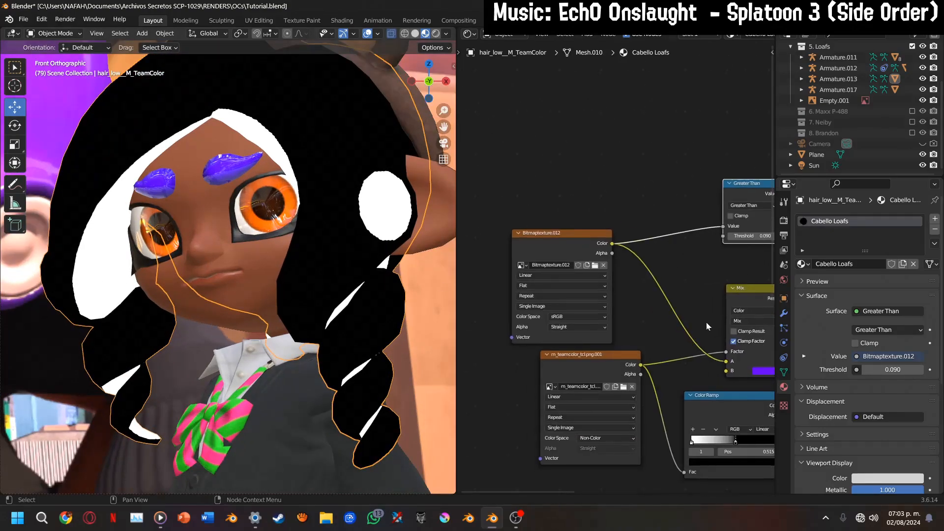
middle_drag(627, 361, 503, 344)
drag(622, 197, 606, 231)
middle_drag(609, 232, 525, 216)
mouse_move(564, 208)
mouse_down()
mouse_move(615, 267)
mouse_move(579, 208)
mouse_move(709, 345)
mouse_up()
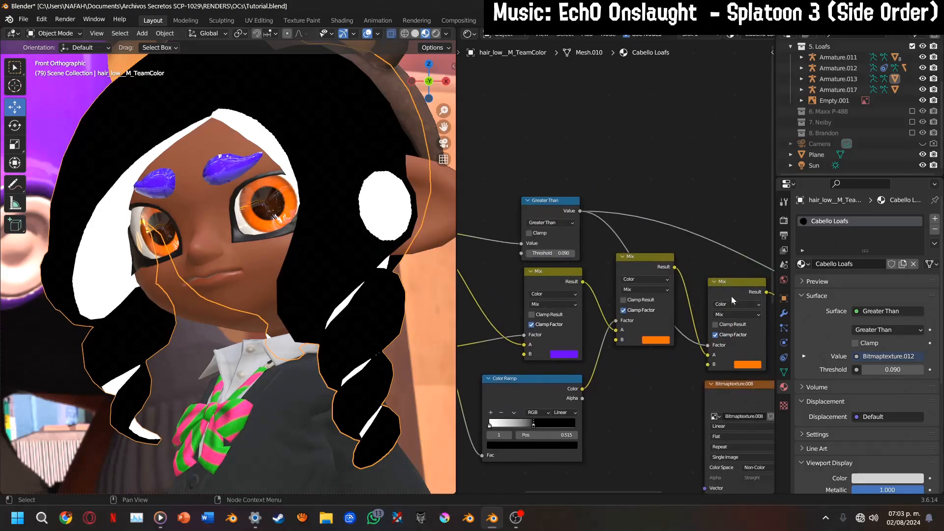
middle_drag(640, 347, 578, 344)
middle_drag(676, 365, 653, 336)
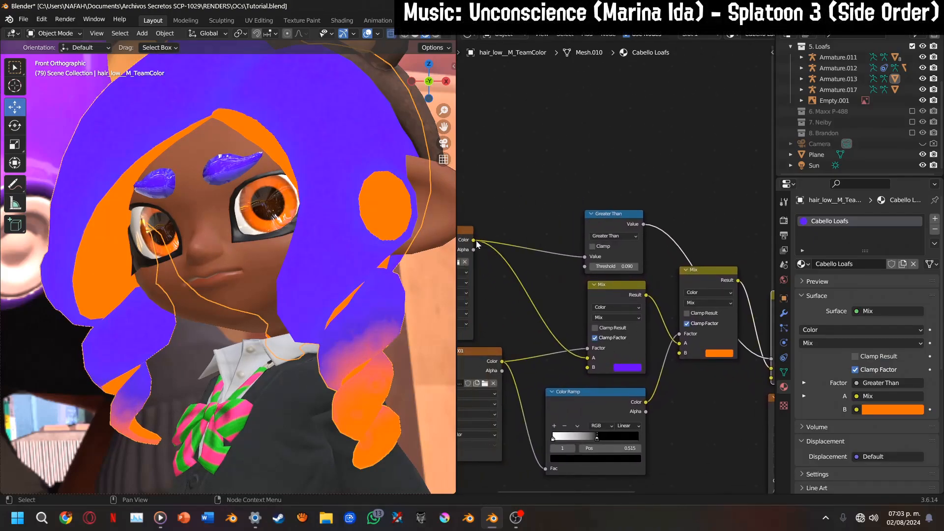
Connect Bitmaptexture.012's Color to input B of the last Mix node and restore the Principled BSDF as the material's surface
drag(474, 240, 673, 377)
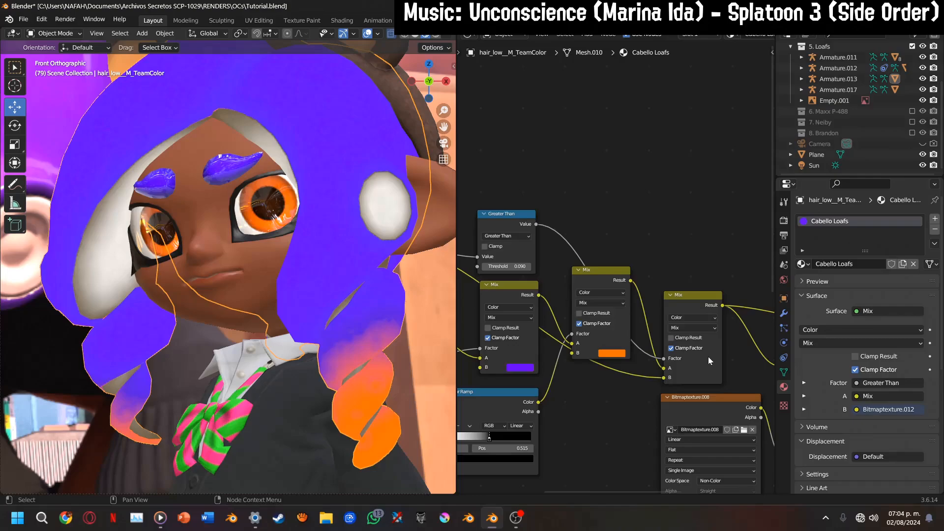
scroll(708, 356, down, 1)
middle_drag(708, 356, 565, 361)
ctrl+shift+click(641, 330)
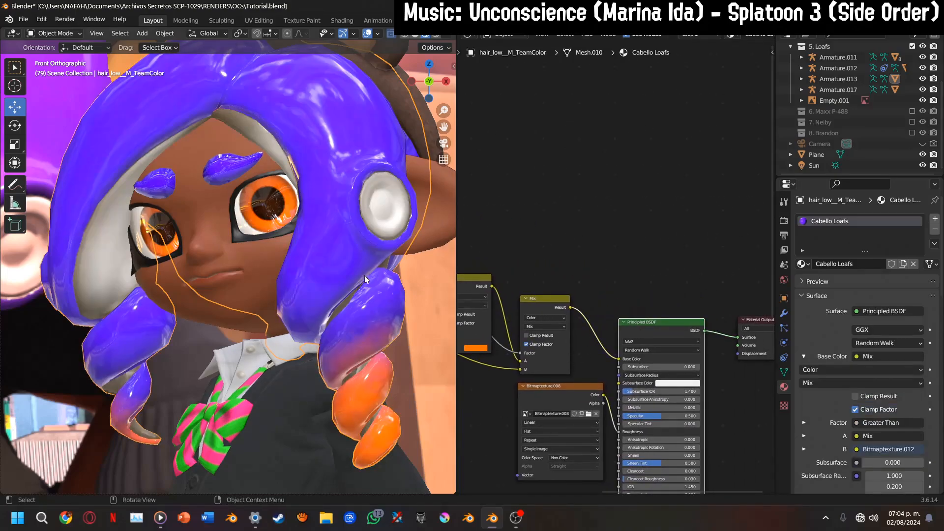
Select the reference image Empty.001 and move it along the Y axis so it sits behind the character's headgear
scroll(310, 295, down, 3)
drag(443, 127, 512, 188)
drag(277, 149, 249, 157)
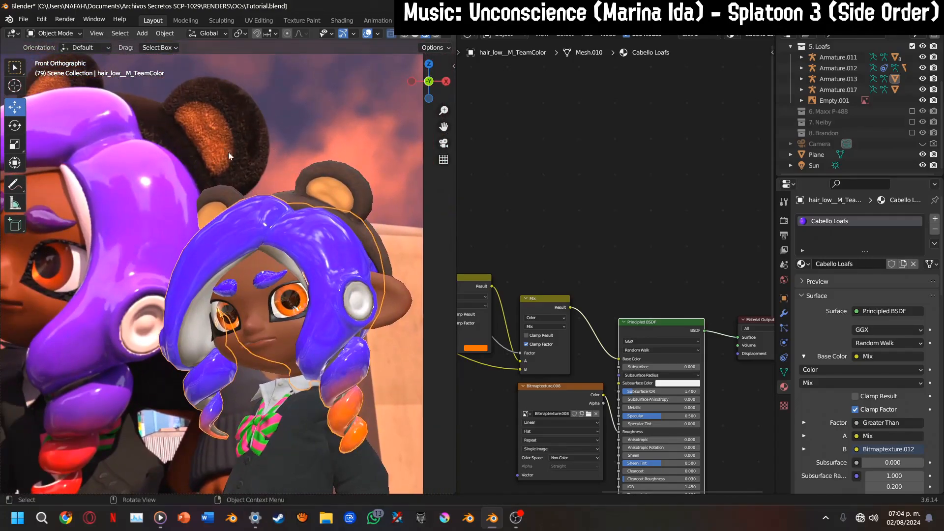
click(237, 145)
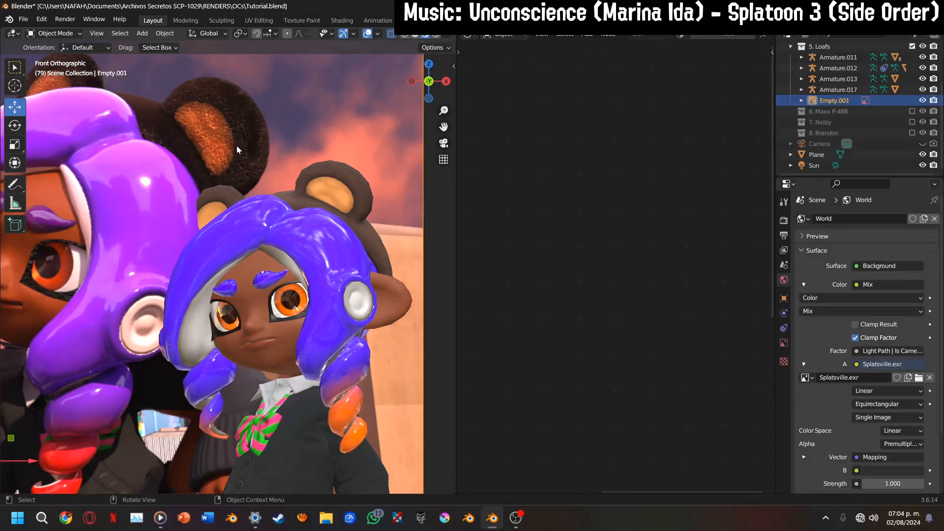
key(g)
key(y)
click(179, 166)
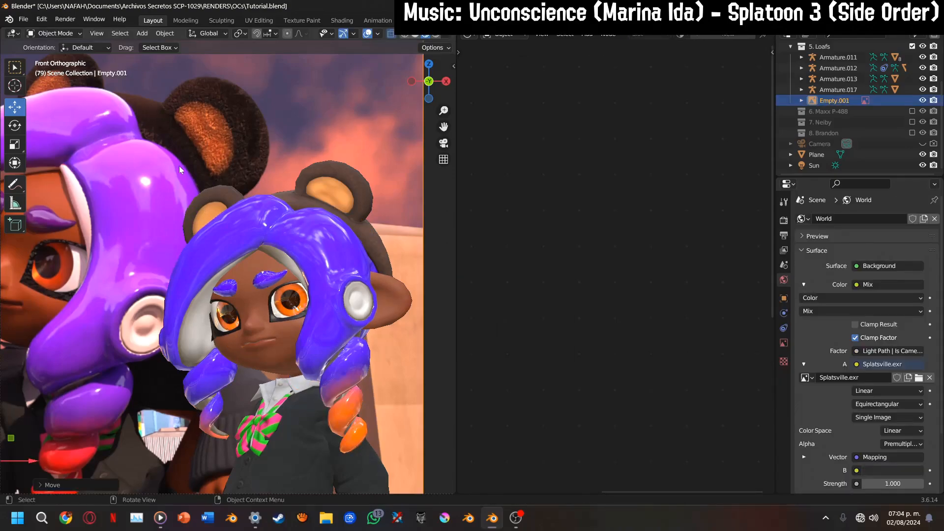
Replace the particle system on the bear-ear headgear Hed_MSN109__M_MSN109 with a fresh Hair particle system
click(324, 188)
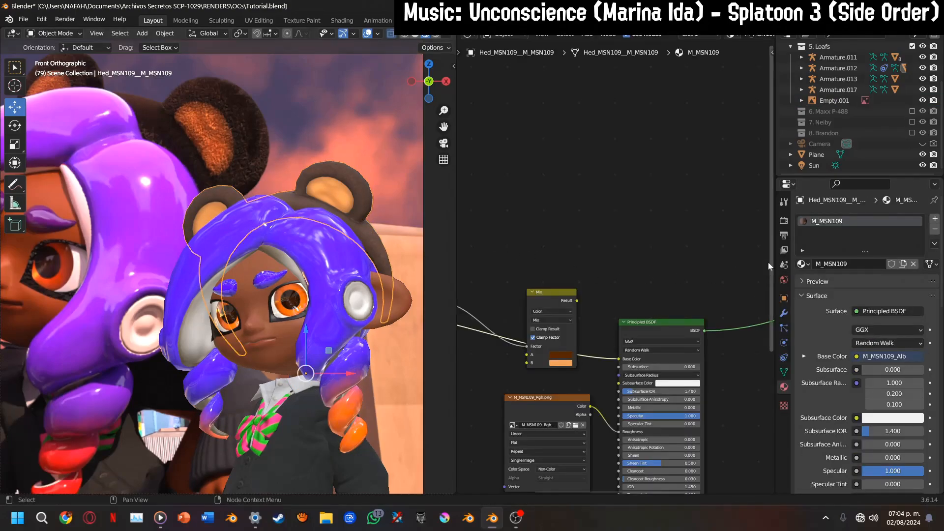
click(784, 313)
click(785, 328)
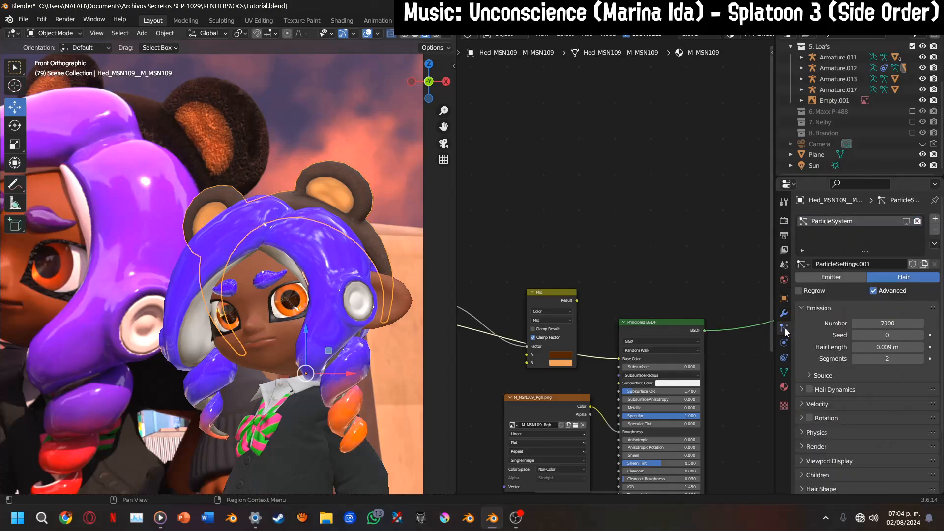
click(935, 229)
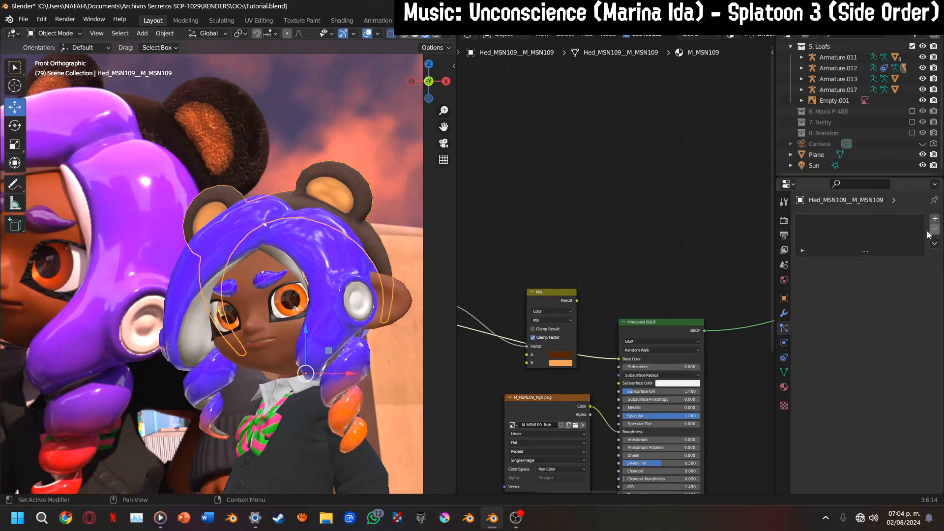
click(935, 218)
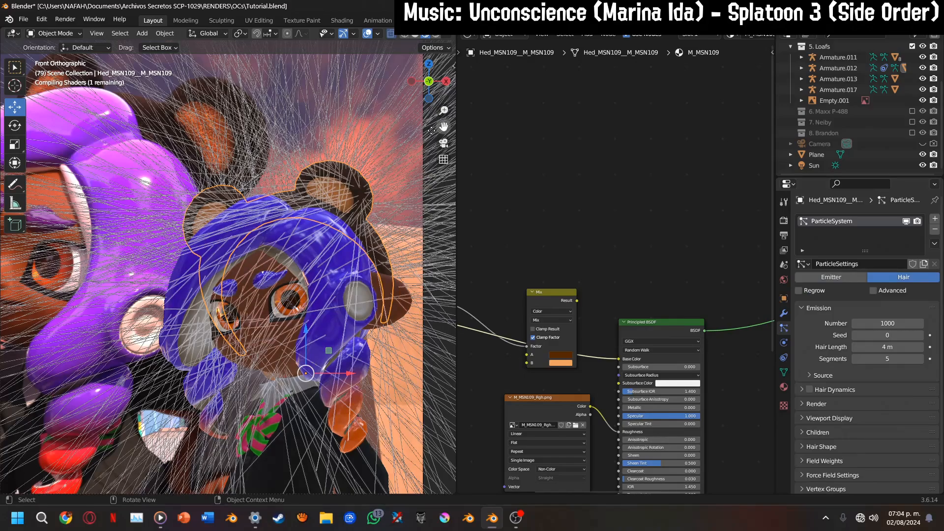
Set the headgear's Hair Length to 0.02 m in the new particle system
drag(431, 130, 410, 134)
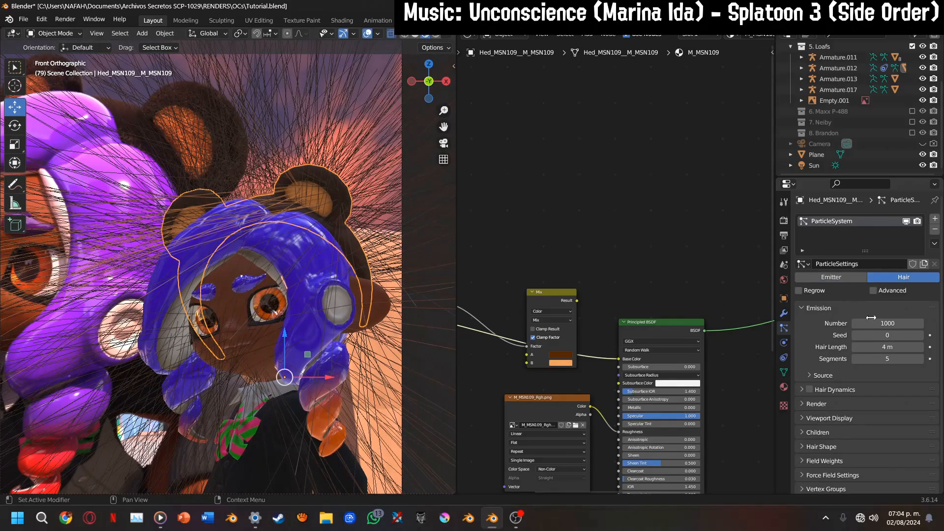
click(881, 347)
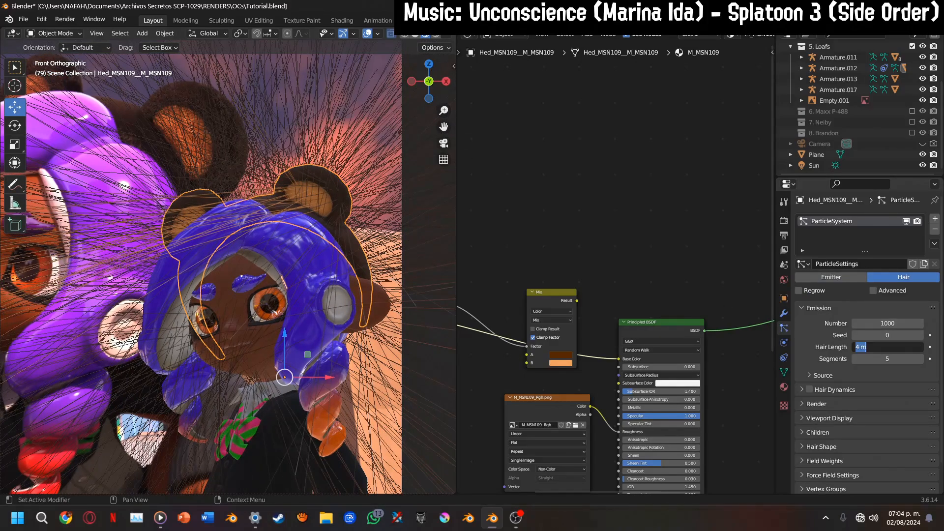
key(BackSpace)
text(.02)
key(Return)
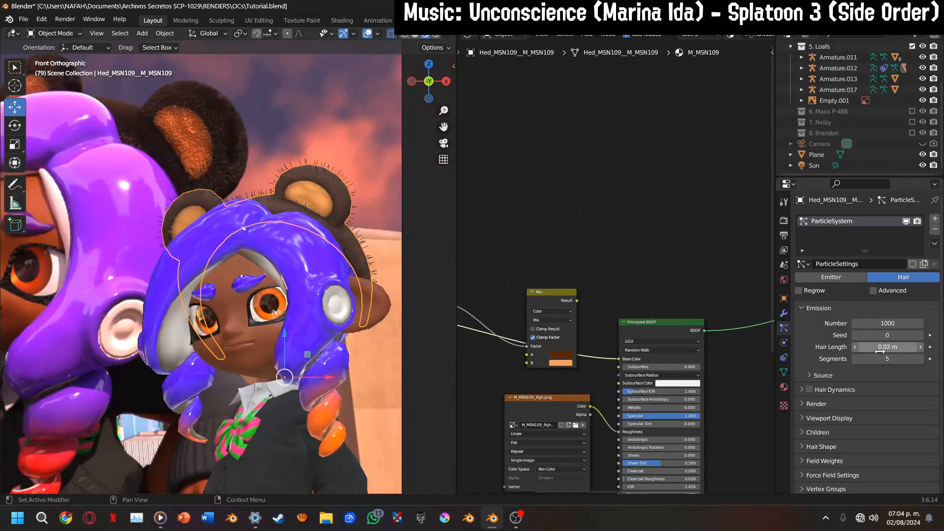
scroll(412, 154, up, 2)
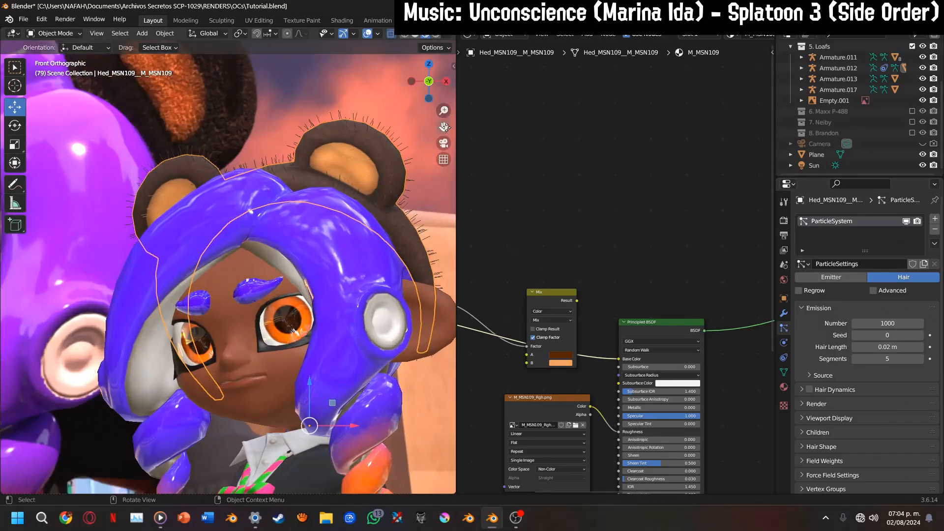
drag(444, 127, 464, 150)
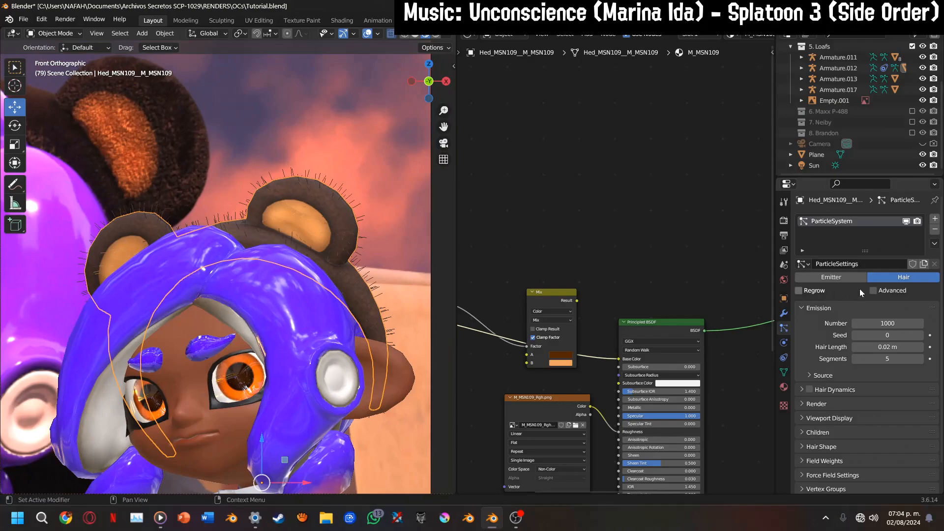
Set the emission Number of the headgear's hair particles to 4000
scroll(869, 414, down, 1)
double_click(885, 312)
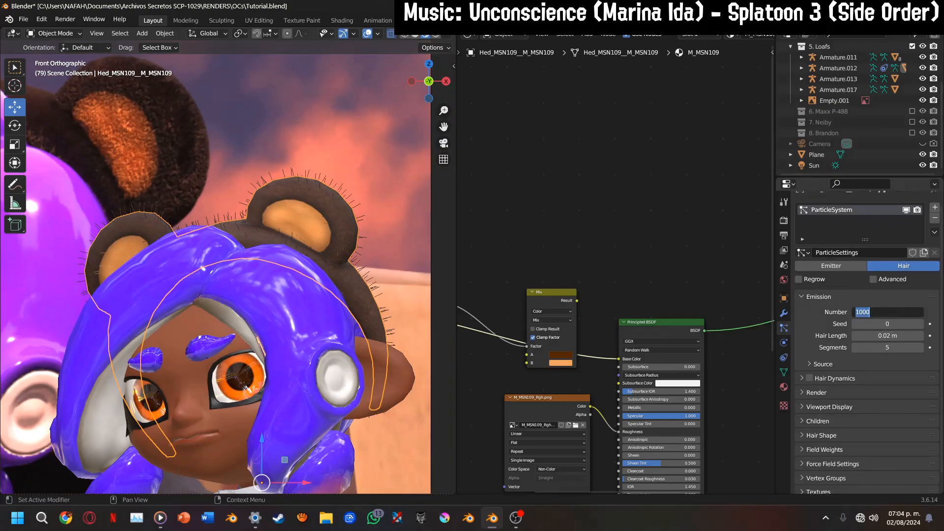
text(400)
key(Return)
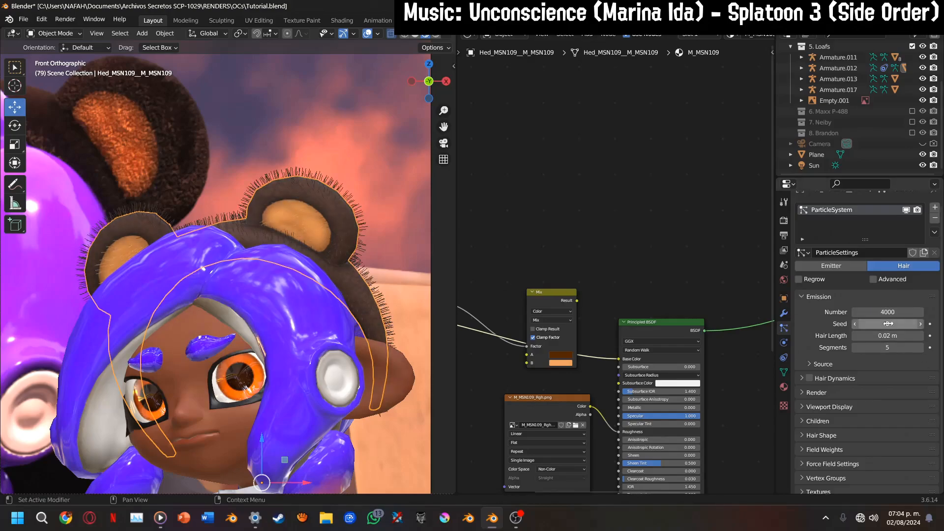
Enable the Advanced hair settings and set the particle system's Children to Interpolated
click(874, 279)
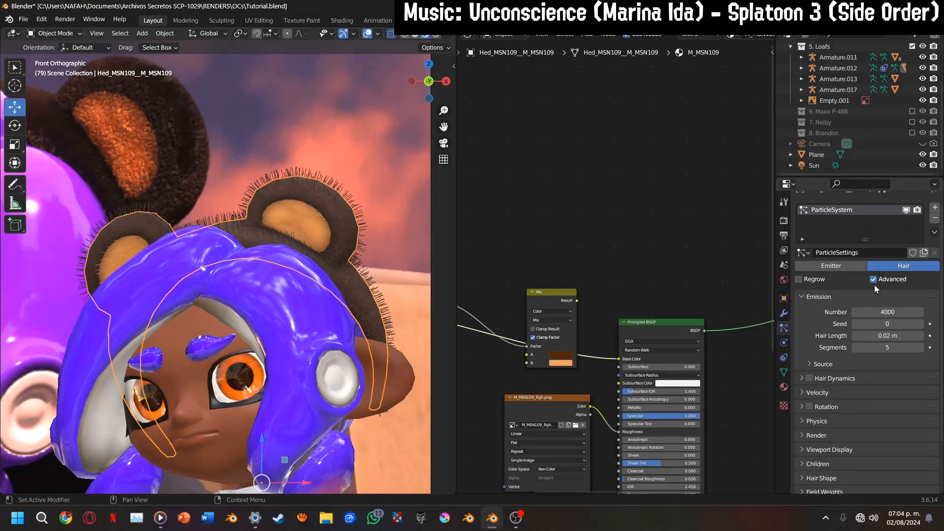
click(827, 423)
middle_drag(828, 415, 849, 336)
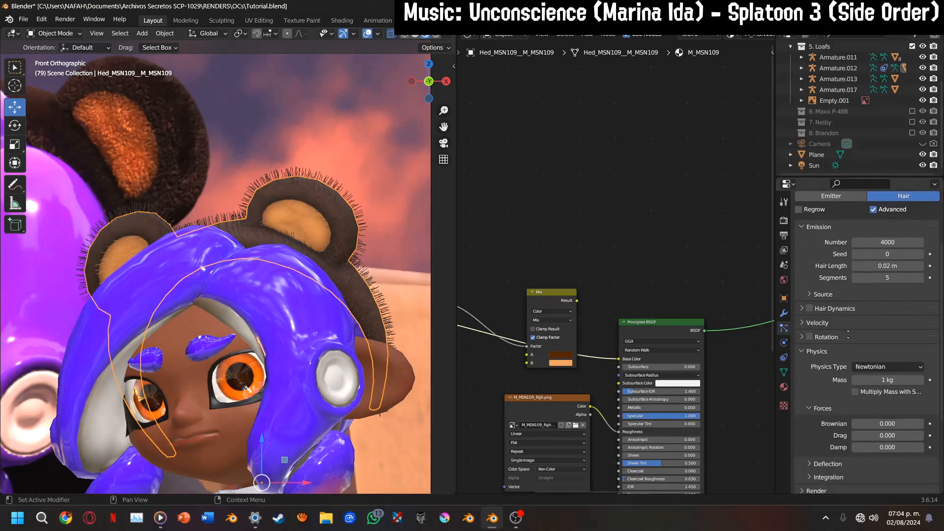
click(827, 351)
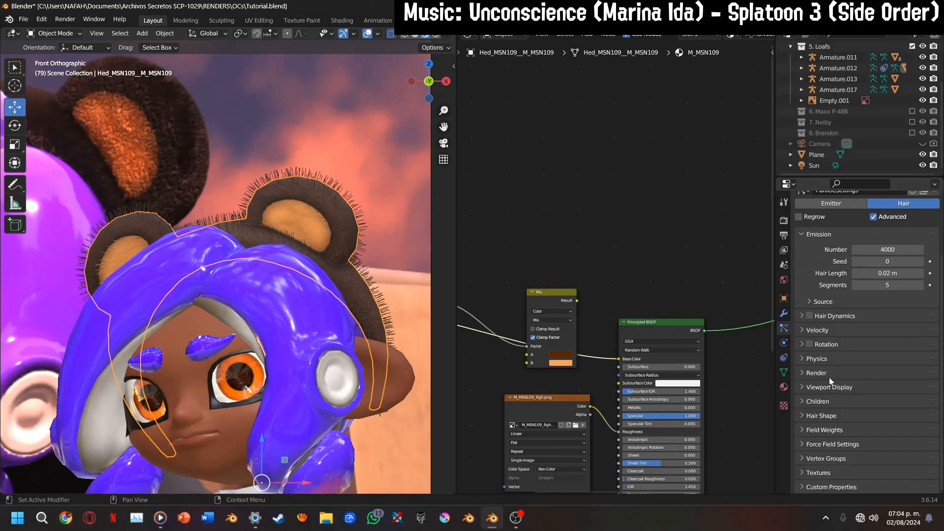
click(827, 401)
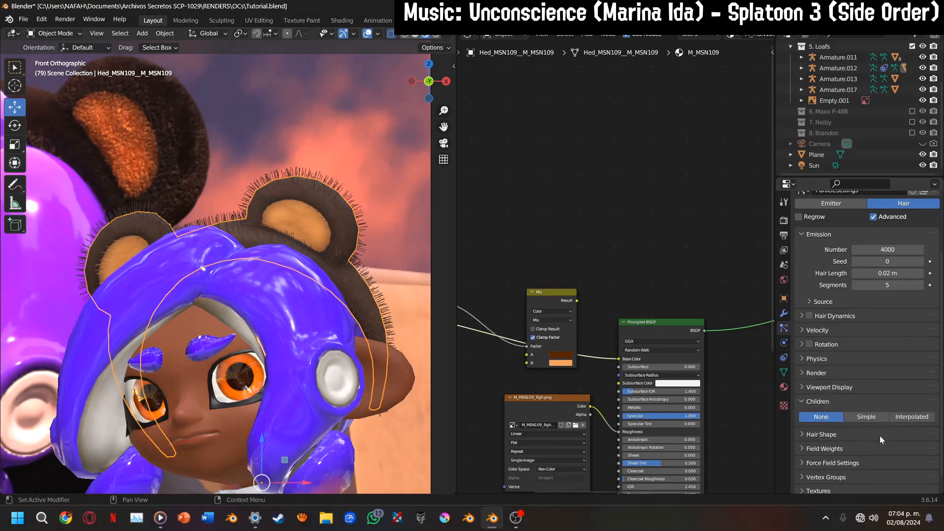
click(897, 417)
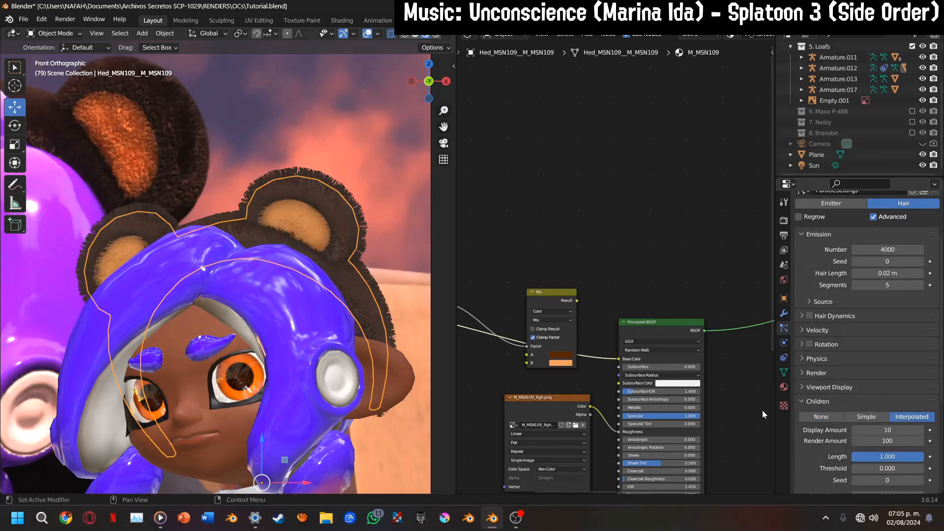
click(454, 269)
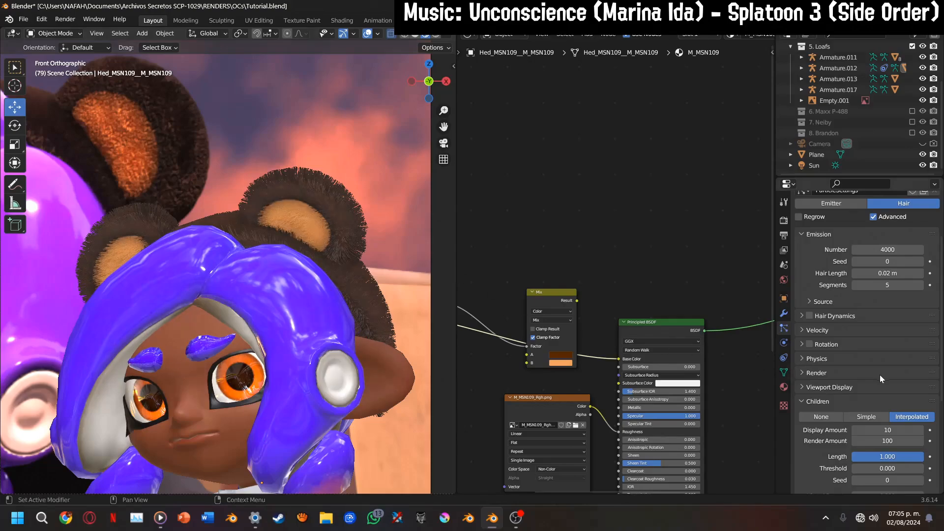
Set both the Display Amount and the Render Amount of the interpolated children to 20
scroll(881, 375, down, 2)
drag(888, 390, 888, 402)
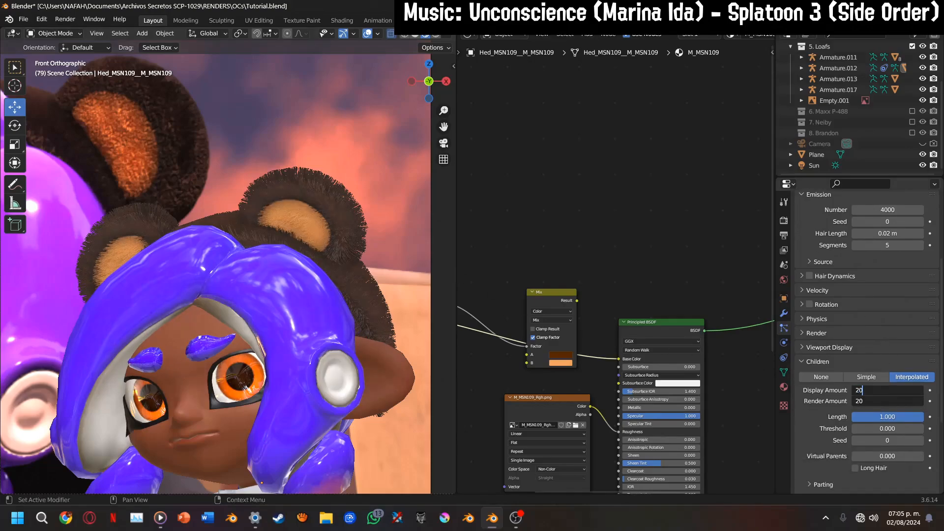
key(Return)
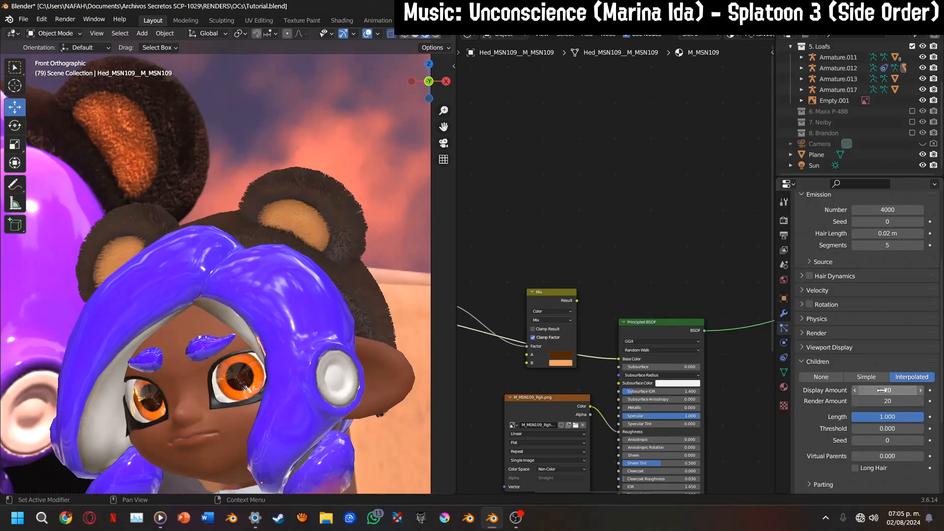
Try a Brownian force of 0.01 in the hair's Newtonian physics settings
click(830, 319)
click(881, 334)
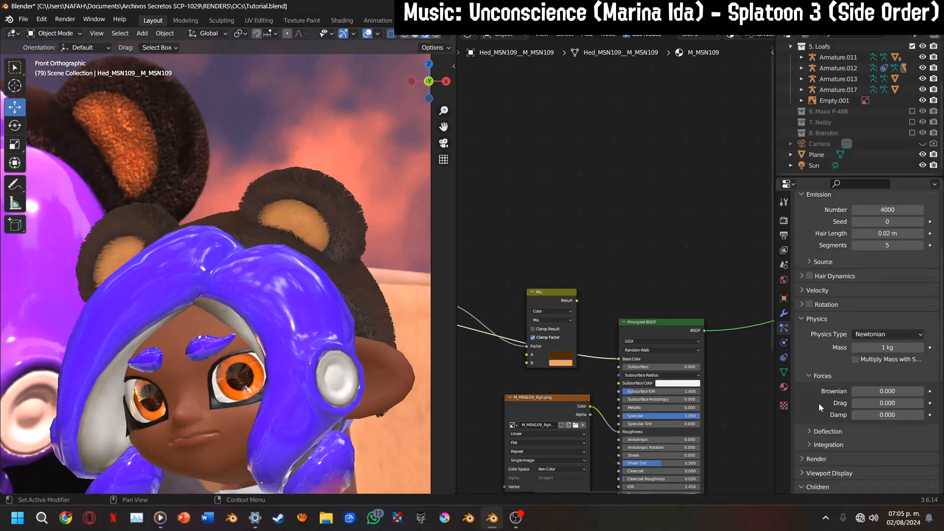
click(879, 391)
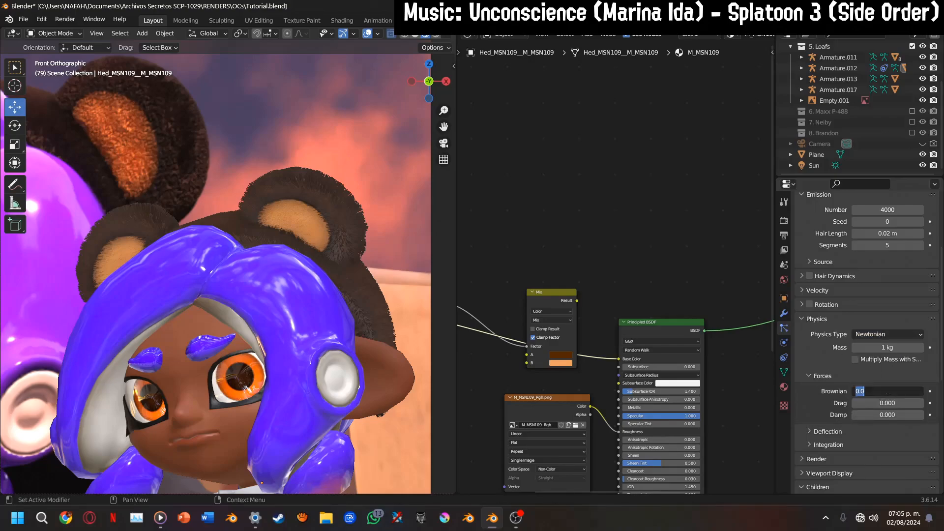
key(BackSpace)
text(.01)
key(Return)
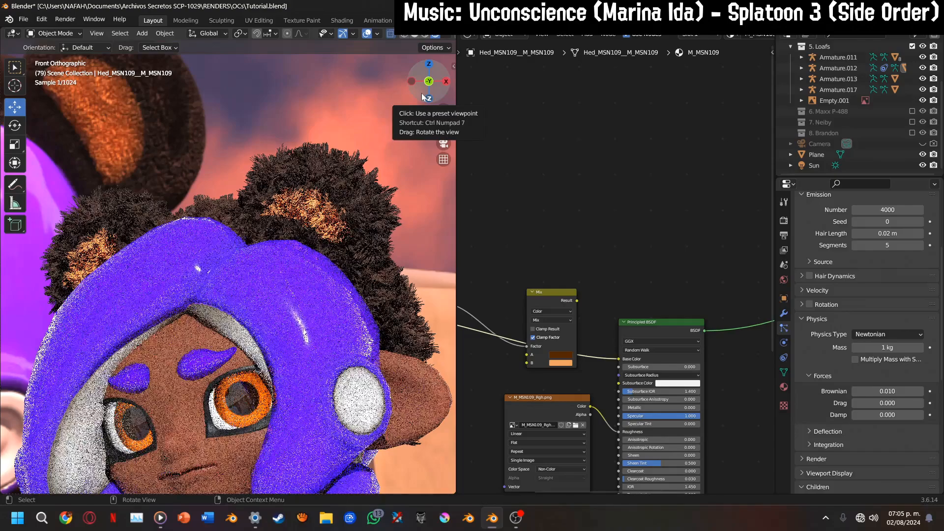
Reset the hair's Brownian force to 0
click(900, 392)
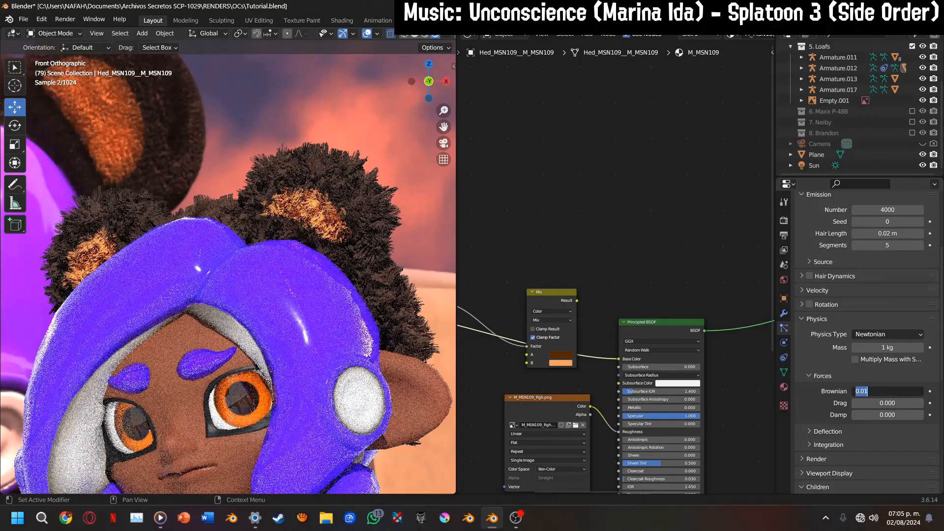
text(0)
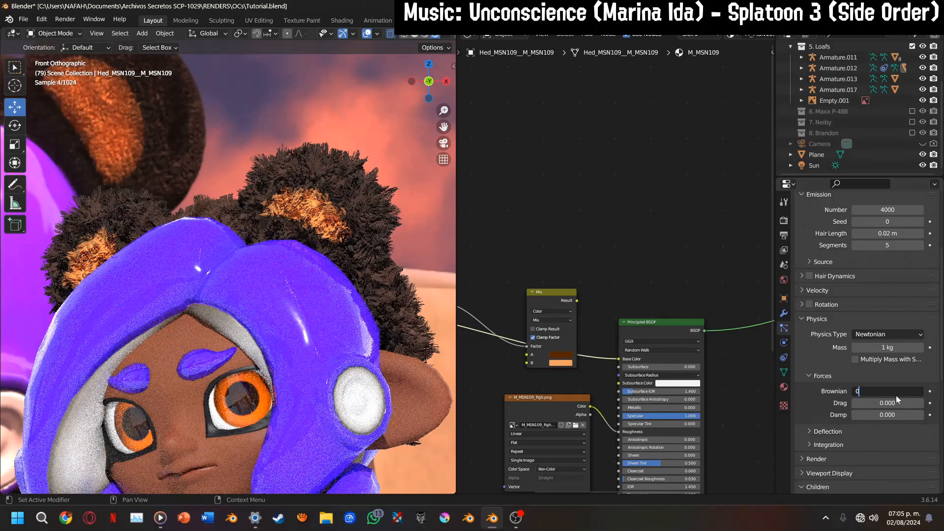
key(Return)
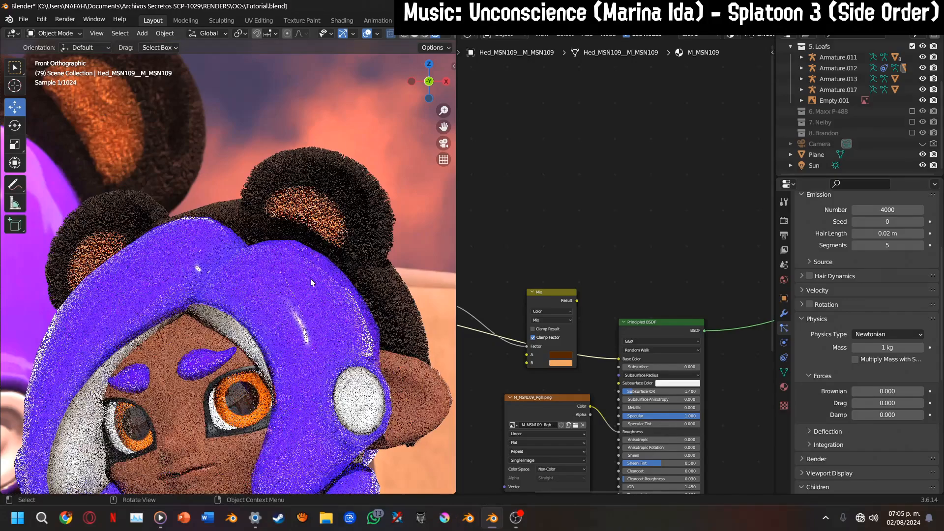
Hide the hair particle system in the viewport and switch the viewport shading back to Material Preview
middle_drag(476, 348, 648, 308)
scroll(635, 290, up, 1)
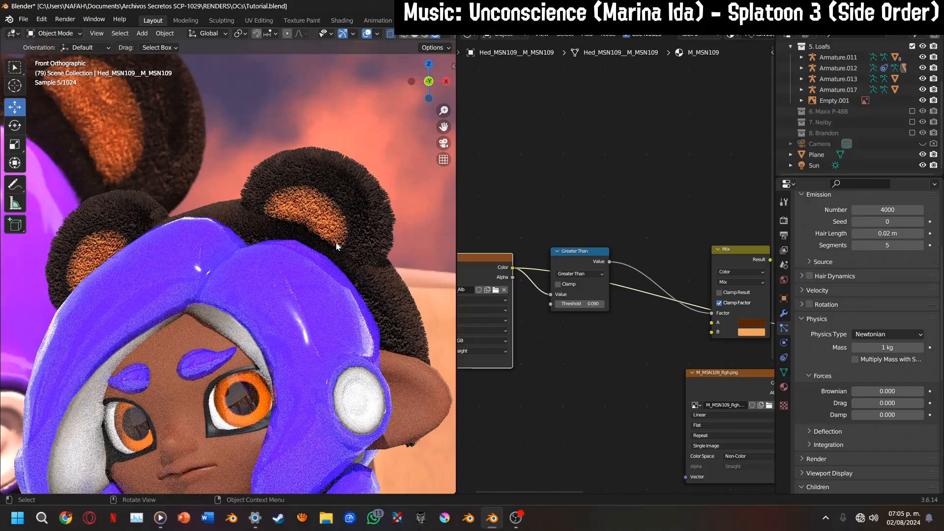
middle_drag(585, 286, 556, 289)
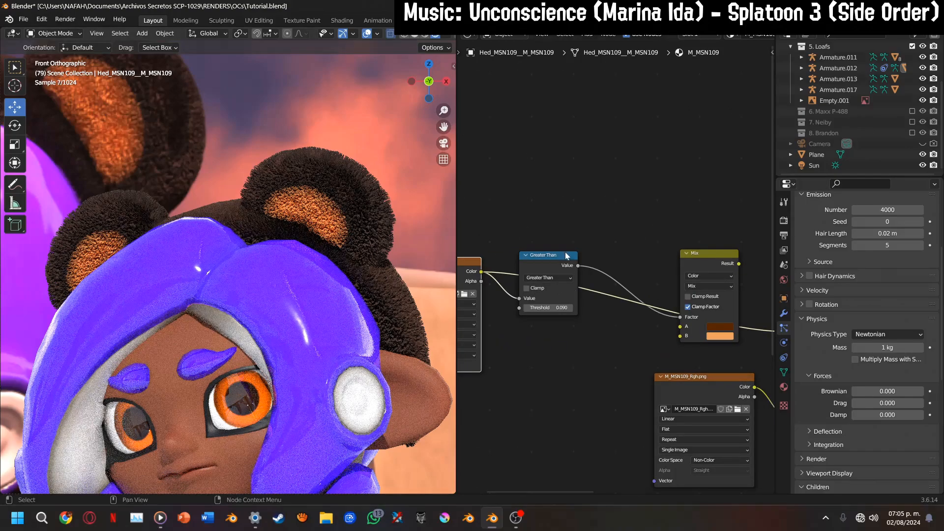
click(558, 265)
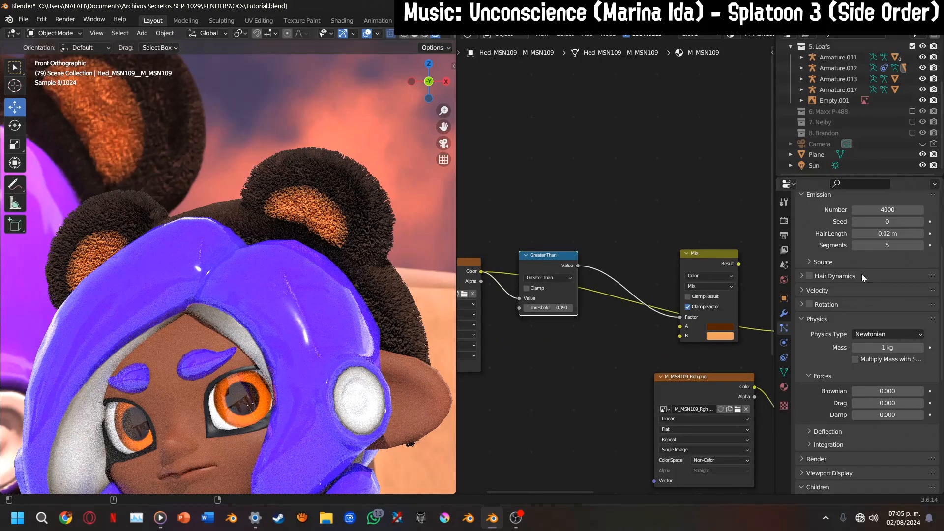
scroll(859, 276, up, 2)
scroll(859, 277, up, 4)
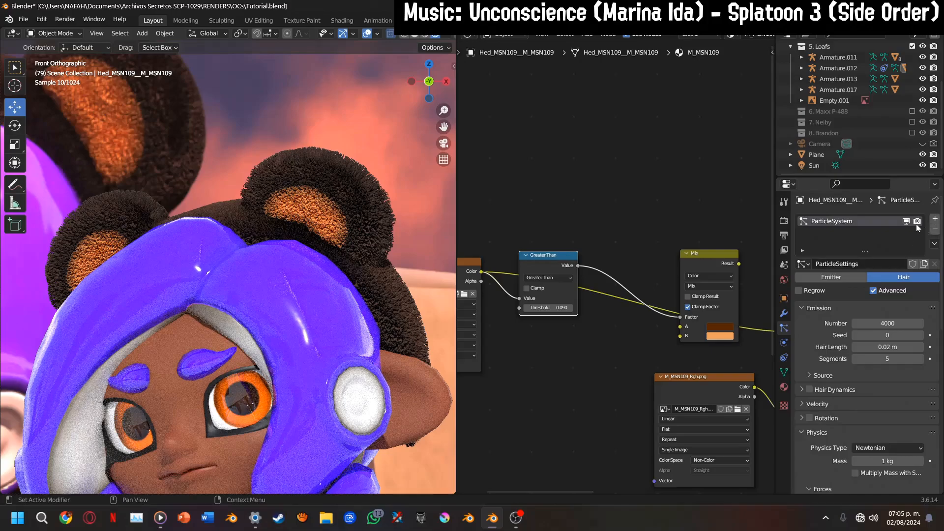
scroll(584, 282, up, 1)
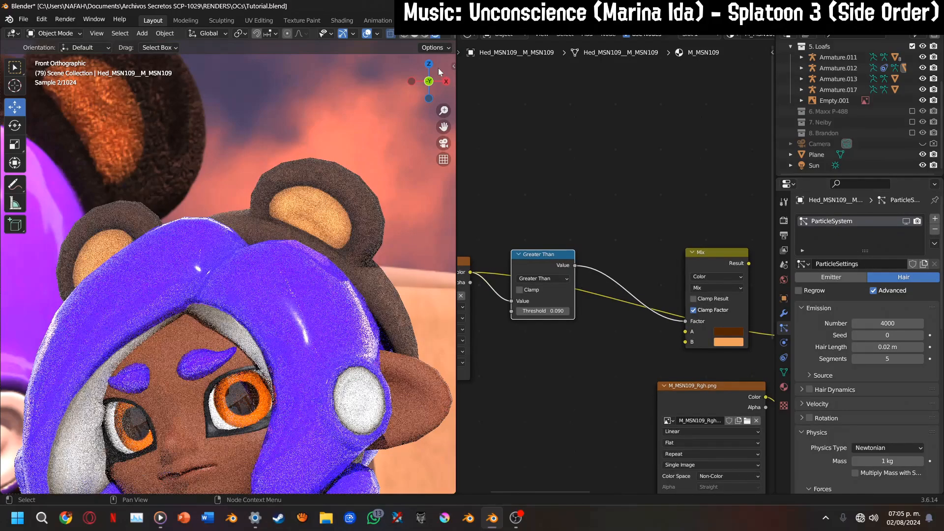
click(427, 37)
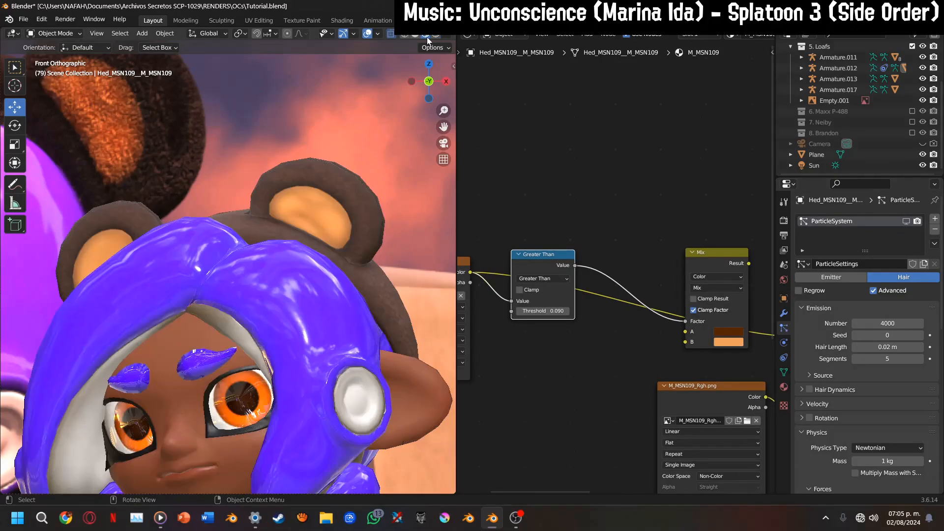
Connect the Mix node's Result to the Principled BSDF's Base Color and make the Principled BSDF the material's surface again
ctrl+shift+click(550, 265)
middle_drag(710, 261, 602, 264)
ctrl+shift+click(639, 266)
drag(612, 264, 664, 337)
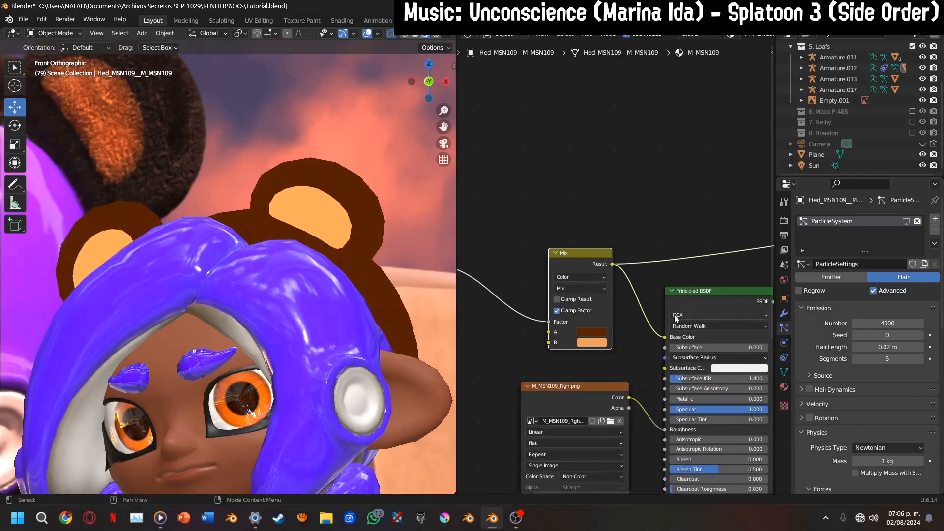
middle_drag(674, 315, 558, 306)
ctrl+shift+click(629, 280)
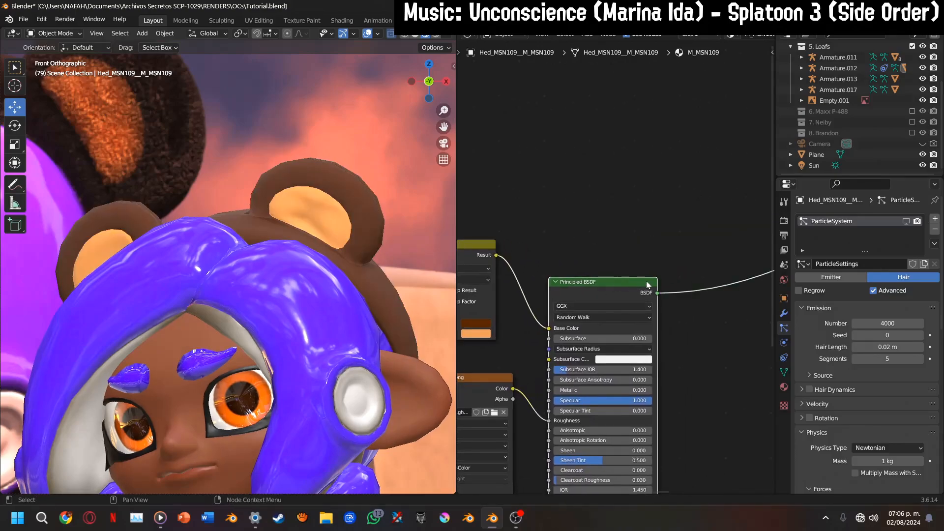
Preview the headgear's Mix colours and an earlier node directly on the model, and restore the Principled BSDF as the surface
middle_drag(524, 319, 645, 130)
middle_drag(460, 224, 615, 405)
drag(468, 268, 720, 152)
middle_drag(670, 194, 537, 219)
ctrl+shift+click(557, 164)
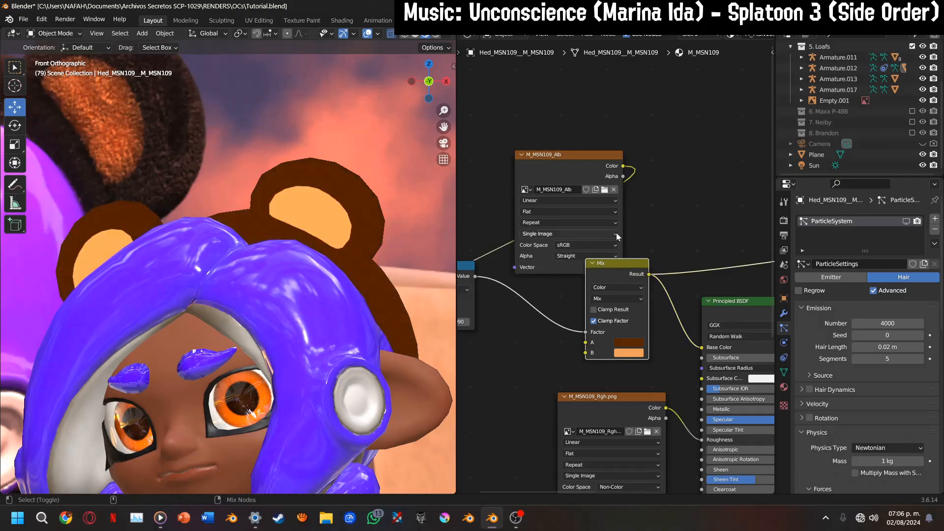
drag(561, 153, 537, 236)
middle_drag(602, 259, 414, 240)
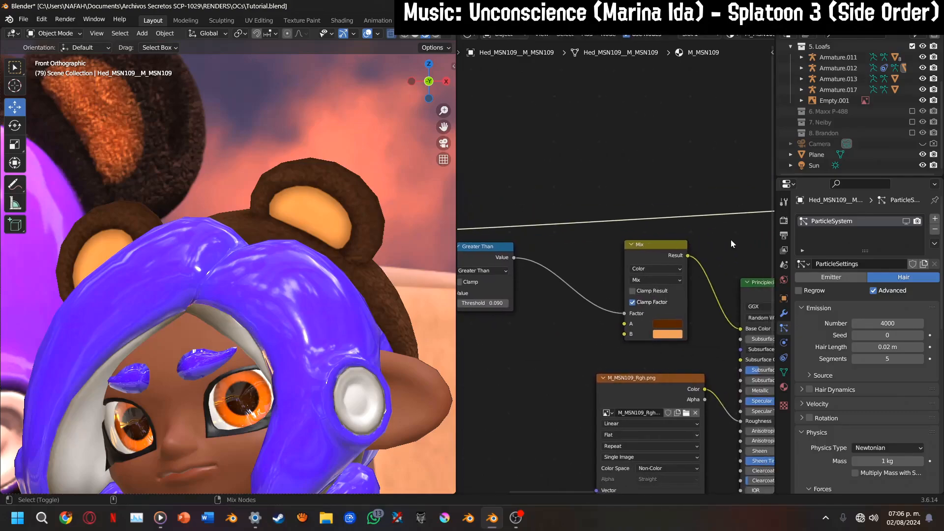
ctrl+shift+click(645, 248)
middle_drag(702, 300, 584, 301)
ctrl+shift+click(652, 300)
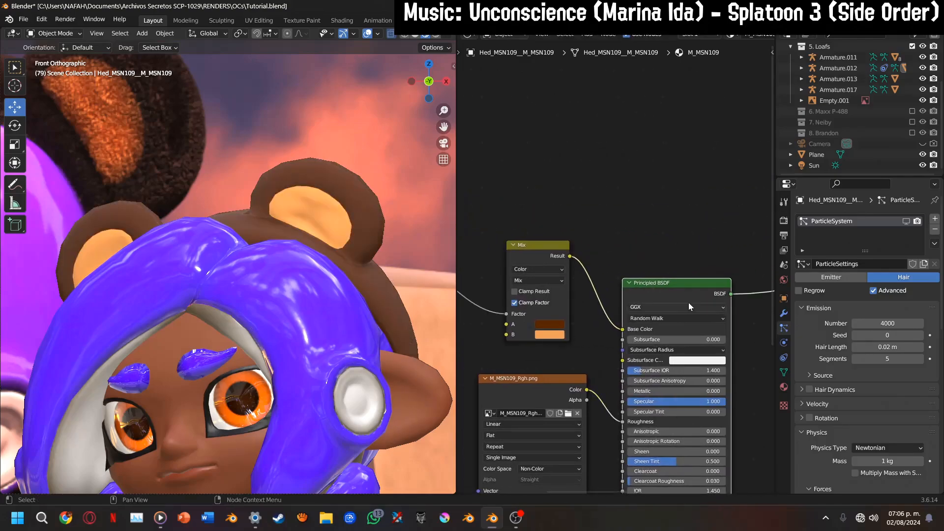
Move the Material Output node close to the Principled BSDF
mouse_move(689, 303)
middle_down()
mouse_move(503, 323)
mouse_move(492, 359)
mouse_move(505, 350)
middle_up()
drag(569, 222, 694, 351)
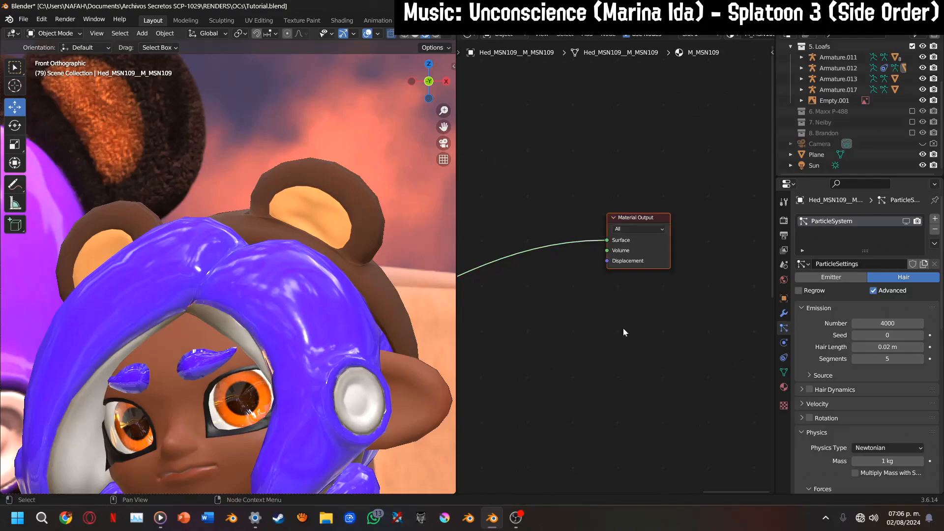
key(g)
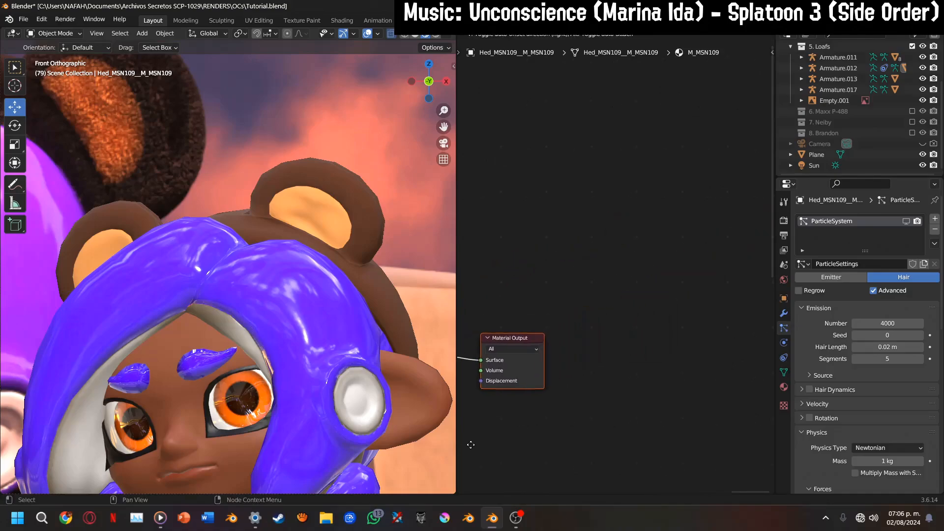
click(459, 448)
middle_drag(590, 396, 563, 357)
key(g)
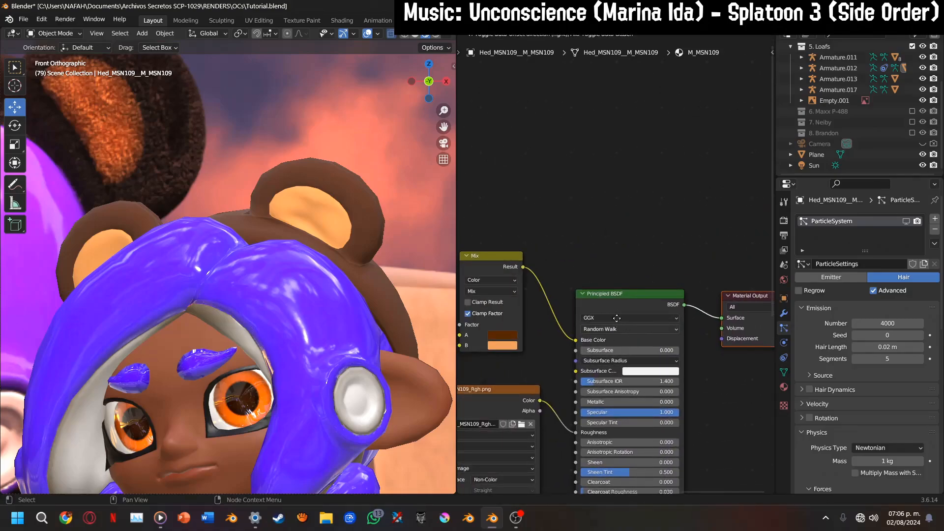
click(618, 314)
Check the finished fur by showing the hair particle system in the viewport, and hide it again
scroll(368, 243, down, 2)
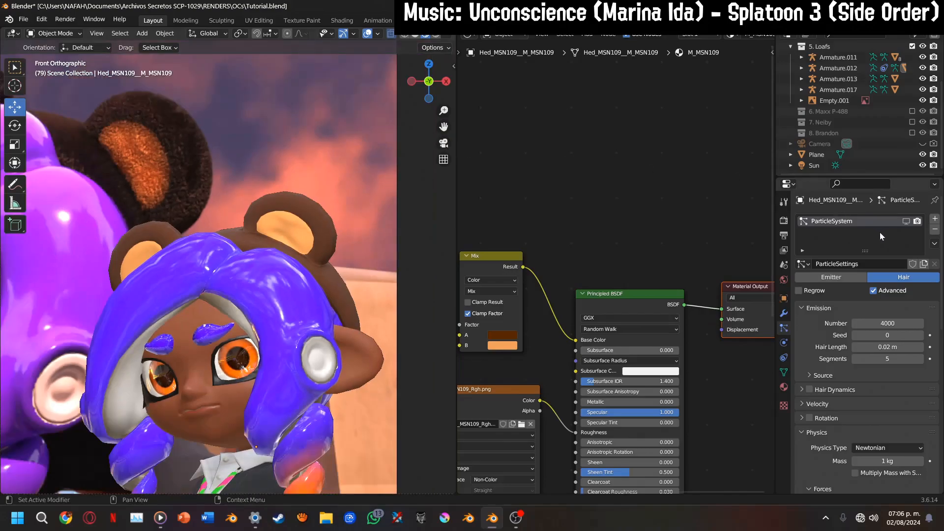
click(907, 222)
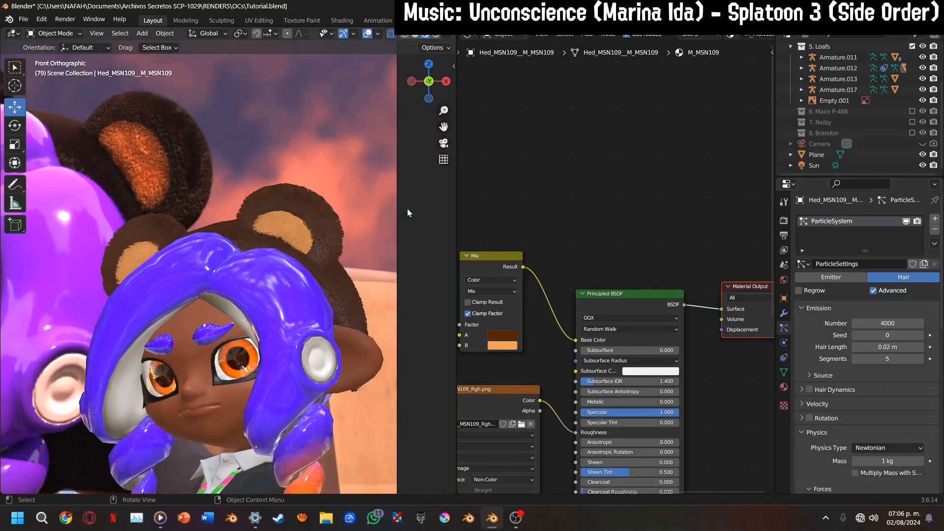
click(905, 222)
Exclude the 5. Loafs collection from the view layer and enable the 6. Maxx P-488 collection
middle_drag(873, 127, 868, 160)
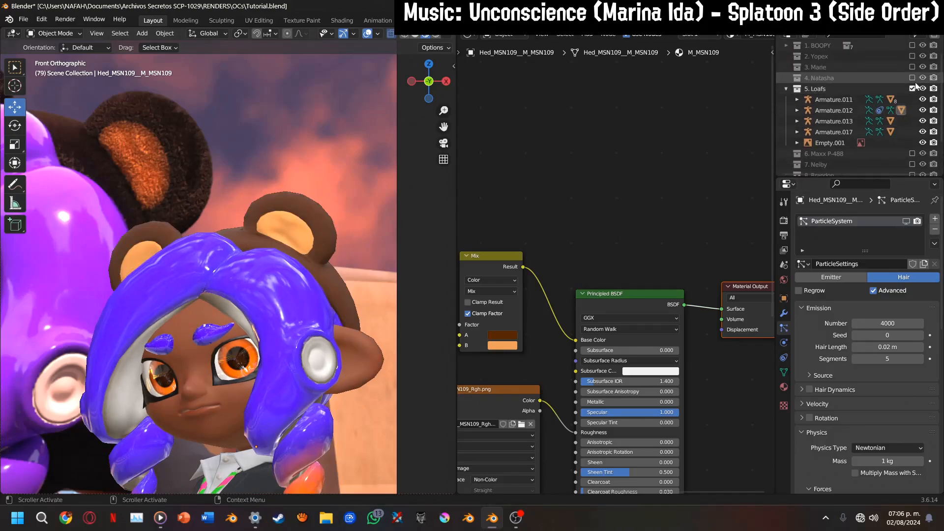
click(912, 88)
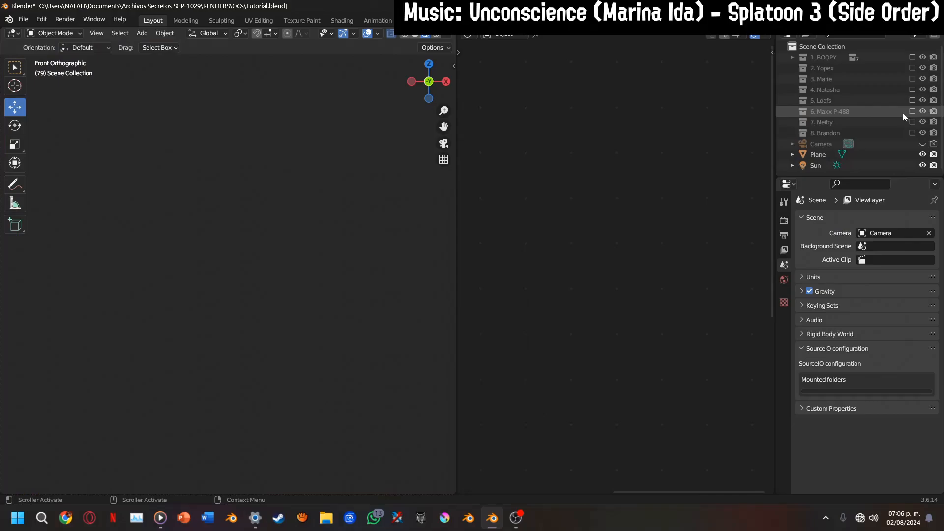
click(913, 112)
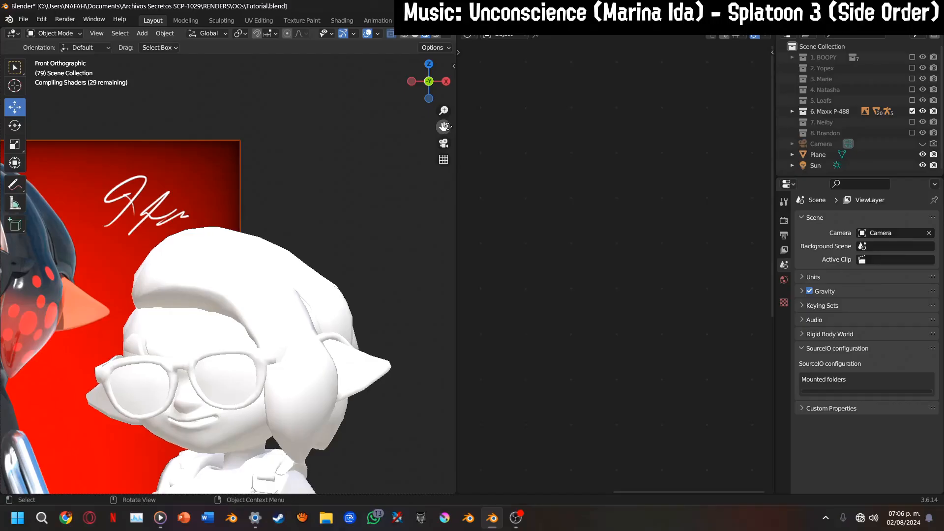
Frame the character beside the reference image, select its hair mesh and widen the node editor showing the Pelo material
drag(444, 126, 567, 102)
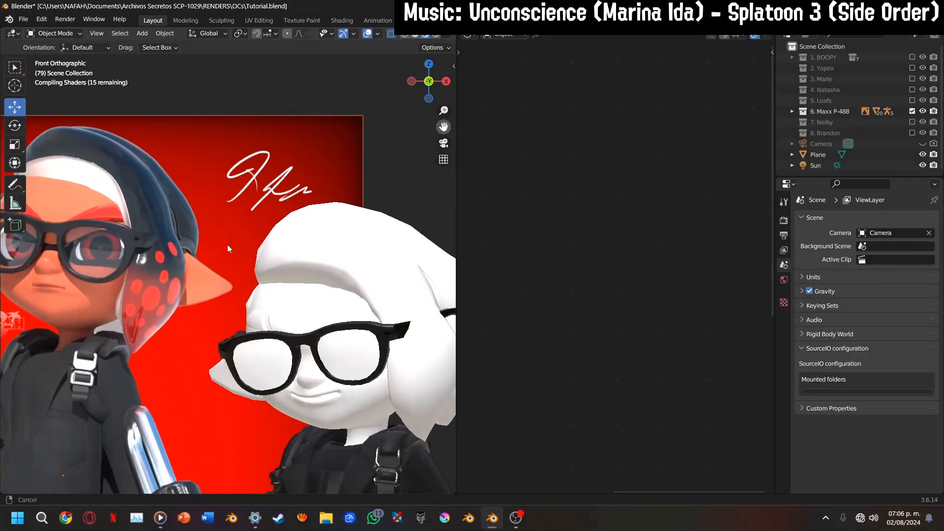
click(171, 275)
scroll(376, 218, down, 2)
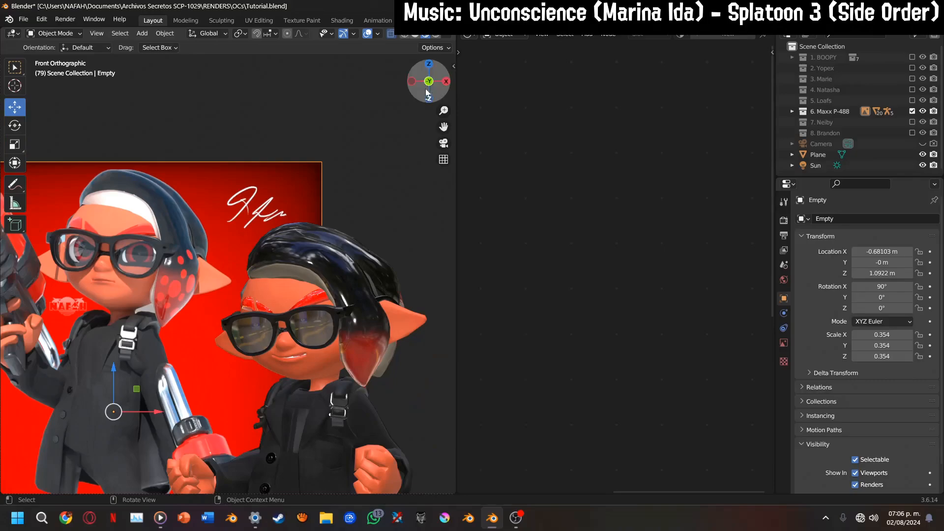
drag(427, 92, 368, 97)
click(288, 248)
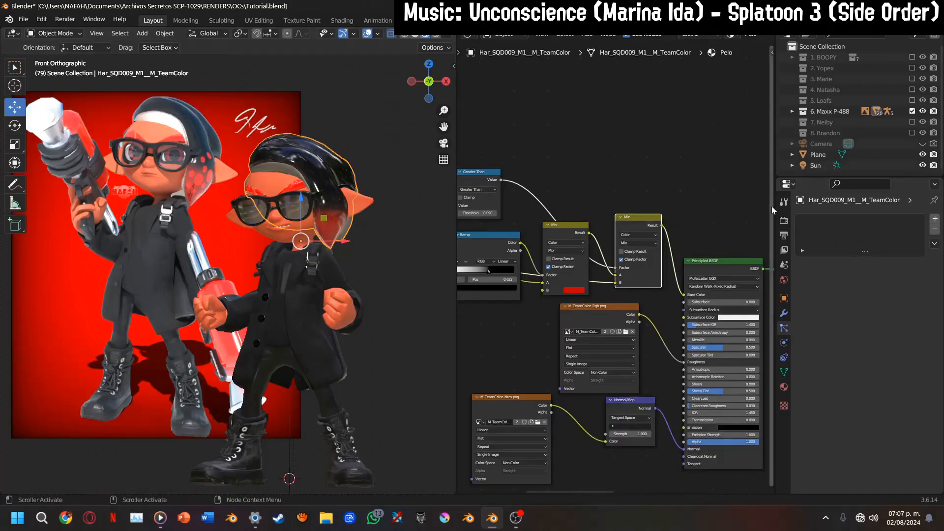
drag(771, 205, 922, 206)
scroll(264, 170, up, 2)
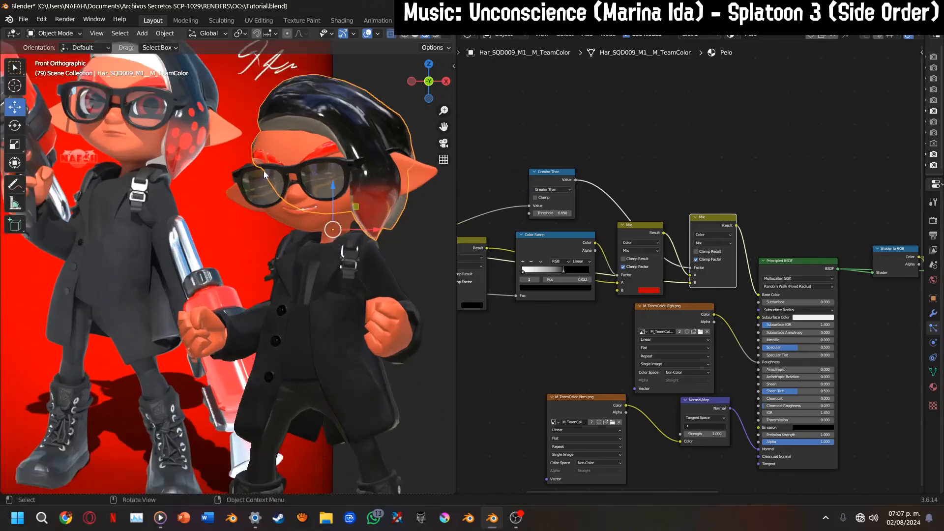
scroll(263, 170, up, 1)
drag(445, 127, 482, 242)
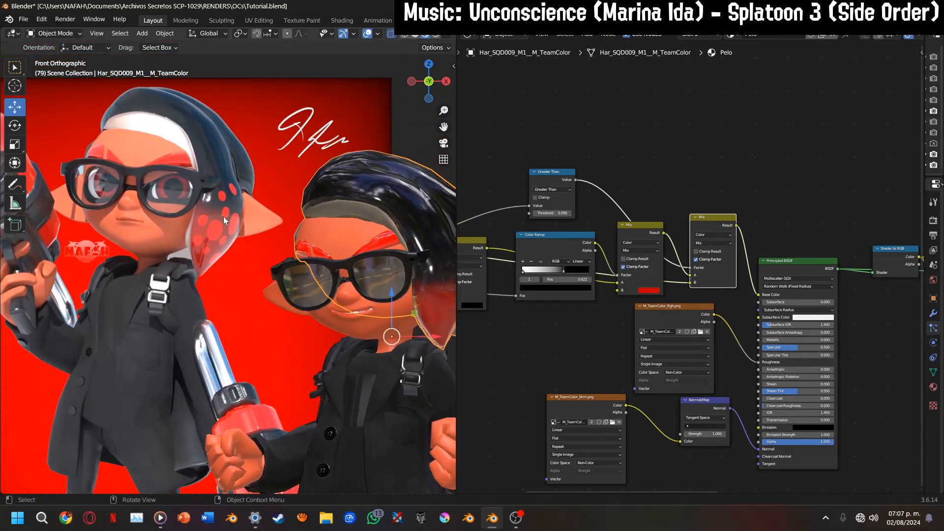
Delete the Shader to RGB, Color Ramp, Hue/Saturation/Value and Mix nodes located after the Principled BSDF
middle_drag(743, 349, 471, 365)
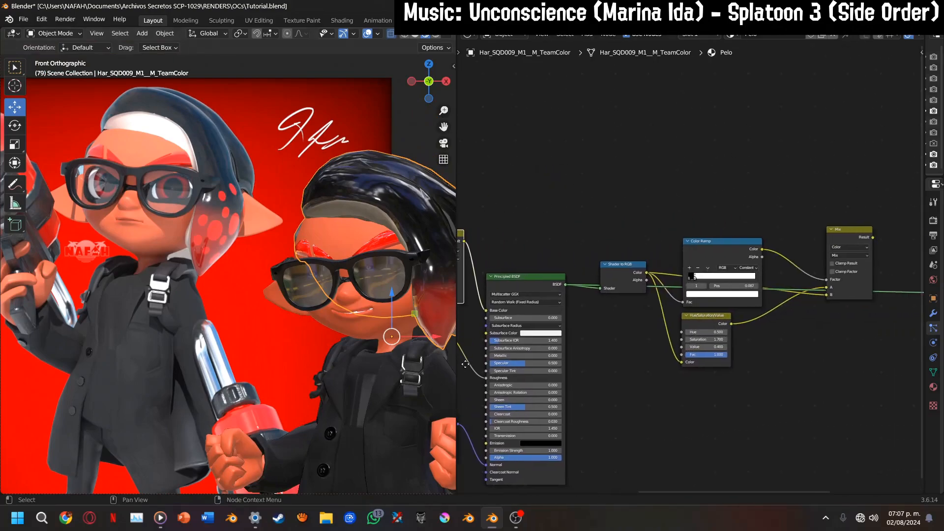
drag(620, 202, 853, 431)
key(x)
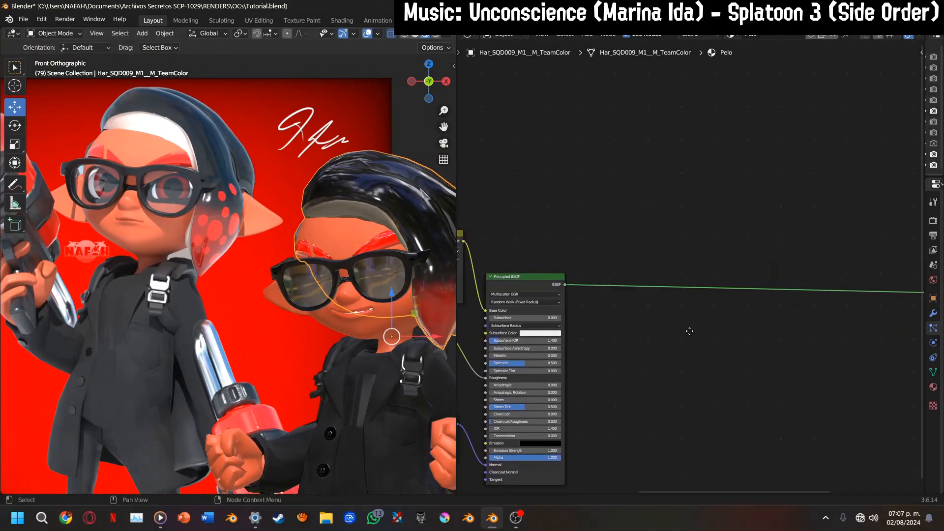
Spread out the Principled BSDF, roughness texture and normal map nodes to make room after the Mix nodes
middle_drag(689, 330, 527, 329)
scroll(527, 329, up, 3)
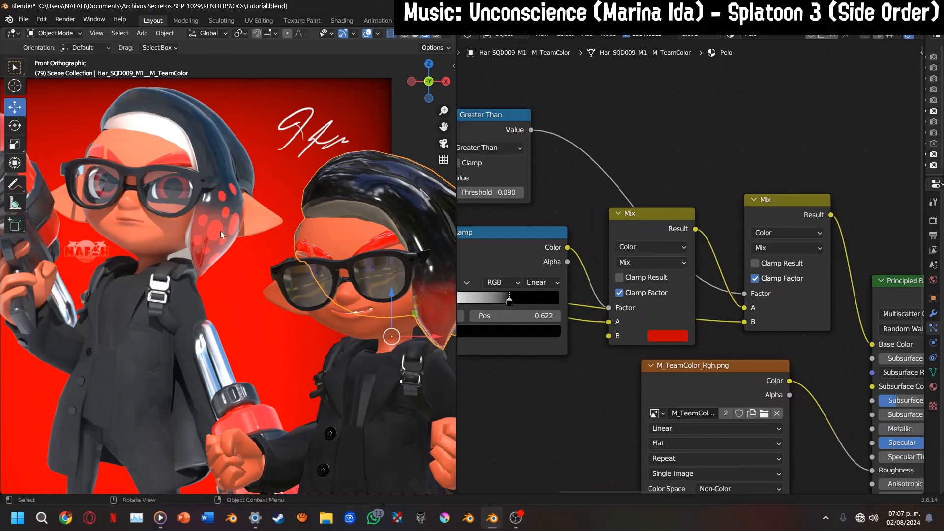
mouse_move(700, 357)
middle_down()
mouse_move(665, 317)
mouse_move(692, 324)
mouse_move(702, 365)
middle_up()
drag(680, 381, 735, 433)
scroll(683, 362, down, 6)
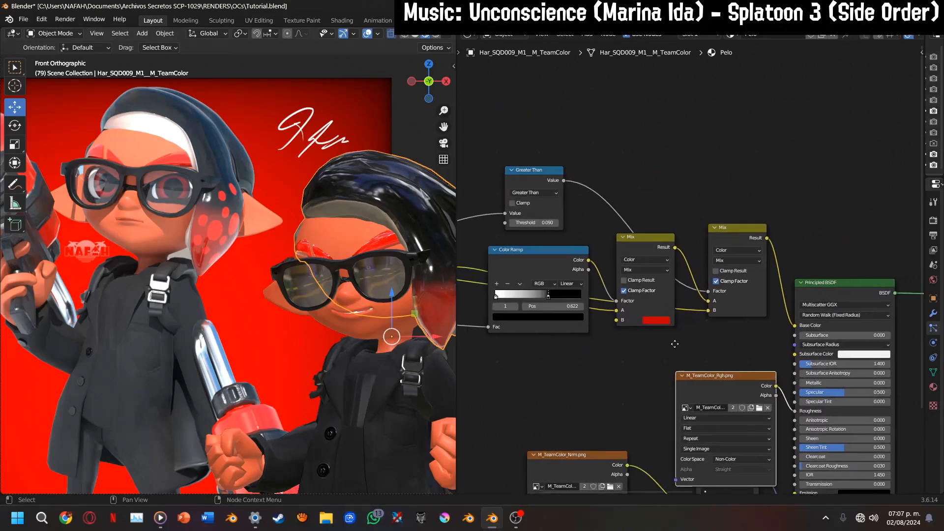
middle_drag(675, 343, 539, 315)
click(692, 268)
drag(692, 268, 857, 224)
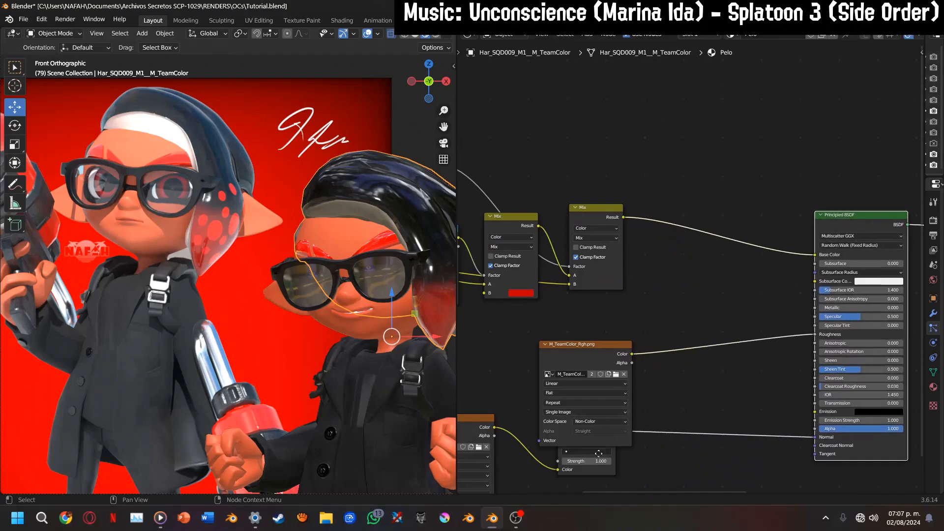
middle_drag(585, 484, 597, 430)
drag(600, 420, 640, 458)
drag(600, 378, 788, 396)
click(487, 381)
drag(487, 380, 659, 436)
Insert a copy of the Mix node between the last Mix and the Principled BSDF's Base Color, and move the roughness texture clear
middle_drag(631, 167, 615, 255)
scroll(615, 255, up, 4)
click(562, 249)
key(shift+d)
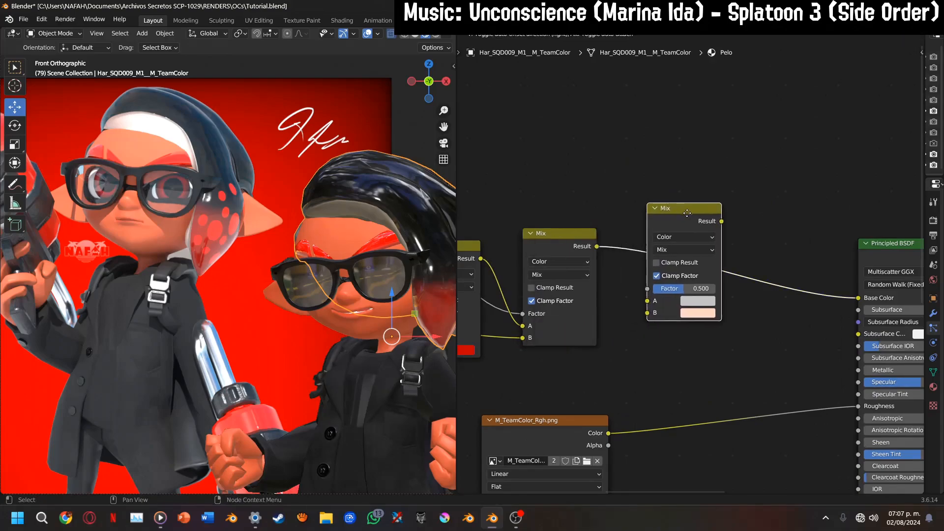
click(729, 225)
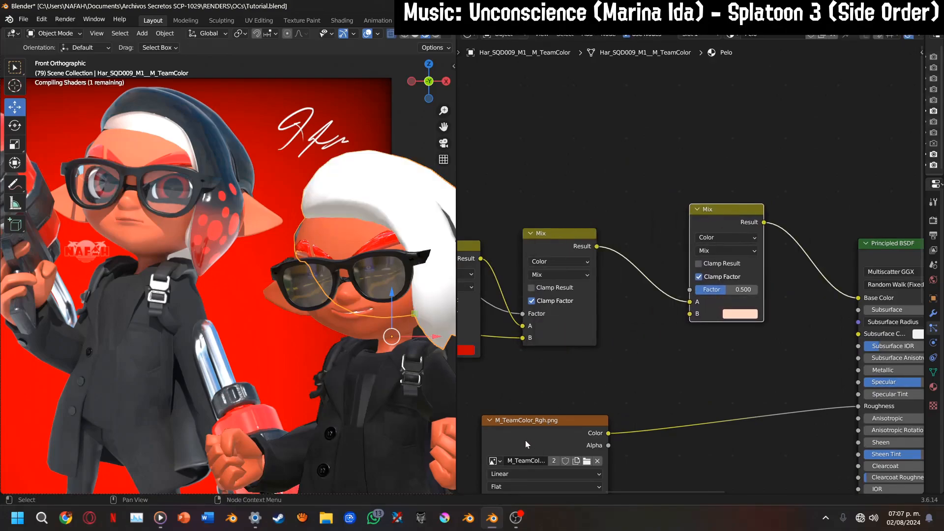
drag(544, 440, 760, 399)
middle_drag(727, 350, 782, 329)
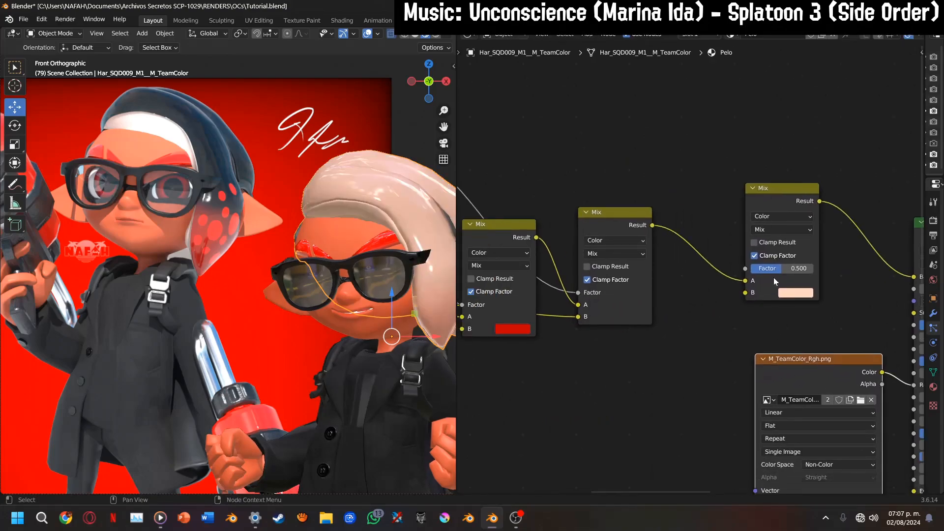
Duplicate the M_TeamColor_Alb.png texture node and place the copy below the Color Ramp
drag(745, 269, 642, 367)
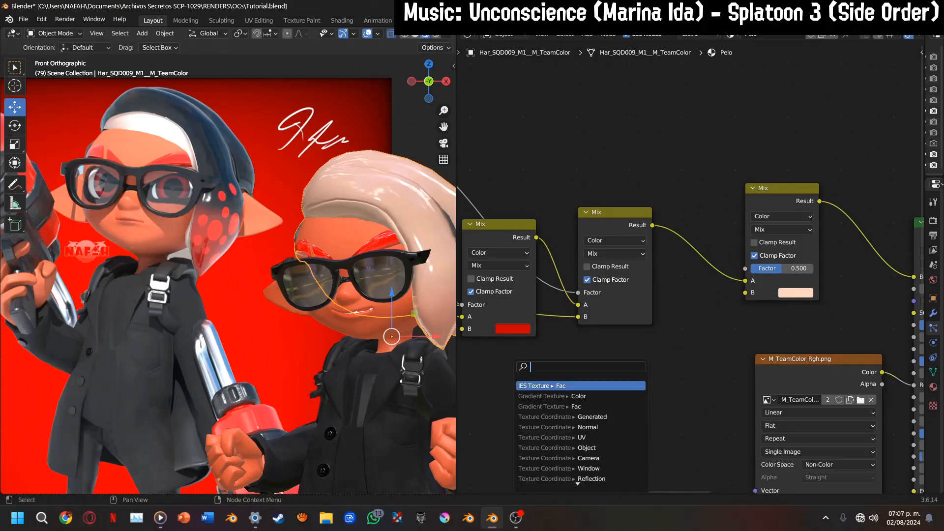
key(Escape)
scroll(527, 417, down, 4)
middle_drag(527, 418, 728, 382)
middle_drag(660, 346, 700, 335)
middle_drag(595, 332, 691, 345)
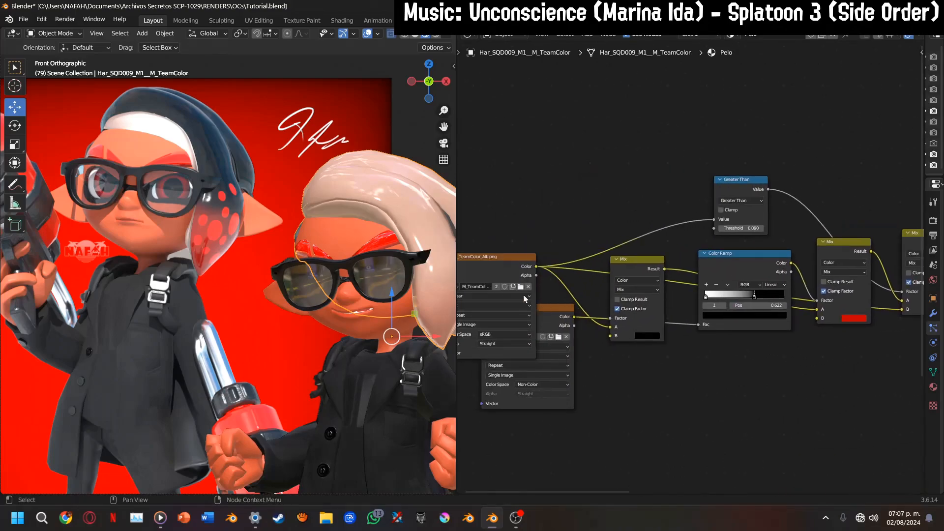
key(shift+d)
click(773, 369)
Load M_TeamColor_Trm.png into the duplicated image texture node
middle_drag(773, 369, 626, 356)
scroll(626, 357, up, 2)
click(651, 362)
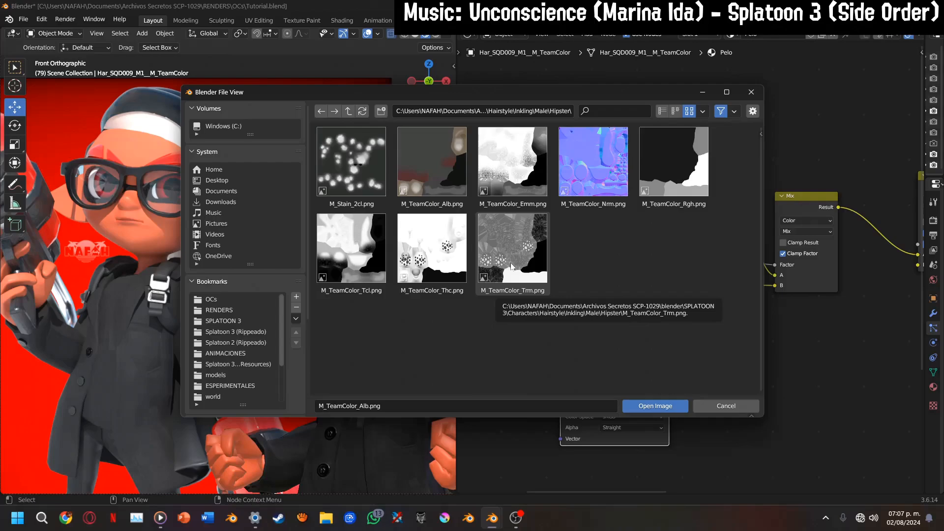
double_click(512, 267)
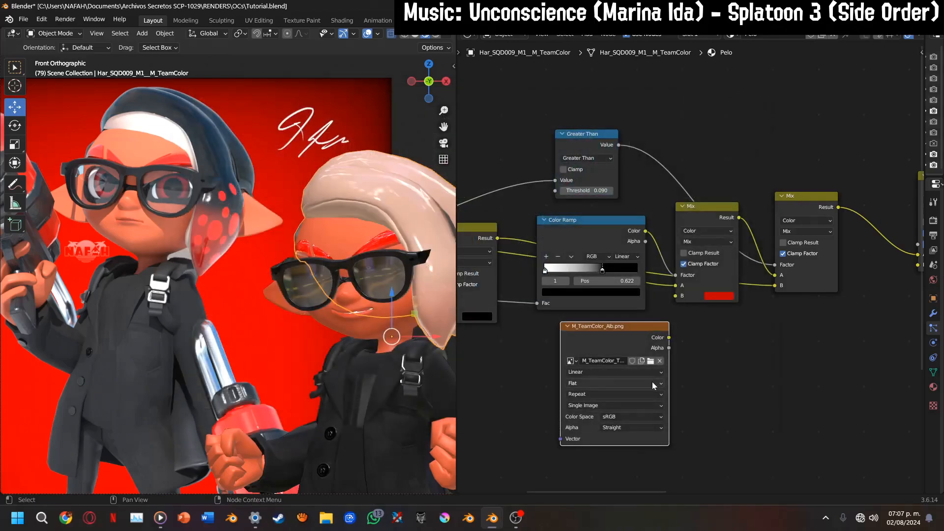
Duplicate the Color Ramp beside the new texture and connect the texture's Color to the copy's Fac
scroll(558, 246, up, 3)
click(552, 233)
key(shift+d)
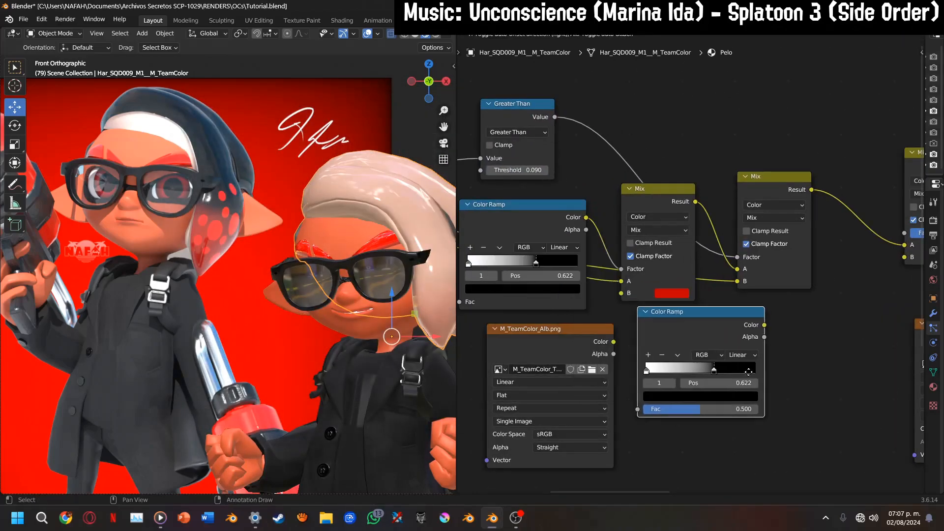
click(735, 343)
drag(608, 343, 642, 412)
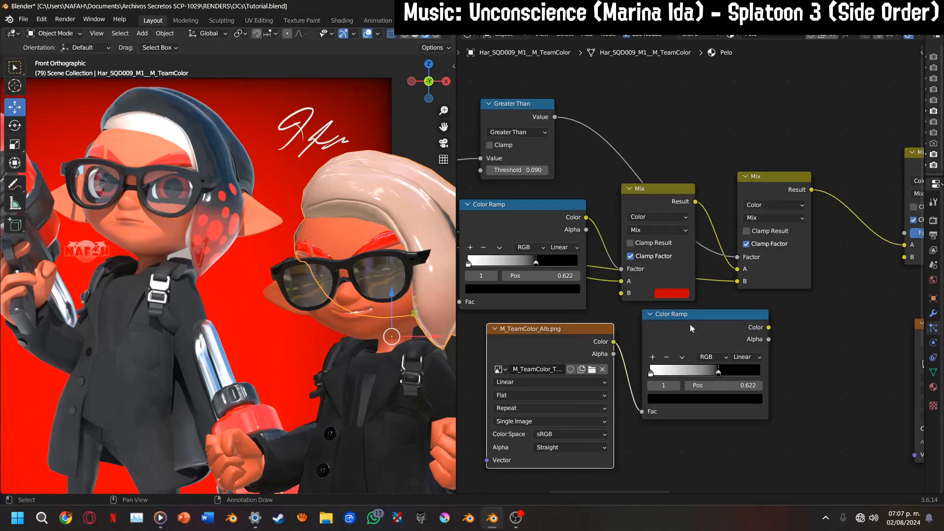
Preview the new Color Ramp on the hair and reverse its gradient to black-to-white, with the black stop at 0.386
drag(444, 127, 313, 121)
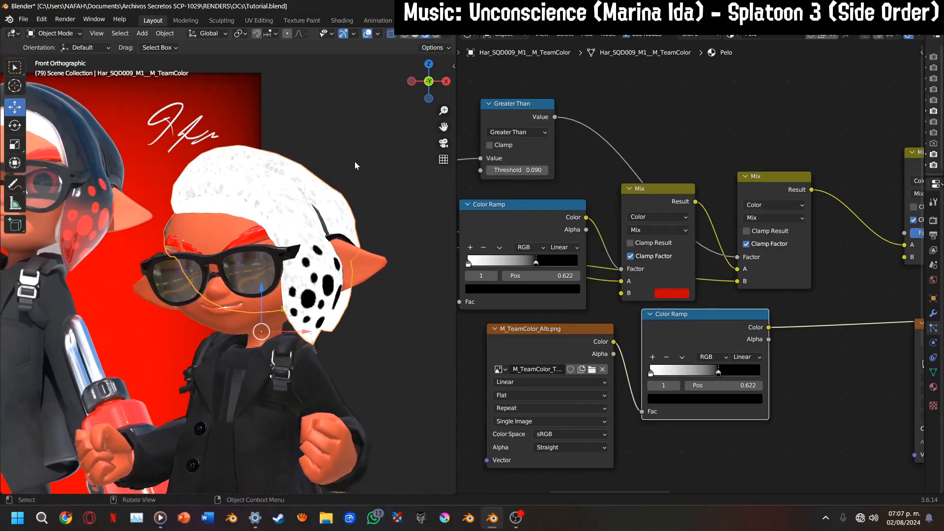
scroll(354, 165, up, 3)
scroll(742, 376, up, 3)
middle_drag(701, 387, 652, 379)
drag(590, 393, 792, 415)
mouse_move(681, 398)
mouse_down()
mouse_move(635, 396)
mouse_move(613, 406)
mouse_move(631, 409)
mouse_up()
middle_drag(699, 391, 639, 405)
Insert a Hue/Saturation/Value node after the new Color Ramp and set its Value to 2
key(shift+a)
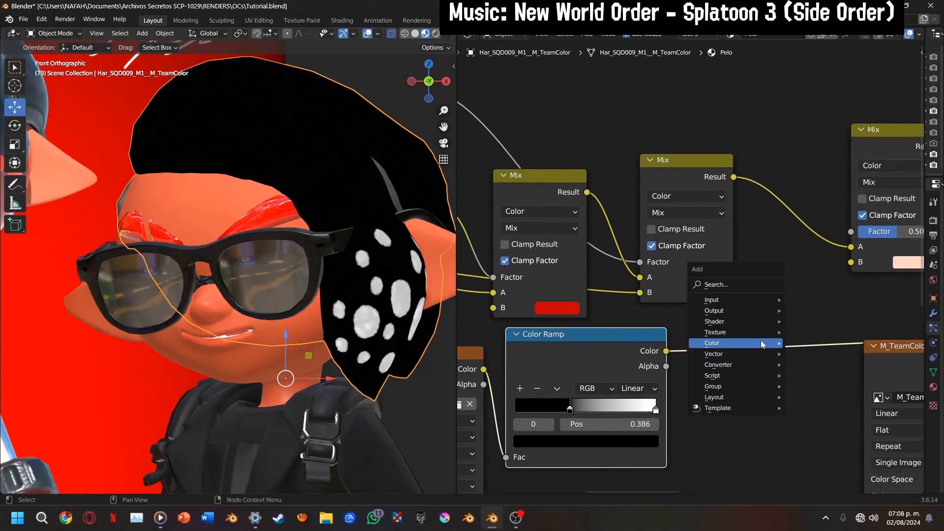
mouse_move(776, 339)
click(856, 361)
click(730, 358)
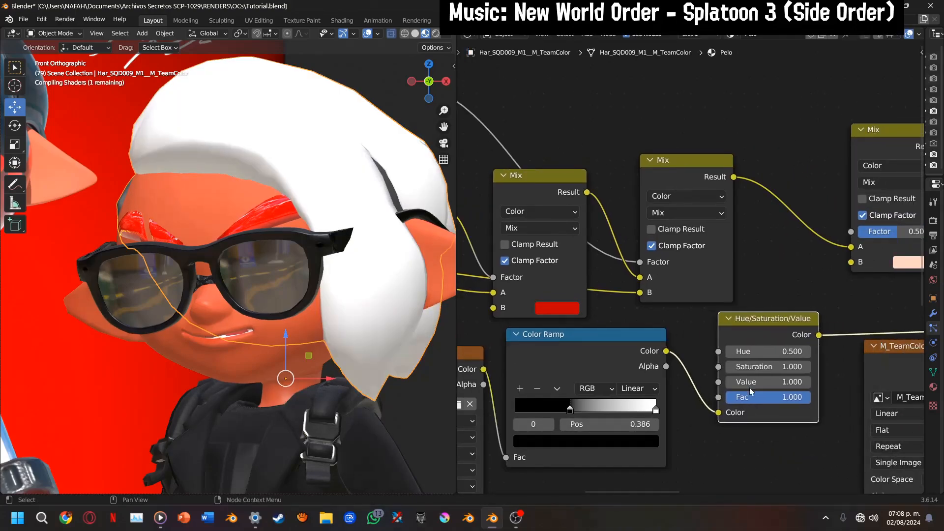
click(767, 381)
text(2)
key(Return)
Set the interpolation of the image texture feeding the new Color Ramp to Cubic
mouse_move(695, 387)
middle_down()
mouse_move(600, 418)
mouse_move(569, 414)
middle_up()
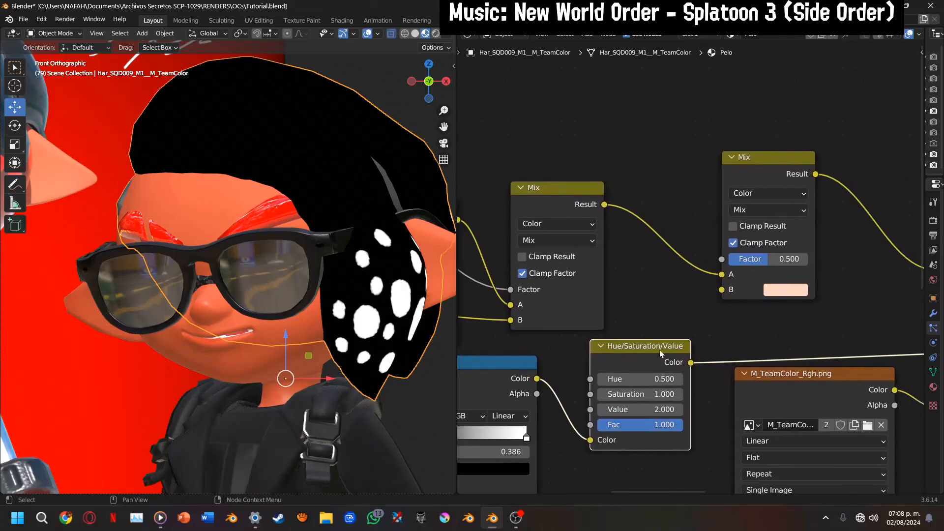
middle_drag(575, 358, 888, 260)
click(599, 356)
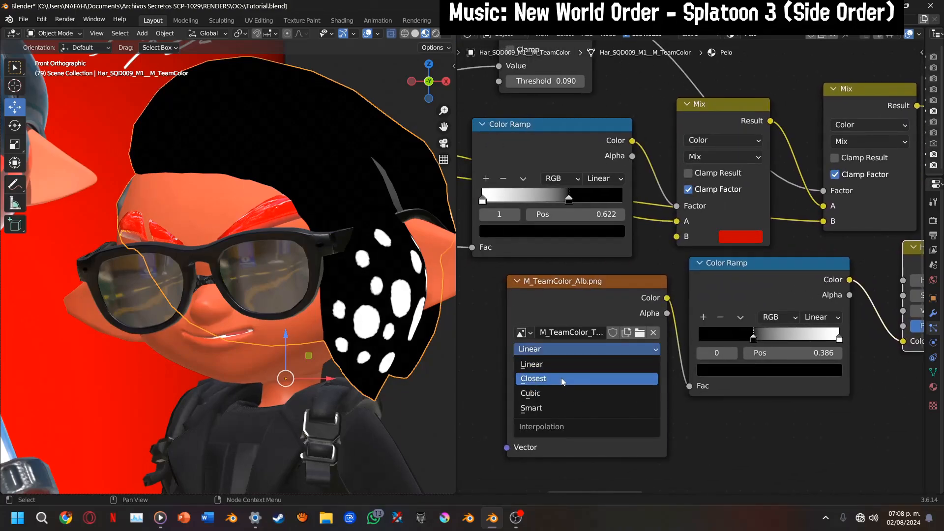
click(556, 391)
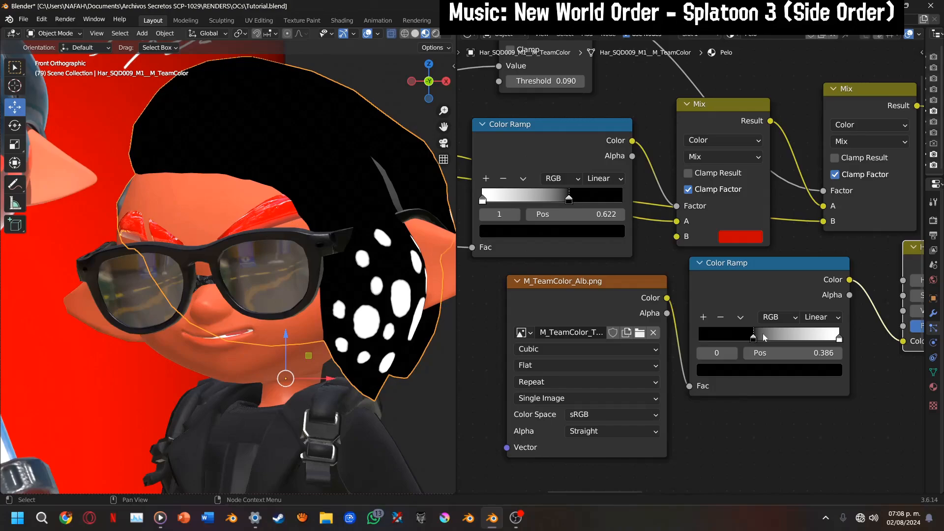
Connect the Hue/Saturation/Value node's Color to the last Mix node's Factor and set that Mix's B colour to bright red
middle_drag(763, 333, 451, 414)
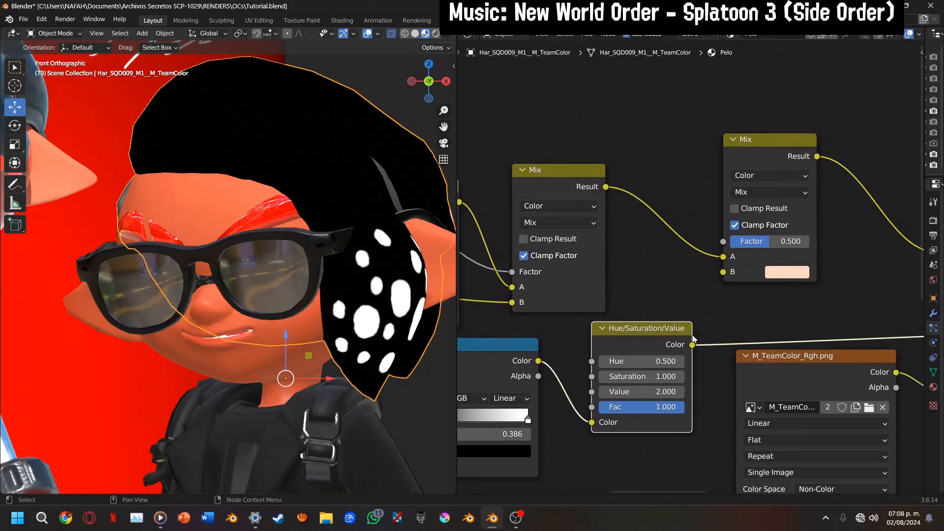
drag(723, 241, 693, 345)
drag(754, 153, 797, 185)
middle_drag(783, 300, 711, 286)
click(756, 290)
click(758, 208)
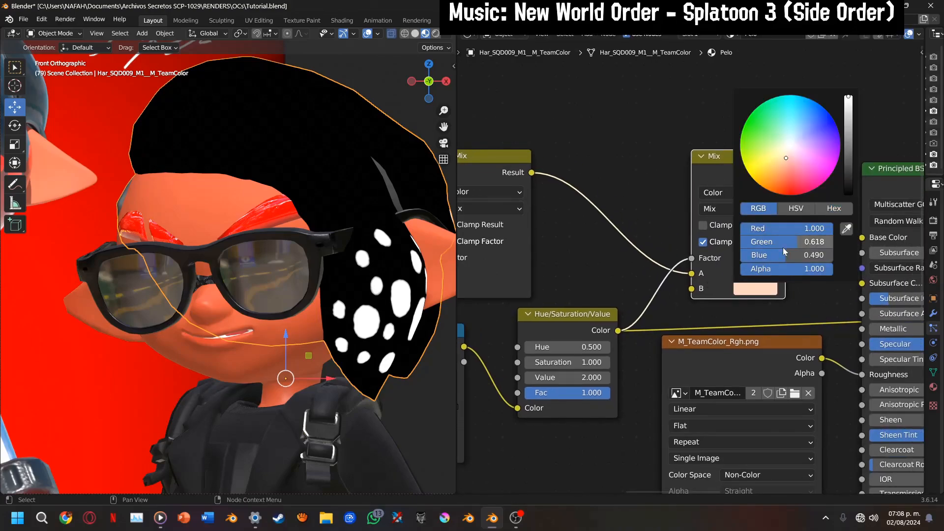
drag(783, 246, 721, 257)
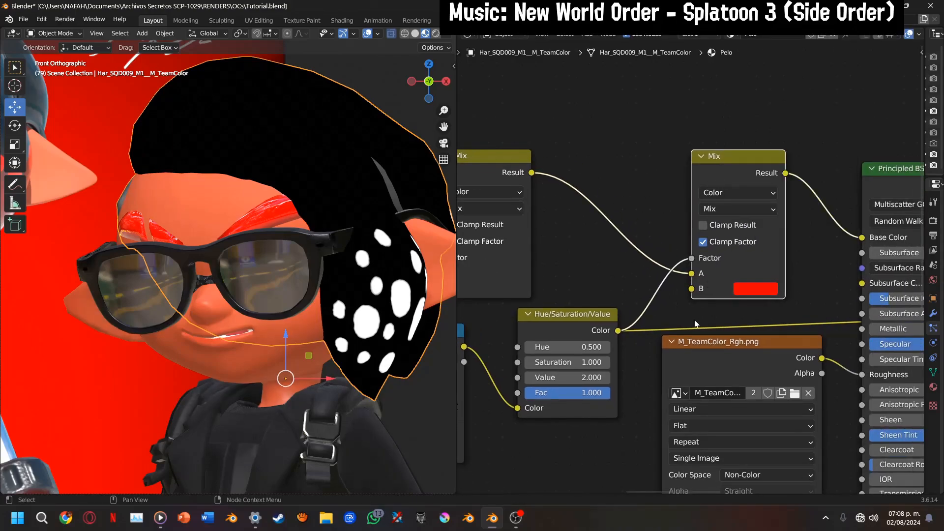
Switch the hair preview back to the Principled BSDF shader
middle_drag(695, 323, 469, 343)
click(738, 224)
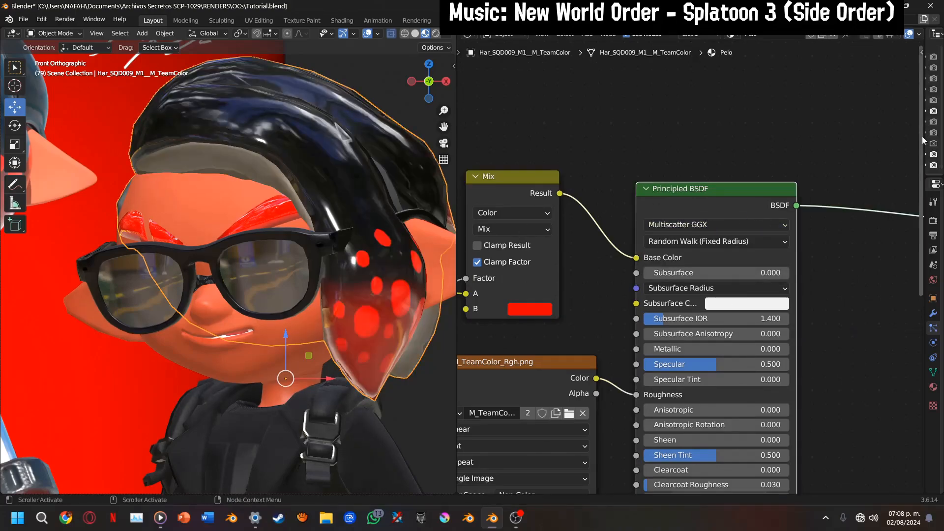
scroll(417, 278, down, 3)
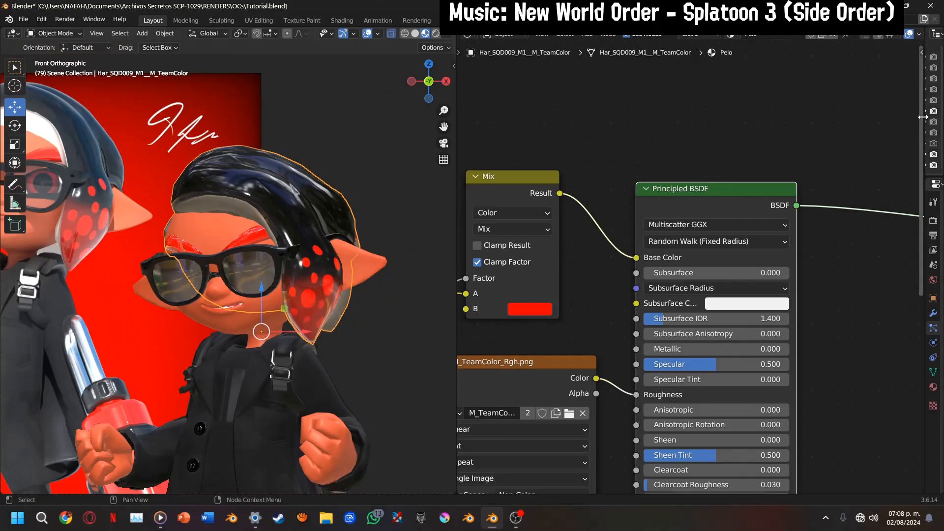
Compare Maxx with the reference, exclude the 6. Maxx P-488 collection and include 7. Neiby in the view layer
drag(921, 117, 776, 144)
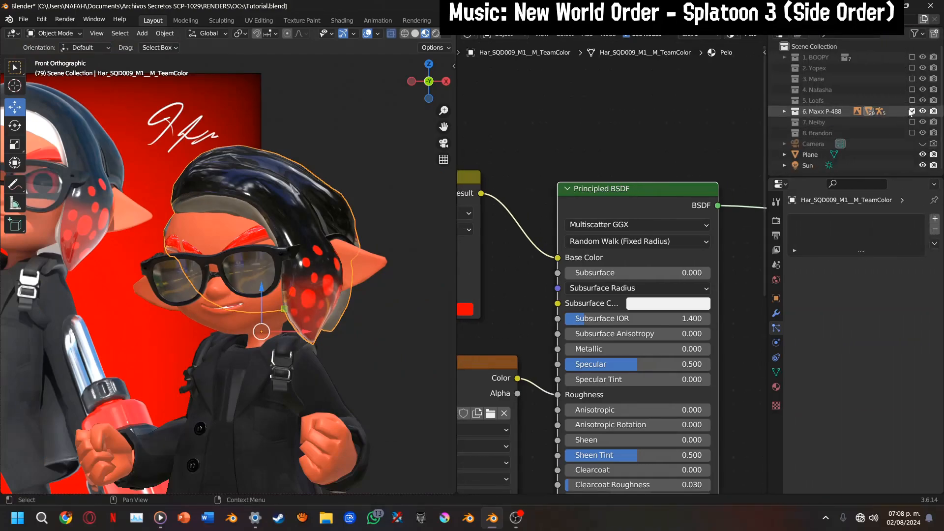
drag(444, 126, 548, 160)
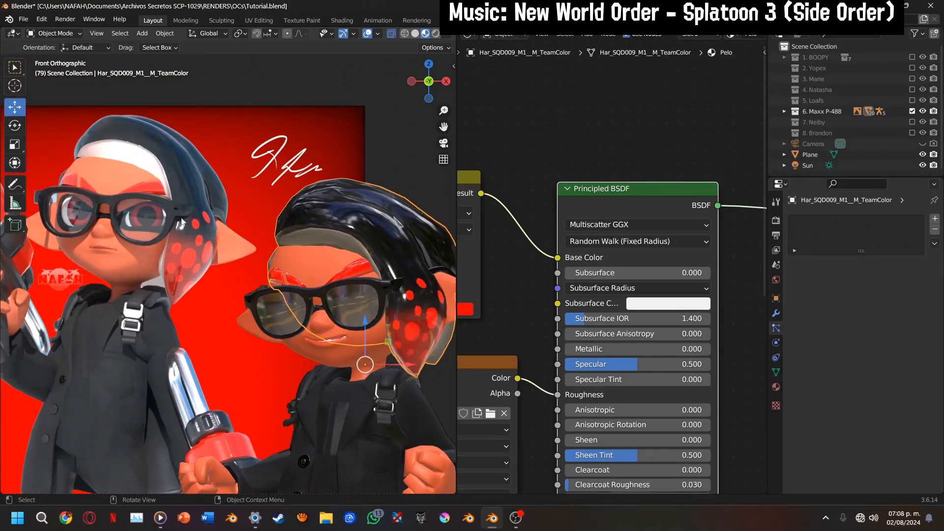
scroll(178, 249, up, 3)
scroll(296, 275, down, 4)
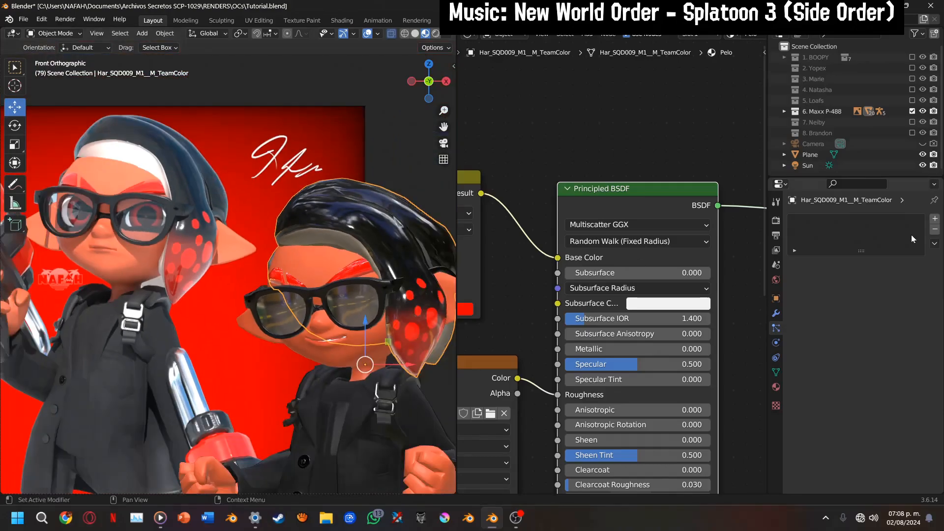
click(912, 111)
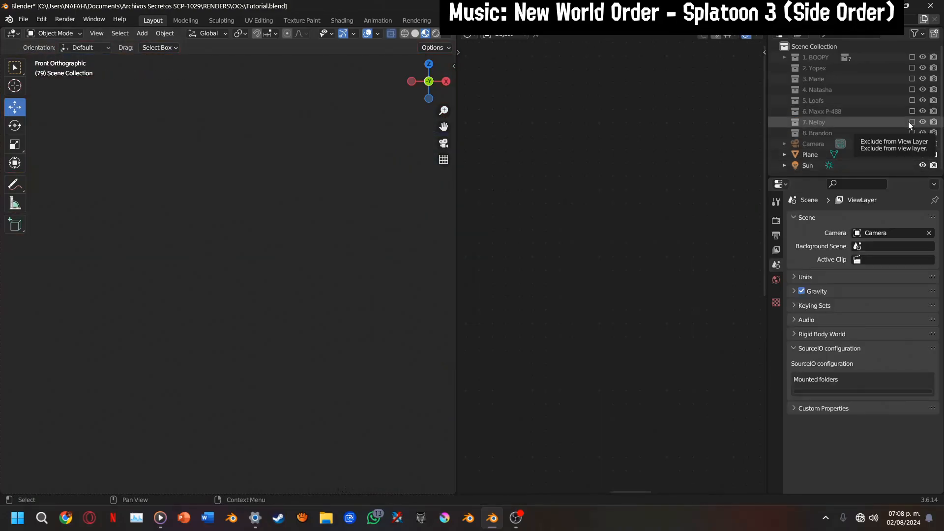
click(912, 122)
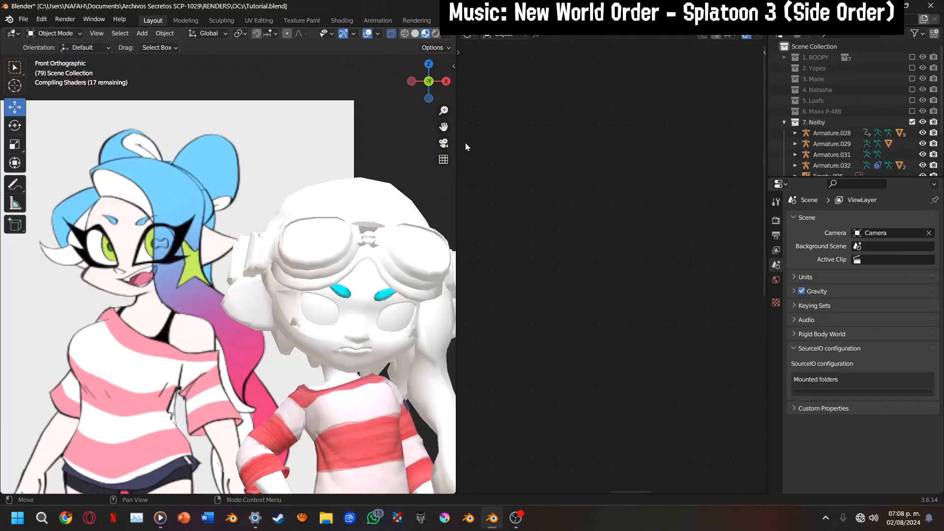
drag(443, 126, 433, 79)
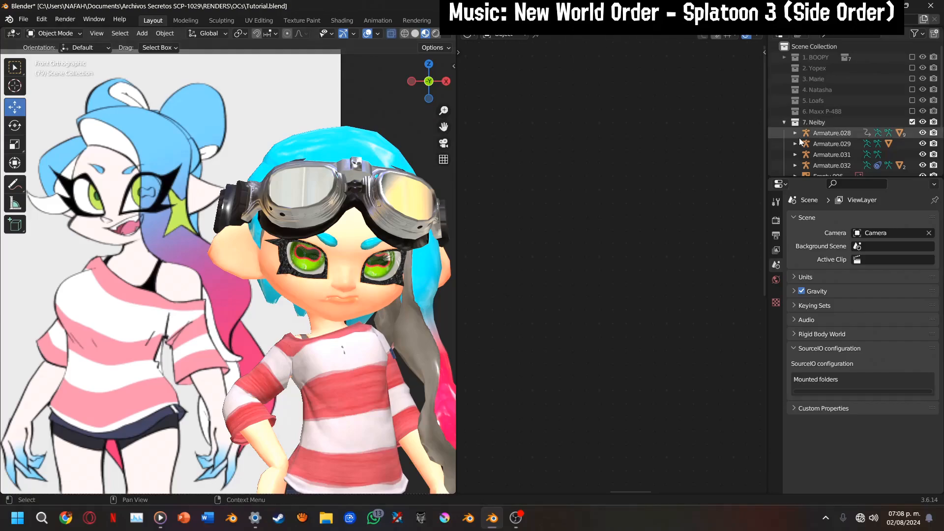
Select Armature.028 in the 7. Neiby collection and put its skeleton in Rest Position
click(834, 154)
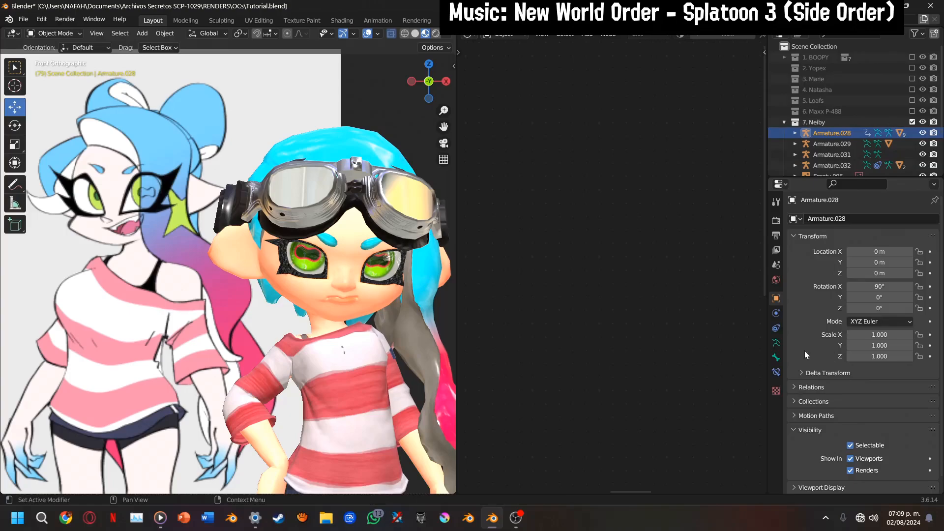
click(777, 342)
click(899, 251)
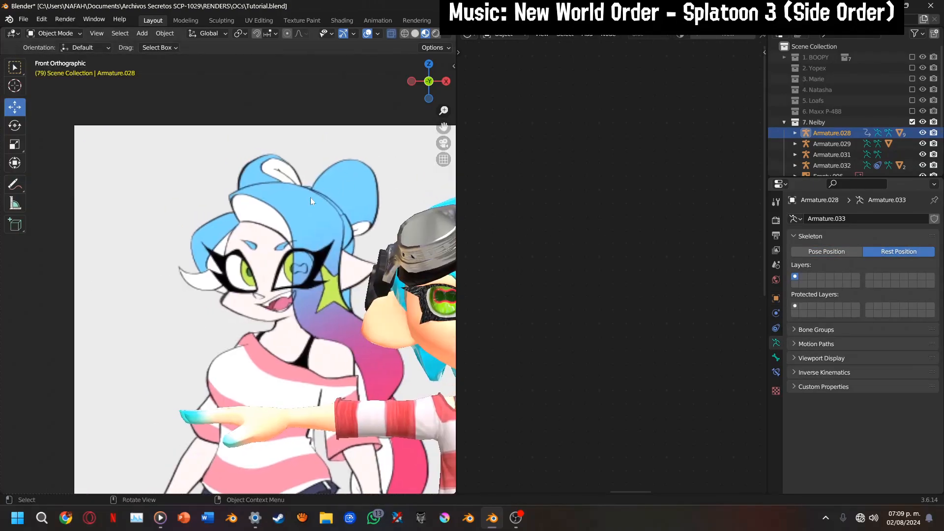
Circle the reference drawing's hair buns and side lock with freehand annotations, and erase the strokes
scroll(311, 196, up, 2)
click(15, 185)
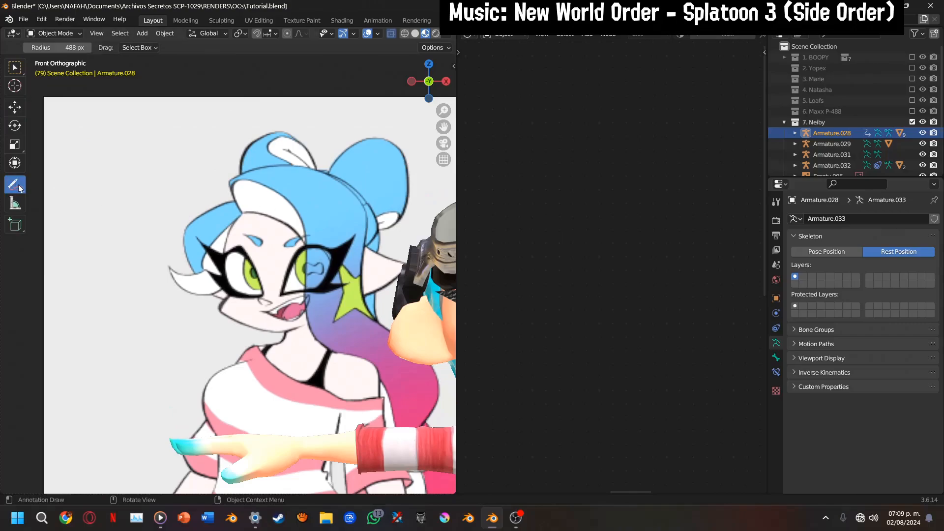
drag(19, 188, 55, 186)
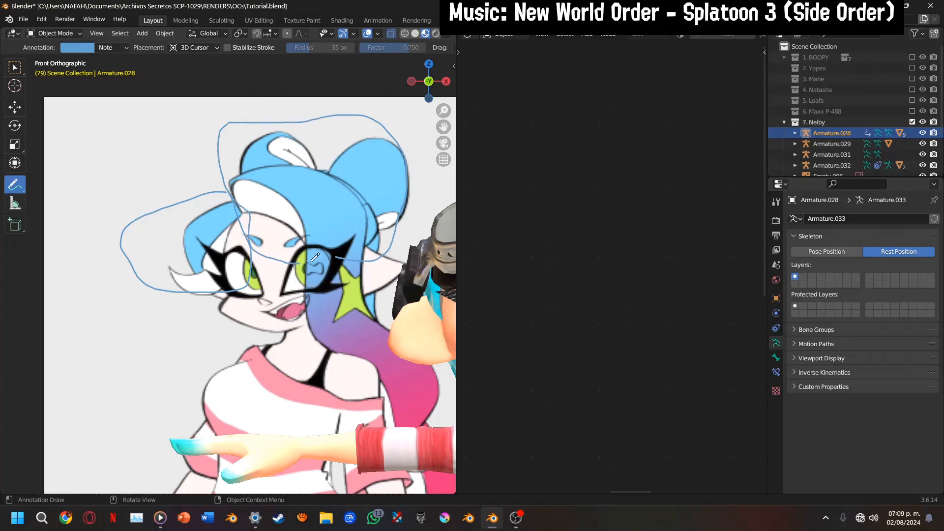
drag(17, 187, 84, 252)
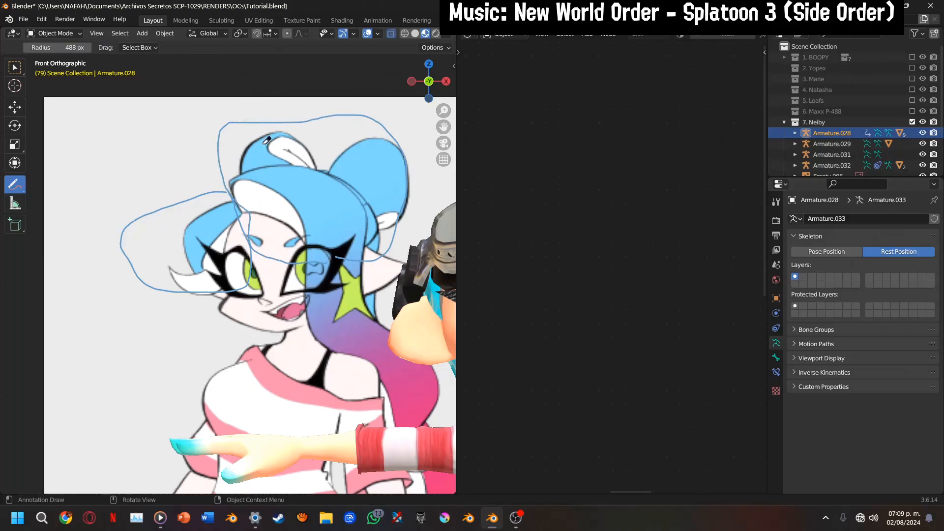
mouse_move(182, 235)
mouse_down()
mouse_move(205, 221)
mouse_move(184, 251)
mouse_up()
click(23, 106)
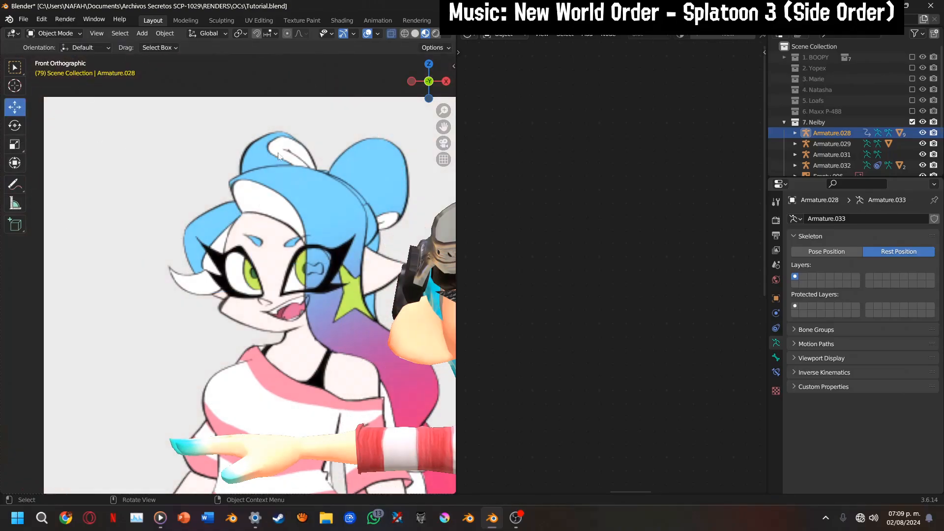
Circle the whole top of the reference drawing's hair with an annotation, and erase it
shift+middle_drag(434, 142, 373, 146)
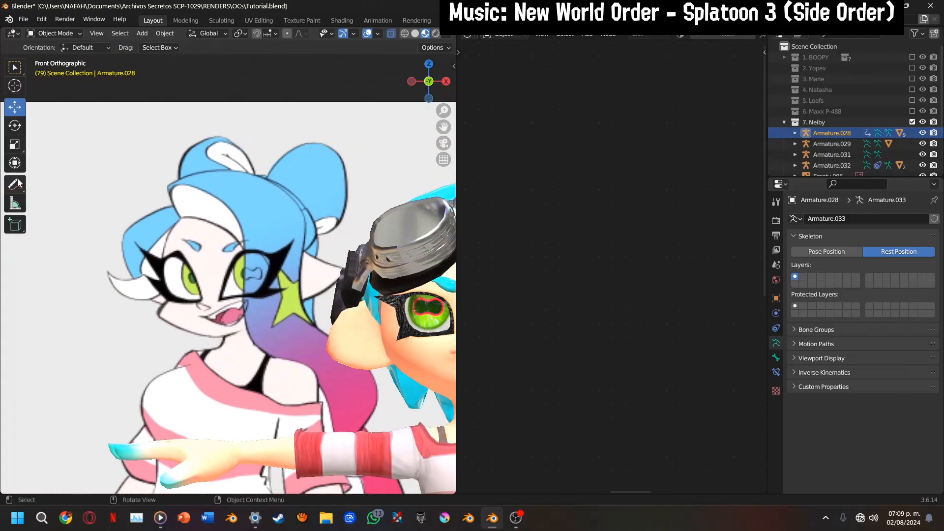
click(19, 184)
drag(18, 186, 68, 190)
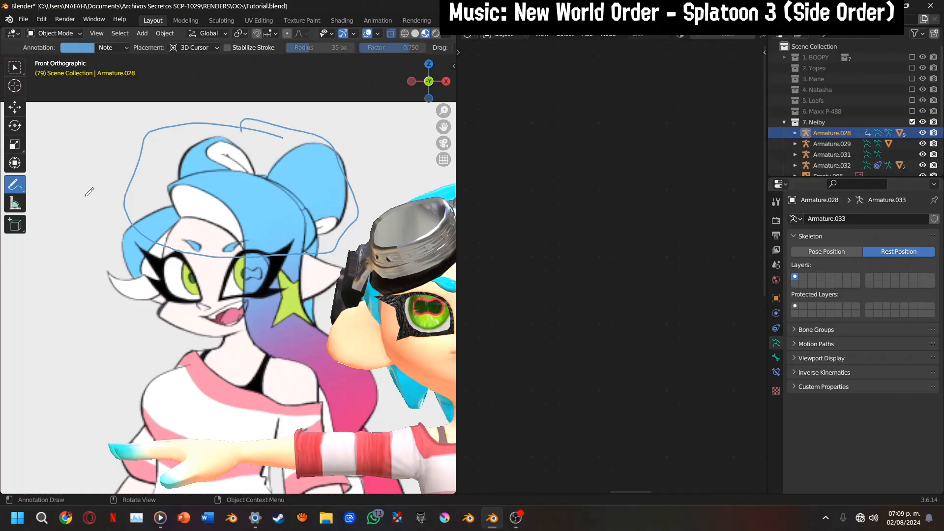
mouse_move(16, 195)
mouse_down()
mouse_move(60, 191)
mouse_move(63, 249)
mouse_up()
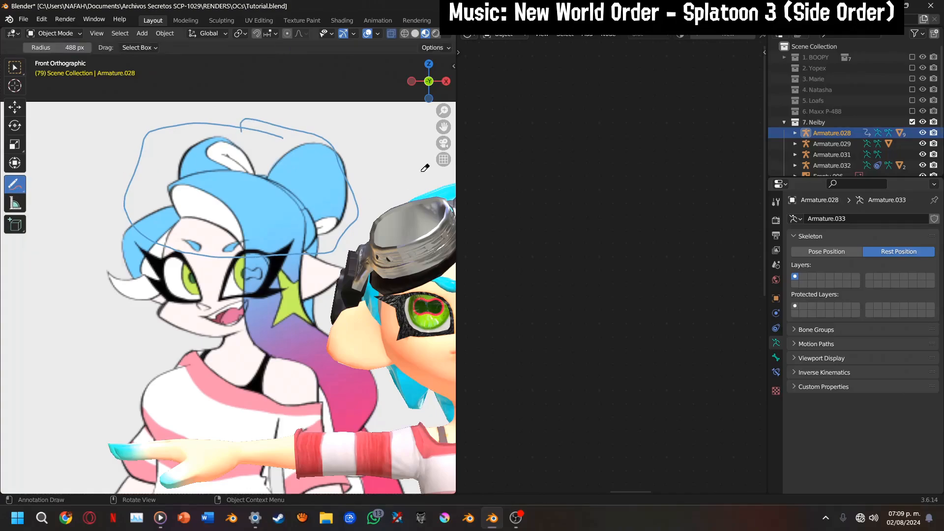
scroll(348, 216, down, 4)
drag(262, 211, 165, 189)
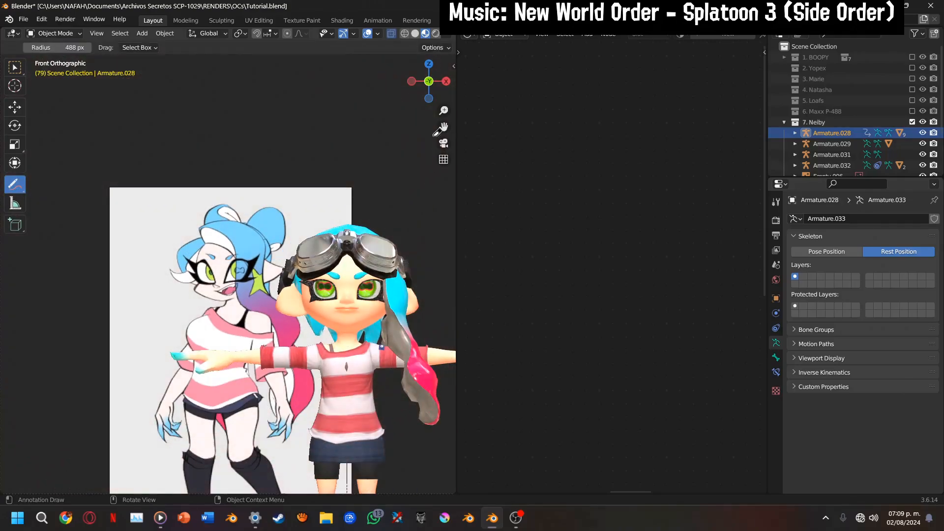
View the character from the left side and import Npc_IdolA.fbx from the Callie folder under Splatoon 3 (Rippeado), Modelos, NPCs
drag(429, 82, 443, 93)
click(414, 84)
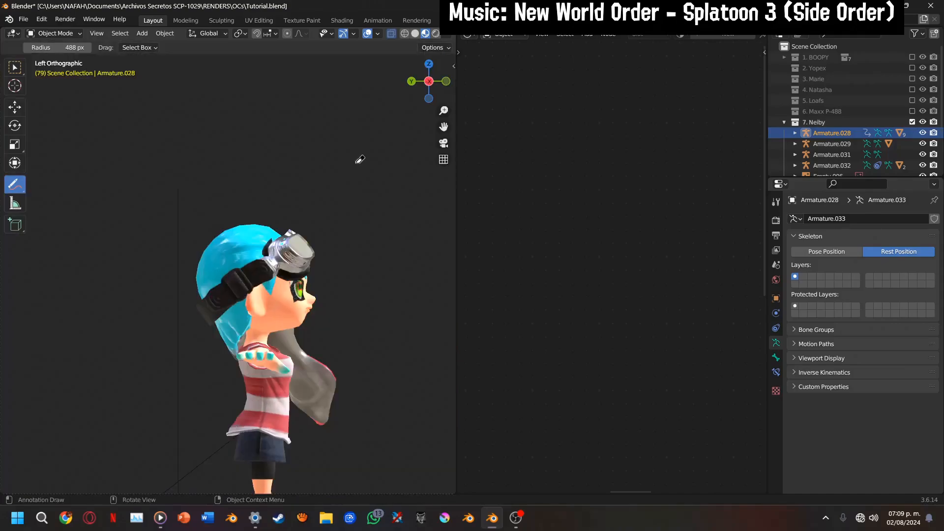
click(15, 18)
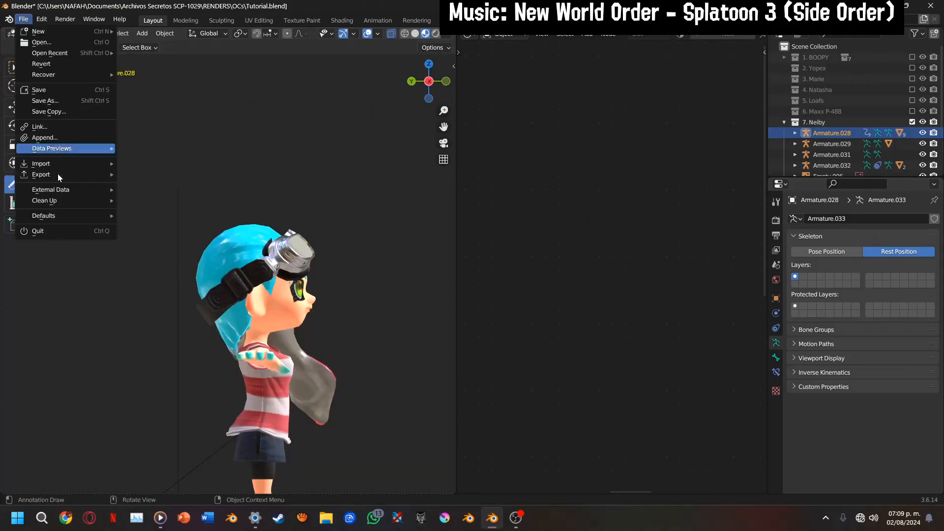
mouse_move(55, 162)
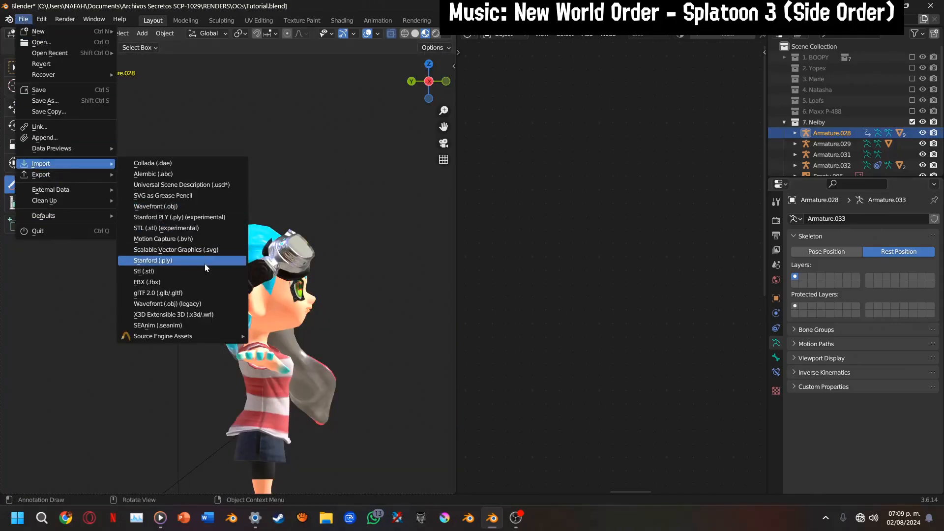
click(150, 283)
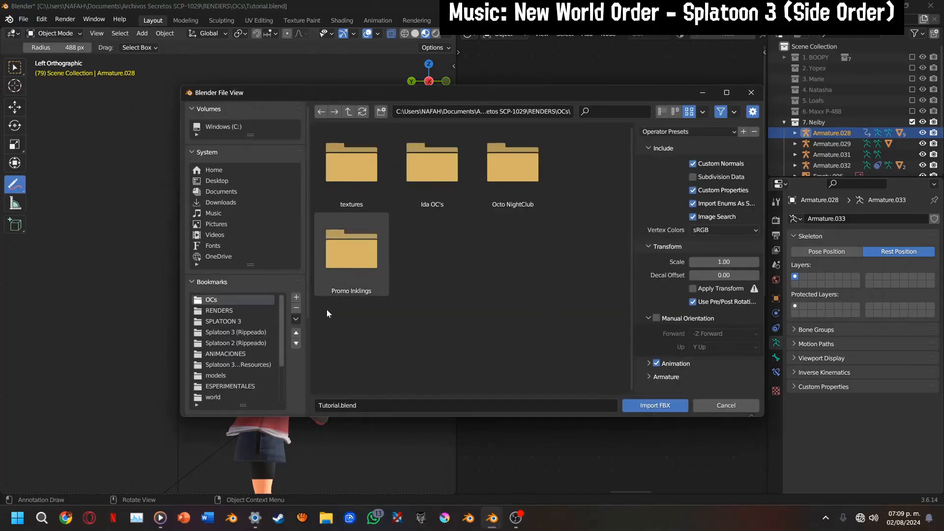
scroll(265, 318, down, 2)
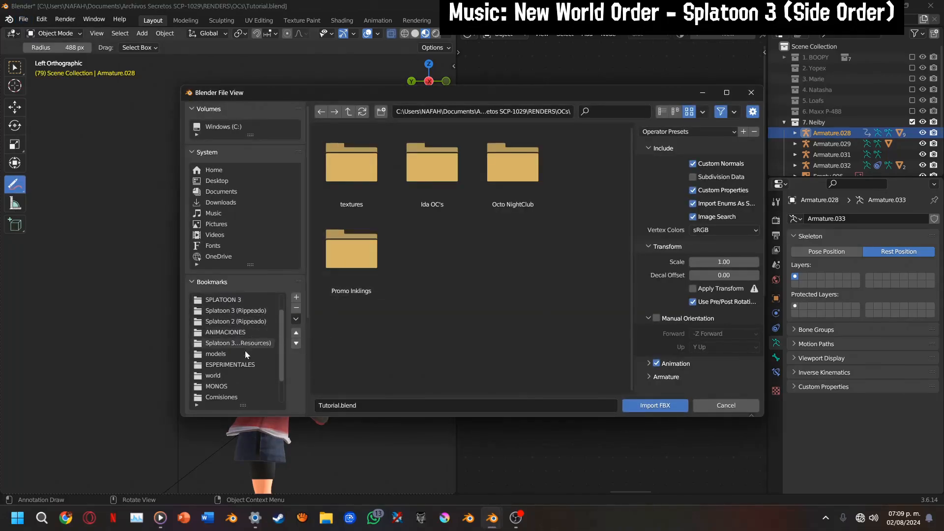
scroll(240, 328, up, 2)
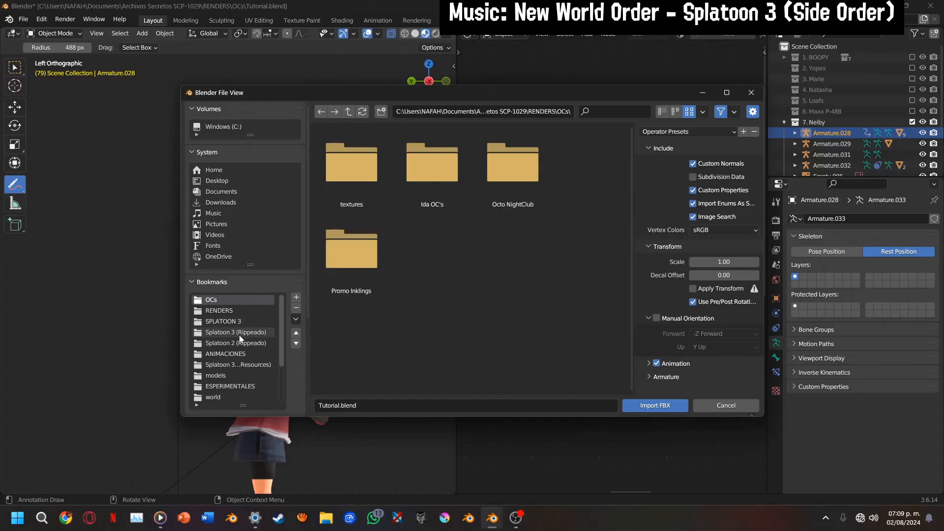
click(239, 334)
double_click(361, 185)
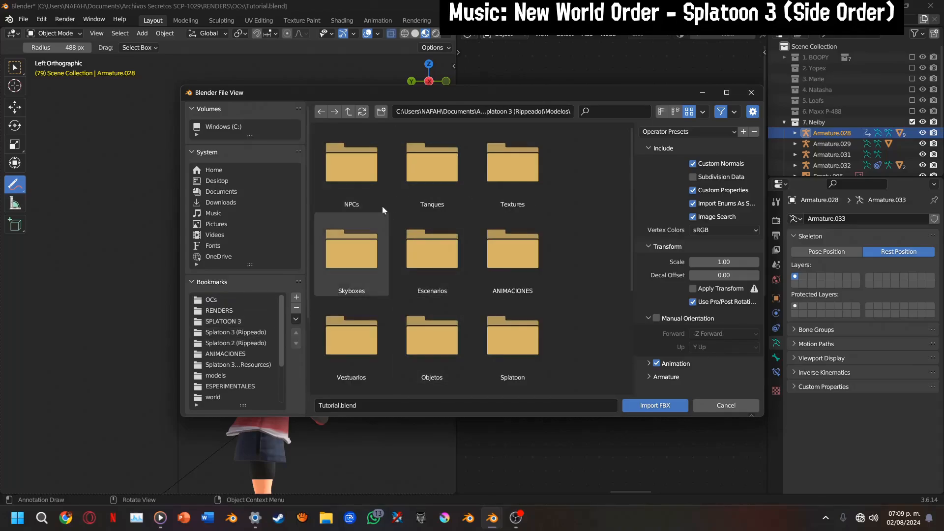
double_click(330, 193)
double_click(424, 273)
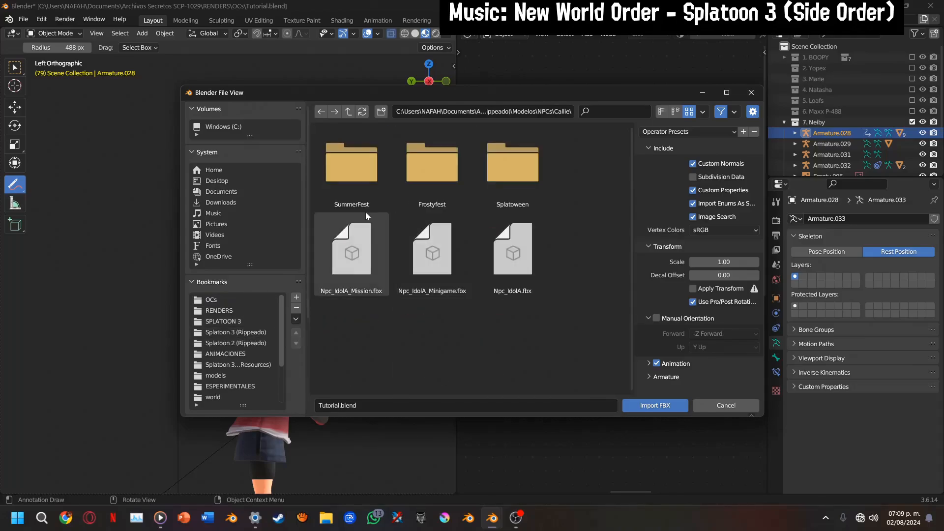
double_click(505, 270)
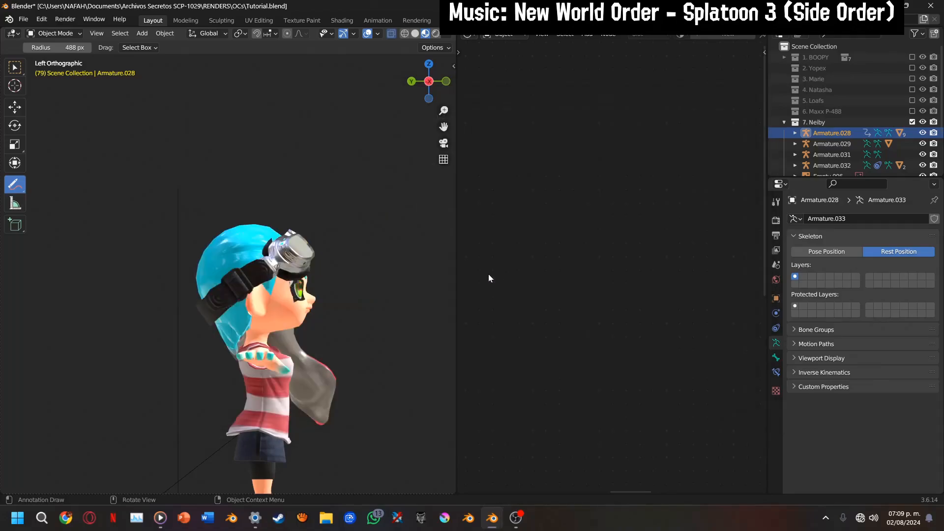
Set the imported armature's scale to 1 on all three axes
click(777, 298)
drag(879, 335, 879, 356)
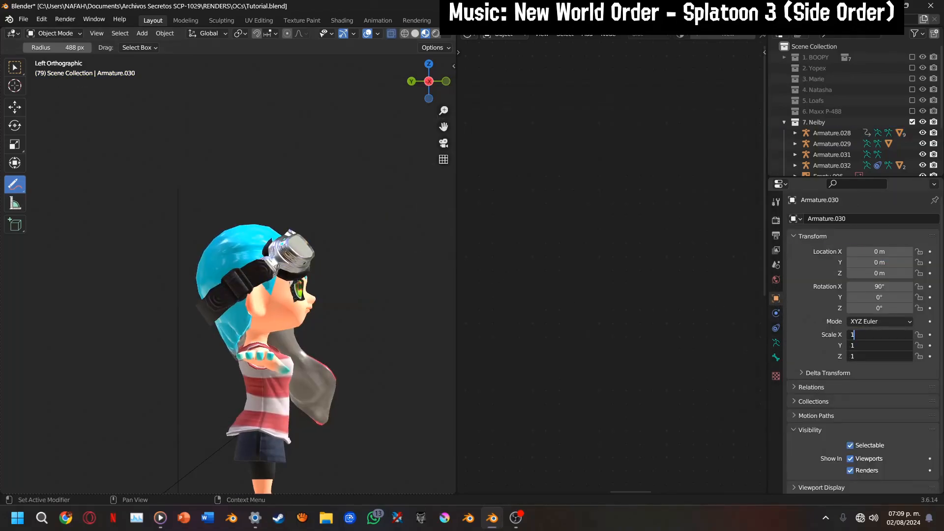
key(Return)
Show bones in the viewport overlays and select the Head bone of Armature.030 in Pose Mode
drag(443, 128, 430, 72)
click(380, 34)
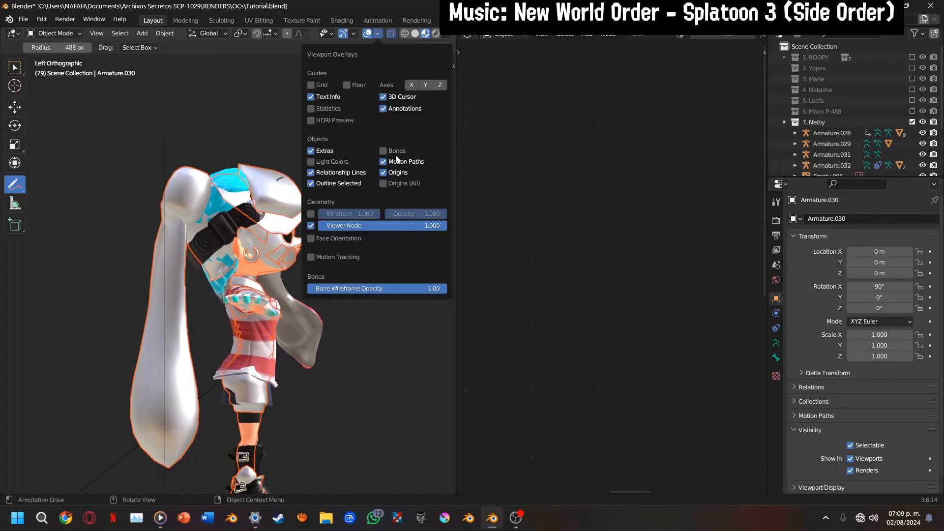
click(384, 153)
key(ctrl+Tab)
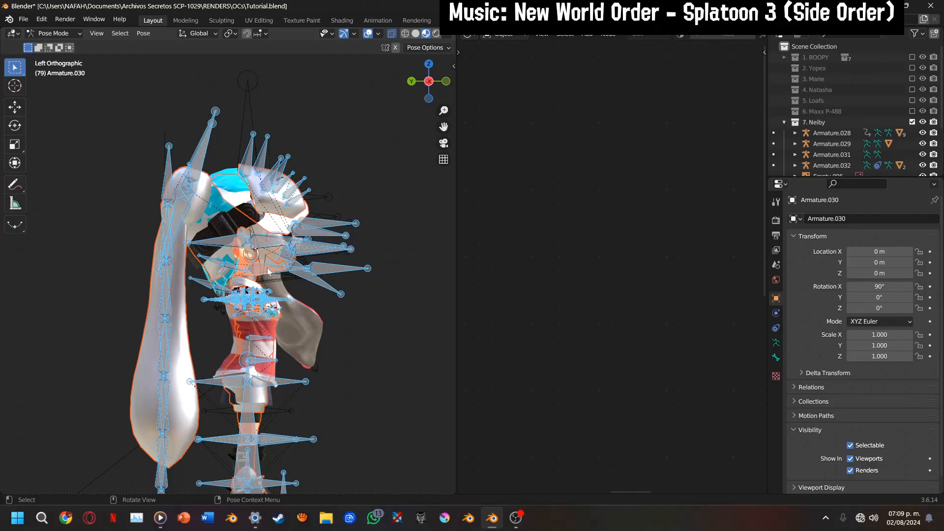
click(268, 271)
key(ctrl+Tab)
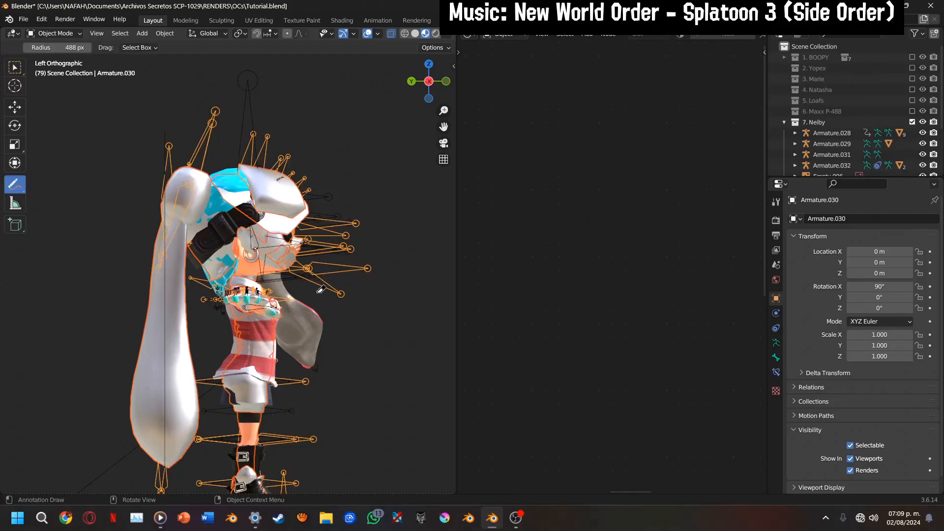
key(ctrl+Tab)
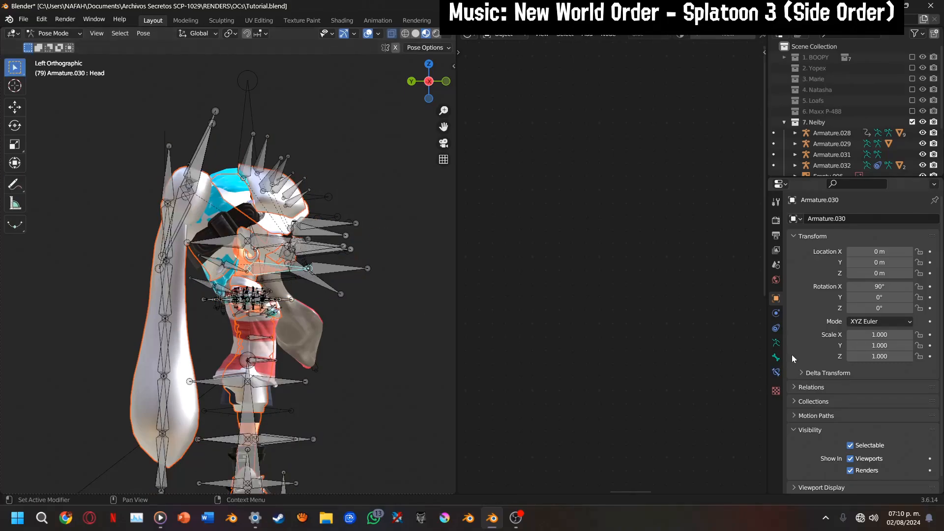
Add a Copy Transforms constraint to the Head bone, targeting Armature.028 and its Head bone
click(776, 372)
click(825, 219)
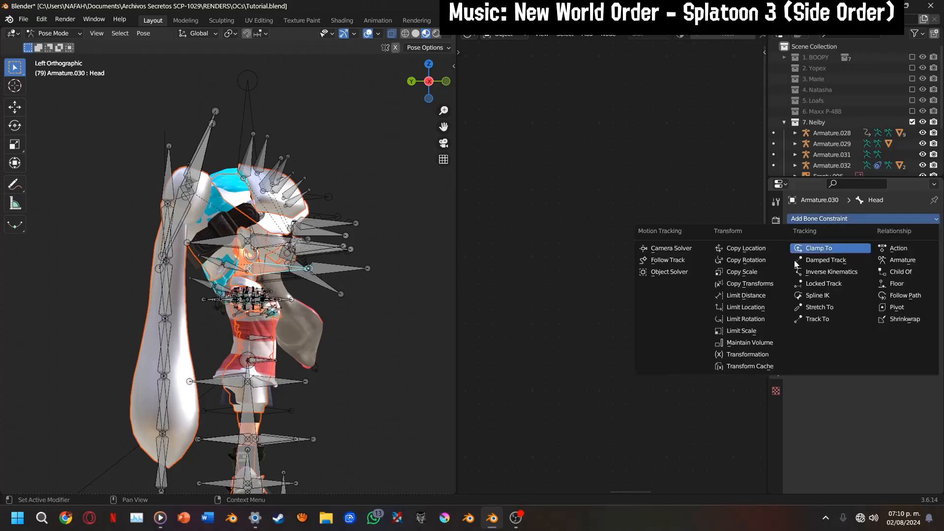
click(737, 283)
click(885, 251)
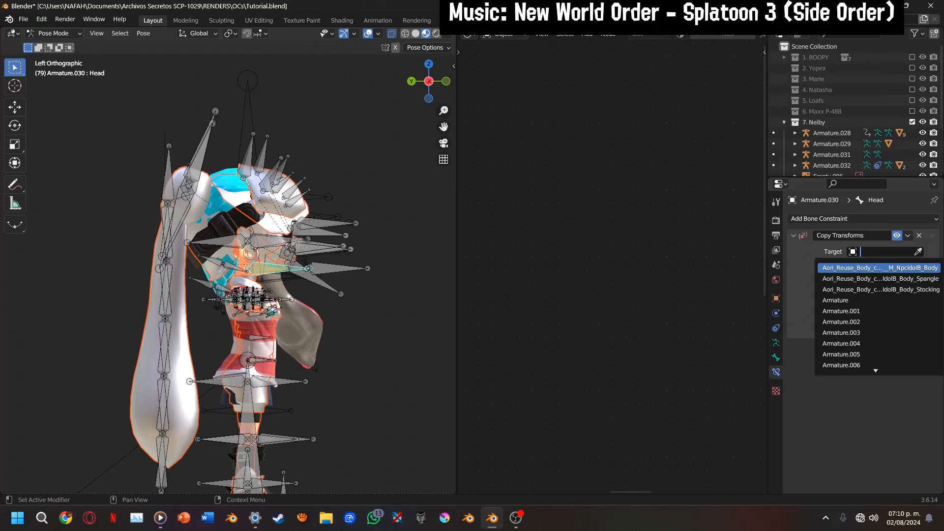
text(28)
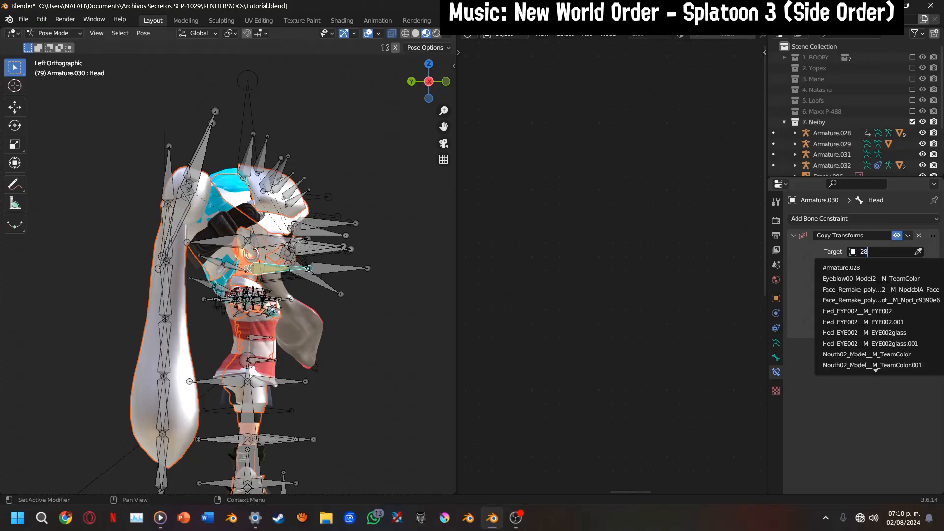
click(842, 268)
click(866, 265)
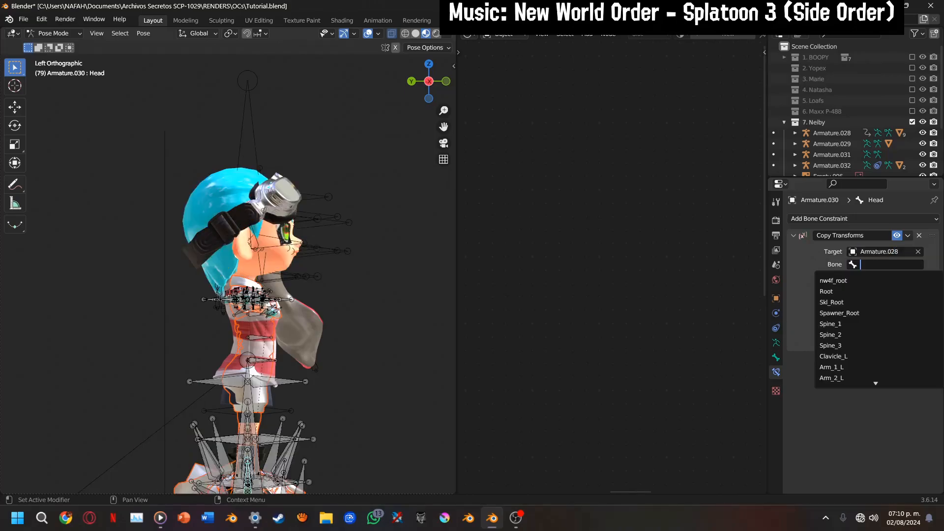
text(h)
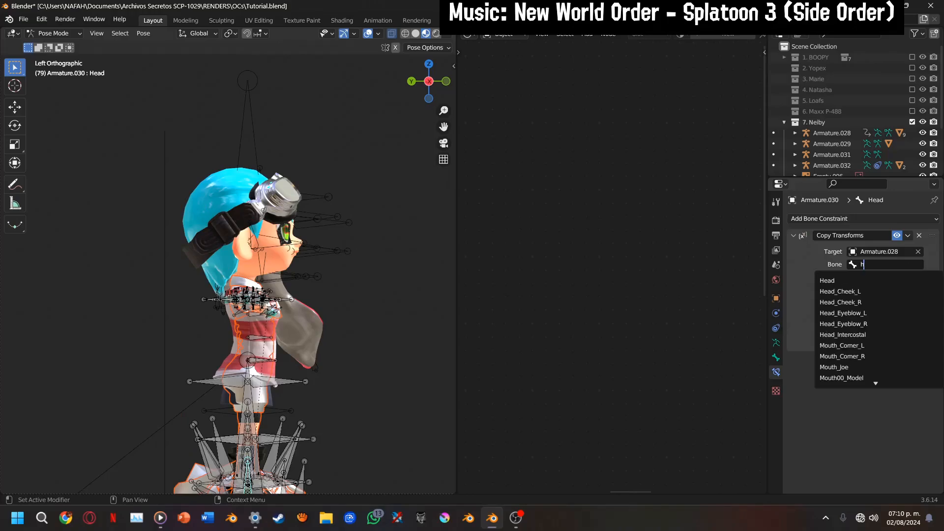
text(ea)
key(Return)
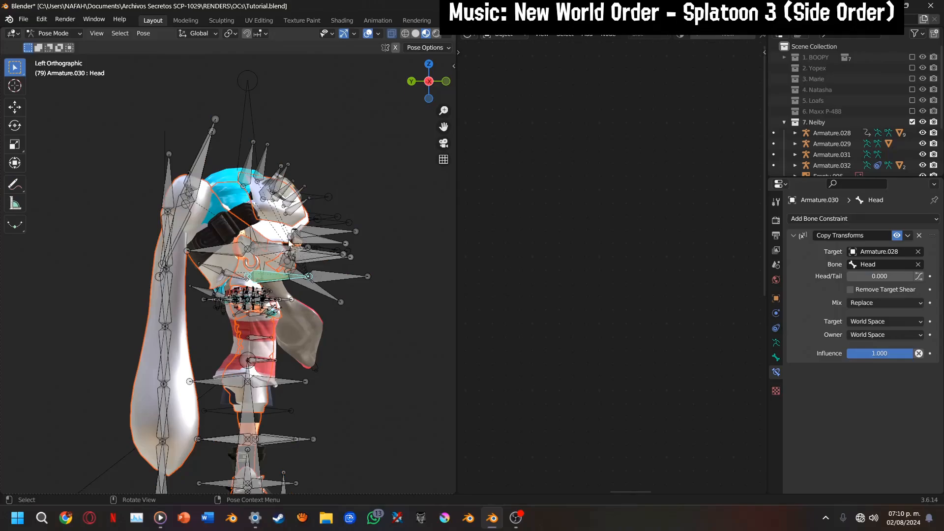
Return to Object Mode with the Move tool active and delete the imported model's hoop earring
scroll(297, 256, up, 5)
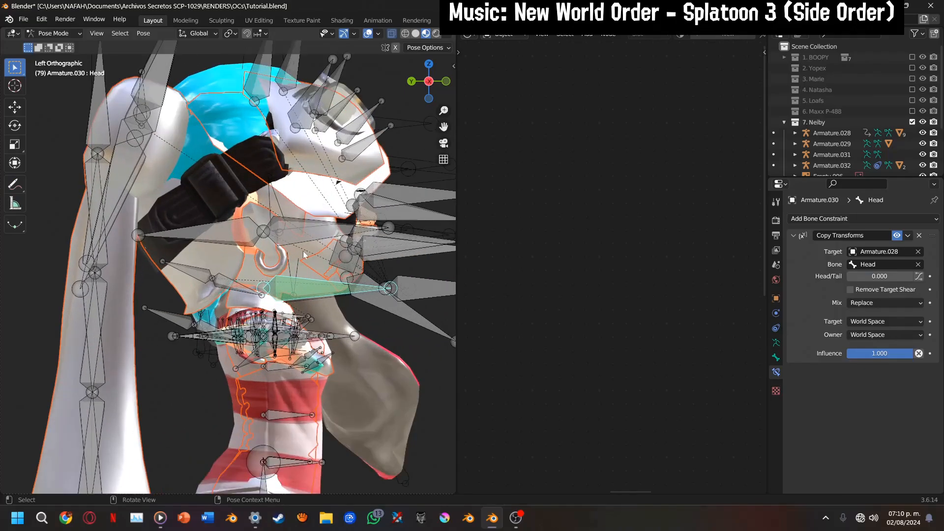
key(ctrl+Tab)
ctrl+drag(315, 265, 383, 256)
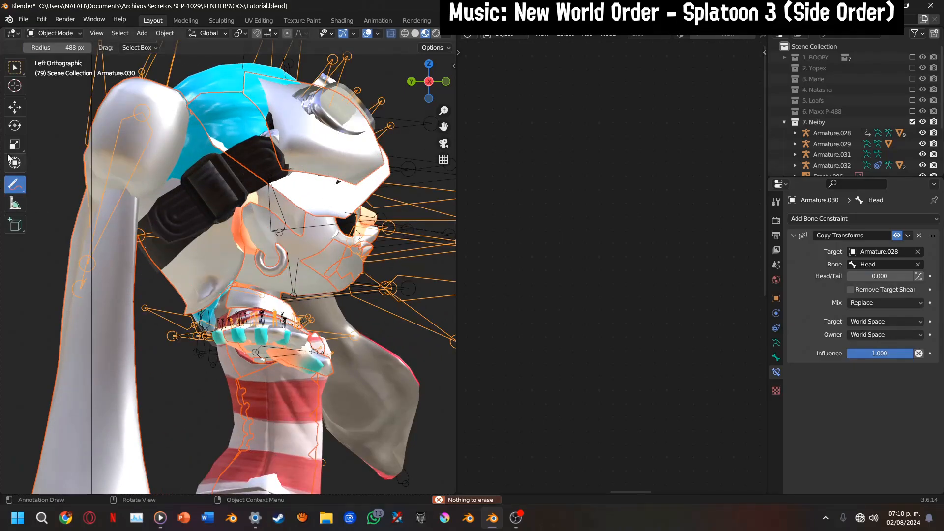
click(14, 107)
click(283, 264)
click(283, 264)
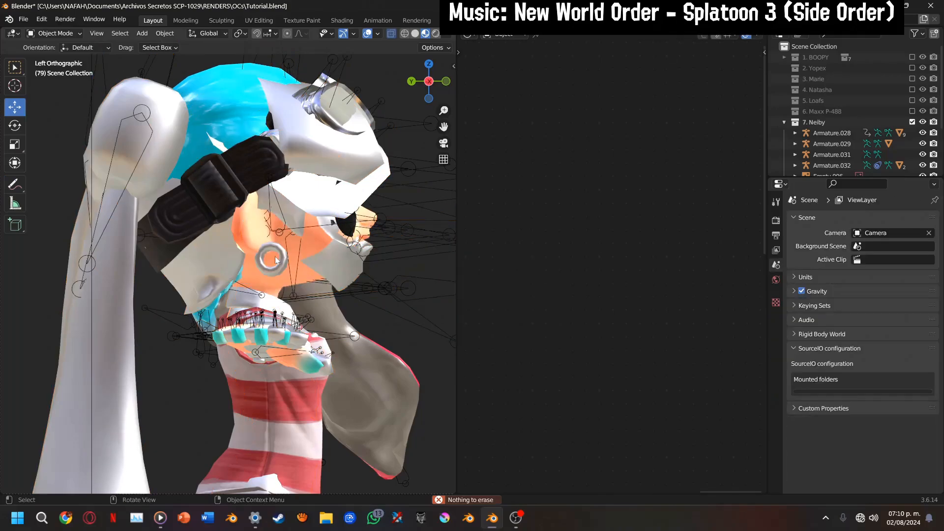
click(282, 264)
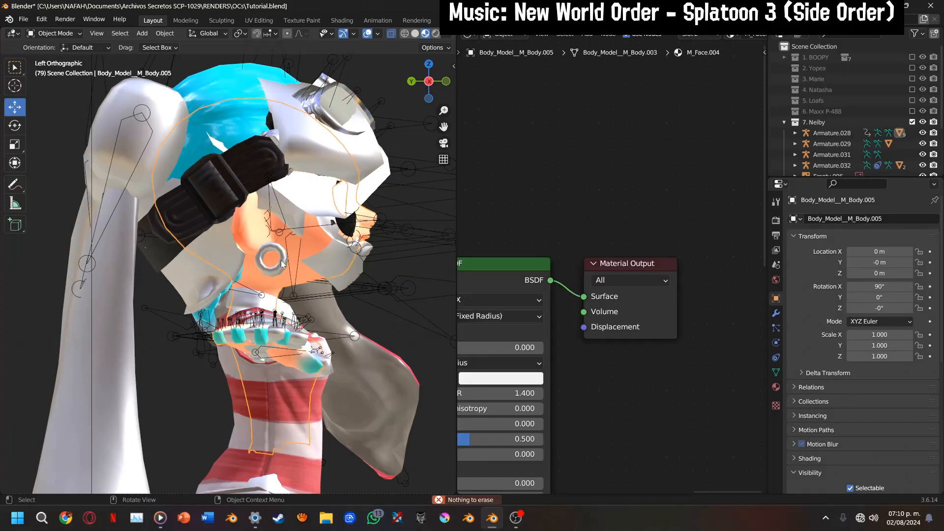
click(278, 271)
key(x)
click(278, 269)
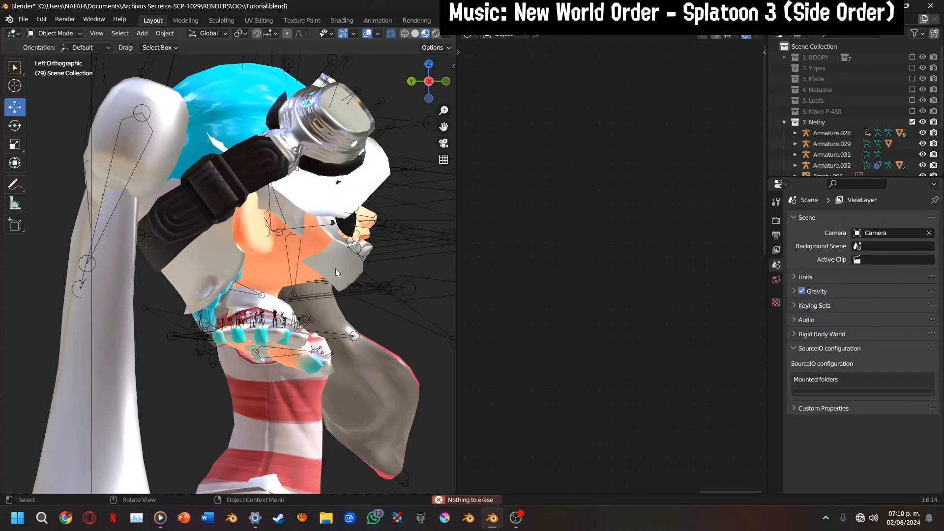
Pick the imported face and ponytail meshes in turn and examine their entries under Armature.030
click(336, 273)
key(x)
click(336, 273)
key(a)
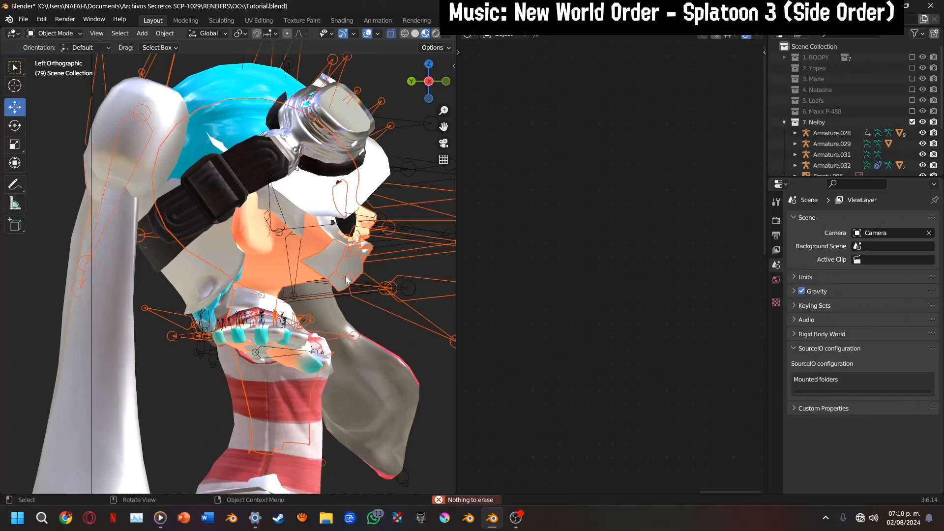
click(350, 284)
scroll(809, 105, down, 3)
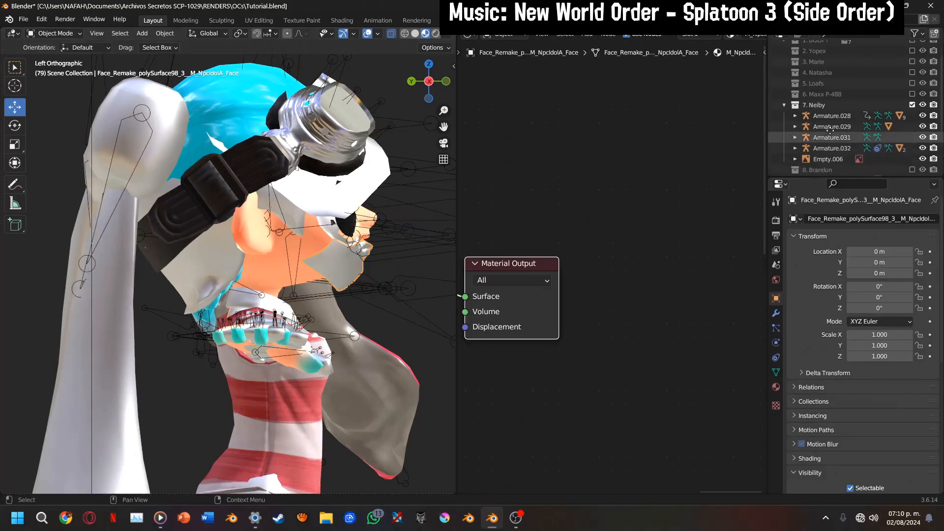
click(784, 141)
middle_drag(849, 156, 844, 53)
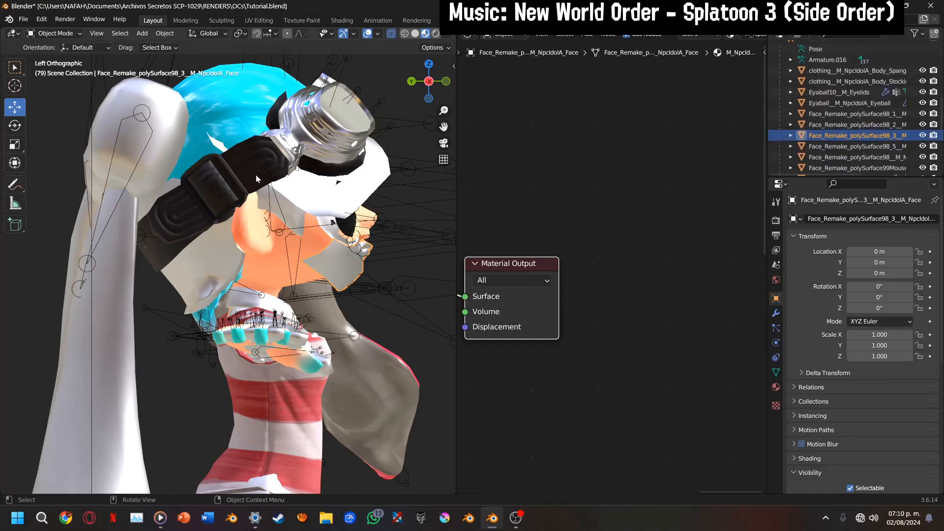
click(134, 264)
scroll(819, 93, down, 3)
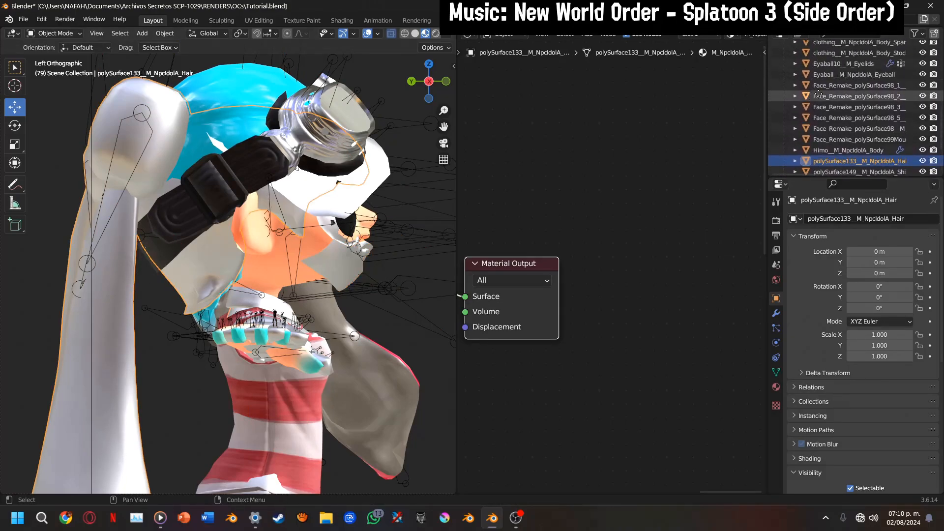
Delete all face, eye, clothing and body meshes under Armature.030, keeping only polySurface133__M_NpcIdolA_Hair
middle_drag(819, 93, 813, 97)
click(833, 154)
scroll(846, 88, up, 3)
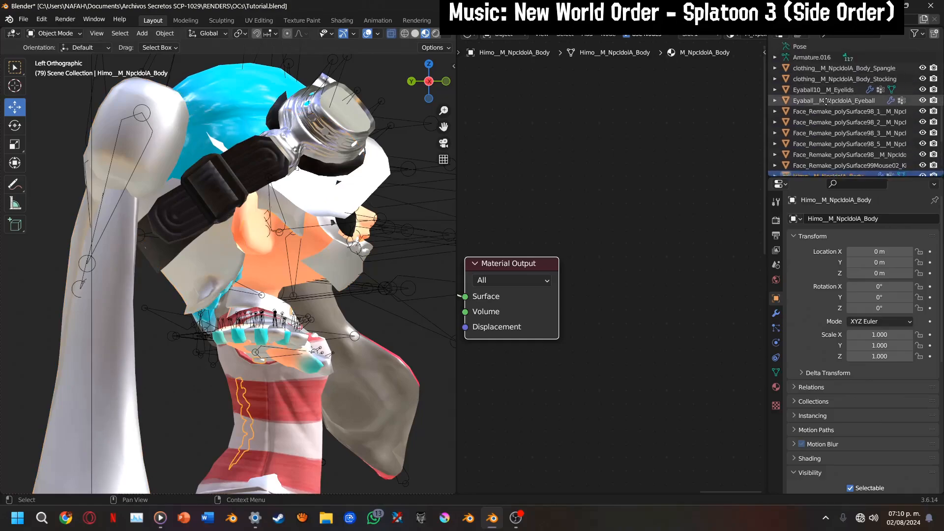
ctrl+click(850, 76)
key(Delete)
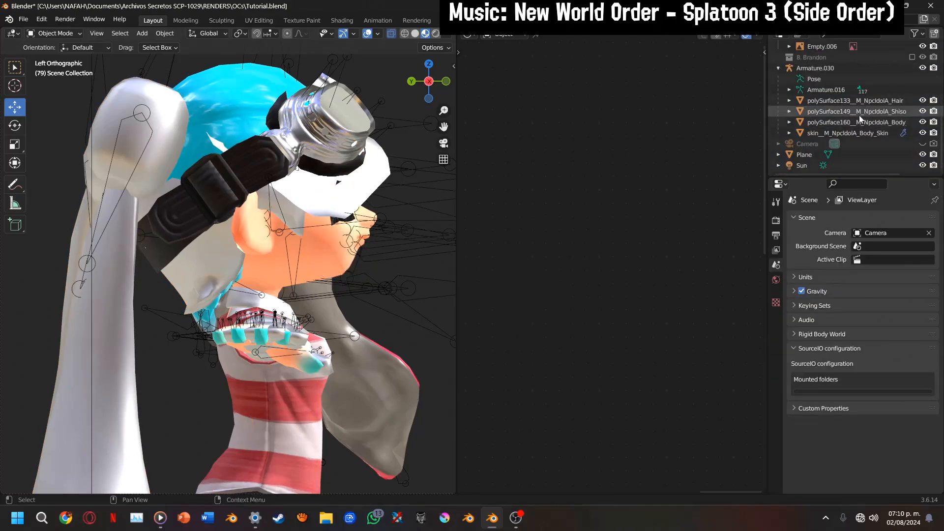
click(858, 113)
shift+click(853, 133)
key(Delete)
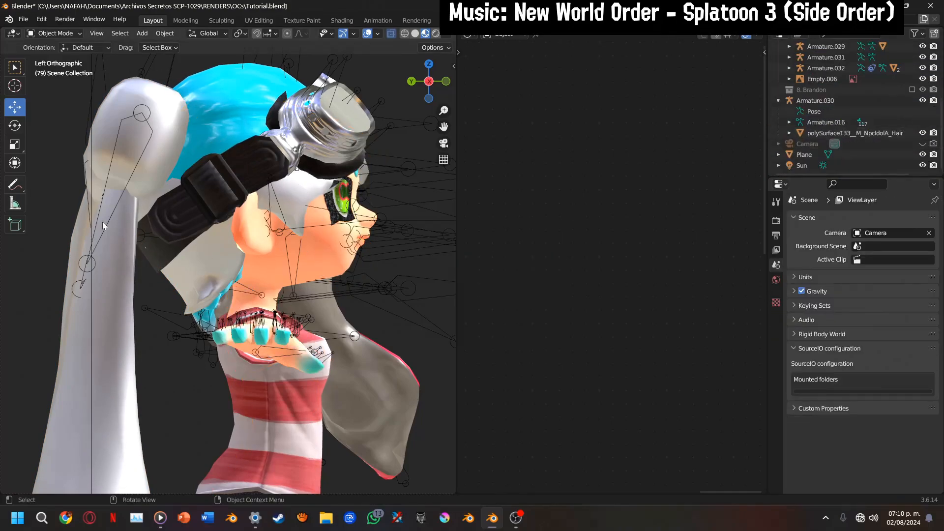
Compare the Callie hair mesh with the reference from the front, and delete the faces of its linked scalp section in Edit Mode
scroll(220, 214, down, 1)
click(205, 255)
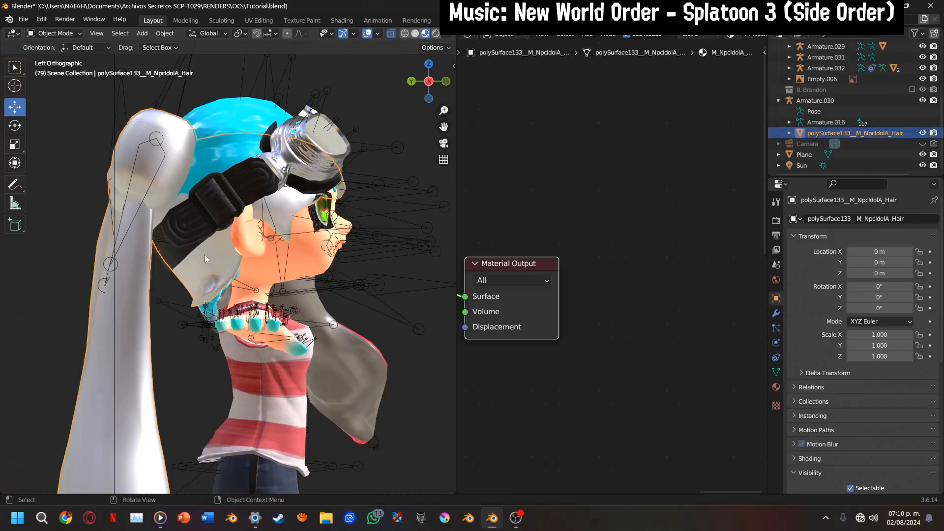
drag(428, 83, 435, 94)
click(429, 81)
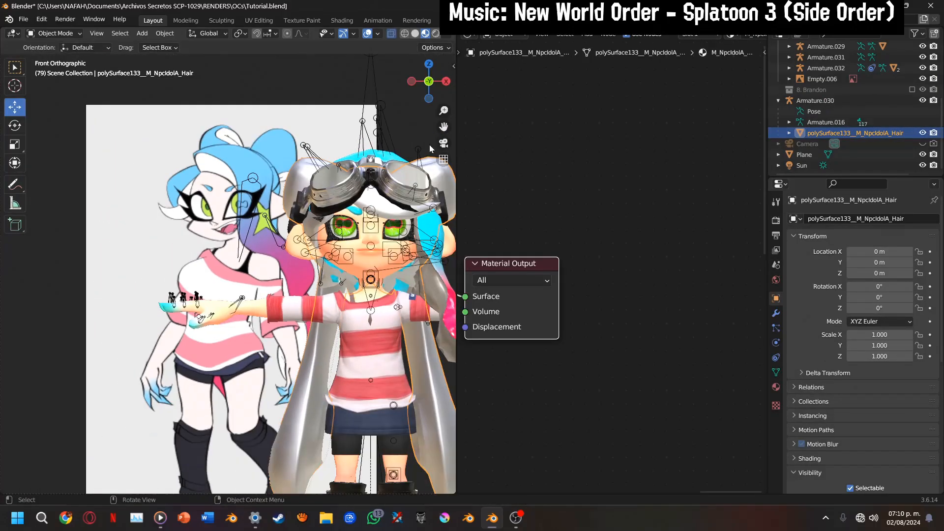
drag(444, 127, 408, 130)
scroll(353, 210, up, 4)
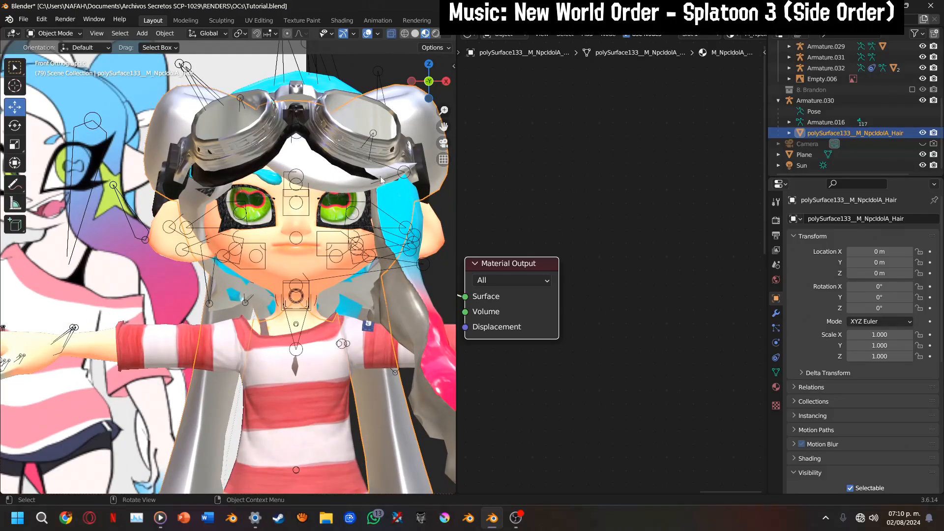
click(411, 81)
key(Tab)
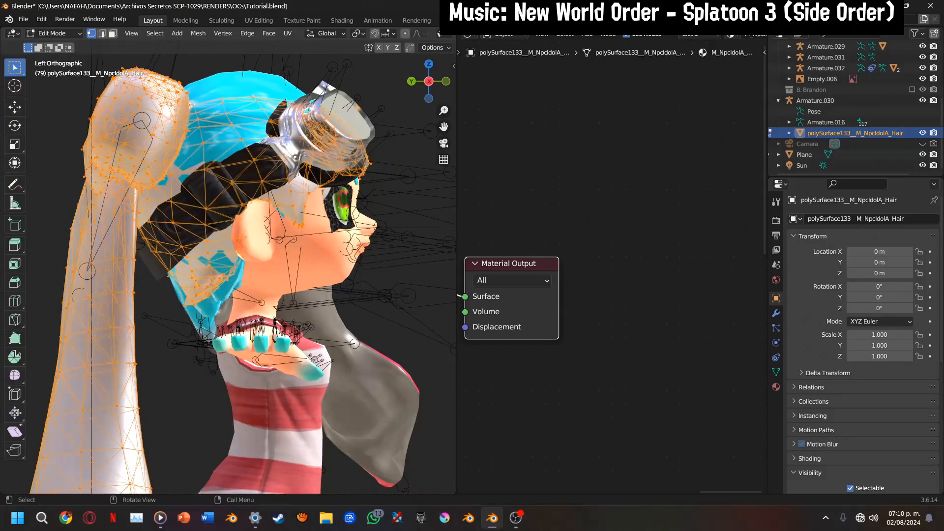
key(alt+a)
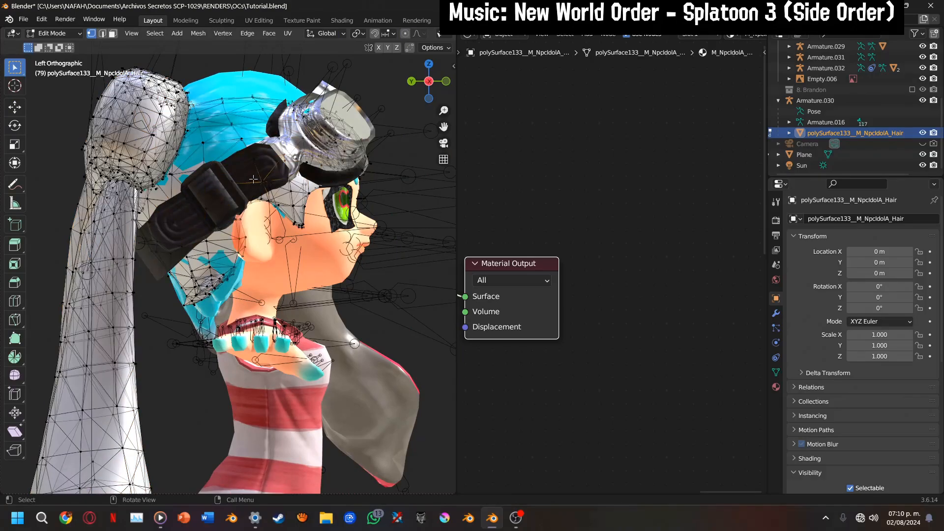
key(ctrl+l)
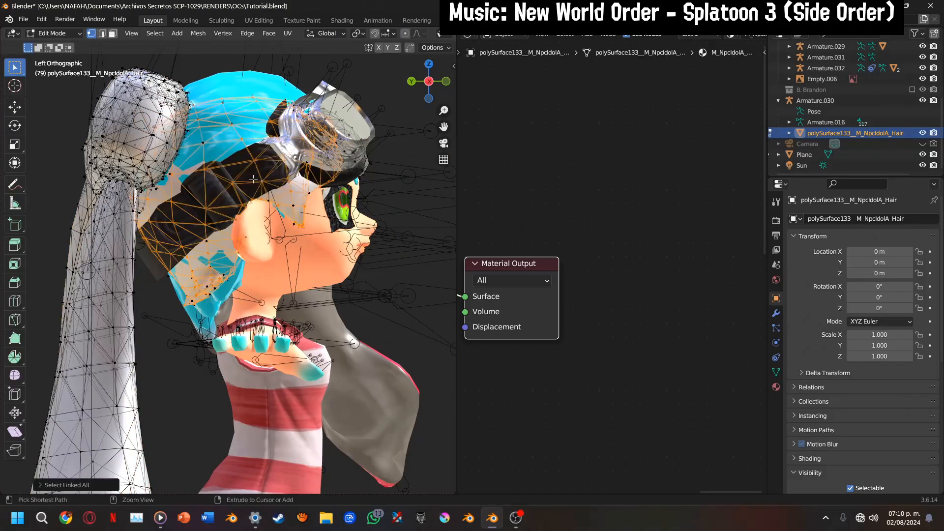
key(x)
click(254, 180)
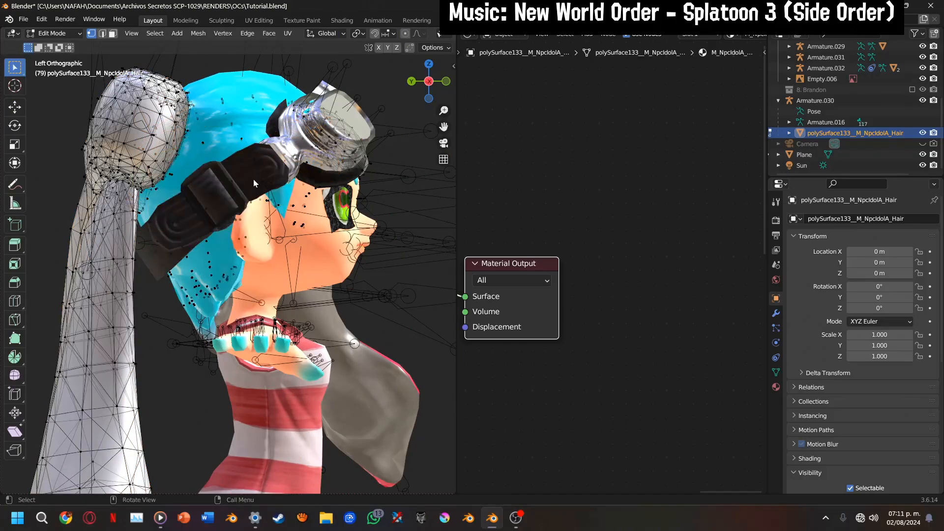
Display the hair mesh in Edit Mode with solid viewport shading and X-ray enabled
key(Tab)
scroll(256, 180, down, 2)
key(Tab)
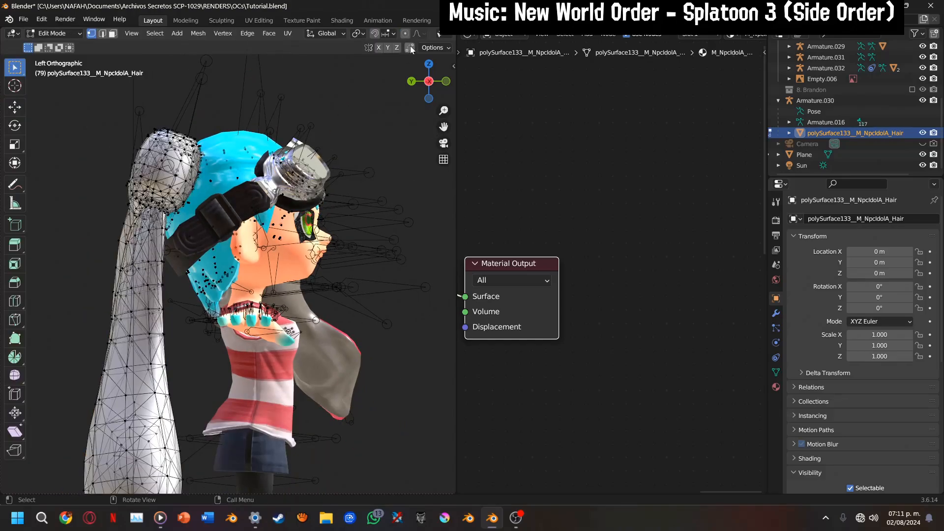
scroll(414, 35, down, 3)
click(395, 36)
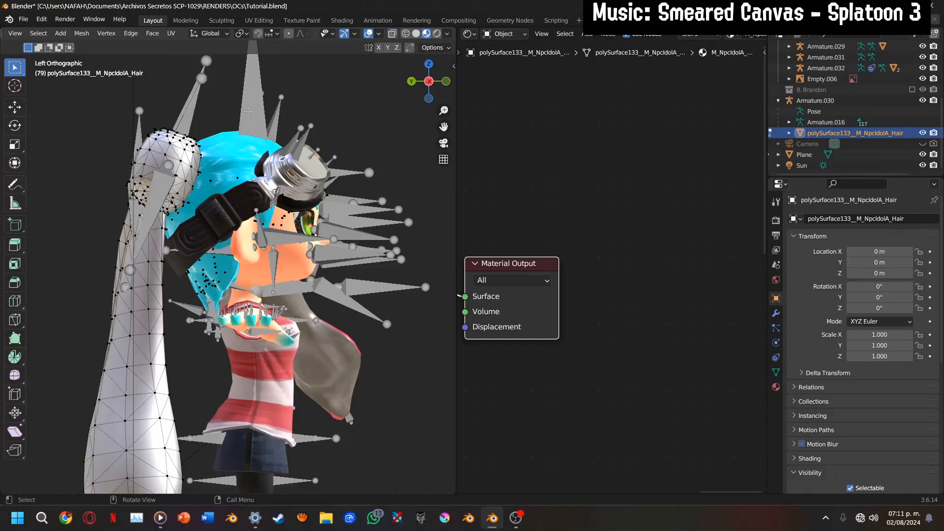
click(415, 33)
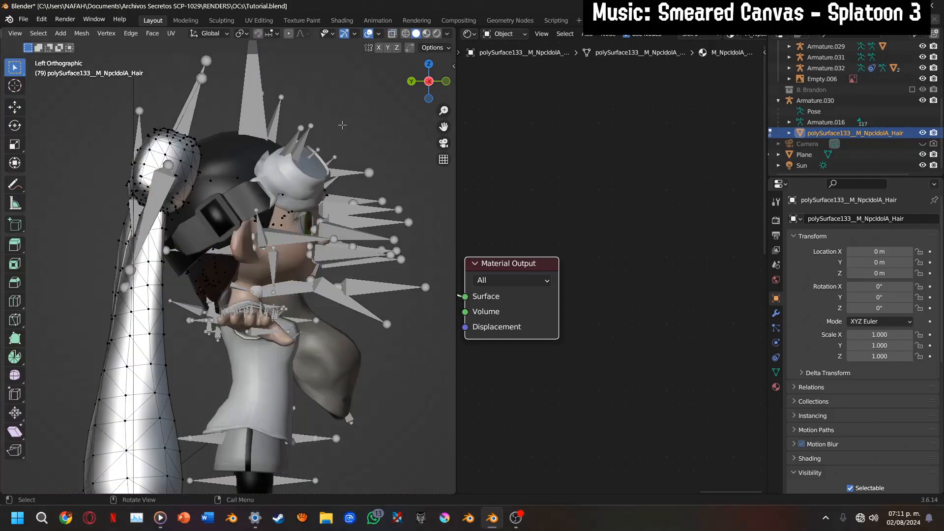
click(392, 34)
Delete the faces of the linked fringe piece behind the goggles in the hair mesh
scroll(306, 158, up, 2)
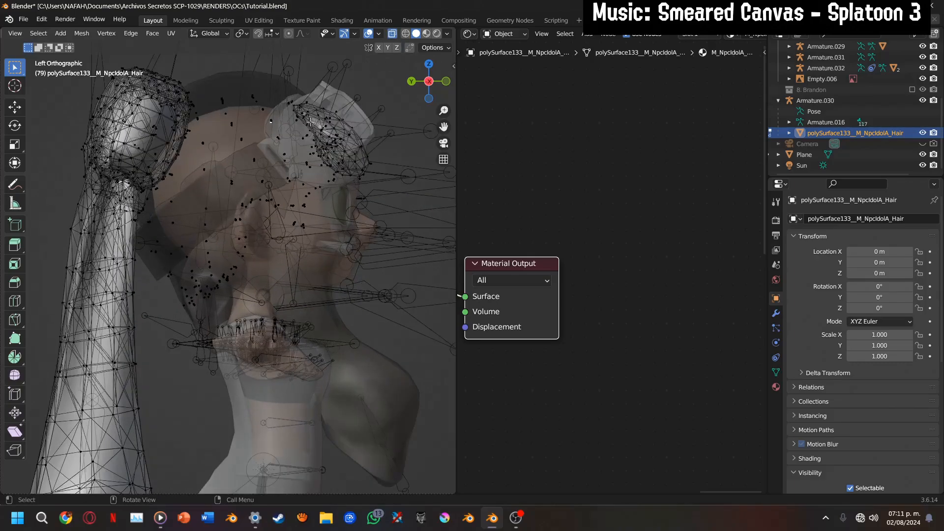
key(l)
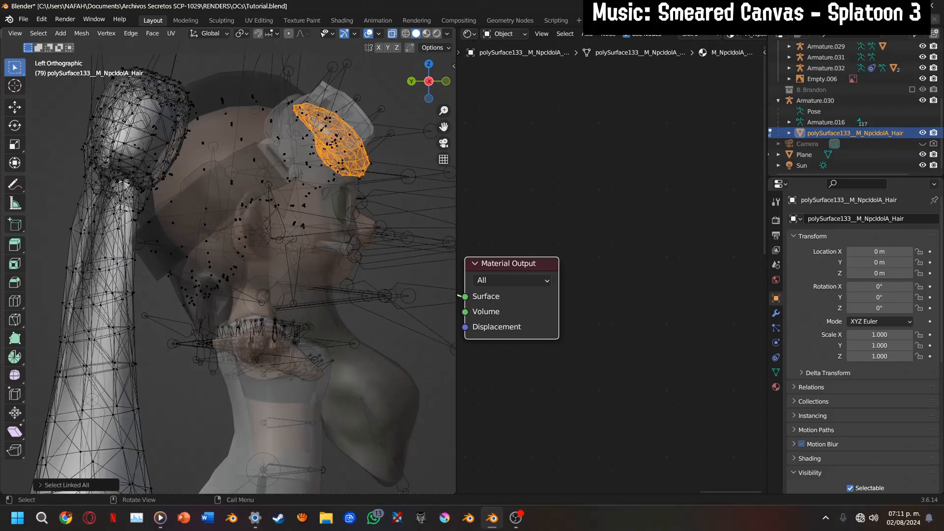
key(x)
click(324, 133)
Delete the hair mesh's remaining front vertices around the face and goggles, and return to Object Mode with X-ray off
drag(231, 69, 416, 327)
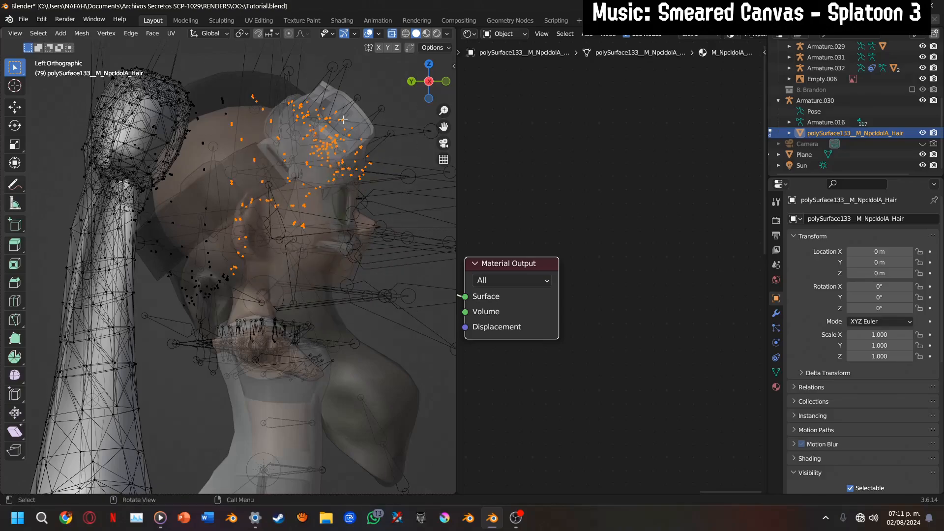
key(x)
click(294, 163)
key(ctrl+Tab)
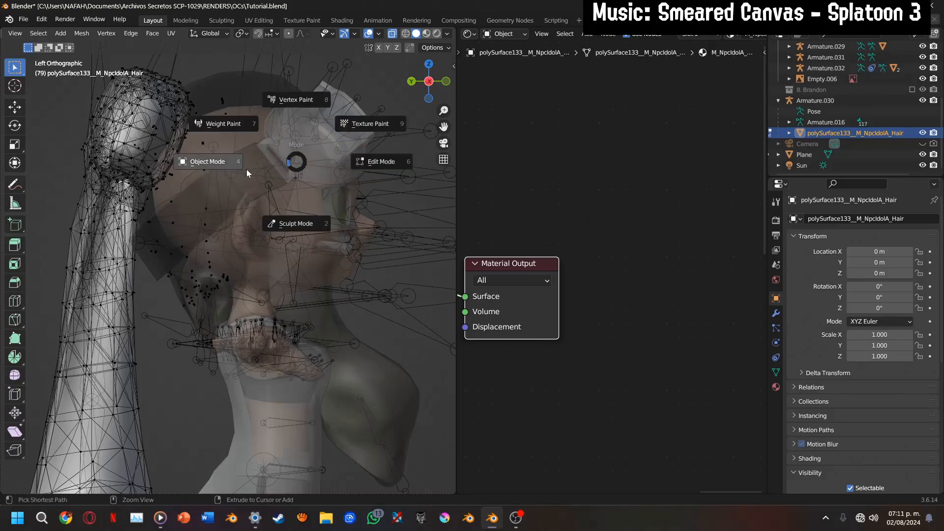
click(247, 169)
drag(432, 84, 223, 99)
scroll(411, 38, down, 5)
click(393, 36)
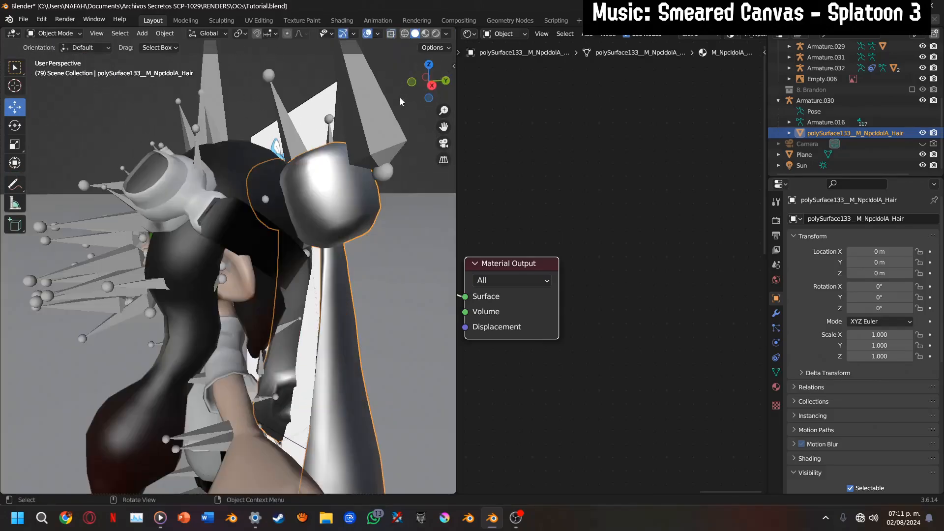
Move the reference image Empty.006 along the global X axis so it stands beside the character
scroll(403, 100, down, 4)
drag(429, 85, 314, 90)
click(373, 215)
key(g)
key(x)
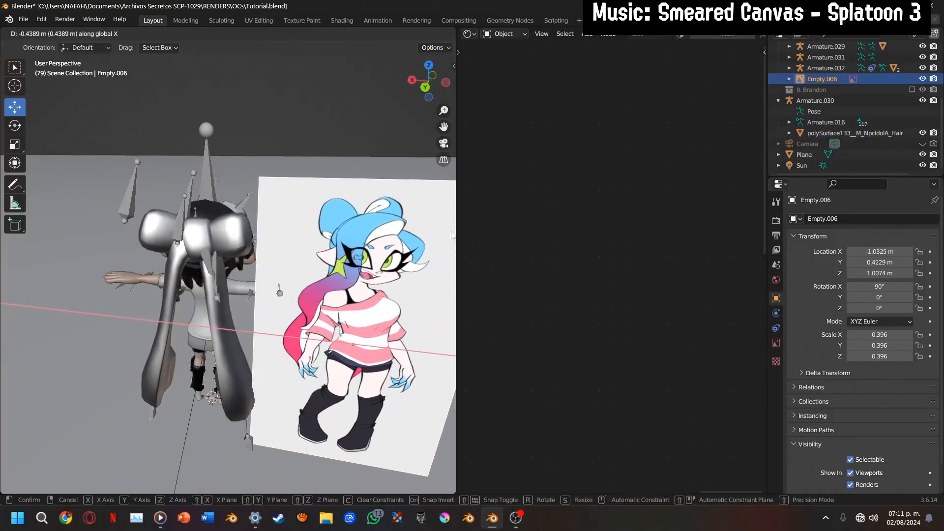
click(450, 230)
drag(428, 83, 499, 73)
Add a Color Ramp node to the hair mesh's material, with its Color output feeding the Principled BSDF's Base Color
click(258, 295)
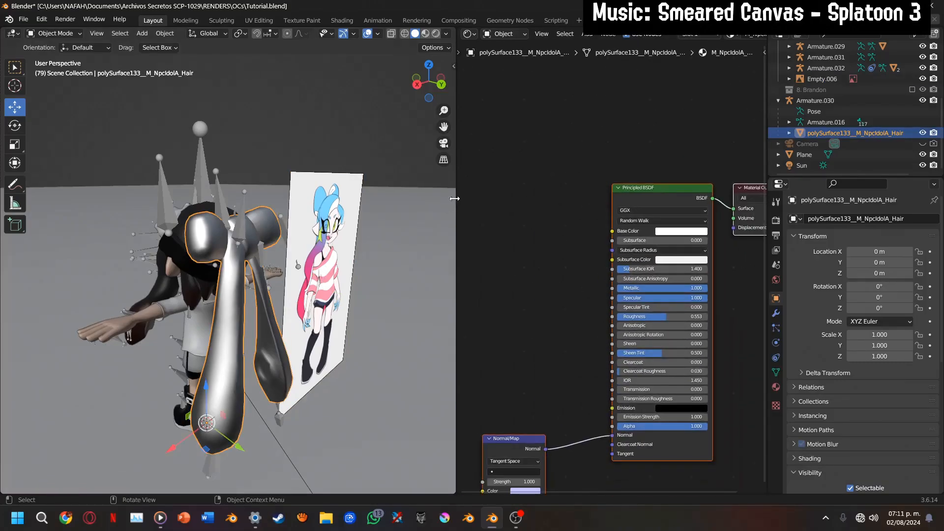
drag(456, 203, 419, 207)
middle_drag(524, 276, 612, 235)
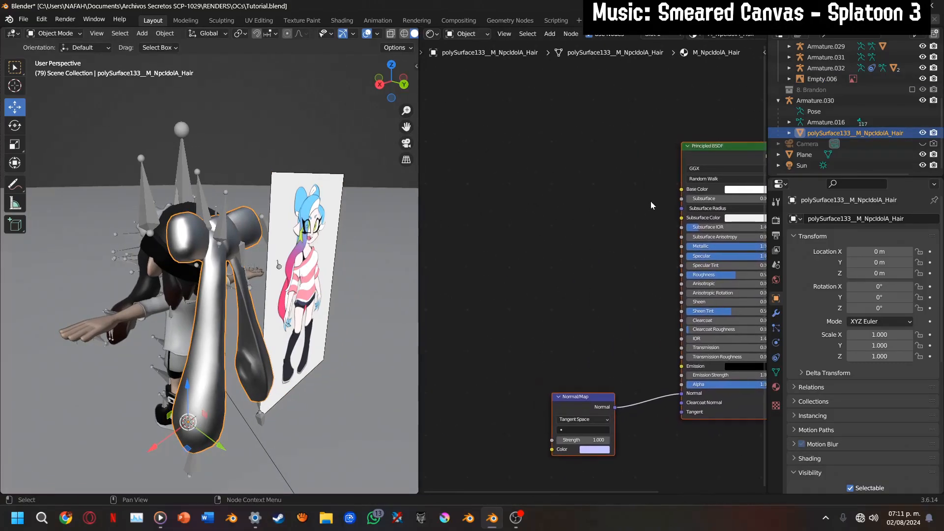
drag(689, 190, 568, 233)
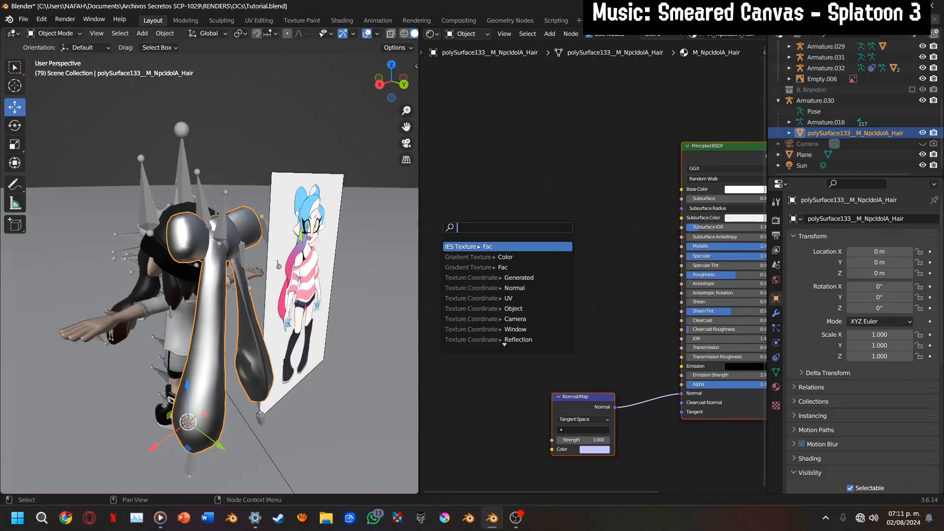
text(color)
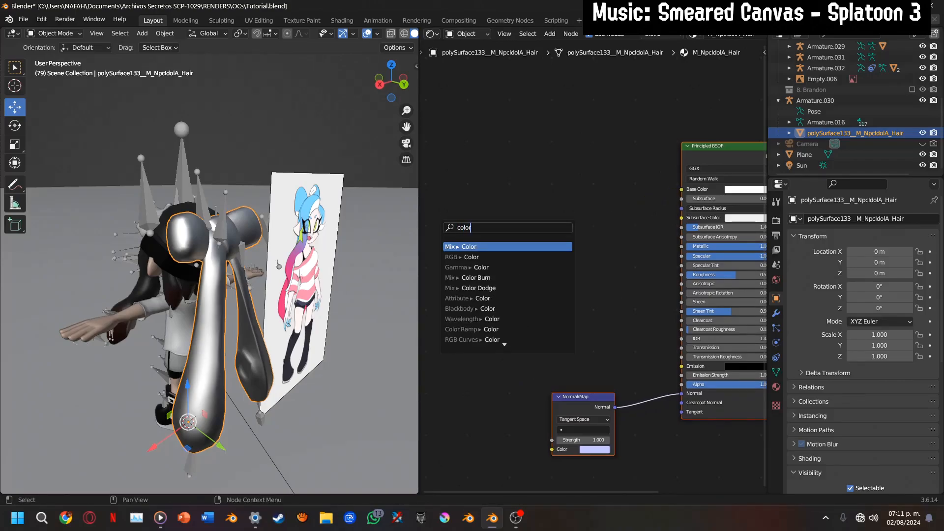
text(r)
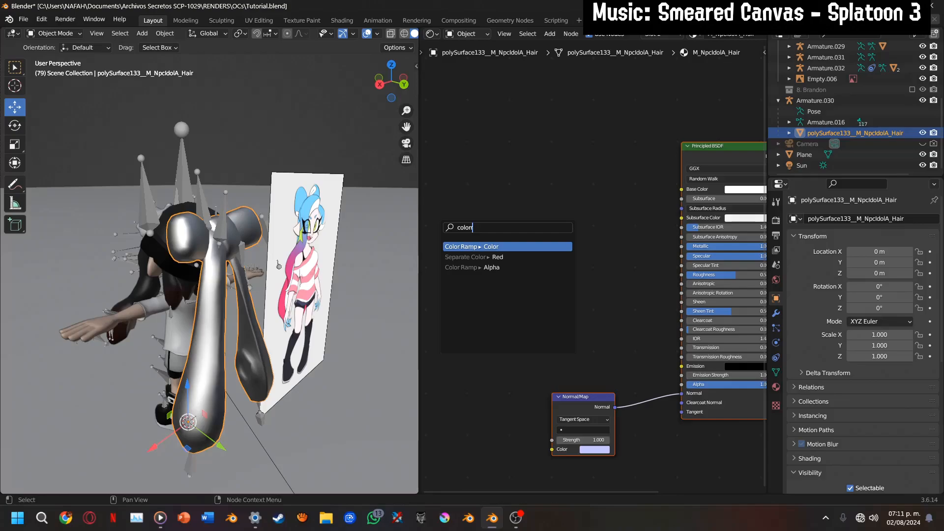
key(Return)
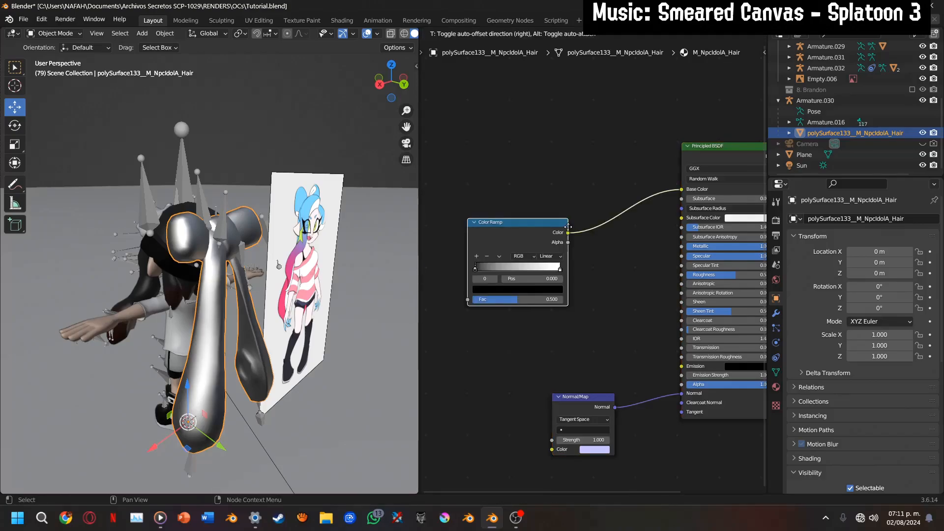
click(568, 157)
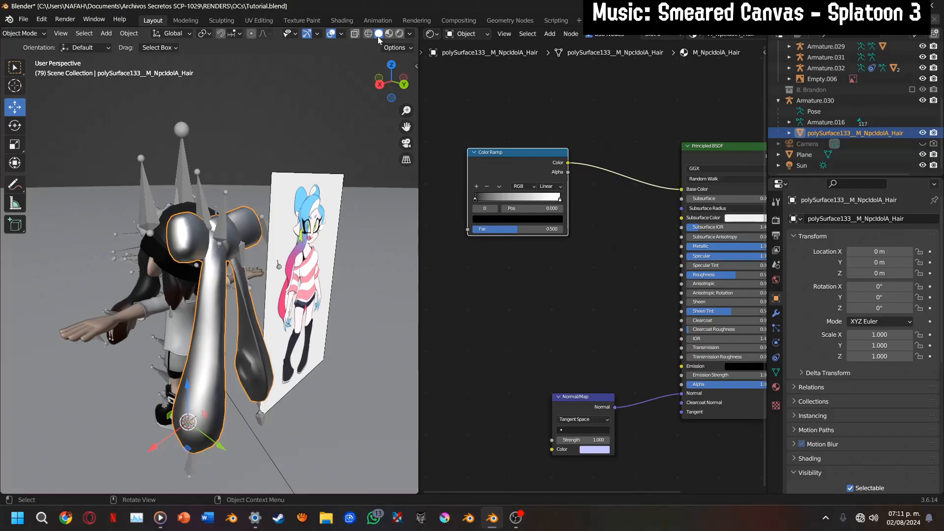
Display the viewport in Material Preview and set the hair material's Metallic to 0
click(389, 34)
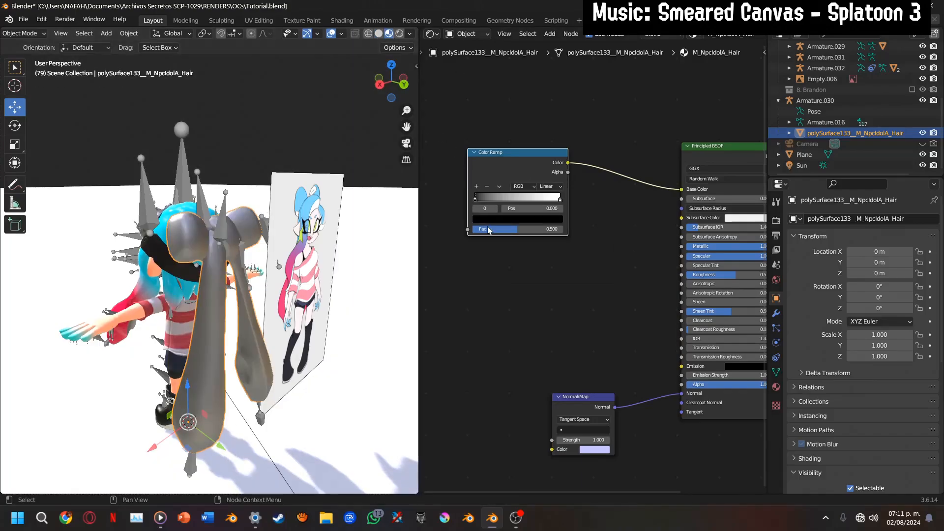
drag(466, 232, 433, 237)
drag(718, 248, 625, 247)
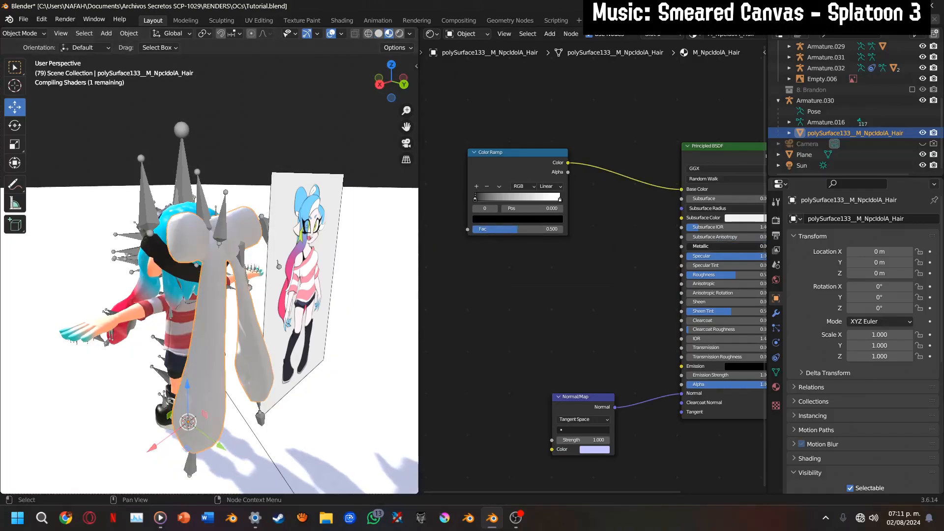
middle_drag(490, 257, 440, 246)
Feed the Color Ramp's Fac from a new Gradient Texture node, and attach Mapping and Texture Coordinate nodes to it
middle_drag(506, 242, 714, 277)
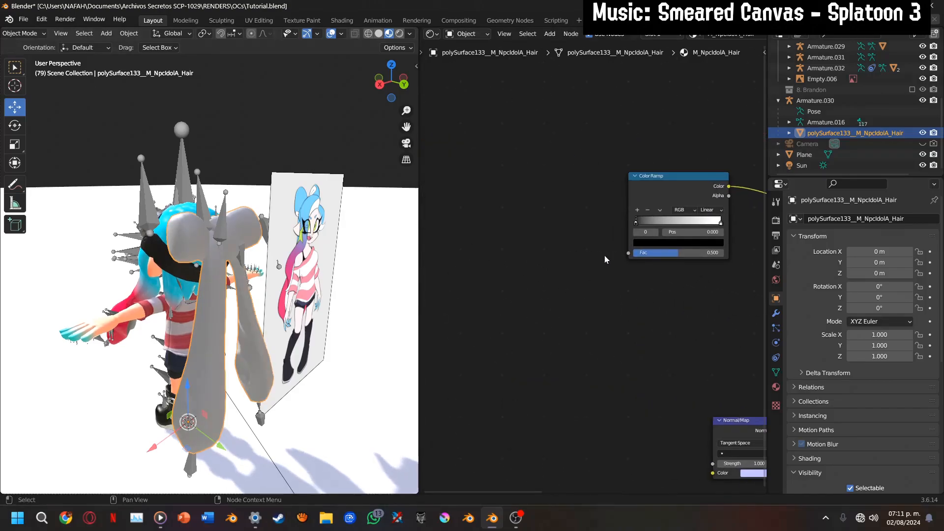
drag(629, 253, 487, 208)
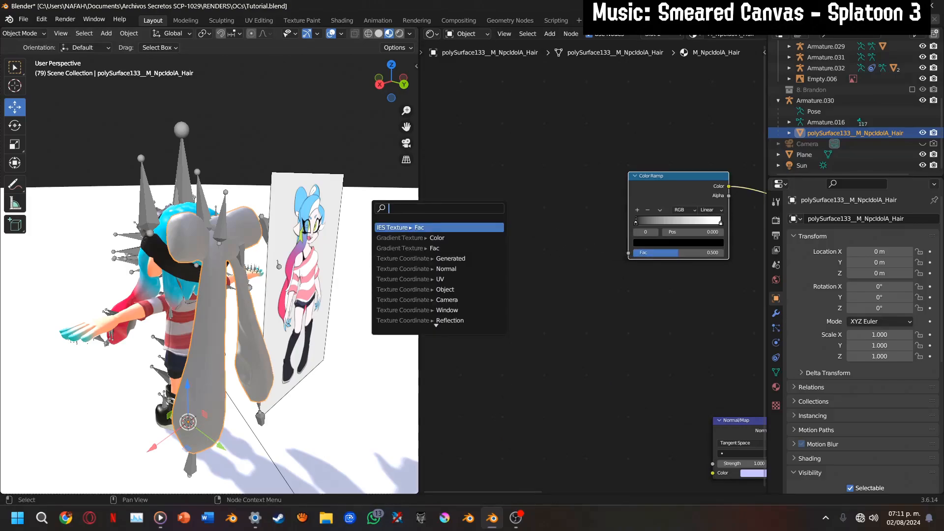
text(grad)
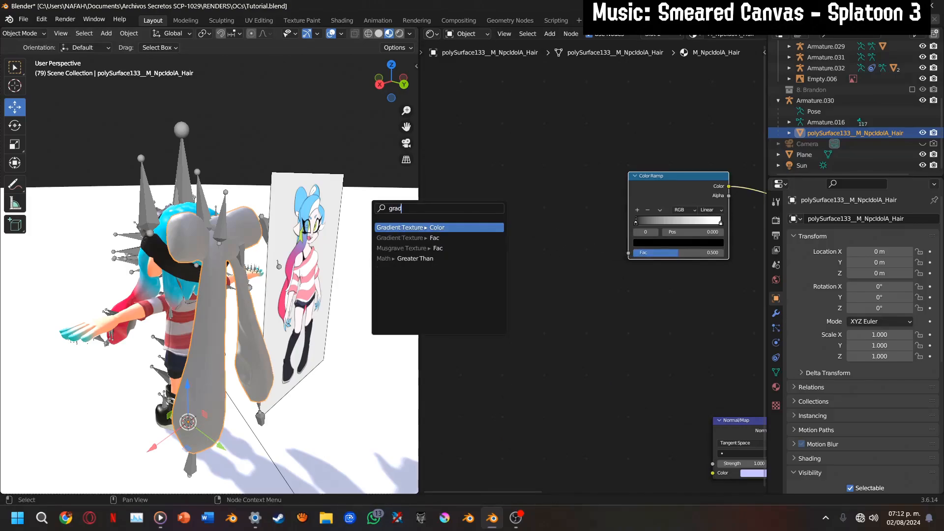
key(Return)
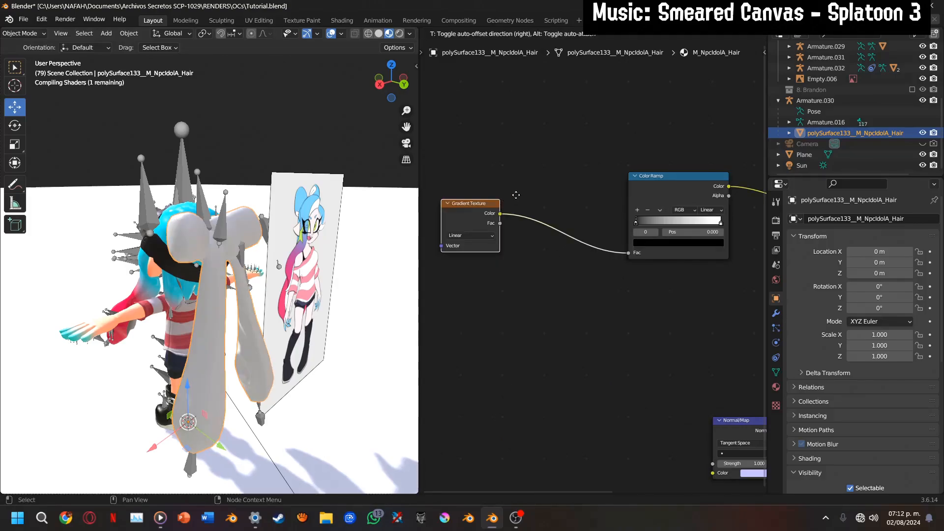
click(574, 194)
key(ctrl+t)
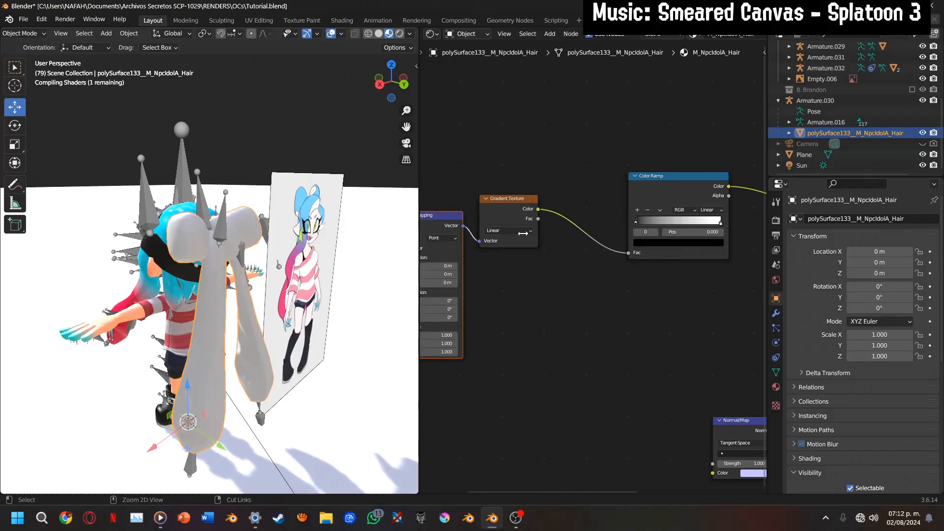
key(ctrl+t)
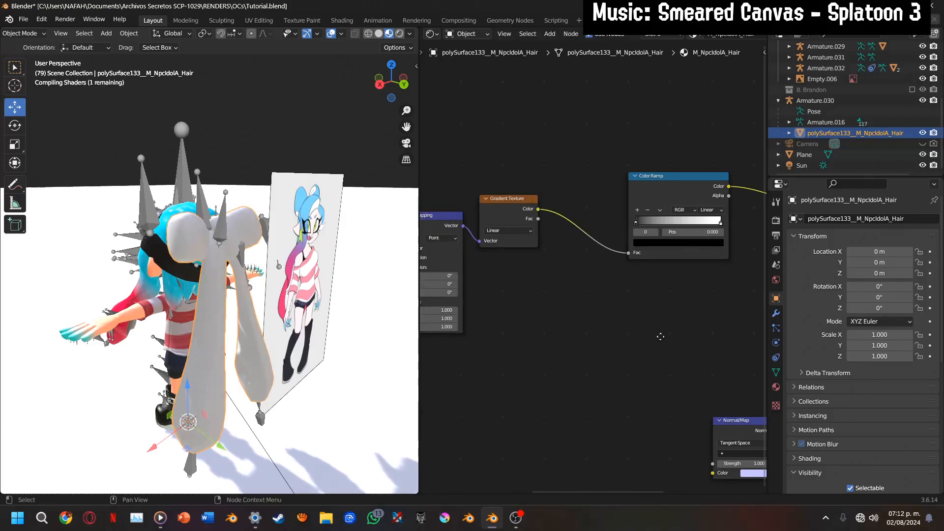
middle_drag(674, 343, 766, 291)
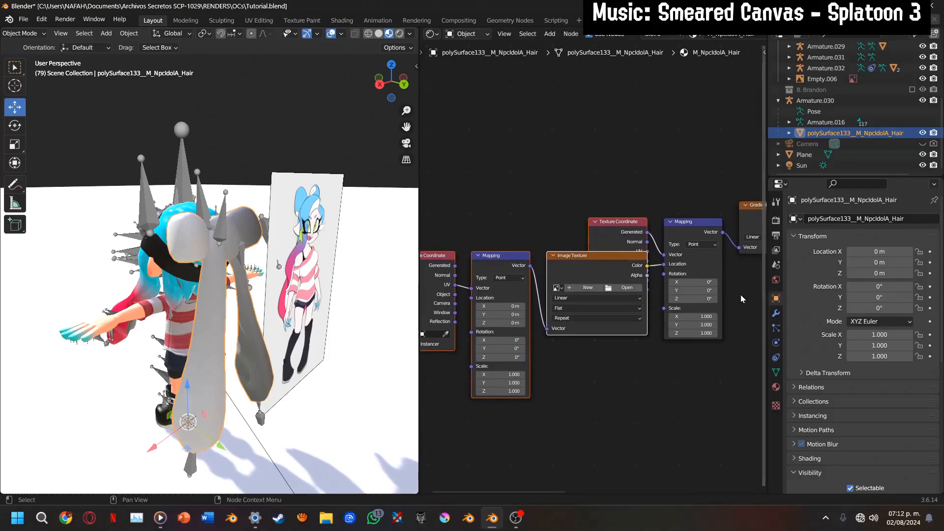
key(ctrl+z)
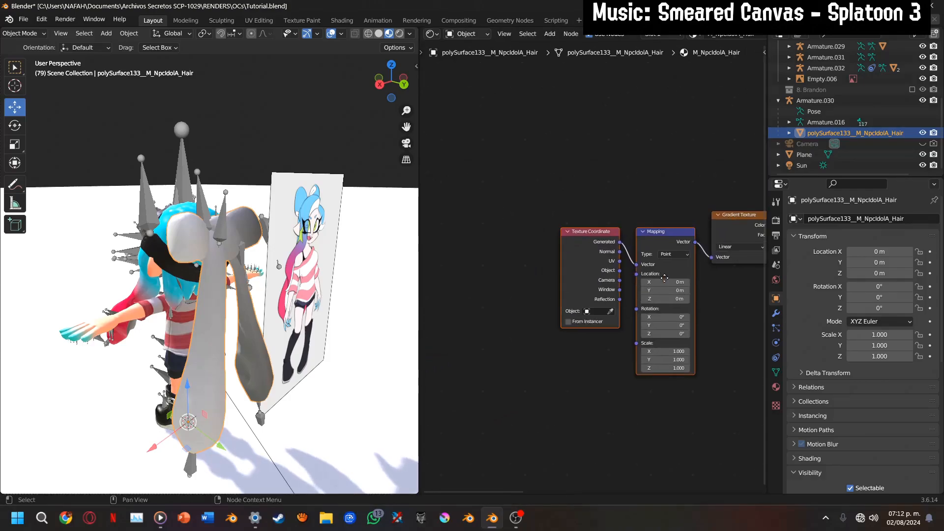
Set the Y rotation of the hair gradient's Mapping node to 90°
middle_drag(641, 310, 567, 264)
scroll(566, 264, up, 3)
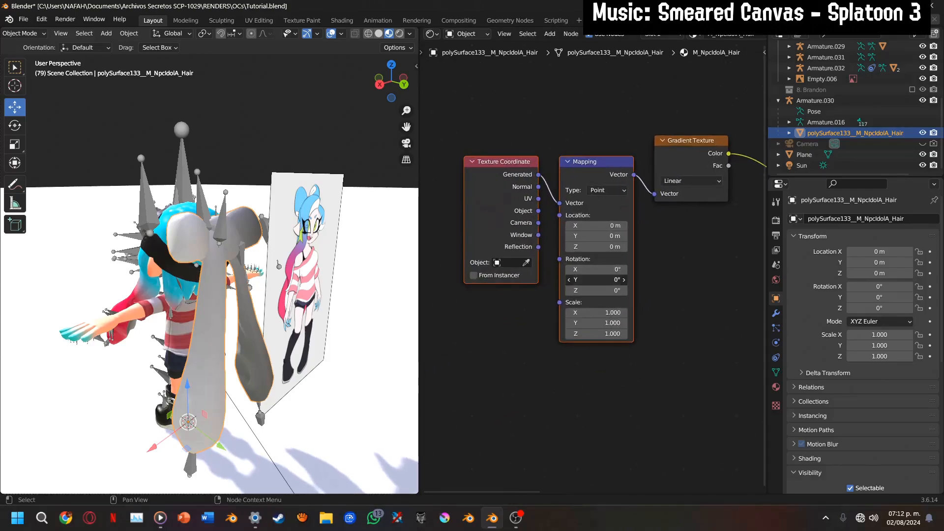
click(573, 279)
text(90)
key(Return)
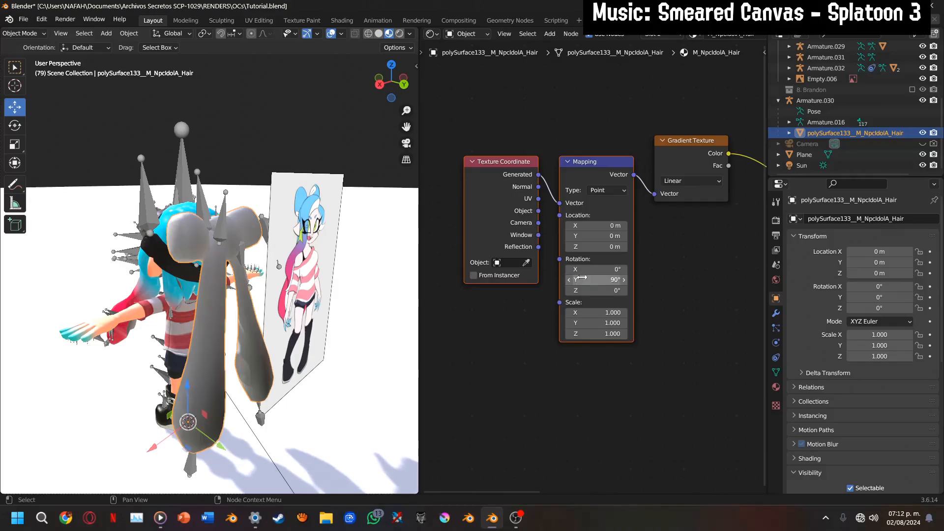
Set the Mapping node's X and Y rotation to 240°, checking the gradient on the hair from the side and back
mouse_move(391, 81)
mouse_down()
mouse_move(440, 88)
mouse_move(402, 83)
mouse_up()
click(389, 77)
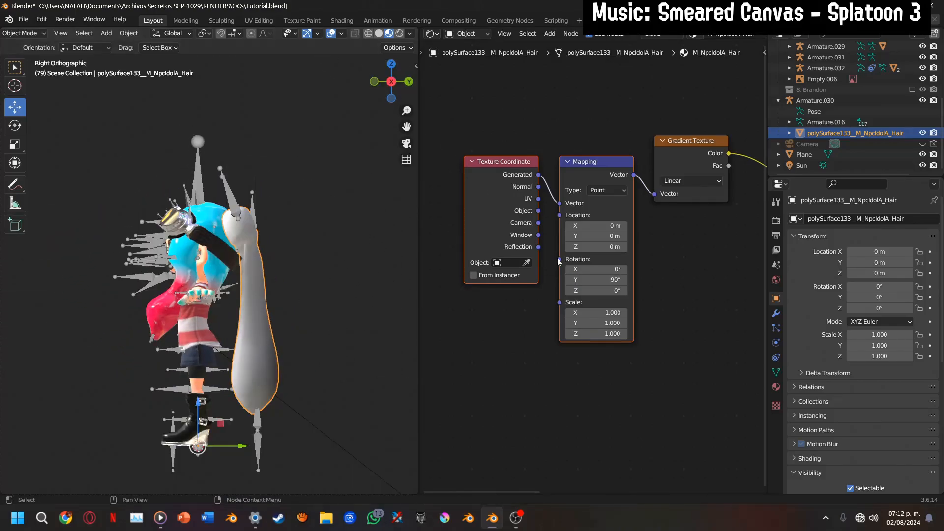
scroll(567, 235, up, 2)
drag(566, 234, 567, 248)
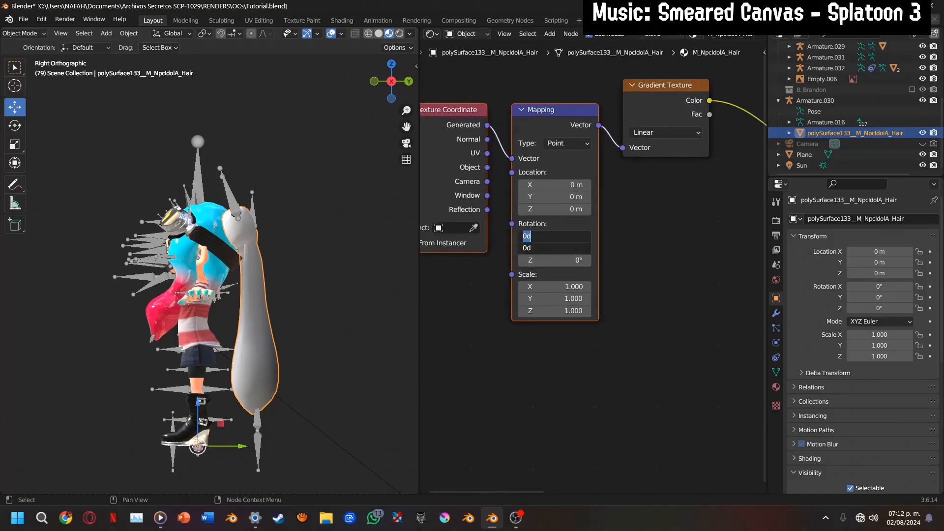
key(Return)
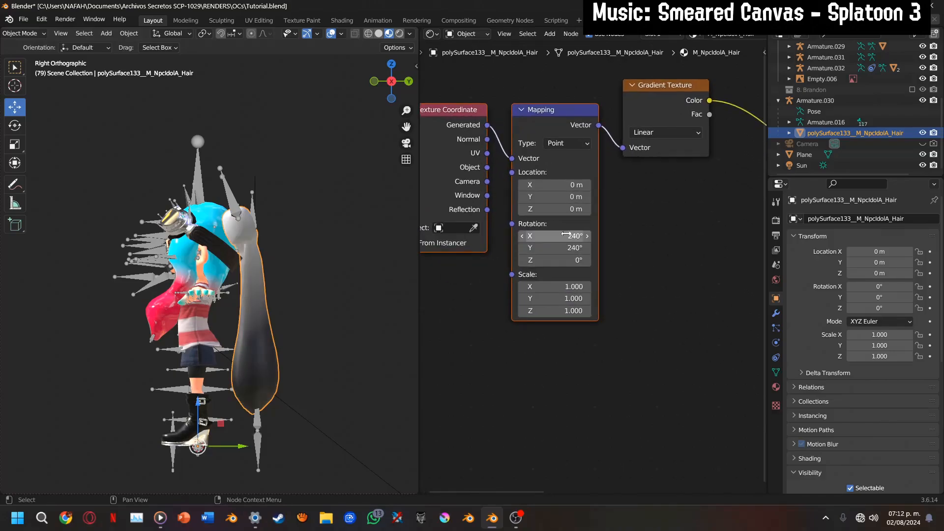
click(409, 81)
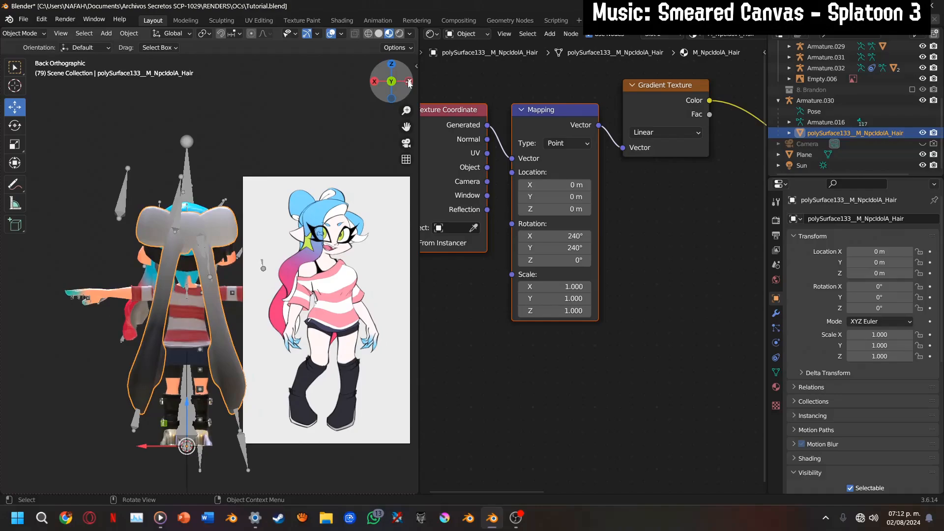
scroll(530, 227, up, 2)
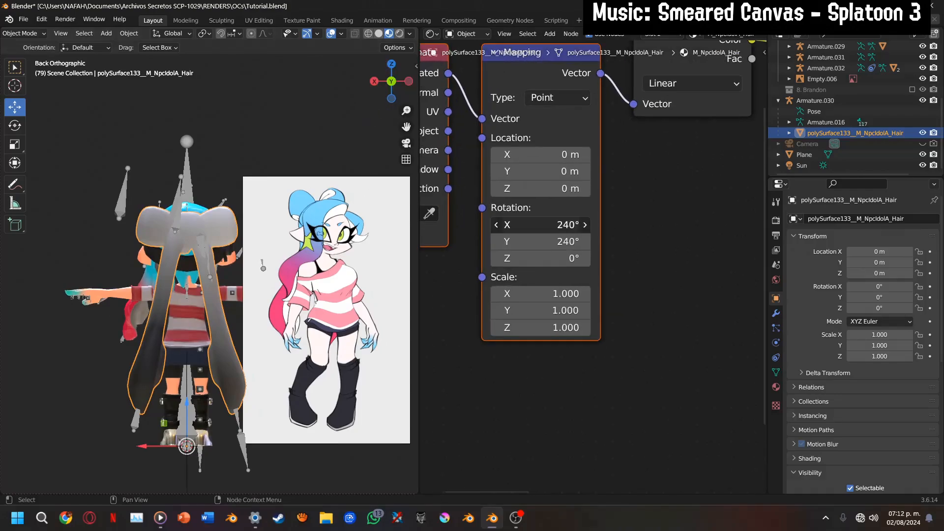
key(ctrl+z)
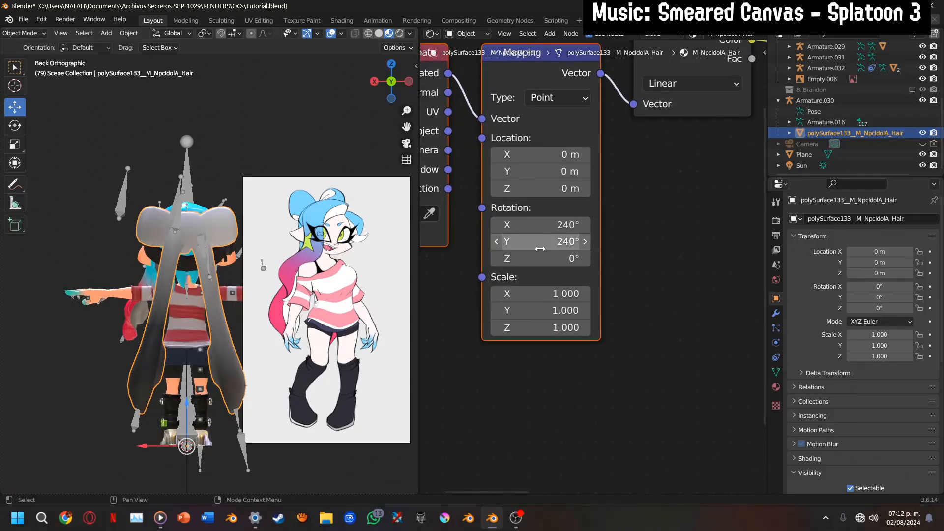
drag(542, 247, 559, 246)
key(ctrl+z)
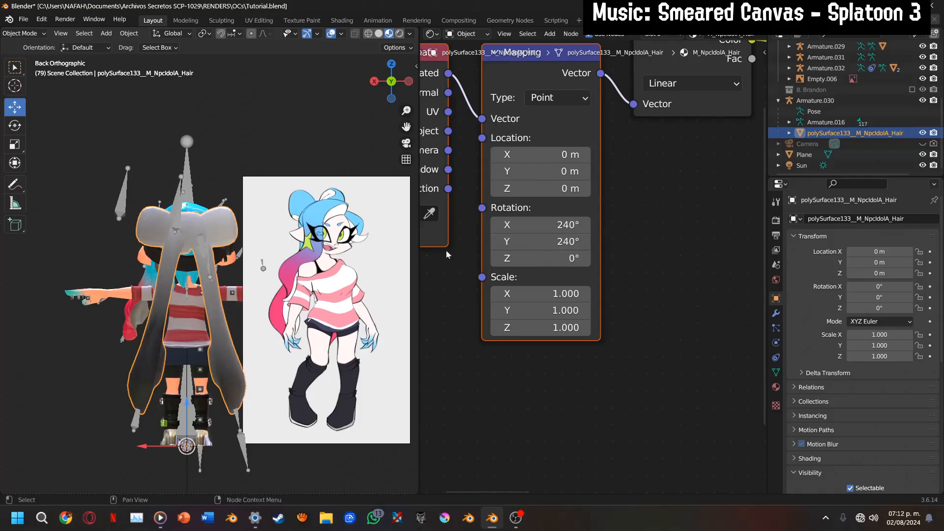
Set the Color Ramp's first stop at position 0 to a pink with red 1.000, green 0.000 and blue 0.195
scroll(573, 256, up, 1)
middle_drag(582, 245, 440, 381)
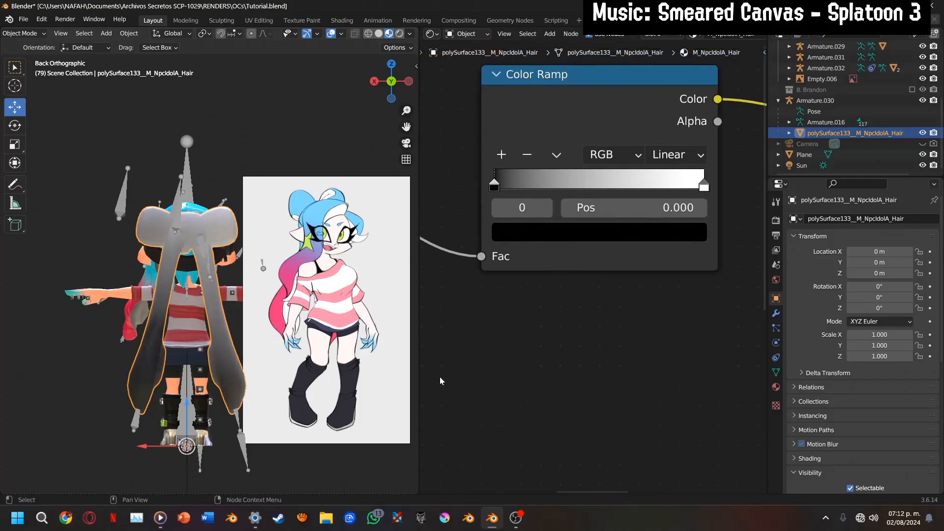
click(578, 243)
scroll(591, 324, up, 20)
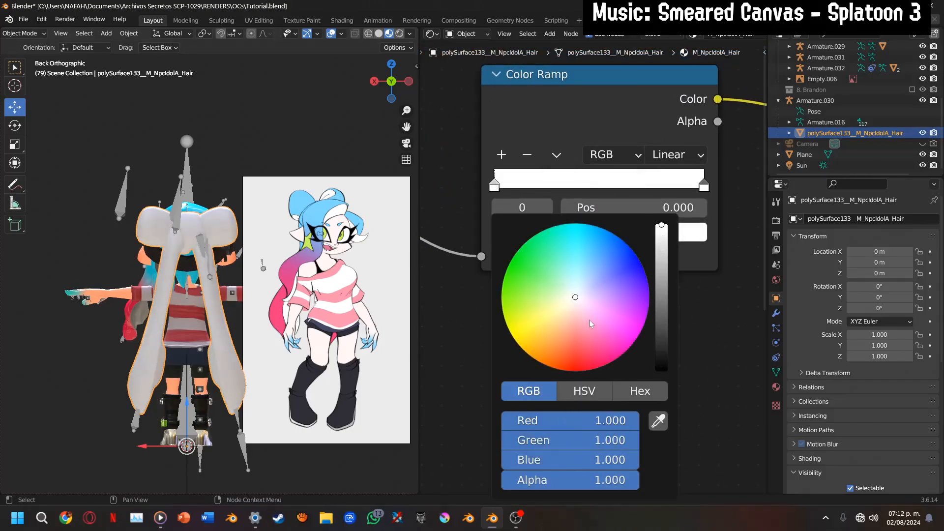
drag(592, 324, 606, 365)
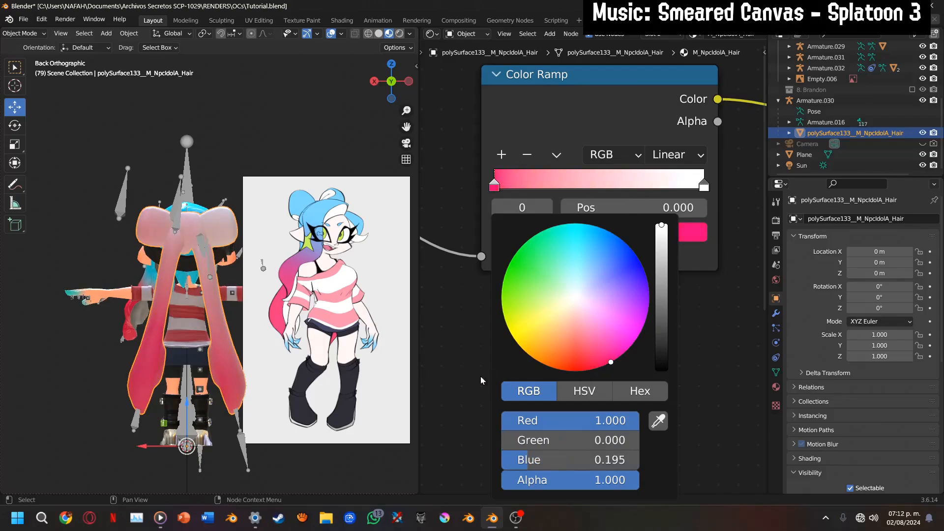
Set the Mapping node's Y rotation to 255° to adjust the pink gradient along the hair
middle_drag(456, 376, 584, 324)
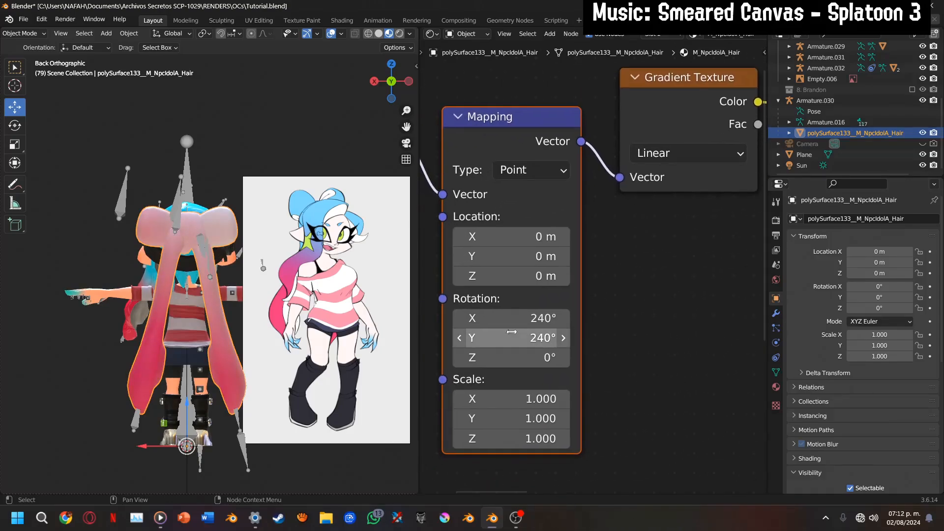
mouse_move(489, 331)
mouse_down()
mouse_move(476, 338)
mouse_move(500, 338)
mouse_up()
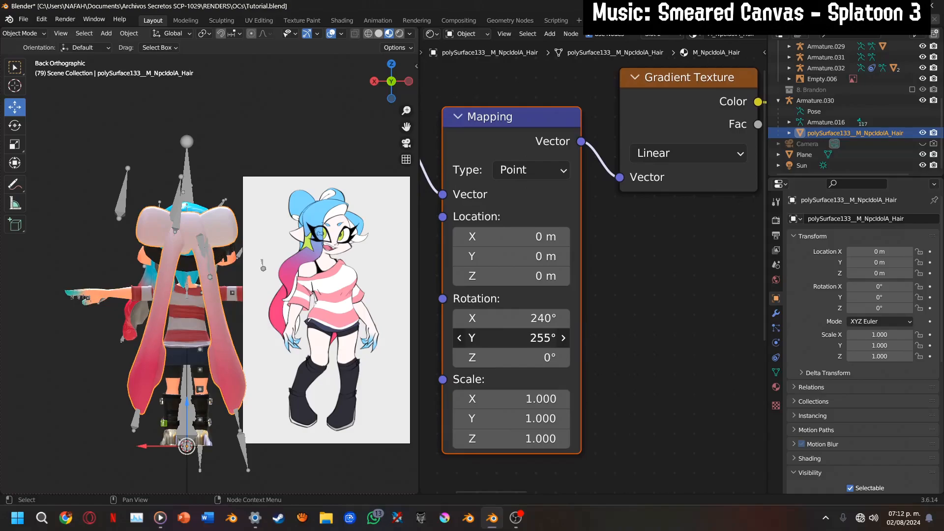
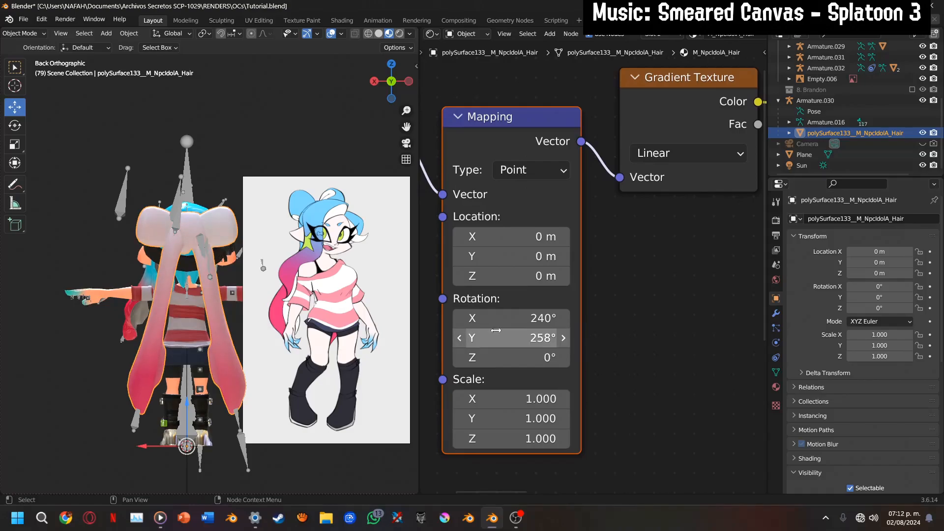
Set the Y rotation of the hair gradient's Mapping node to 260°
click(495, 330)
text(26)
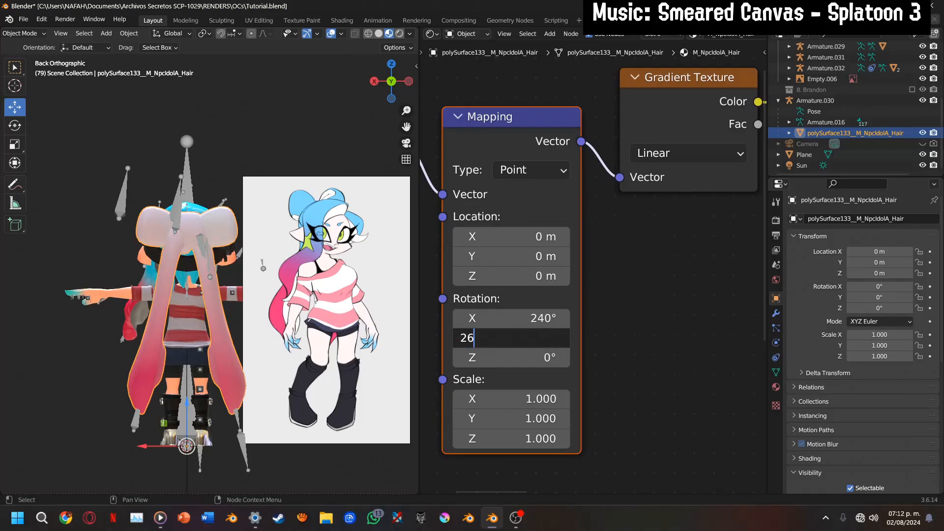
text(0)
key(Return)
Set the Color Ramp's end stop to cyan (red 0.000, green 0.950, blue 1.000) and move it to position 0.498
middle_drag(632, 288, 742, 404)
click(615, 256)
click(600, 302)
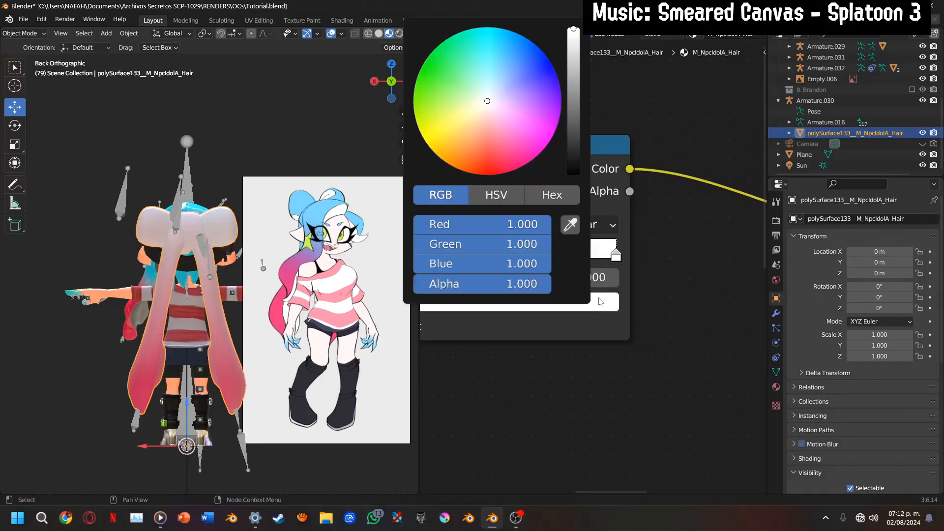
mouse_move(490, 83)
mouse_down()
mouse_move(514, 162)
mouse_move(506, 164)
mouse_move(519, 44)
mouse_move(490, 27)
mouse_up()
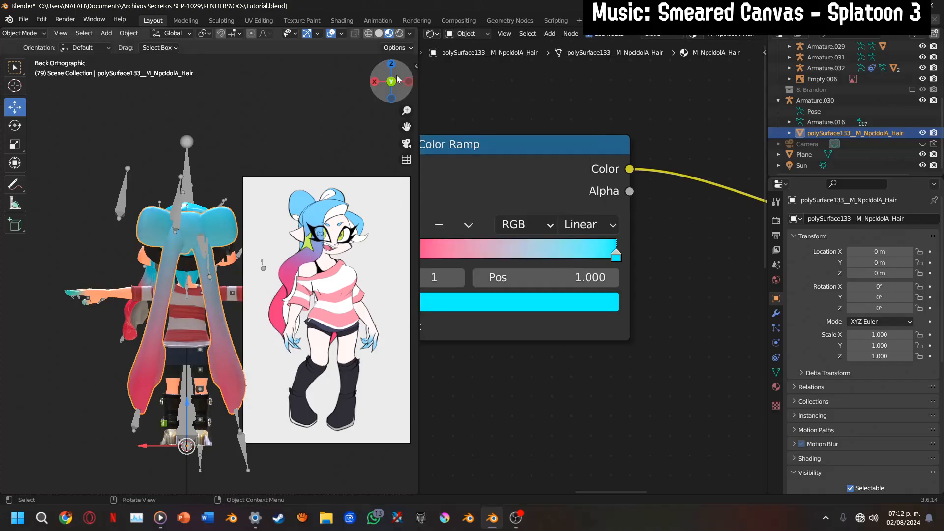
drag(388, 79, 432, 73)
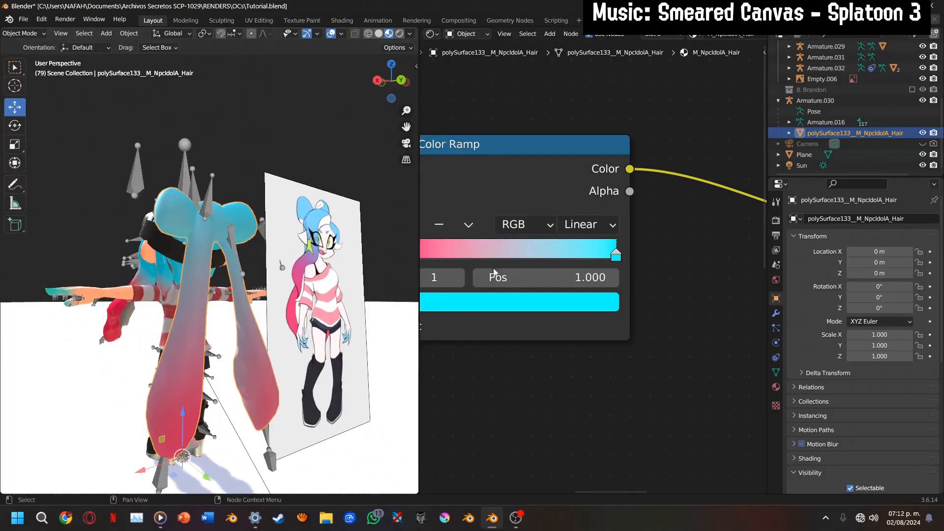
middle_drag(492, 98, 543, 98)
drag(667, 254, 562, 254)
Replace the cyan stop's colour with the light blue sampled from the reference drawing's hair
click(572, 303)
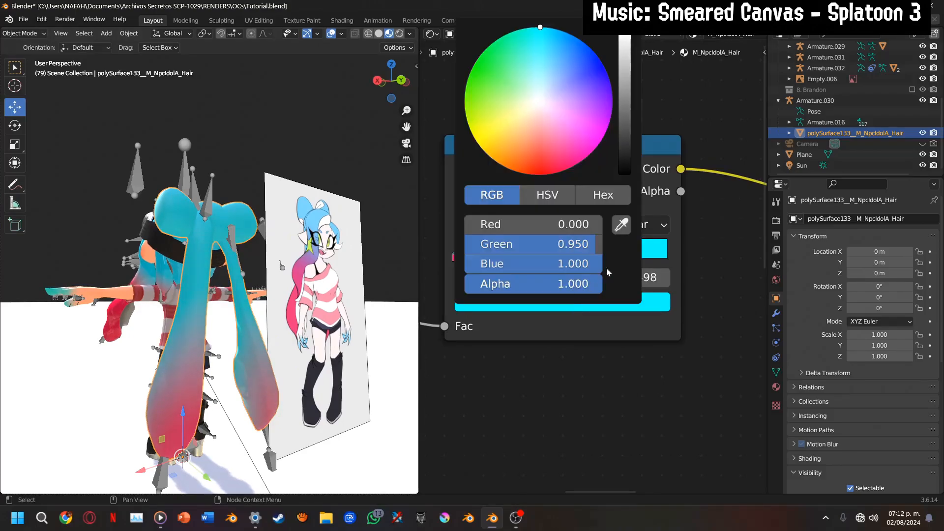
click(623, 231)
click(624, 231)
click(563, 296)
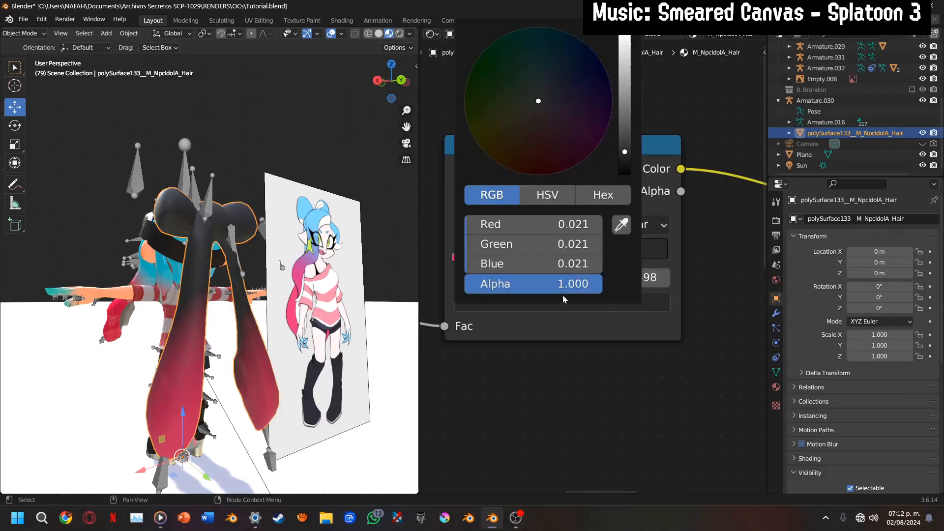
click(622, 224)
click(320, 213)
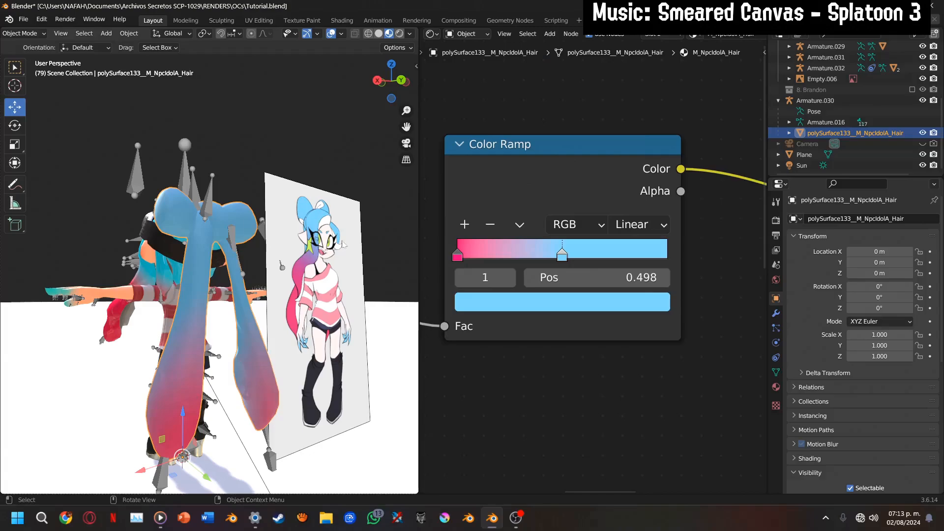
Sample the reference ponytail's pink for the Color Ramp's first stop and move the blue stop to position 0.328
click(457, 256)
click(531, 301)
click(621, 225)
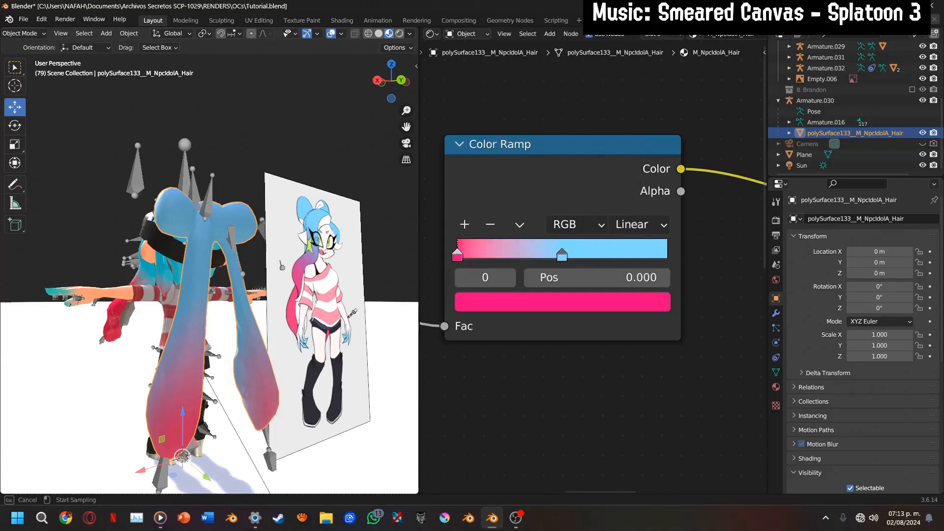
click(301, 313)
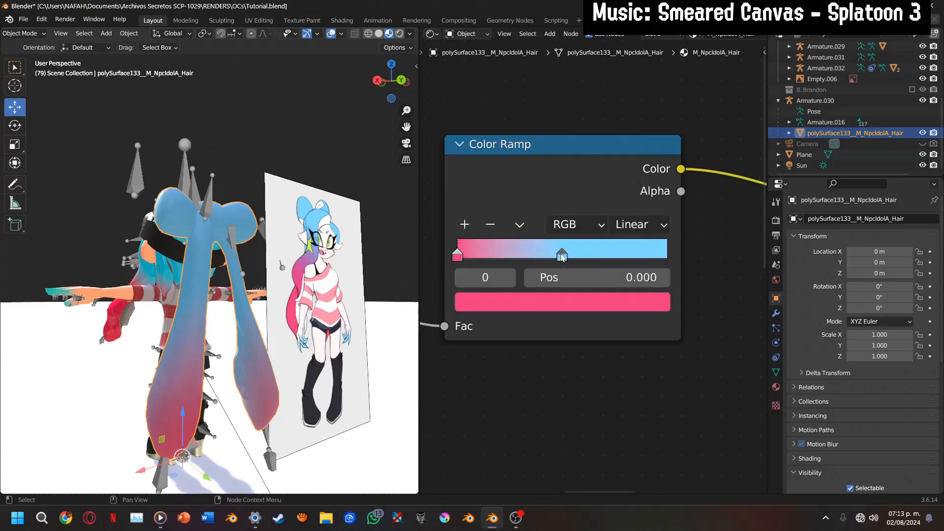
mouse_move(563, 257)
mouse_down()
mouse_move(511, 259)
mouse_move(520, 259)
mouse_up()
Set the Mapping node's X rotation to 270°, judging the gradient on the hair from the side
click(378, 81)
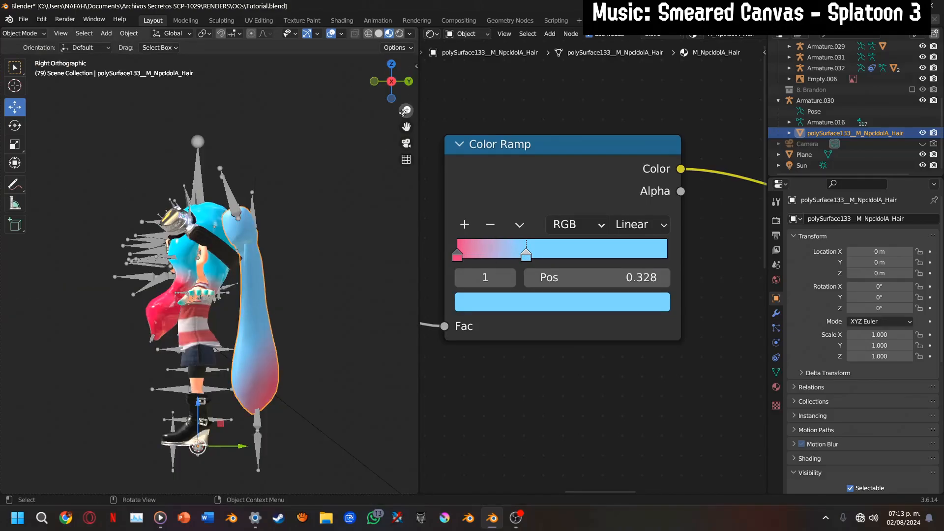
drag(406, 127, 345, 59)
middle_drag(486, 269, 423, 188)
drag(562, 319, 605, 311)
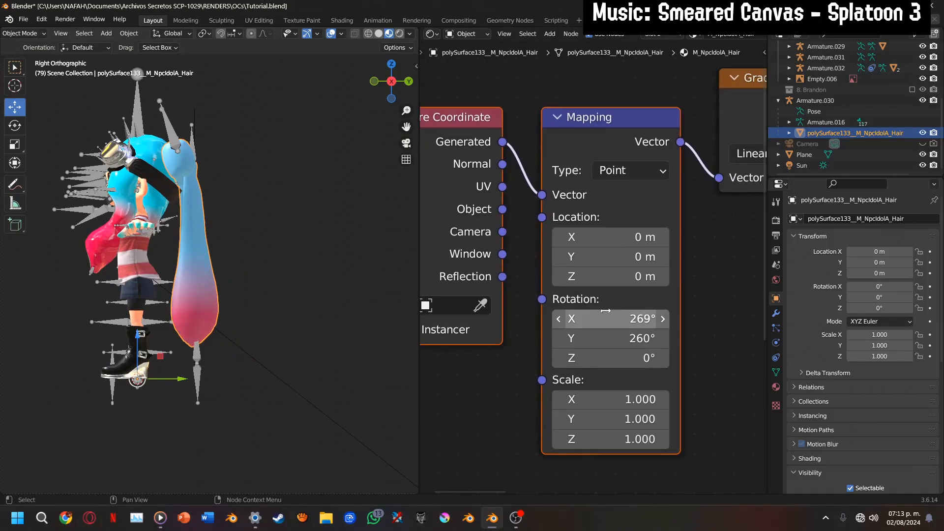
click(606, 311)
text(2)
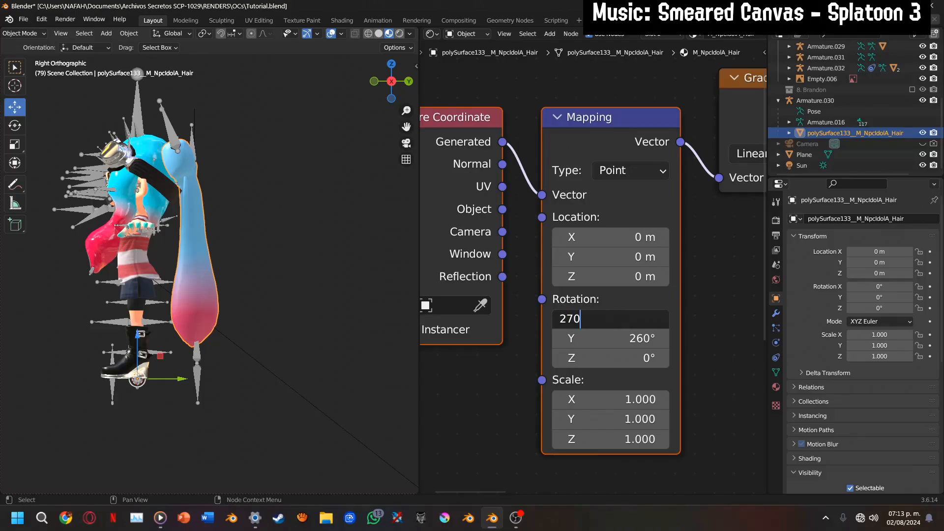
text(70)
key(Return)
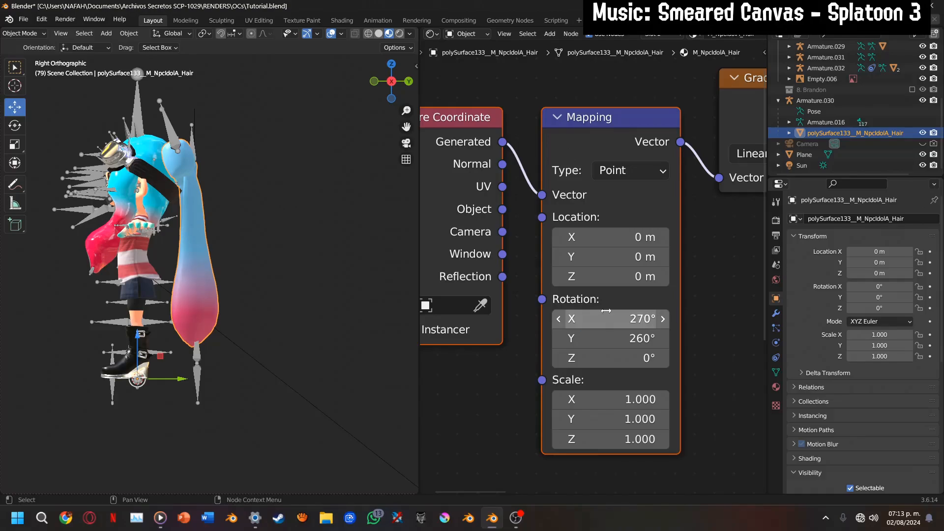
Set the Mapping node's Y rotation to 270°, judging the gradient on the hair from behind
click(409, 82)
click(603, 322)
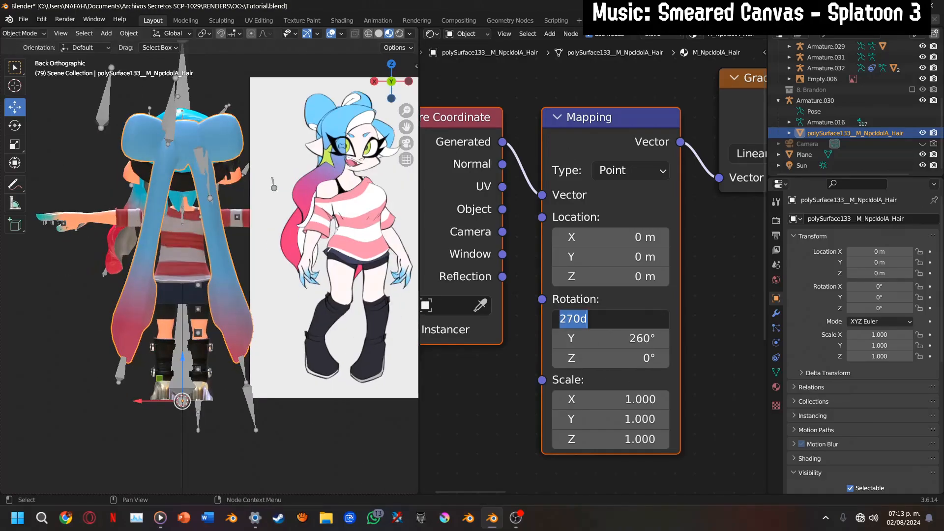
click(611, 343)
click(611, 342)
text(2)
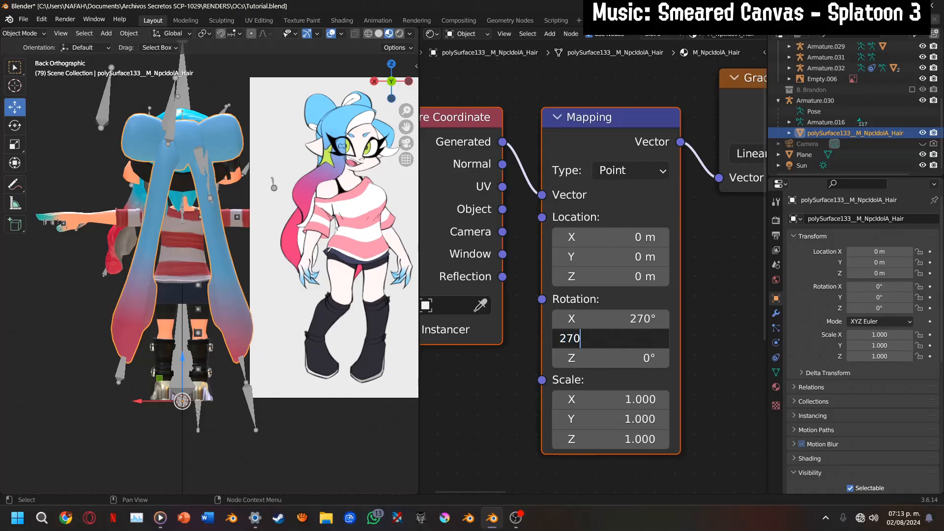
key(Return)
Shift the hair gradient by setting the Mapping node's X location to -0.2 m
middle_drag(585, 378, 563, 404)
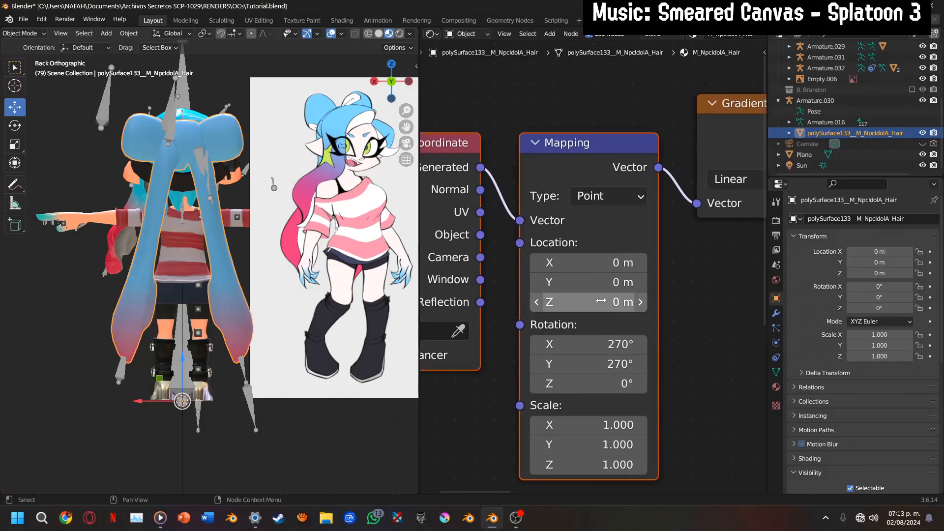
click(535, 263)
click(535, 263)
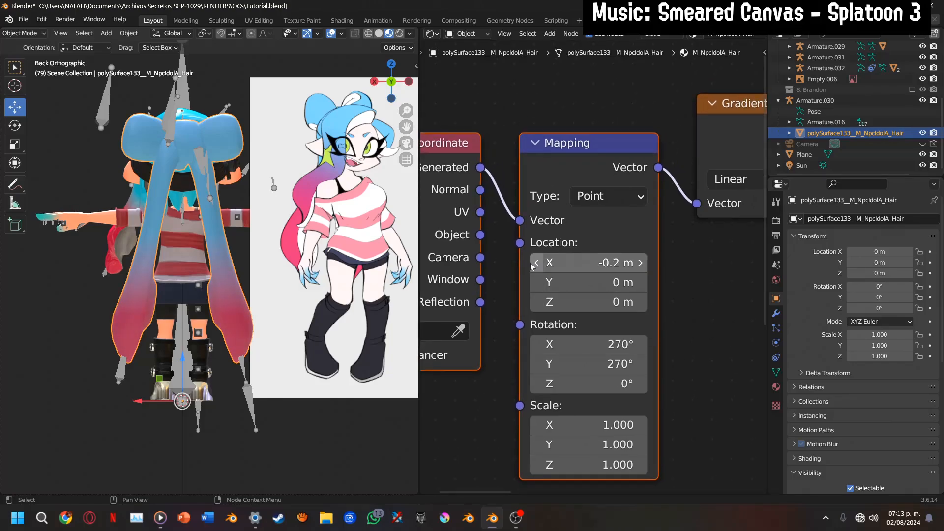
click(534, 266)
click(641, 264)
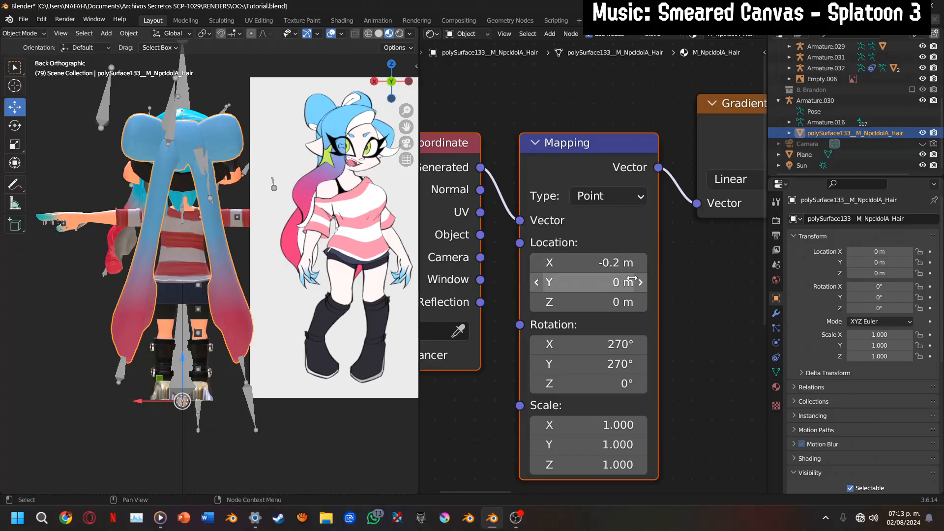
scroll(681, 275, down, 6)
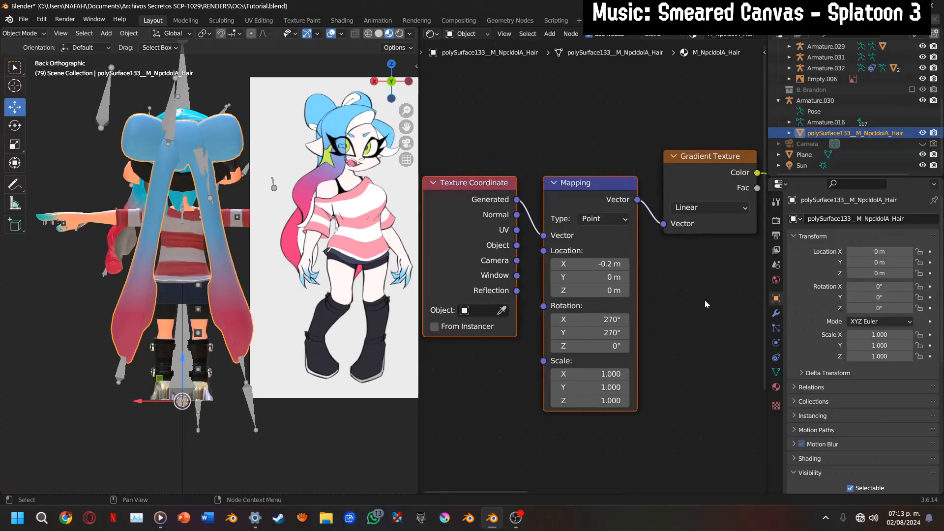
middle_drag(674, 301, 570, 326)
scroll(527, 304, down, 7)
key(shift+a)
mouse_move(607, 313)
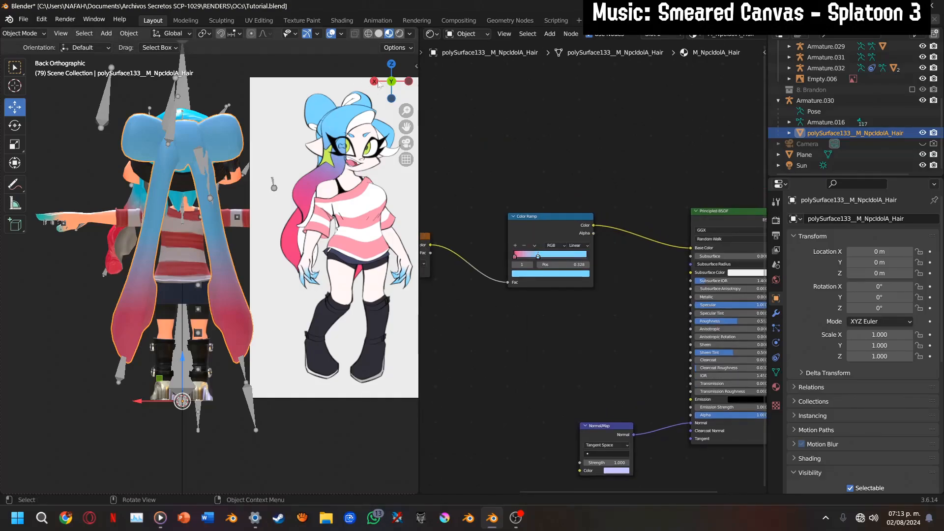
Hide the other character parts, armatures and reference image, and open the hair mesh in Edit Mode
drag(378, 84, 389, 53)
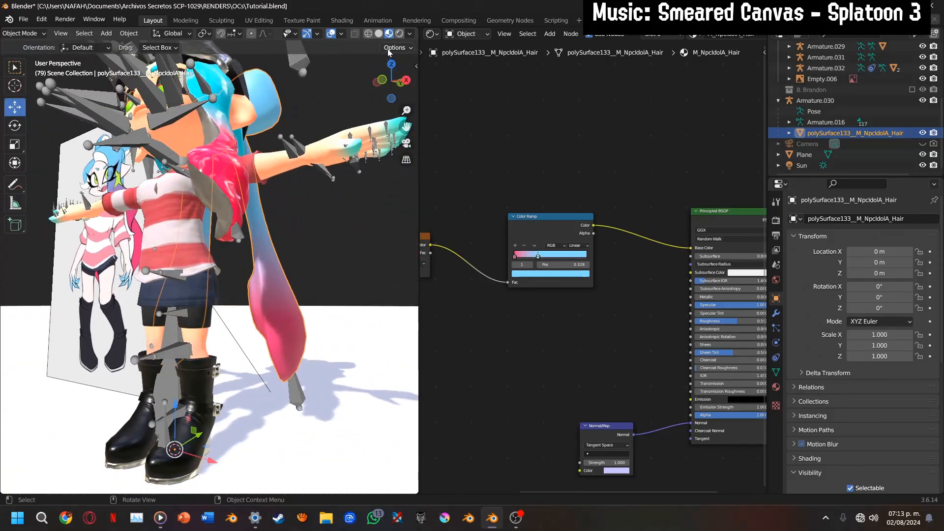
key(ctrl+i)
key(h)
key(Tab)
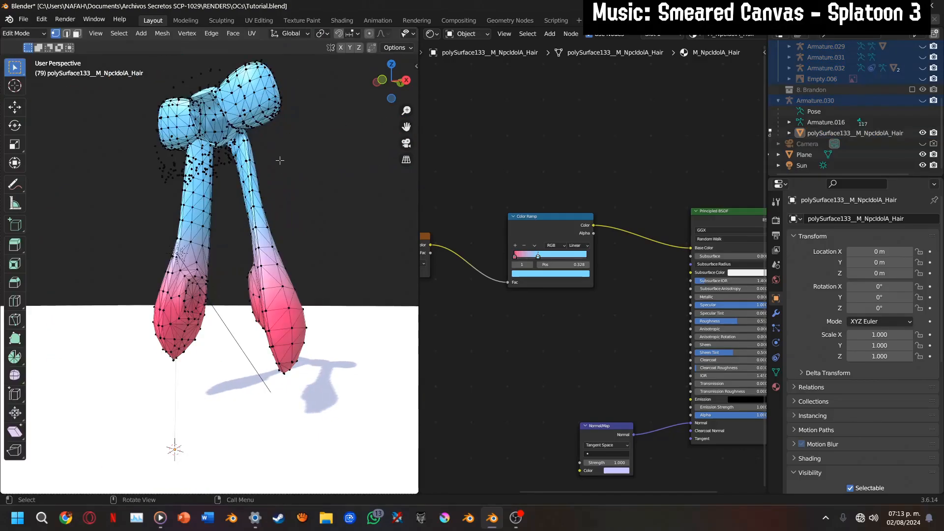
key(Tab)
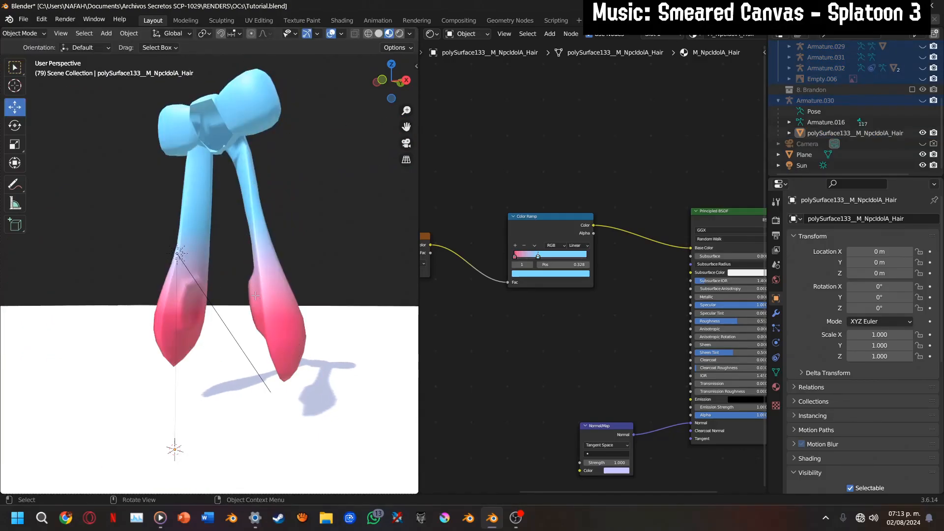
key(Tab)
Select the linked inner-side geometry of both hanging hair tentacles
scroll(255, 296, up, 3)
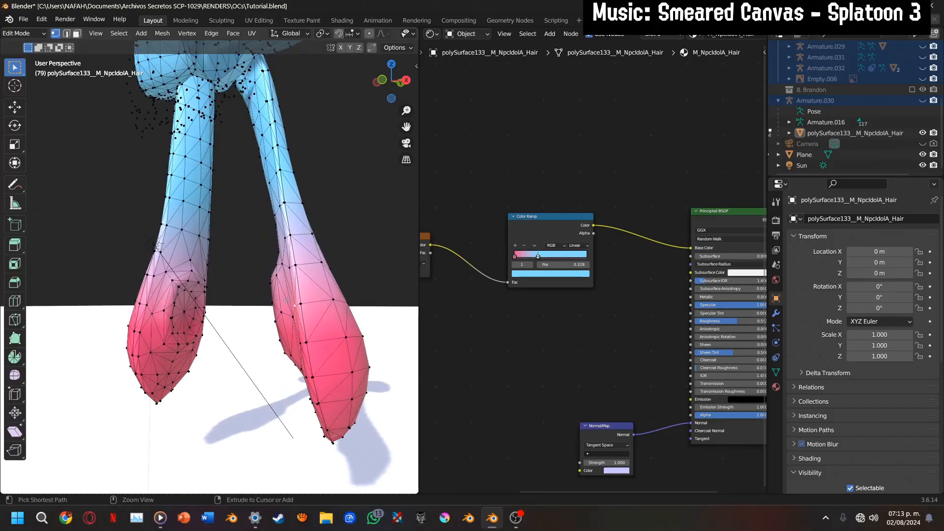
key(ctrl+l)
drag(393, 88, 408, 97)
scroll(226, 278, up, 3)
shift+click(193, 316)
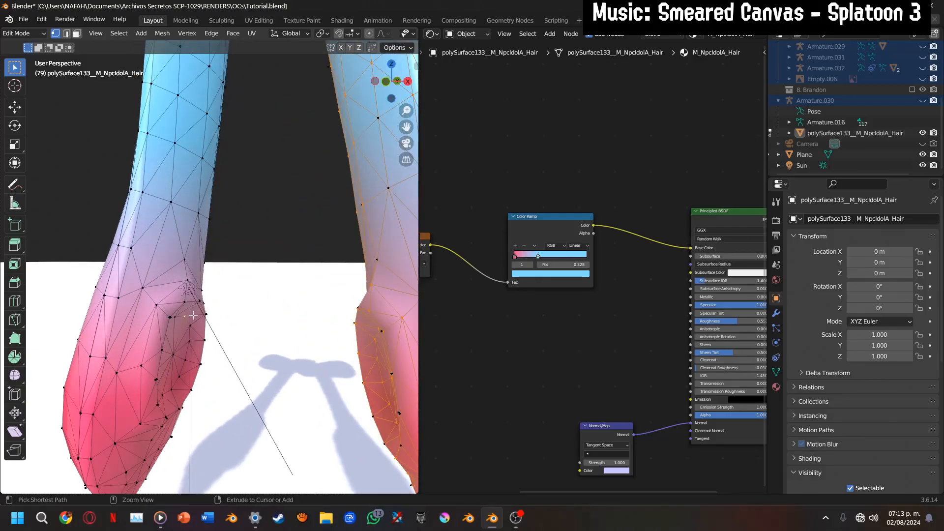
key(ctrl+l)
scroll(246, 310, down, 4)
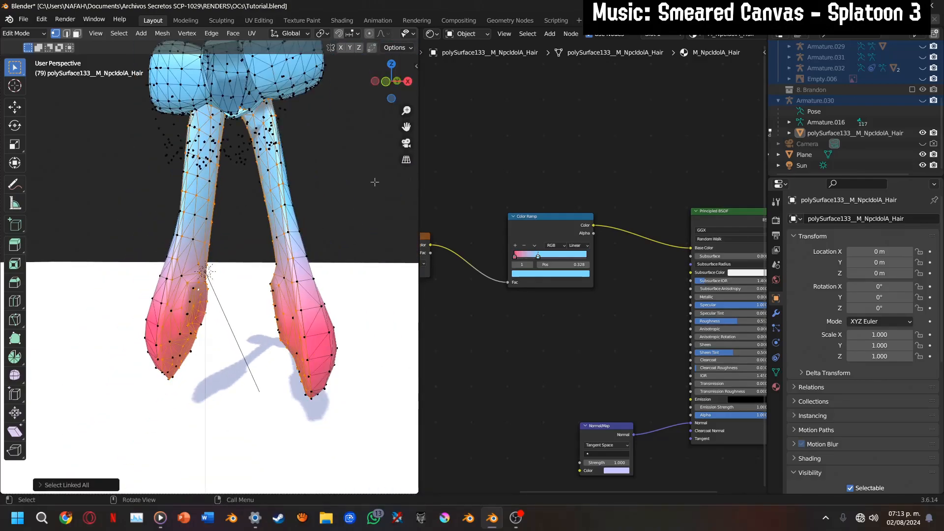
Switch to face selection and add the linked inner surfaces of both bow loops to the selection
key(3)
scroll(331, 168, down, 3)
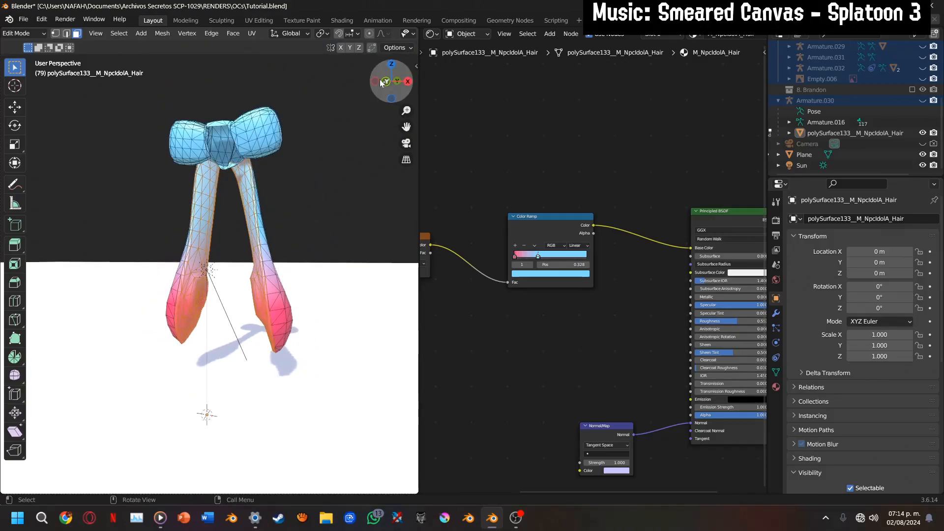
drag(390, 82, 368, 192)
scroll(269, 324, up, 3)
scroll(269, 323, up, 3)
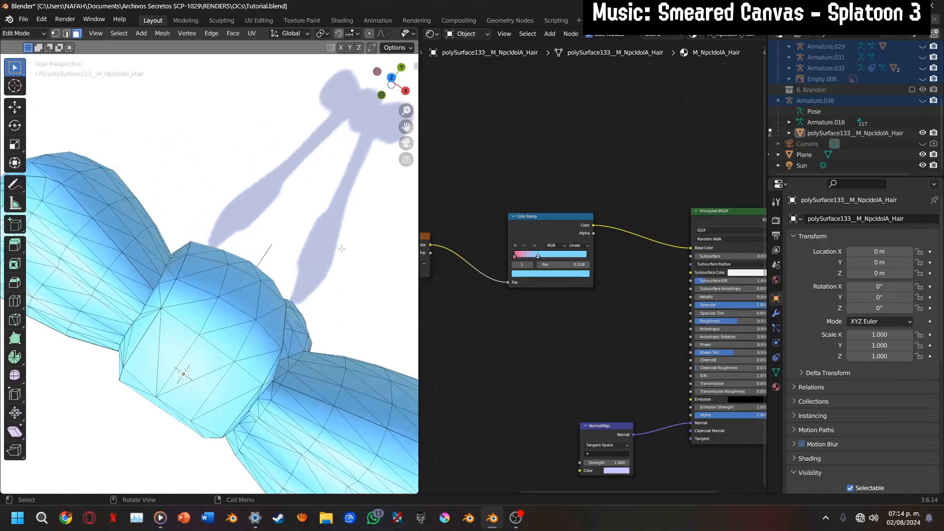
scroll(280, 401, down, 3)
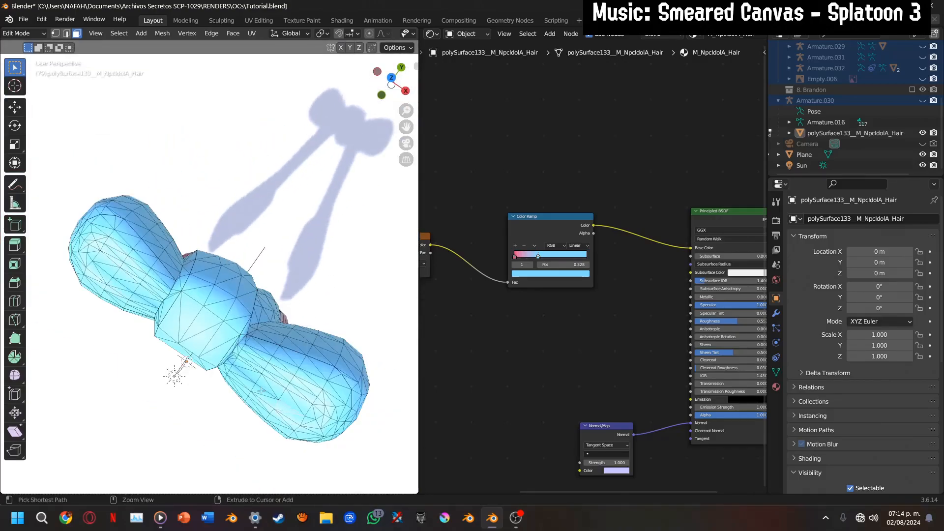
key(ctrl+l)
middle_drag(374, 165, 317, 139)
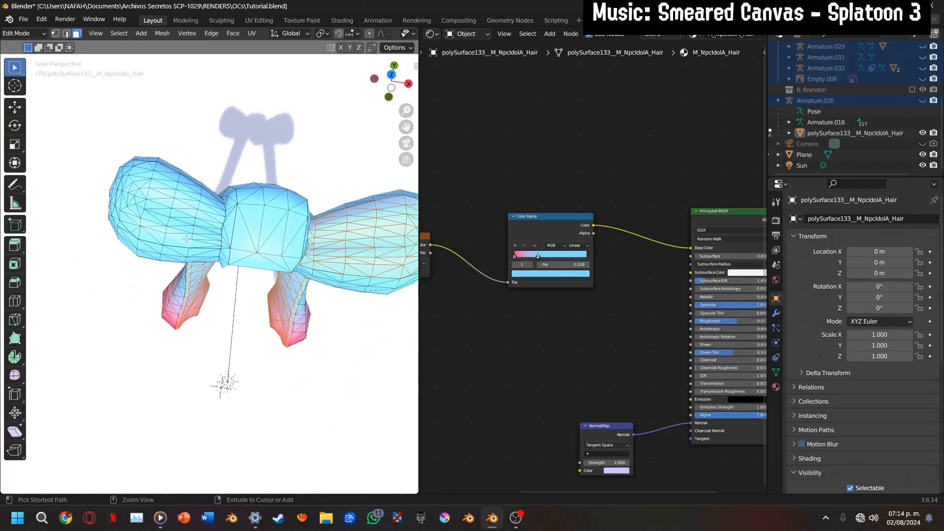
Add a second, empty material slot to the hair and assign the selected inner faces to it
click(776, 387)
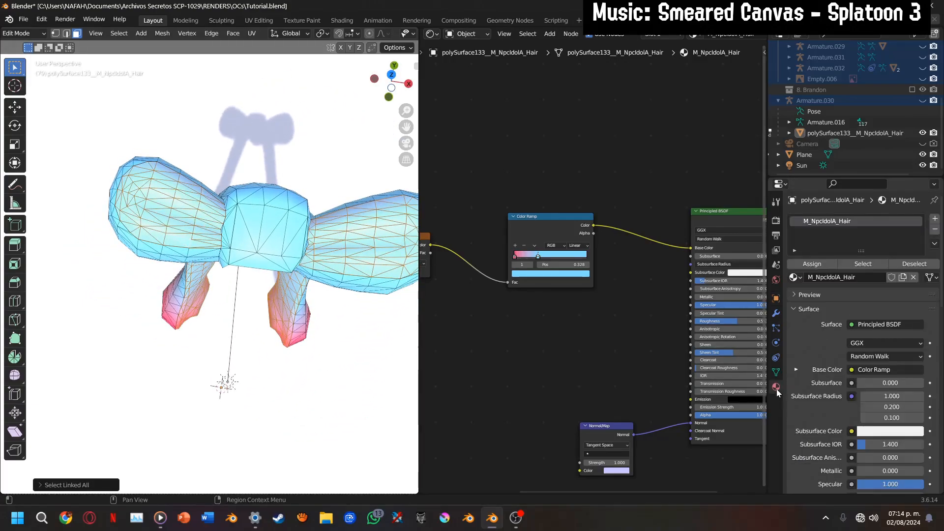
click(935, 219)
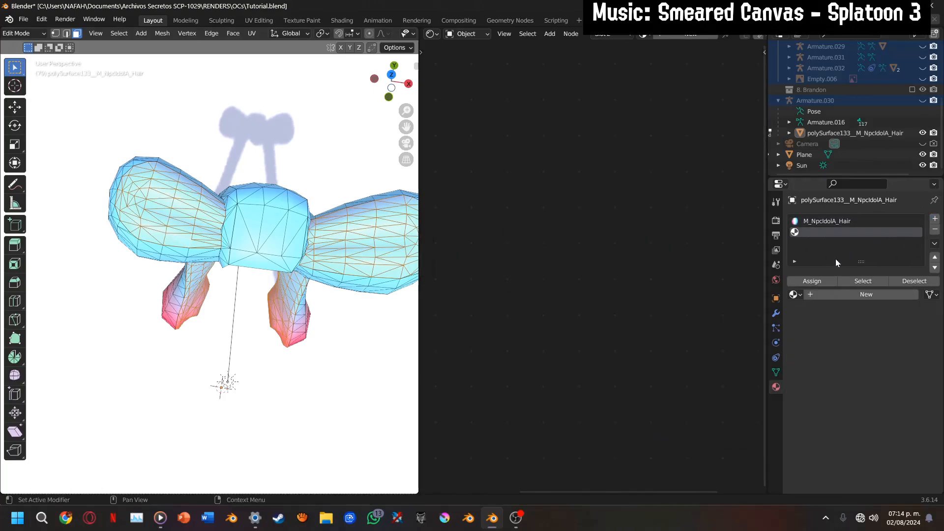
click(817, 275)
Select the linked faces at the outer end of one bow loop and assign them to the M_NpcIdolA_Hair slot
drag(391, 81, 361, 20)
scroll(402, 140, up, 2)
drag(404, 128, 515, 427)
drag(392, 81, 378, 25)
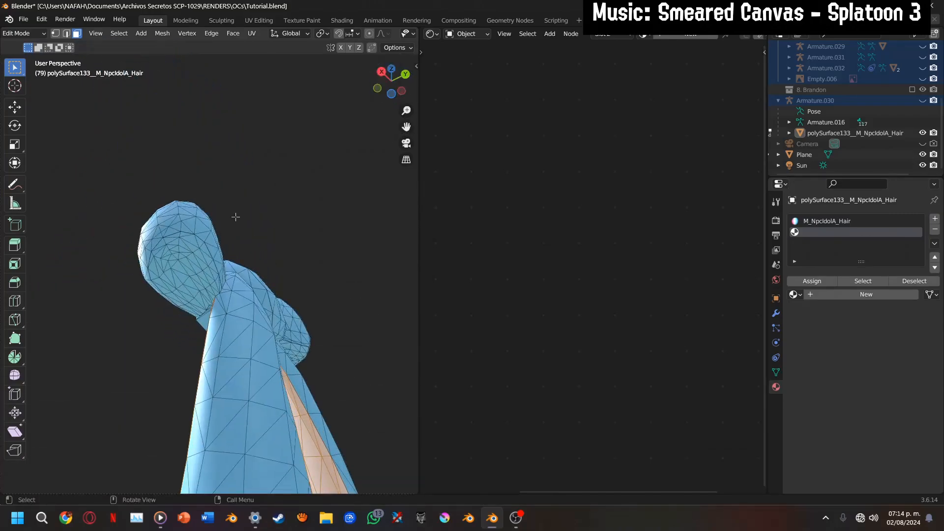
scroll(236, 217, up, 2)
click(198, 286)
key(ctrl+l)
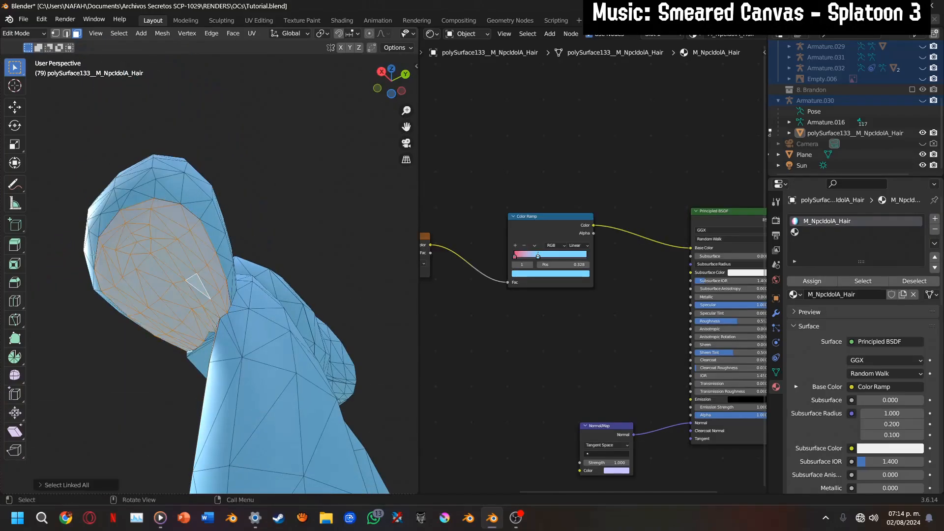
click(819, 285)
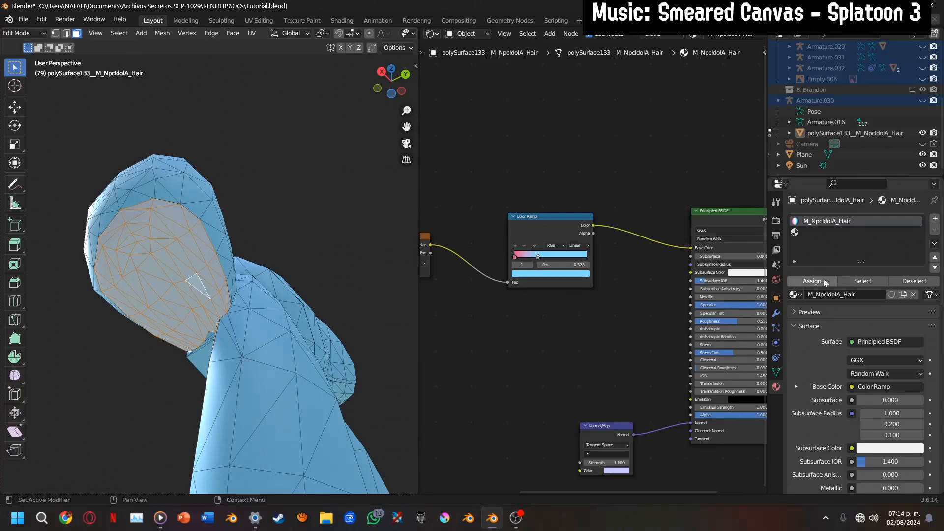
Select the linked underside faces of the other bow loop and assign them to the M_NpcIdolA_Hair slot
scroll(352, 163, down, 2)
drag(392, 82, 289, 93)
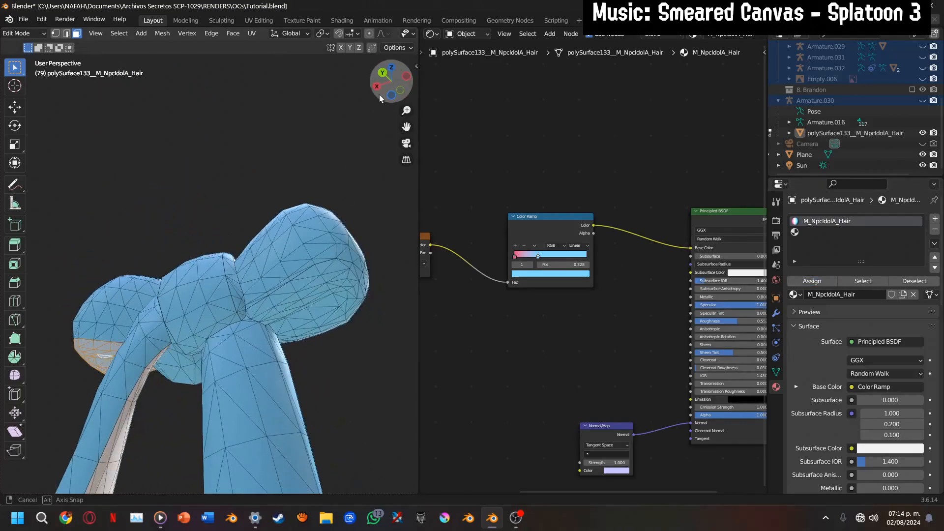
click(319, 298)
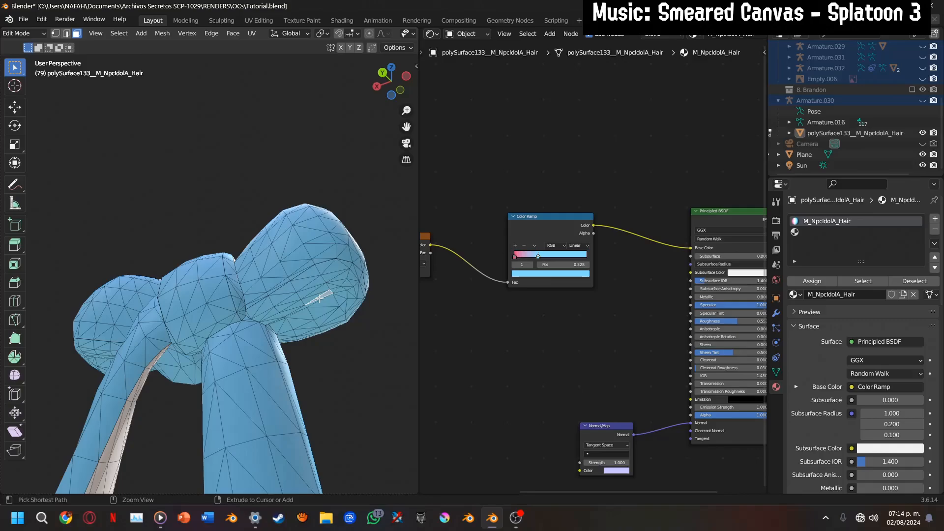
key(ctrl+l)
click(808, 284)
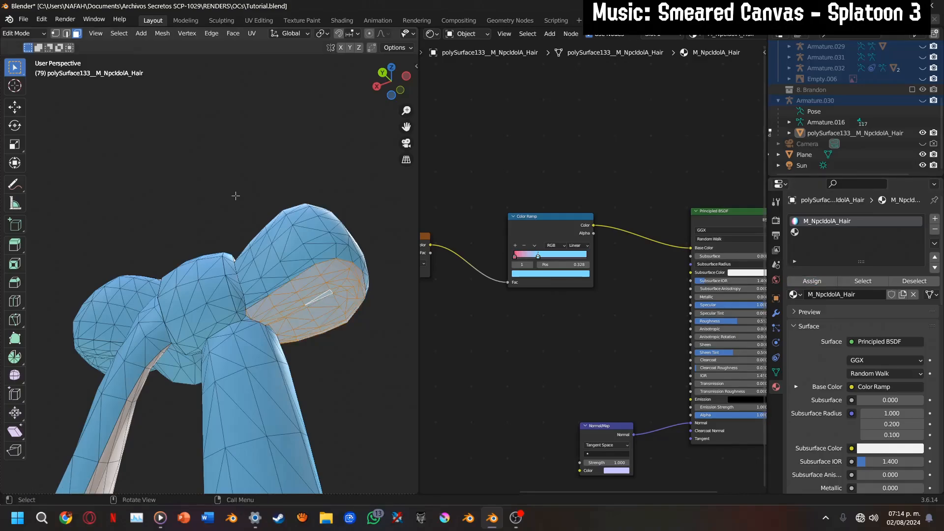
Select the linked side faces around the bow's centre knot, assign them to the M_NpcIdolA_Hair slot, and leave Edit Mode
scroll(227, 282, up, 3)
drag(388, 97, 374, 141)
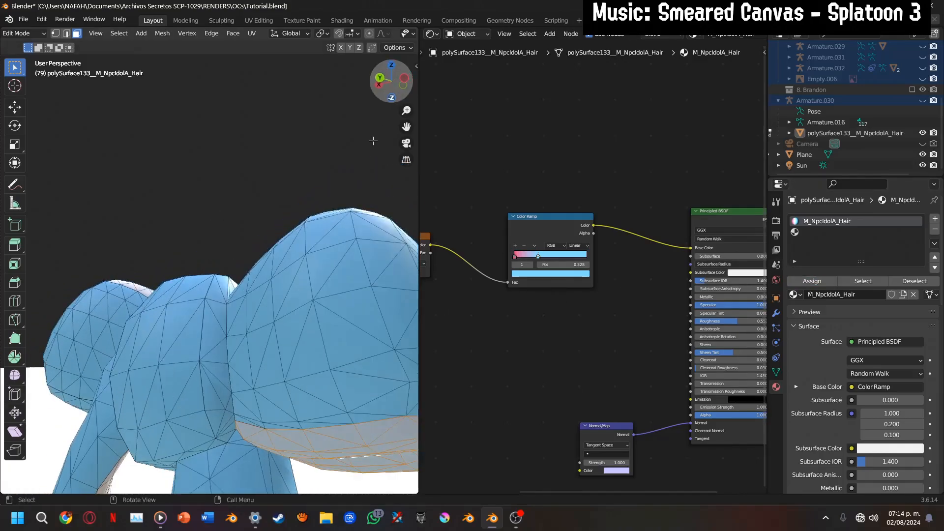
click(213, 351)
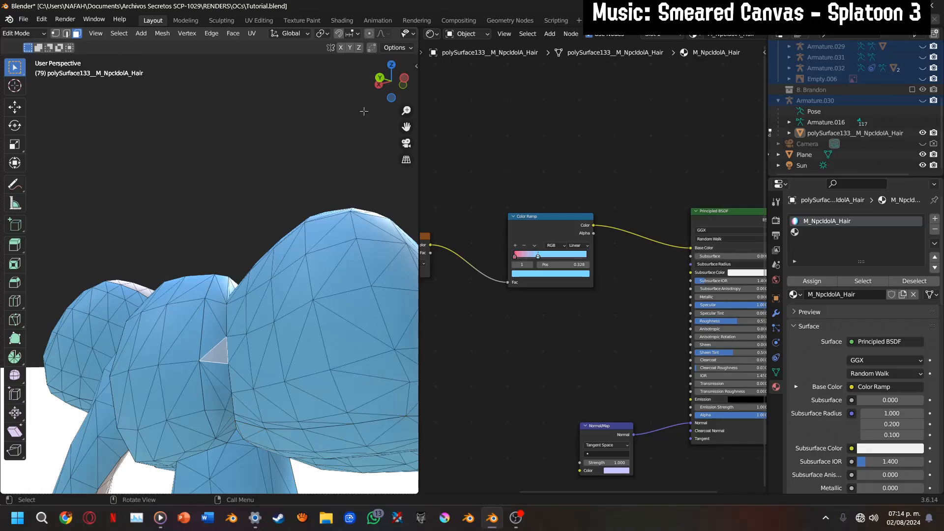
drag(386, 91, 354, 141)
scroll(251, 294, up, 1)
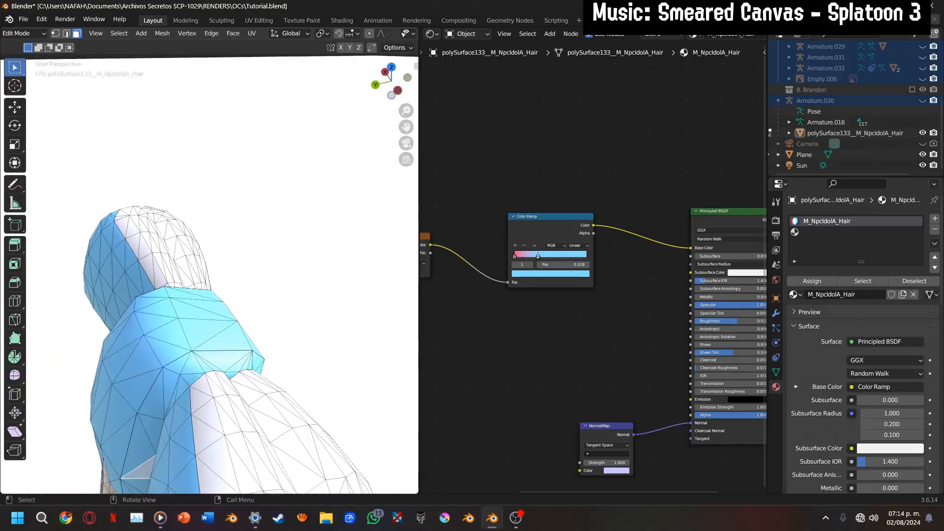
click(189, 384)
key(ctrl+l)
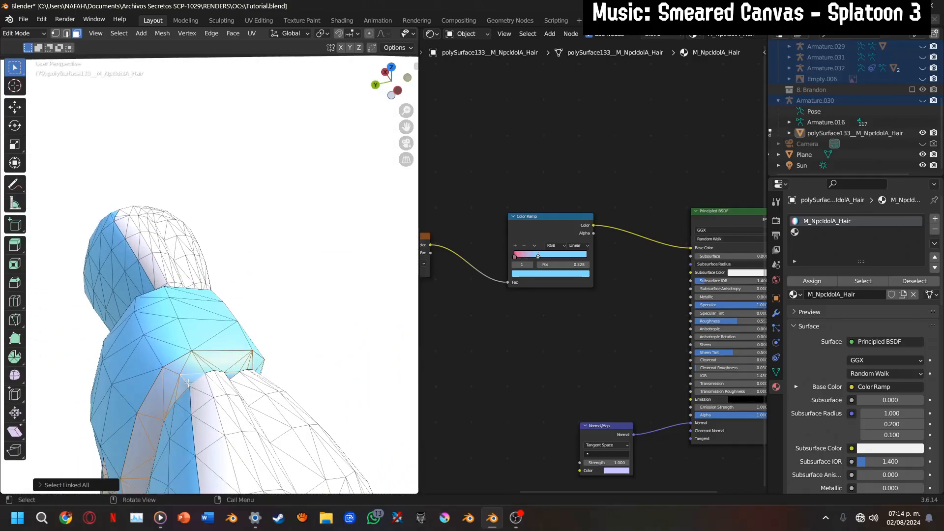
drag(389, 94, 332, 204)
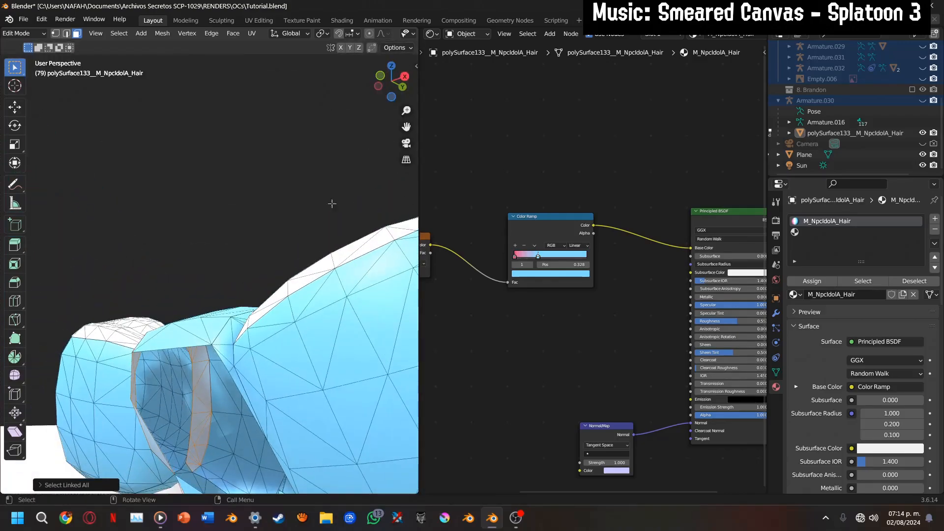
shift+click(224, 355)
key(ctrl+l)
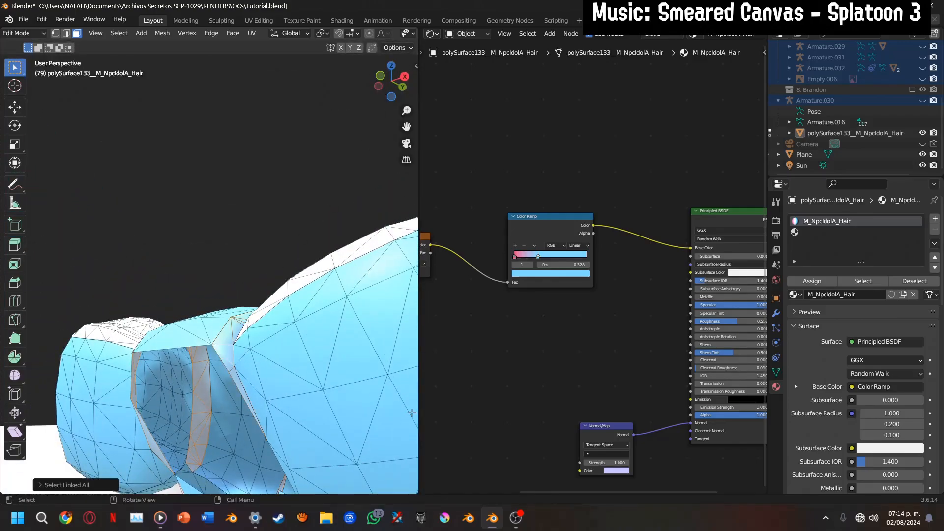
click(812, 281)
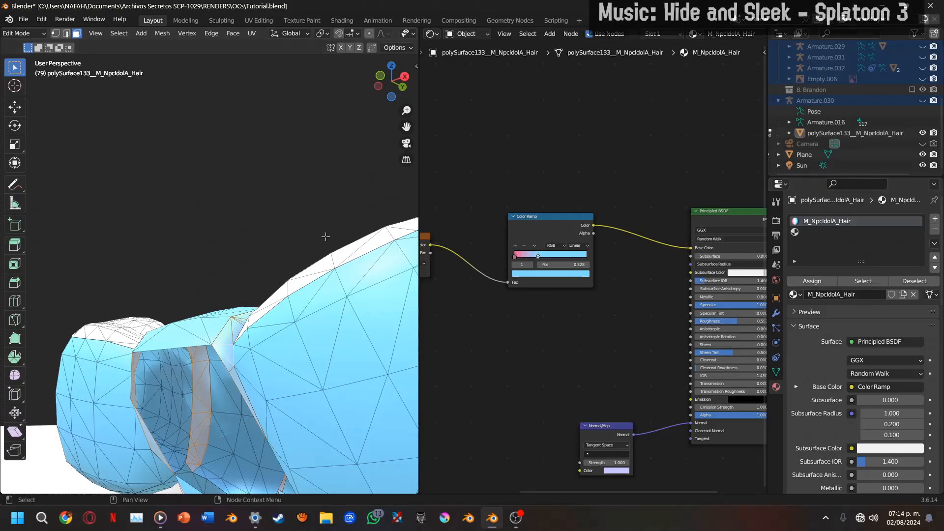
scroll(326, 207, down, 3)
drag(412, 86, 331, 76)
key(Tab)
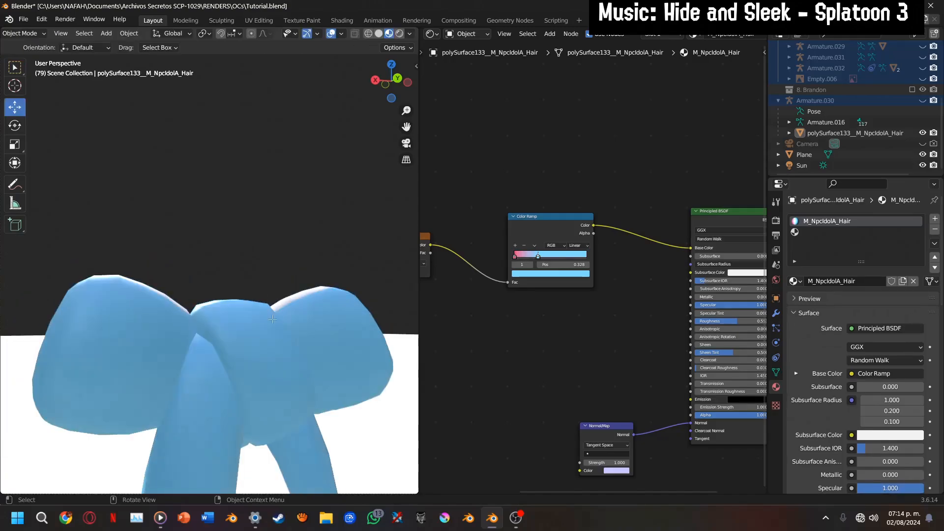
Reopen the hair mesh for editing and convert all its triangles to quads
key(Tab)
key(a)
key(alt+j)
Select the linked inner side faces of the bow's centre knot and assign them to the empty second material slot
click(231, 352)
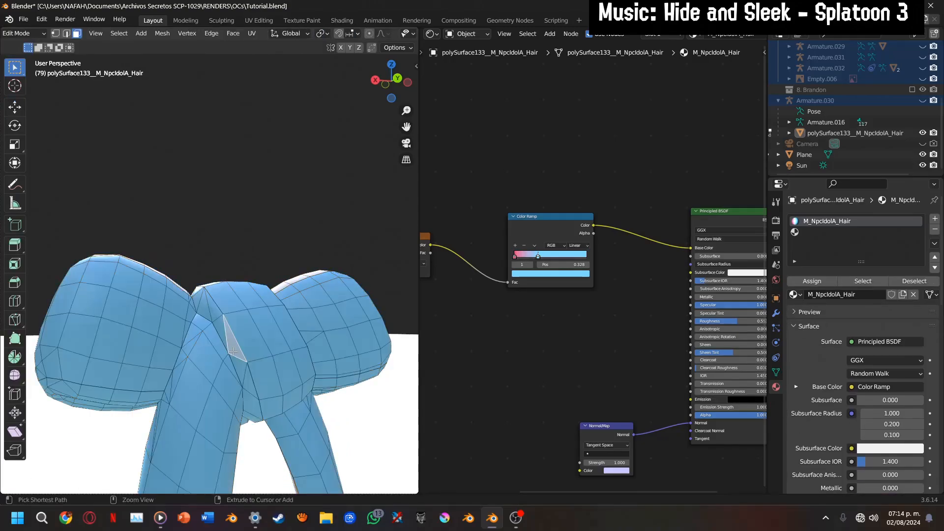
key(ctrl+l)
click(844, 232)
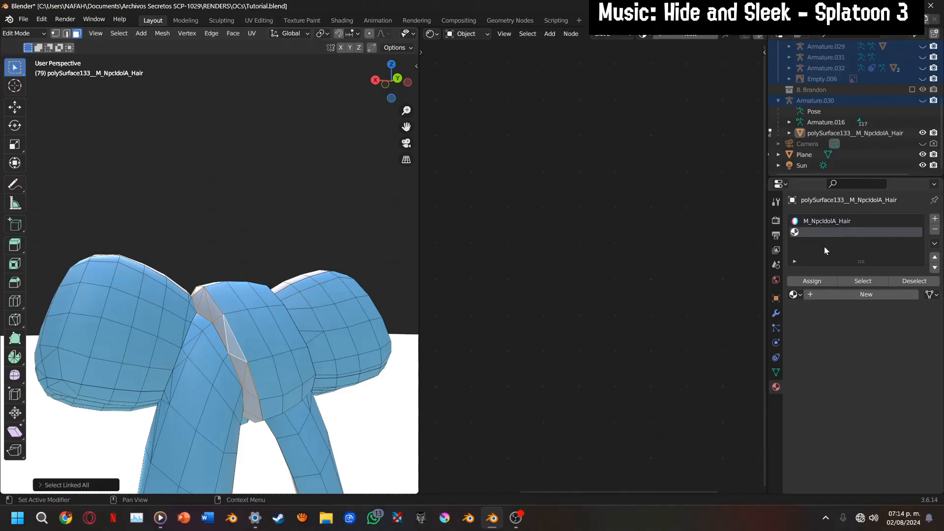
click(816, 280)
Select the linked faces on the opposite side of the centre knot and assign them to the M_NpcIdolA_Hair slot
drag(386, 91, 288, 90)
click(190, 342)
key(ctrl+l)
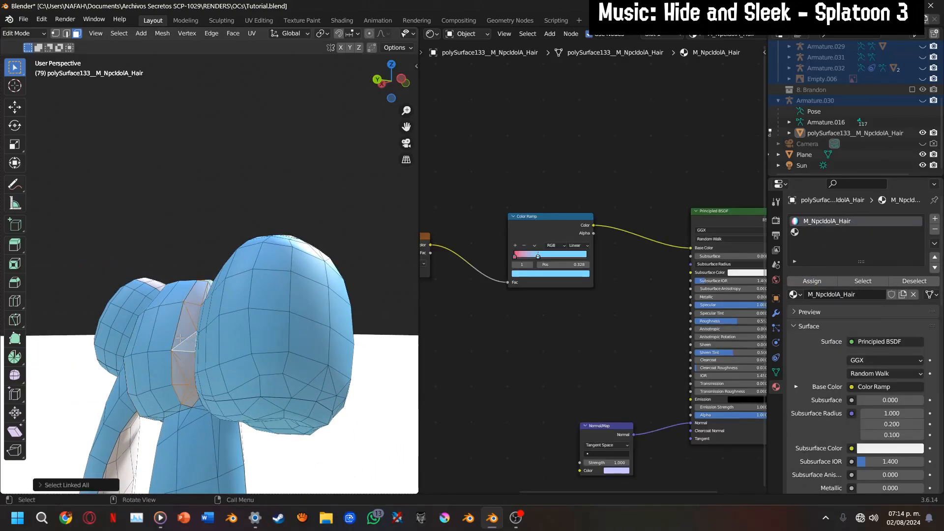
click(820, 281)
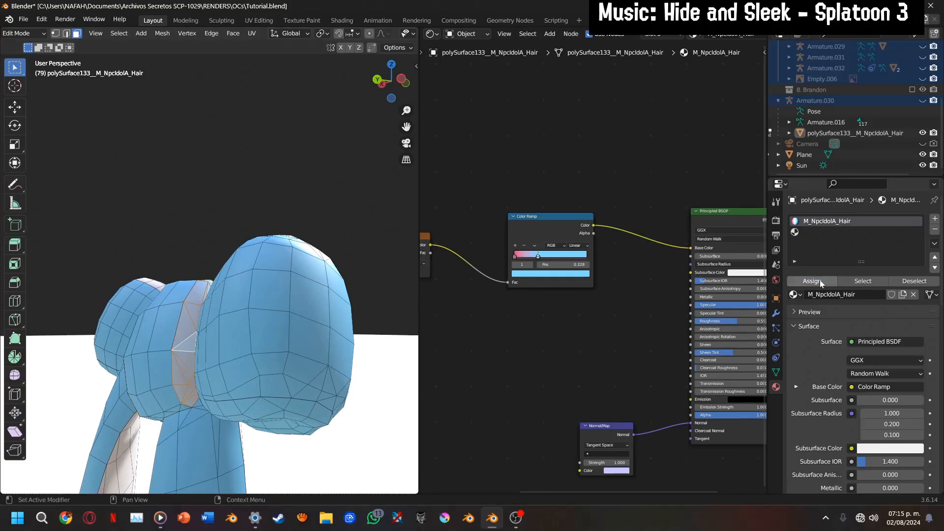
Select the linked underside faces of both bow loops and assign them to the empty second material slot
drag(397, 86, 411, 45)
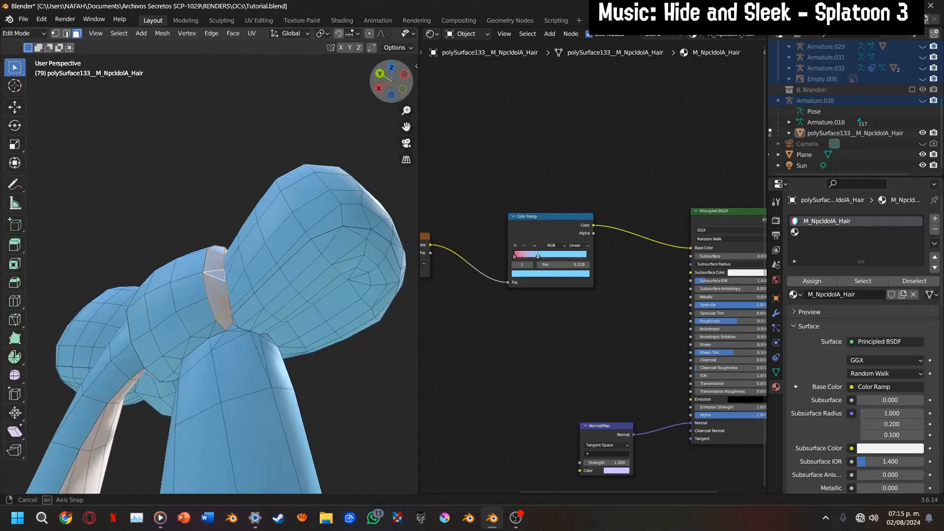
scroll(311, 314, up, 2)
scroll(312, 315, down, 1)
scroll(315, 317, down, 2)
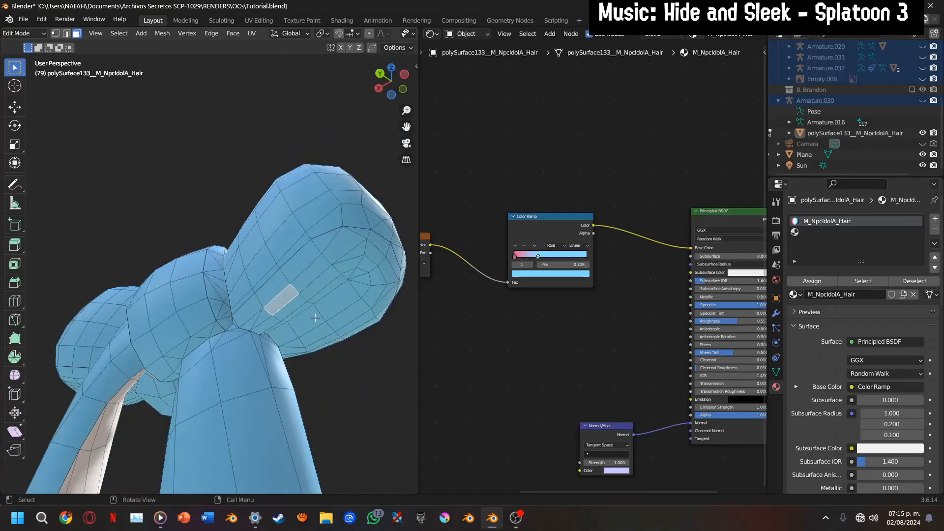
key(ctrl+l)
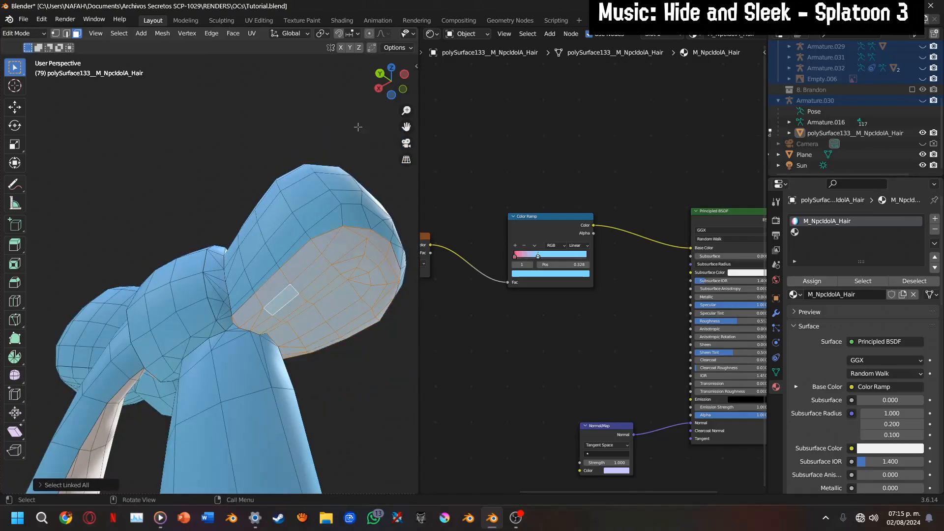
drag(389, 84, 481, 85)
shift+click(137, 323)
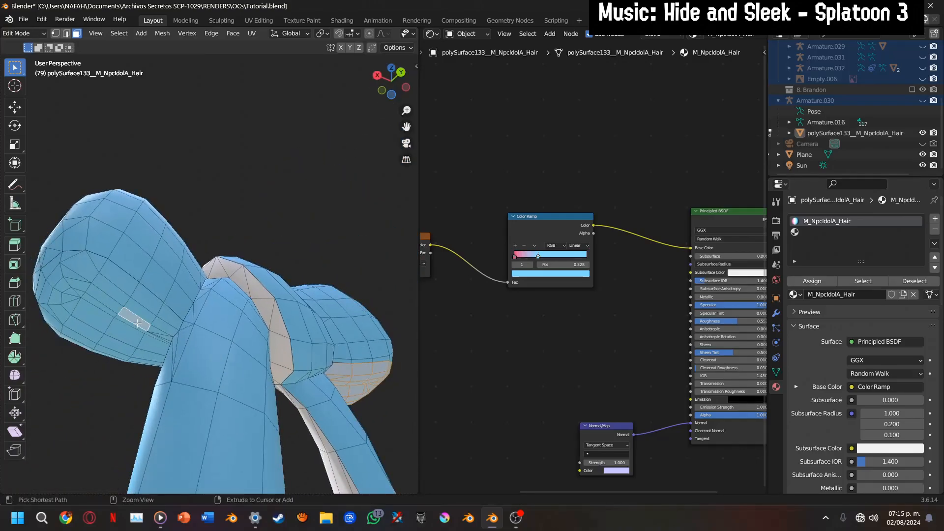
key(ctrl+l)
click(839, 228)
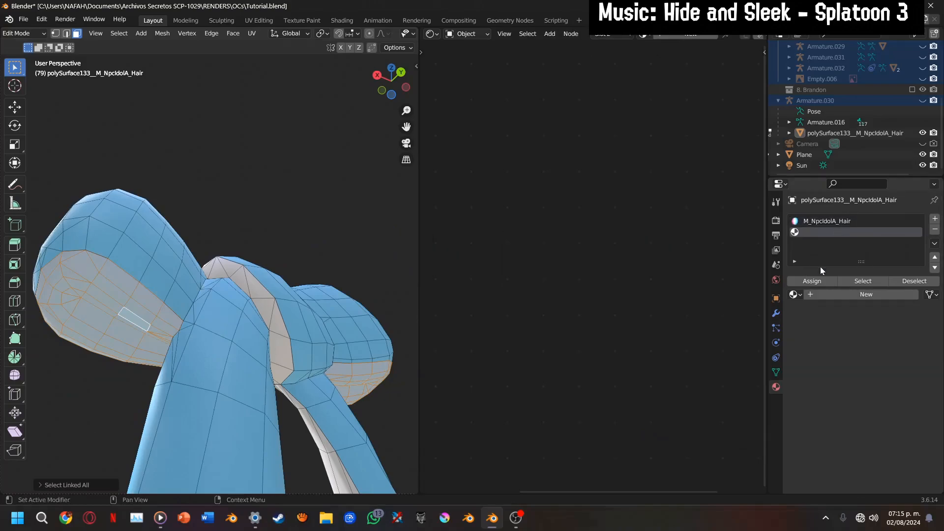
click(814, 281)
Return to Object Mode and unhide all hidden objects of the scene
drag(386, 80, 549, 148)
key(Tab)
scroll(325, 195, down, 1)
scroll(324, 202, down, 1)
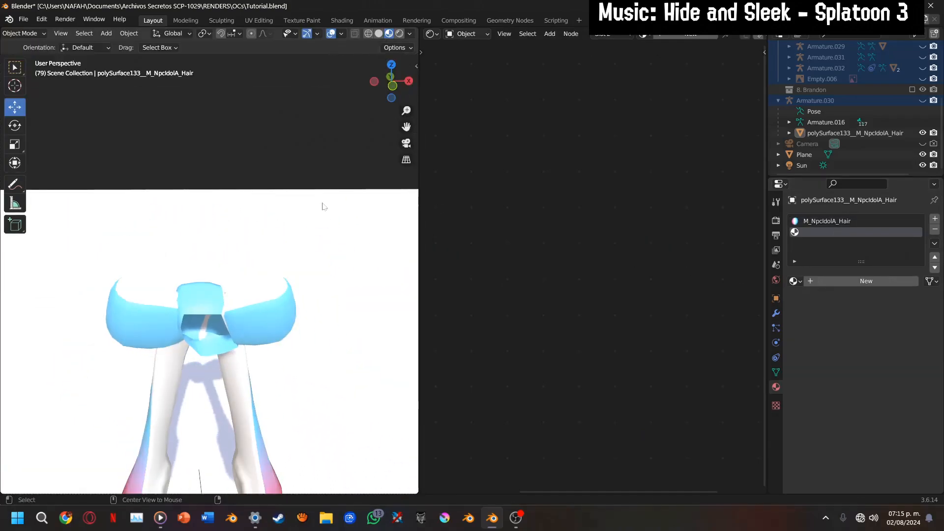
key(alt+h)
drag(389, 82, 467, 59)
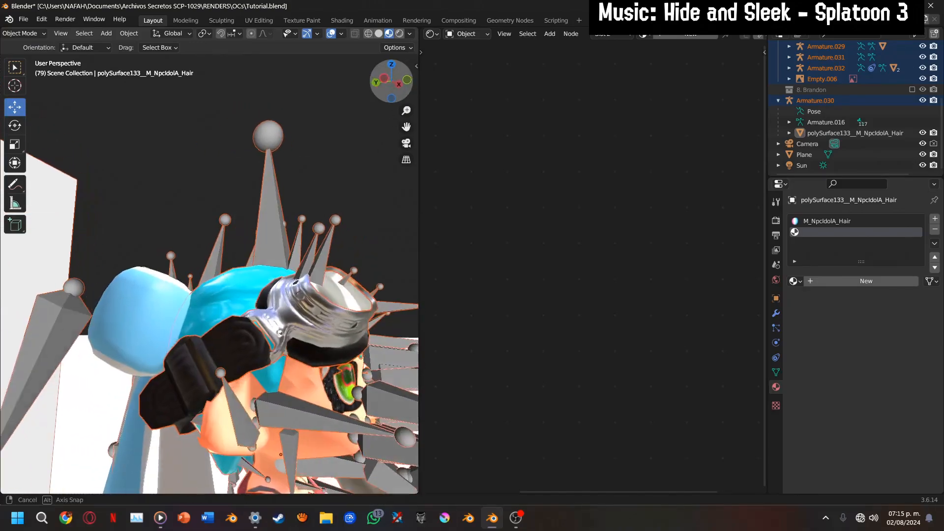
scroll(361, 178, down, 4)
Set the blue Color Ramp stop of the head hair's M_TeamColor.017 material to the light blue sampled from the reference drawing's hair
click(216, 288)
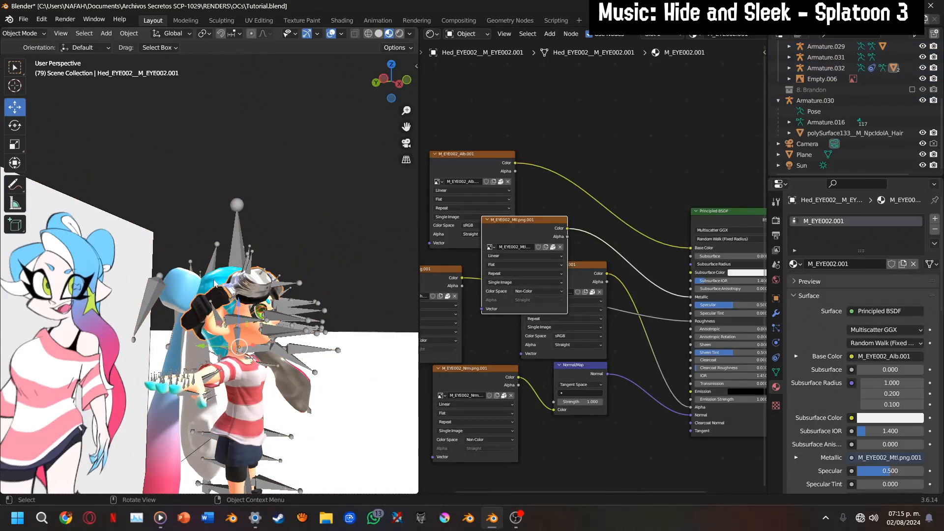
scroll(570, 304, up, 2)
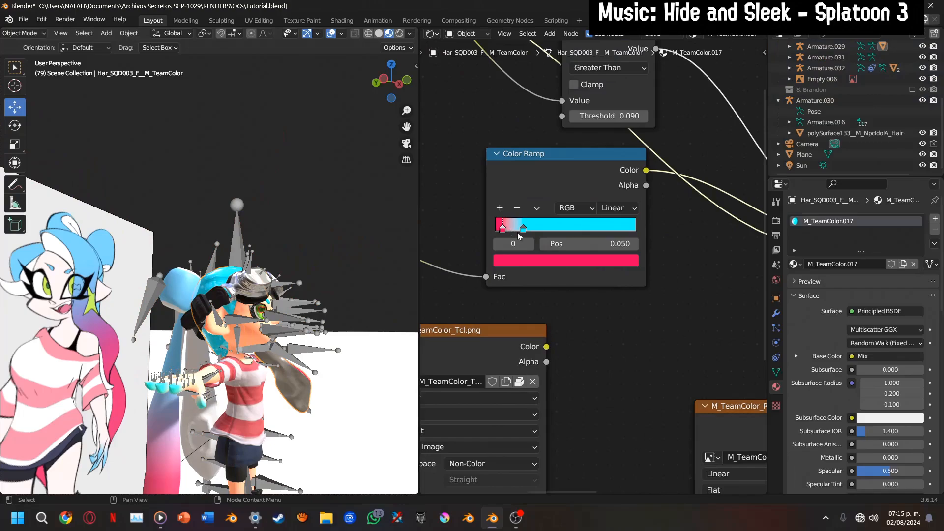
click(523, 229)
click(543, 261)
click(606, 201)
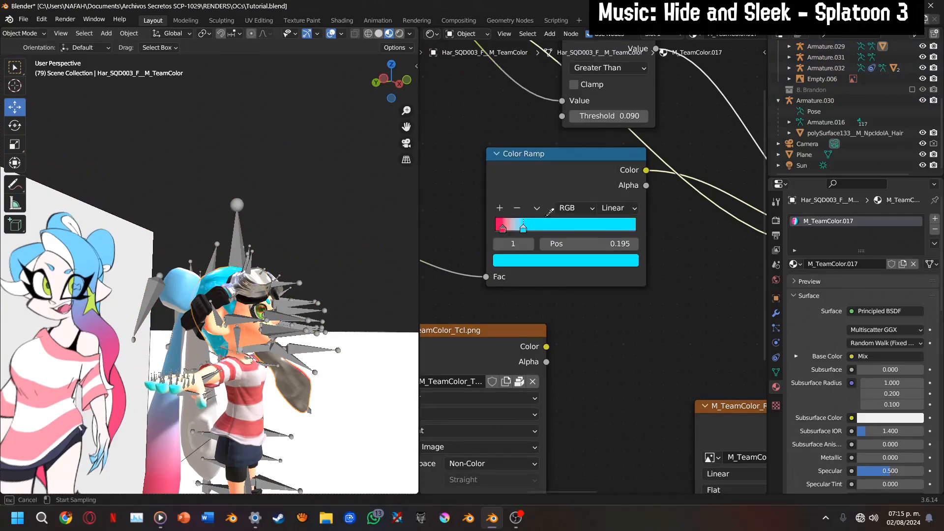
click(101, 244)
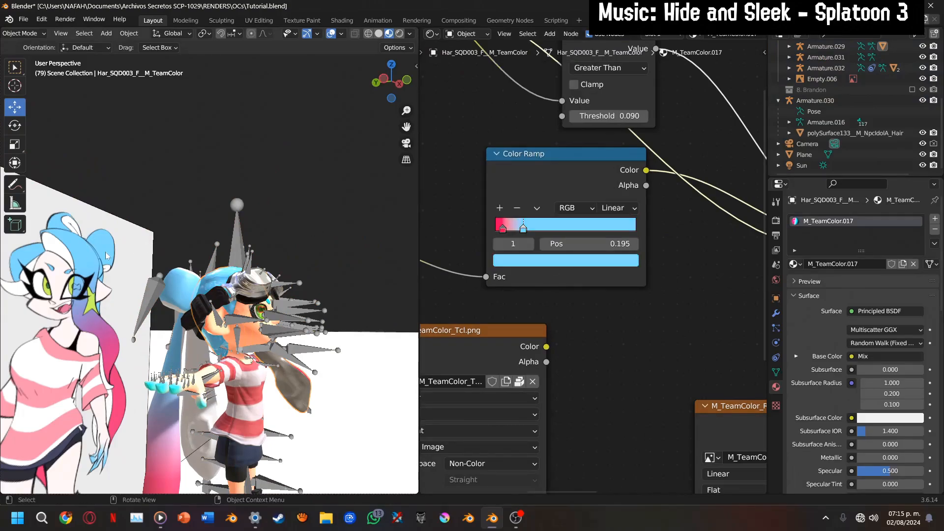
Set the pink Color Ramp stop of M_TeamColor.017 to the pink sampled from the reference drawing's hair tip
click(503, 229)
click(556, 261)
click(605, 196)
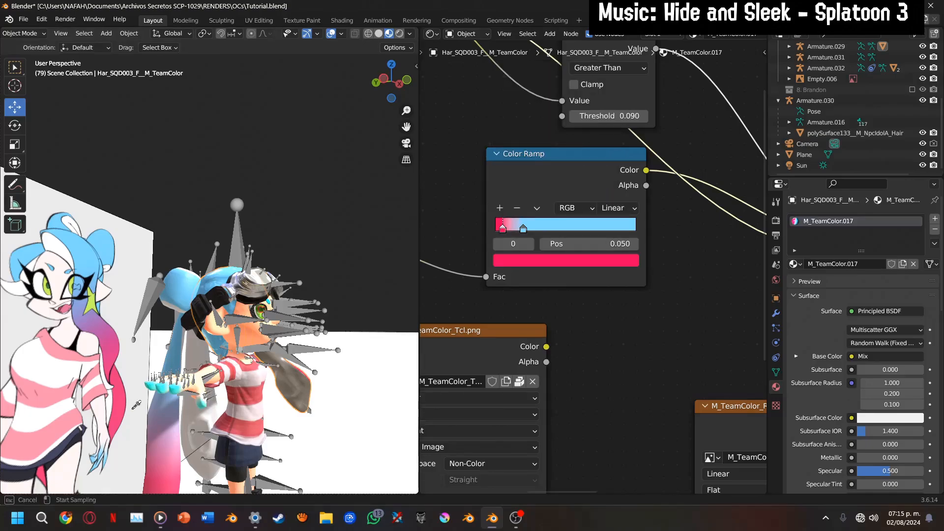
click(118, 415)
drag(393, 86, 181, 314)
click(180, 330)
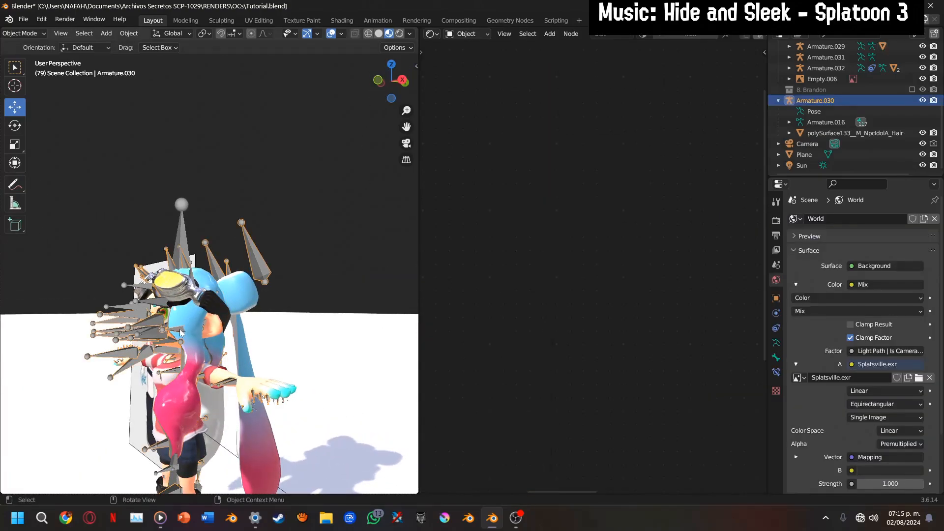
click(180, 332)
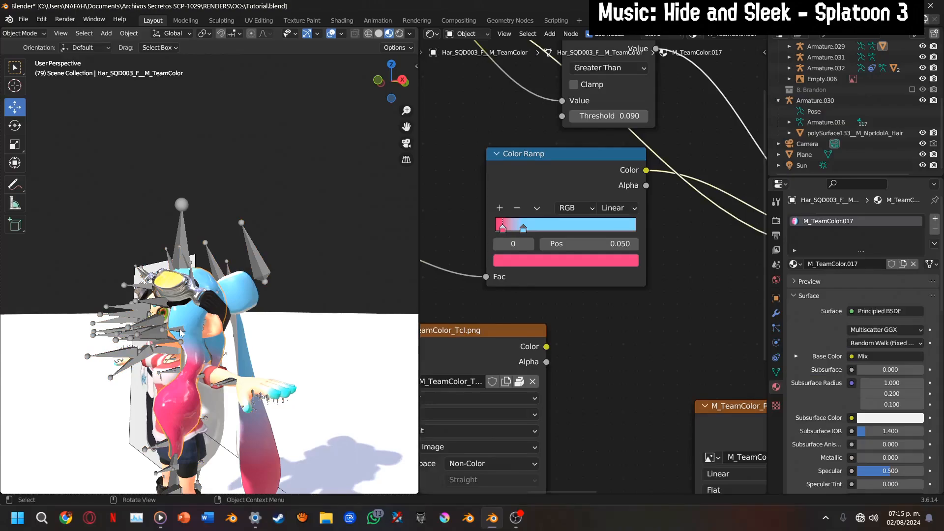
Put Armature.030 into Pose Mode and, from the right orthographic view, hide the leg and lower-body bones
click(267, 253)
key(ctrl+Tab)
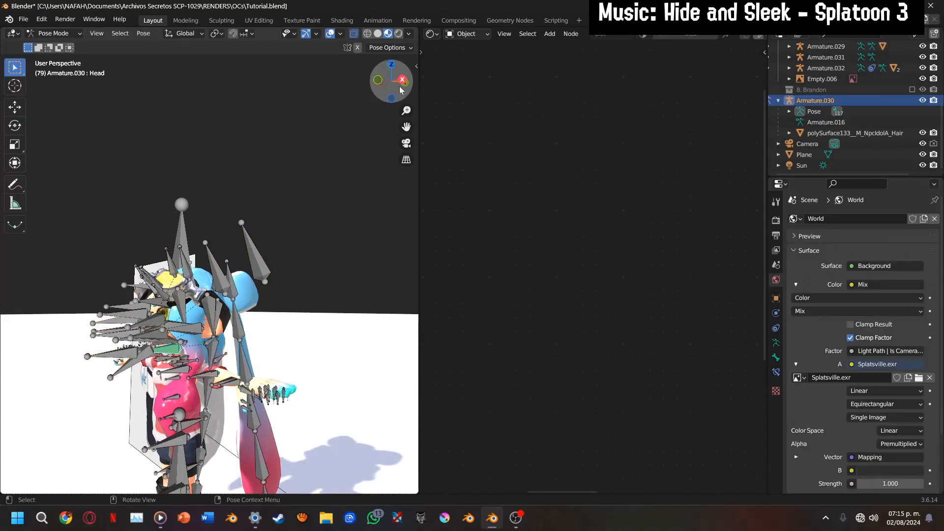
click(402, 81)
drag(406, 127, 449, 0)
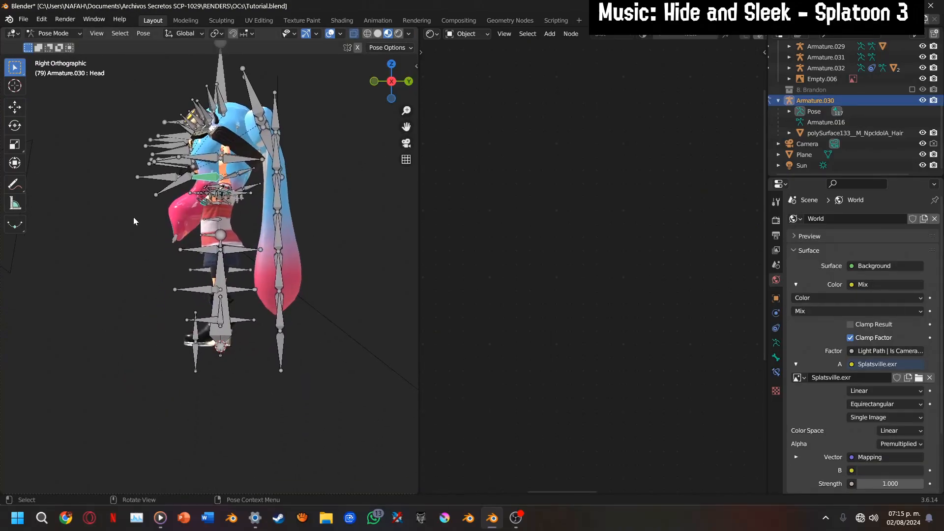
drag(134, 217, 242, 381)
scroll(242, 384, up, 3)
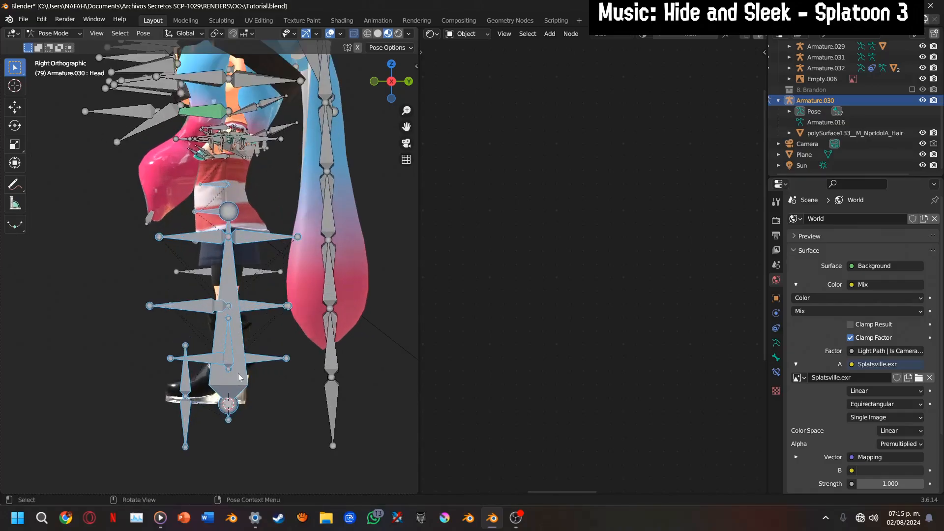
key(h)
Hide the arm and hand bones and the bones around the goggles and top of the head
drag(406, 127, 409, 220)
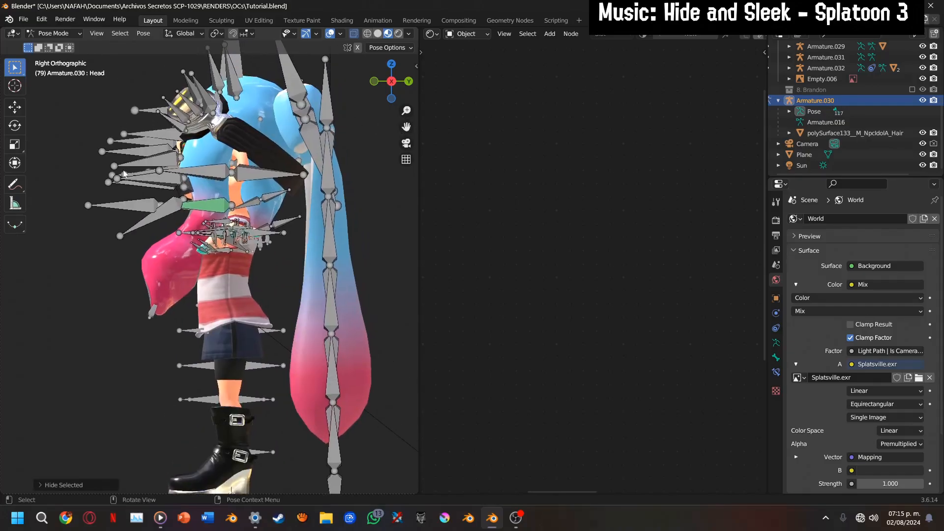
drag(129, 162, 270, 261)
key(h)
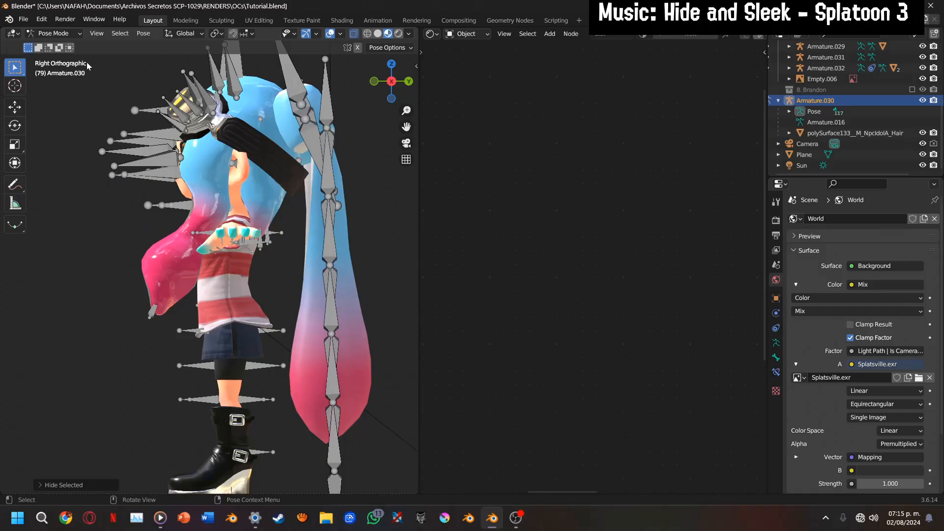
drag(88, 66, 231, 145)
key(h)
Return to Object Mode and select the polySurface133__M_NpcIdolA_Hair bow mesh
drag(392, 81, 202, 81)
scroll(206, 140, down, 2)
key(ctrl+Tab)
click(335, 140)
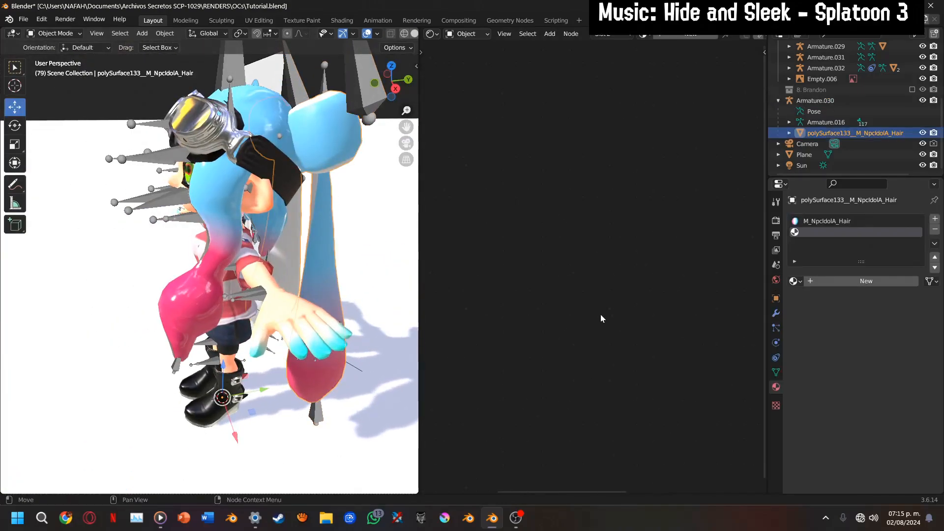
Start adding multiple image textures to the M_NpcIdolA_Hair material and search the Callie folder for "hair"
click(837, 224)
scroll(631, 319, down, 2)
middle_drag(629, 325, 728, 295)
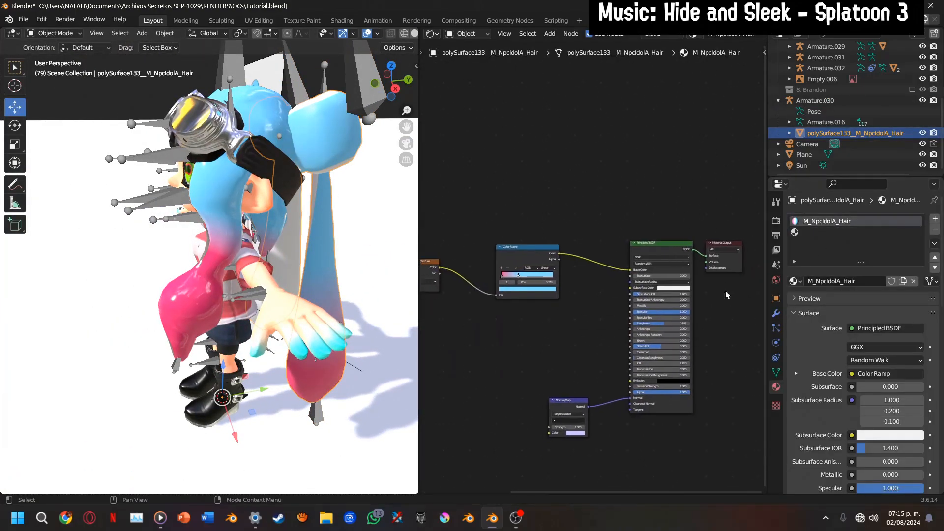
key(shift+a)
key(Escape)
key(shift+a)
mouse_move(522, 325)
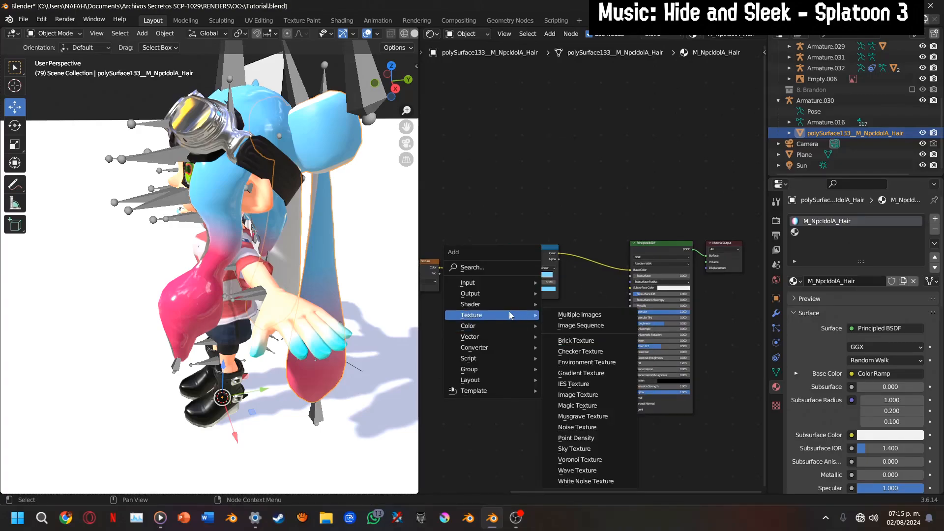
click(576, 315)
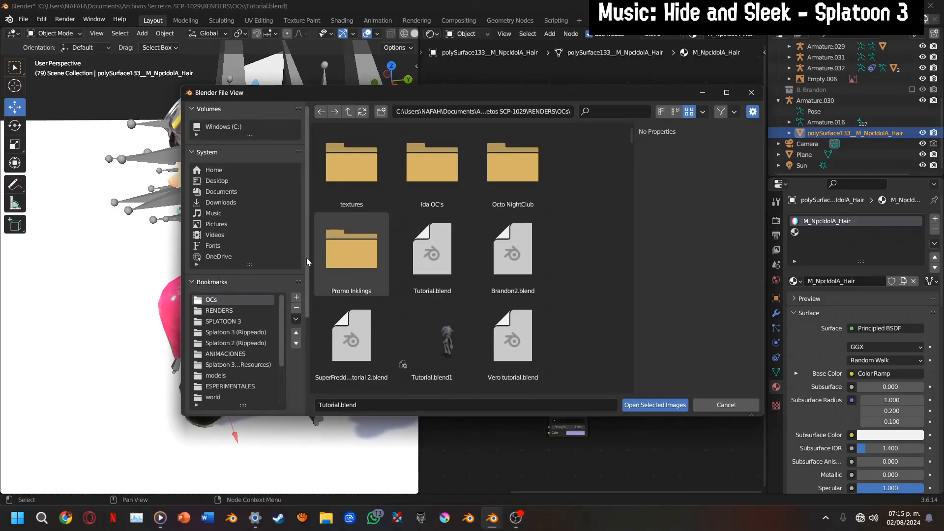
scroll(295, 259, down, 6)
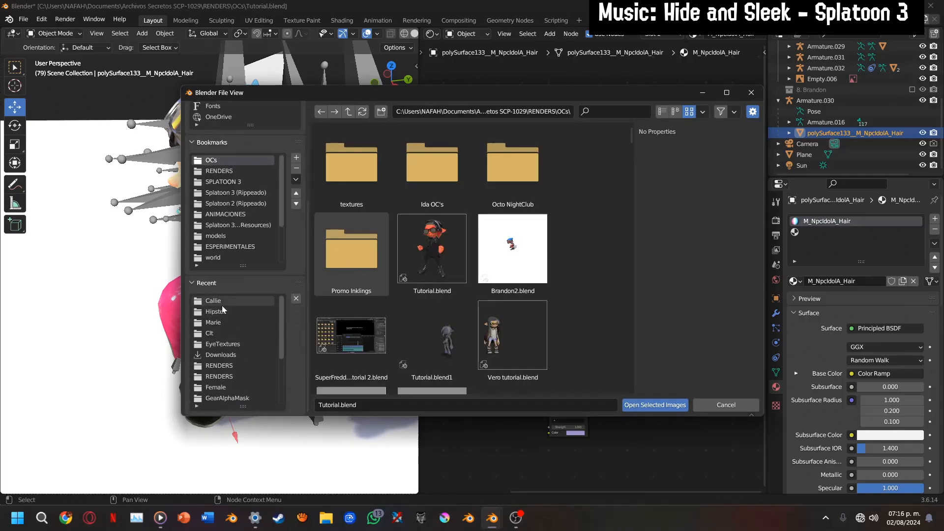
click(222, 304)
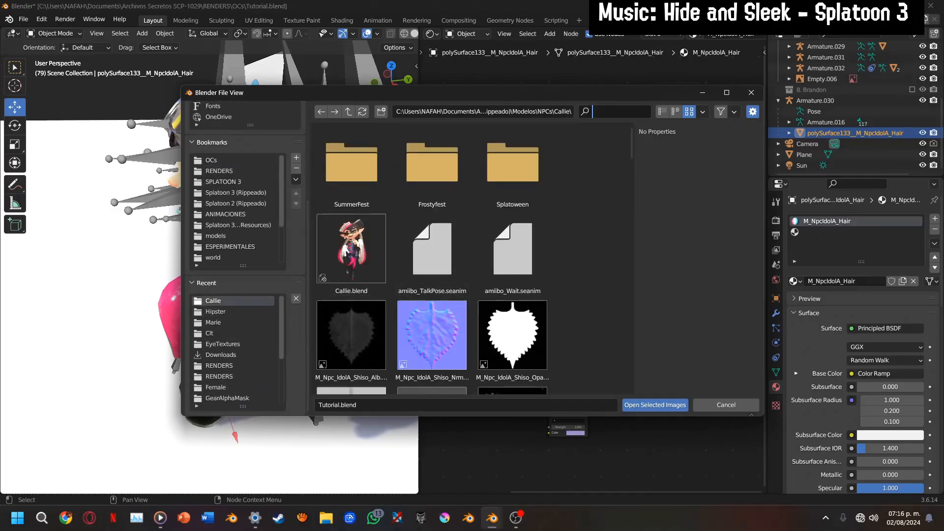
text(hair)
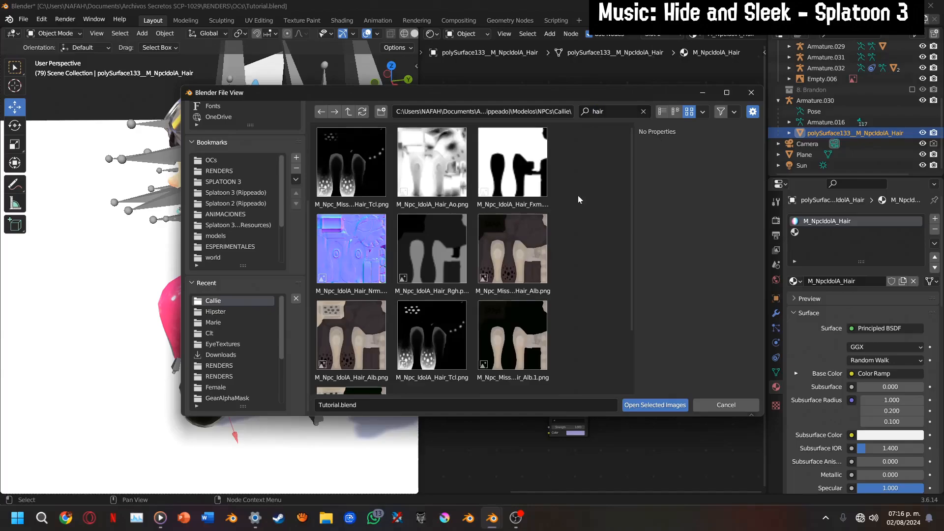
Sort the files by name and add M_Npc_IdolA_Hair_Alb.png, M_Npc_IdolA_Hair_Nrm.png and M_Npc_IdolA_Hair_Rgh.png as texture nodes below the Color Ramp
click(662, 113)
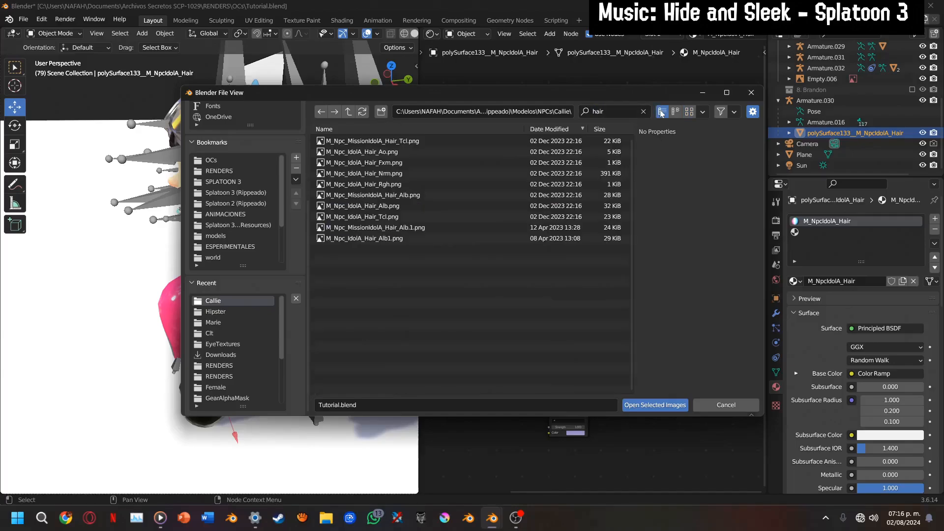
click(689, 112)
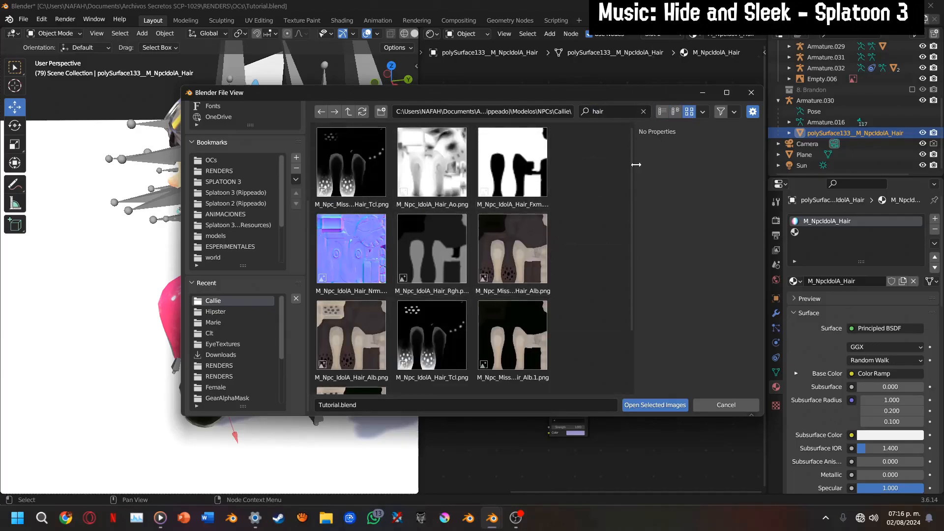
click(702, 113)
click(711, 158)
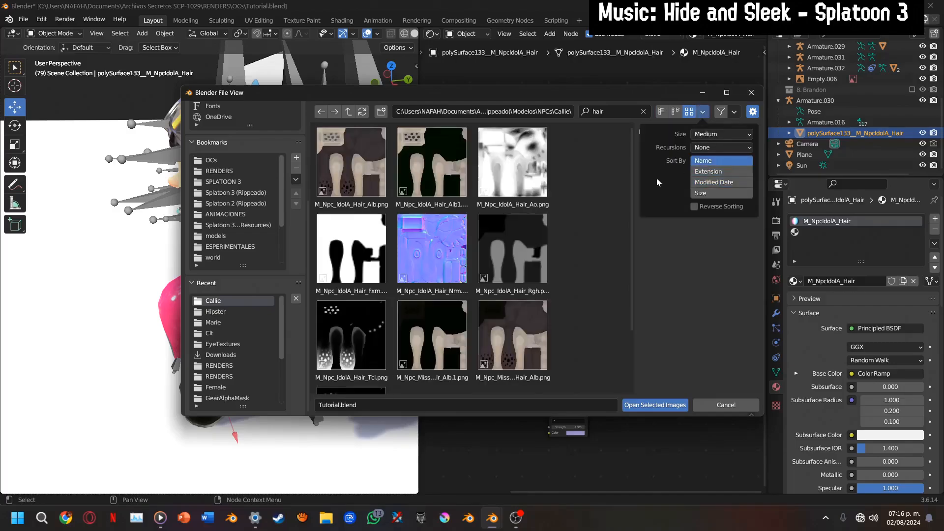
click(380, 179)
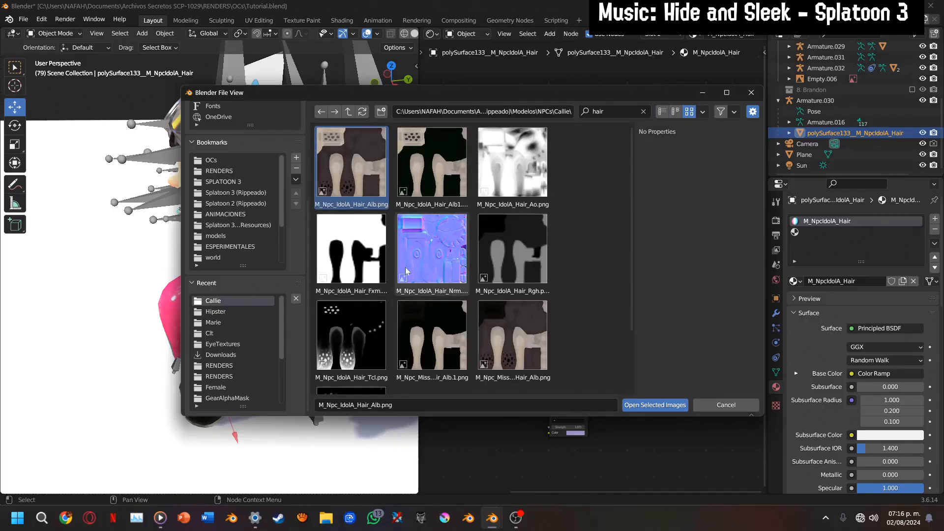
ctrl+click(435, 269)
ctrl+click(513, 248)
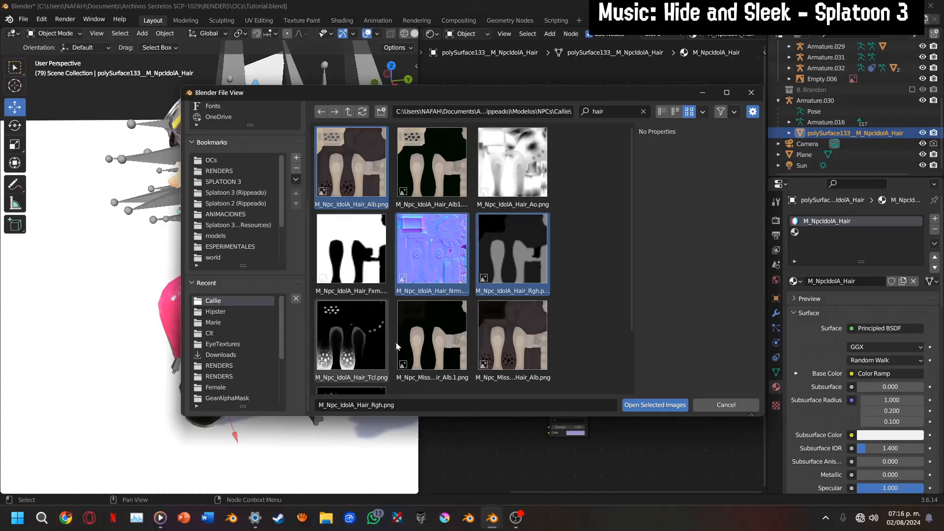
scroll(399, 343, down, 2)
scroll(399, 347, down, 2)
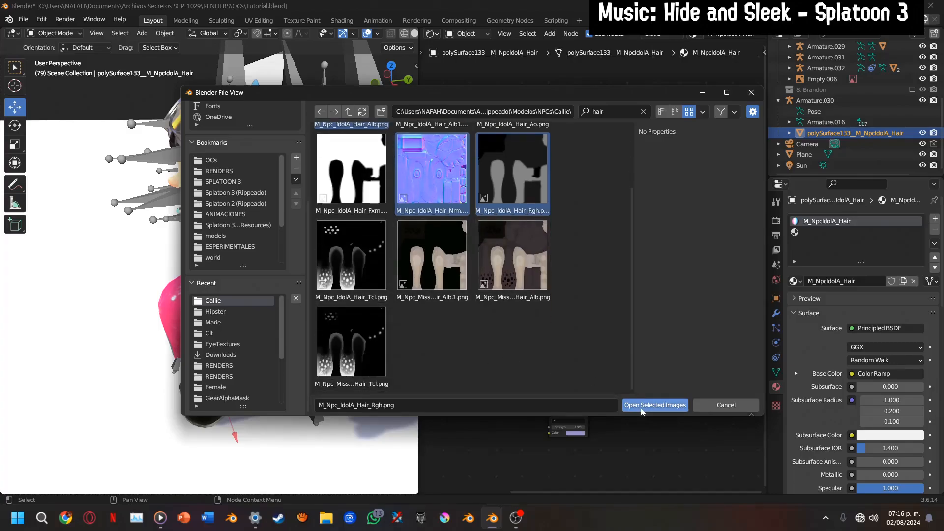
click(656, 405)
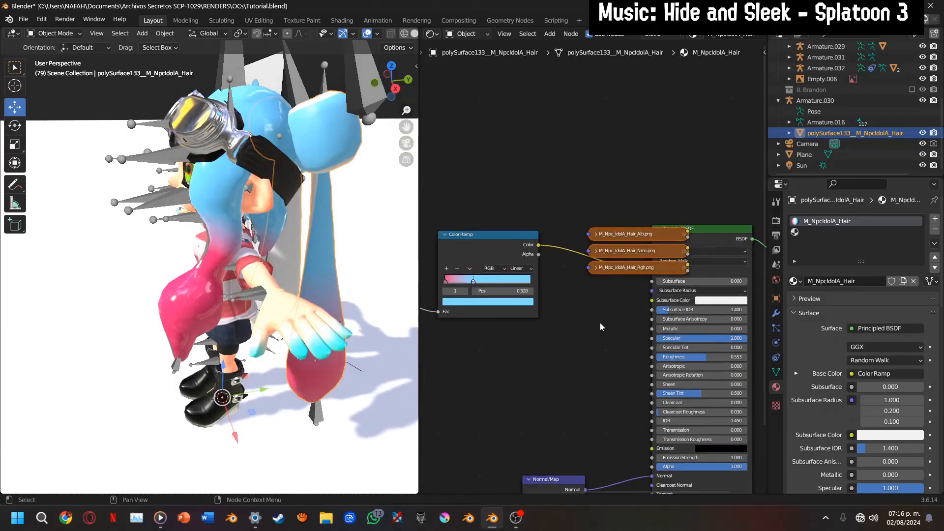
click(543, 333)
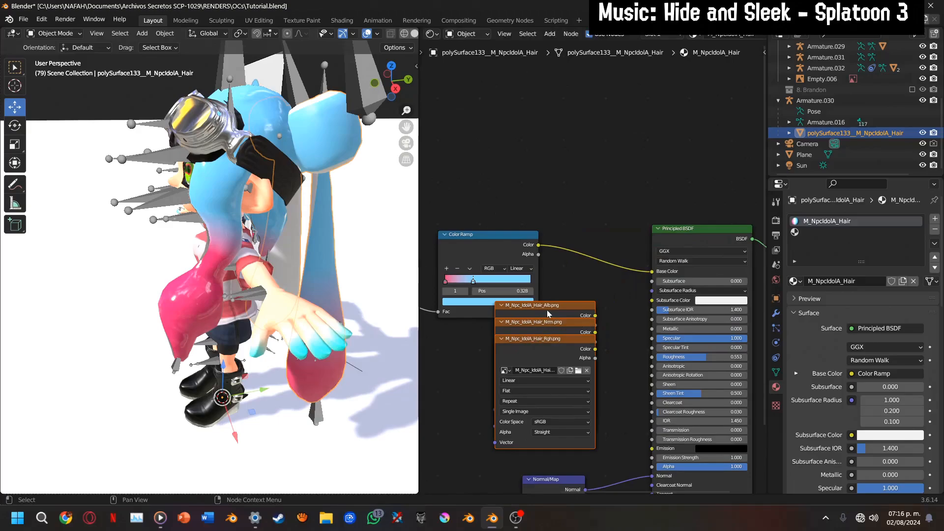
Move the Color Ramp node clear of the new textures and delete the M_Npc_IdolA_Hair_Alb.png node
click(548, 312)
drag(485, 251, 491, 199)
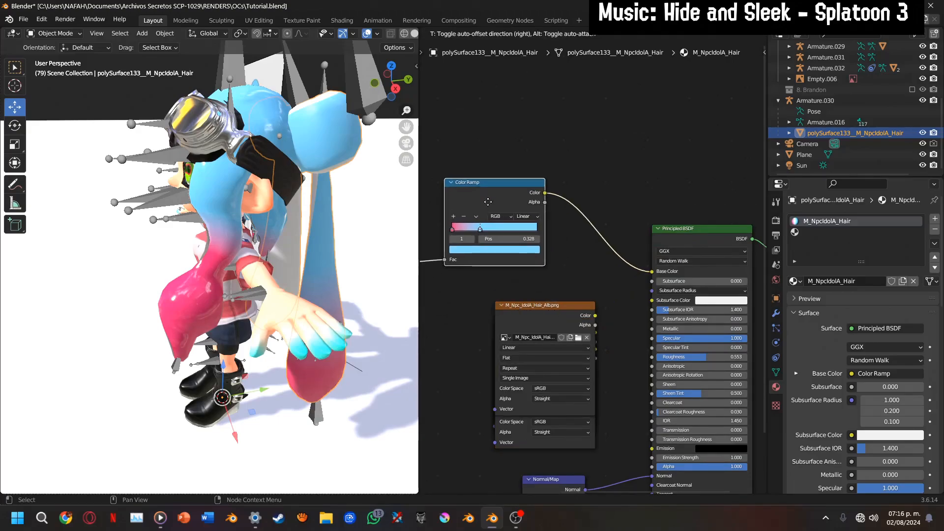
click(546, 316)
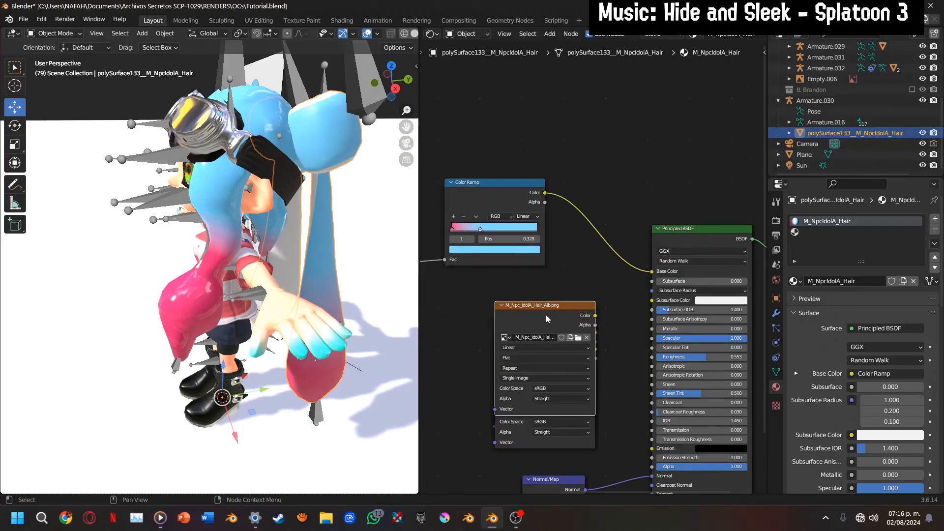
key(x)
Place the Nrm texture beside the Normal/Map node, set its color space to Non-Color and connect its color to the Normal/Map Color input
drag(583, 326, 497, 504)
middle_drag(496, 457, 547, 338)
click(499, 463)
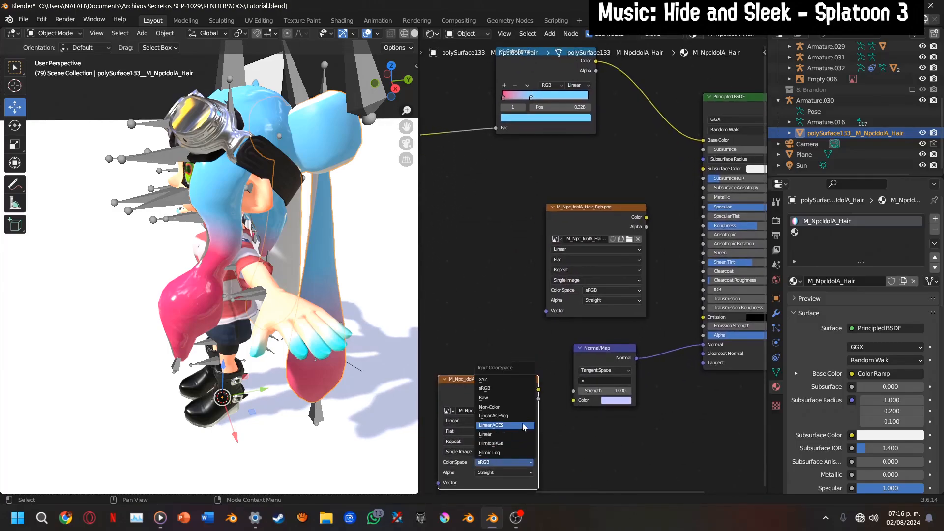
click(511, 411)
drag(539, 389, 582, 401)
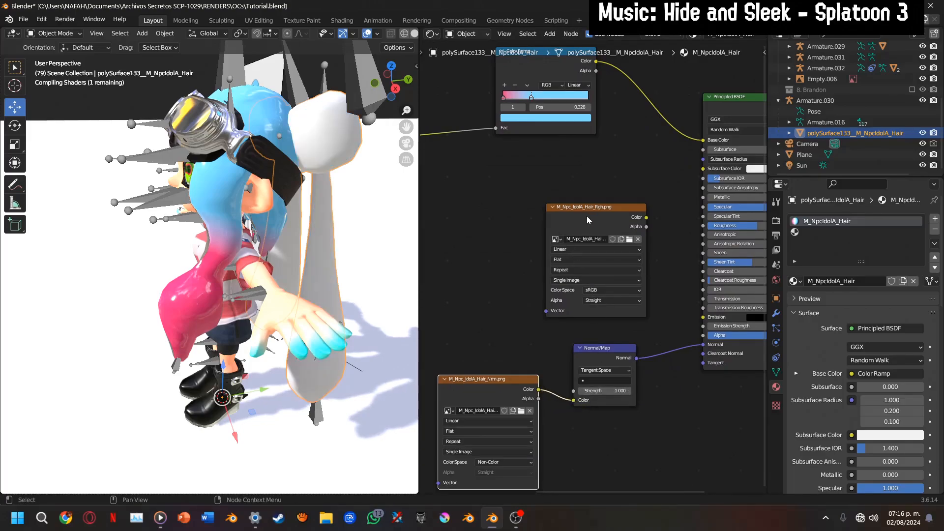
Set the Principled BSDF's Specular to 0.5 in M_NpcIdolA_Hair
scroll(622, 232, up, 1)
middle_drag(623, 232, 511, 262)
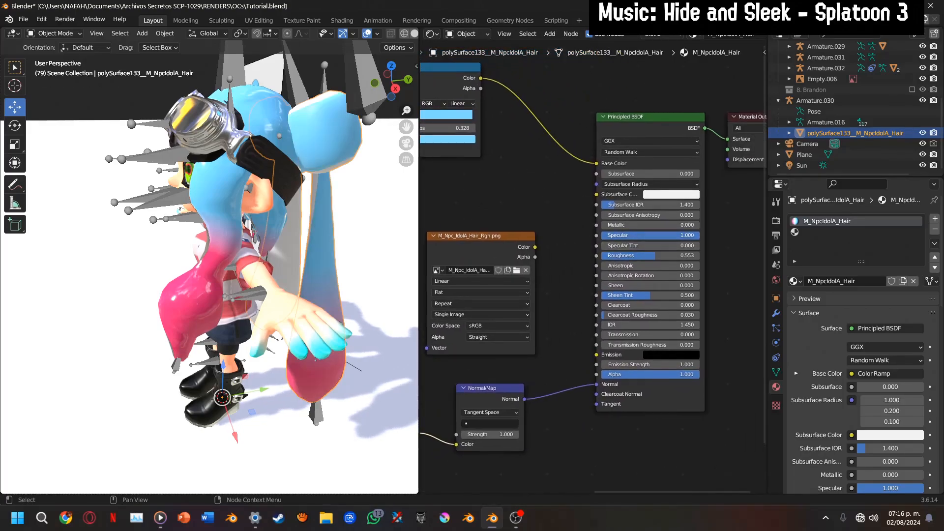
click(650, 236)
text(.5)
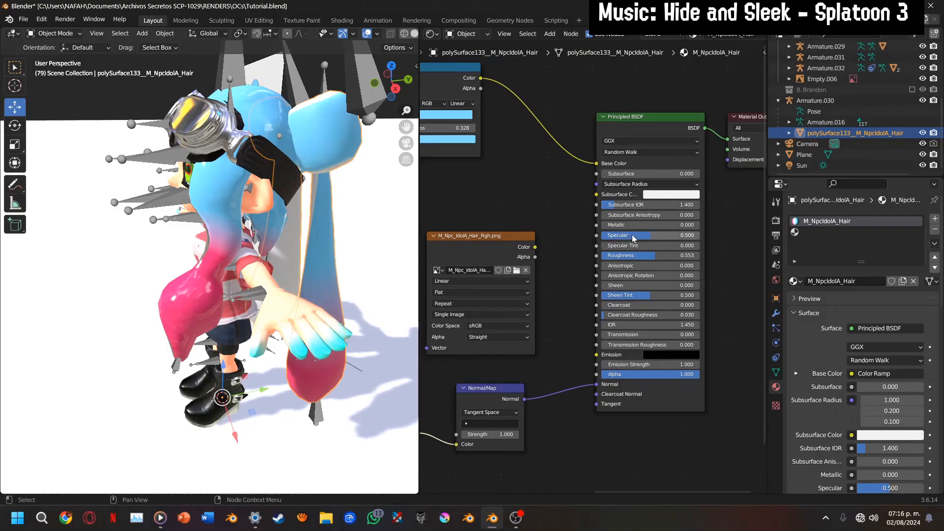
key(Return)
Set the Rgh texture's color space to Non-Color and connect its color to the Principled BSDF's Roughness
click(492, 326)
click(486, 387)
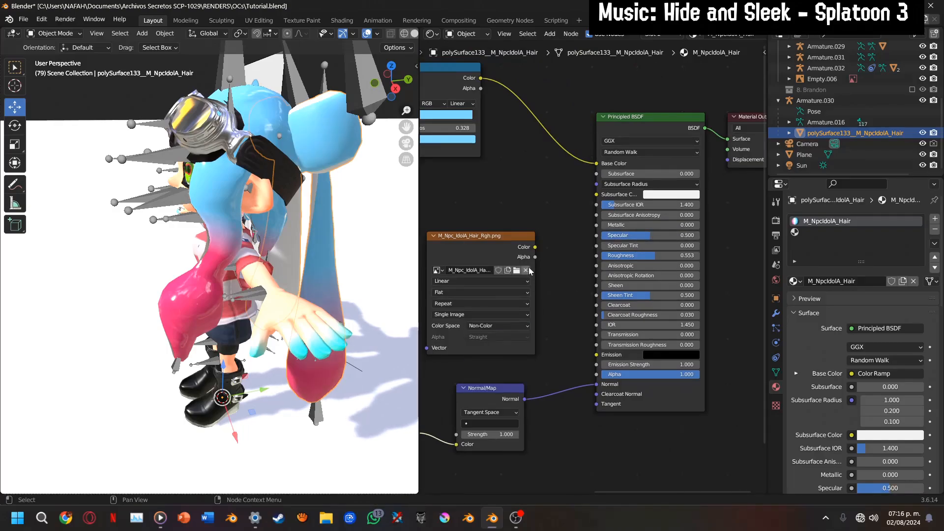
drag(535, 247, 578, 260)
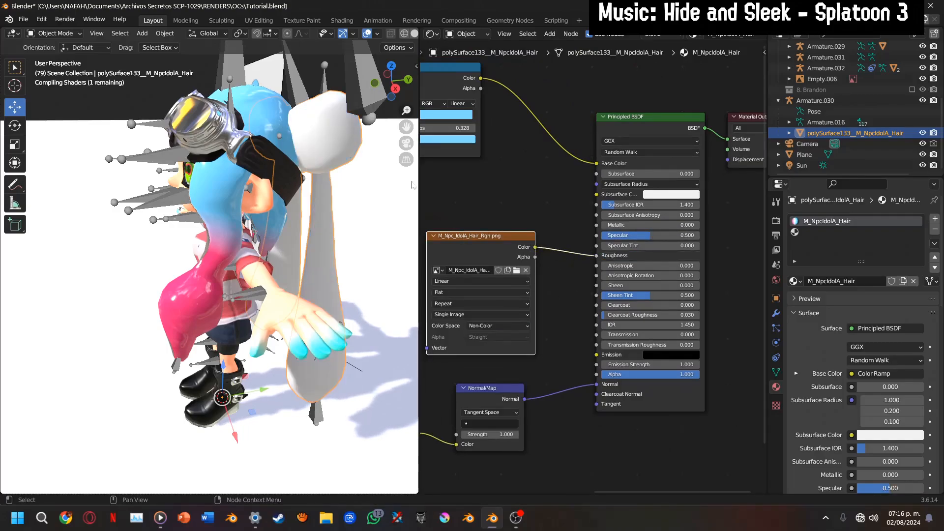
Create a new material in the hair mesh's empty slot and name it "Neiby White hairr"
drag(392, 89, 275, 81)
click(831, 232)
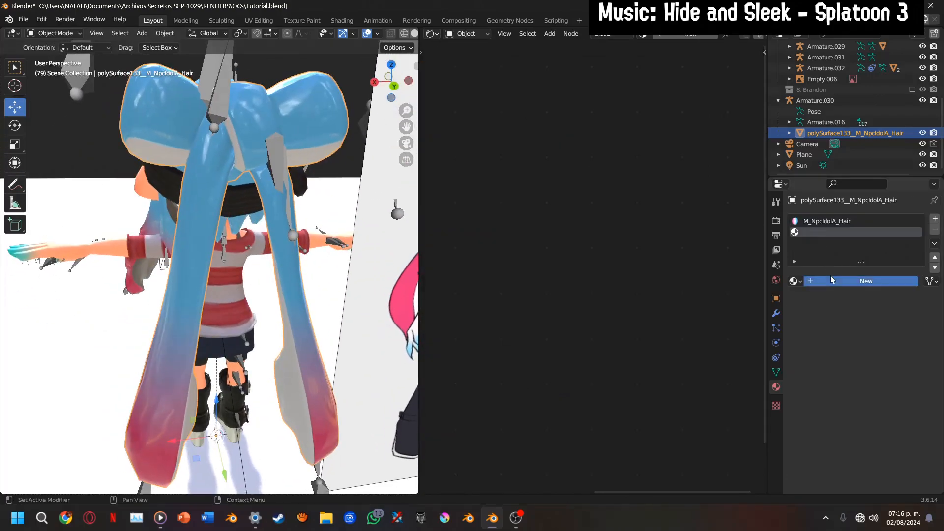
click(831, 276)
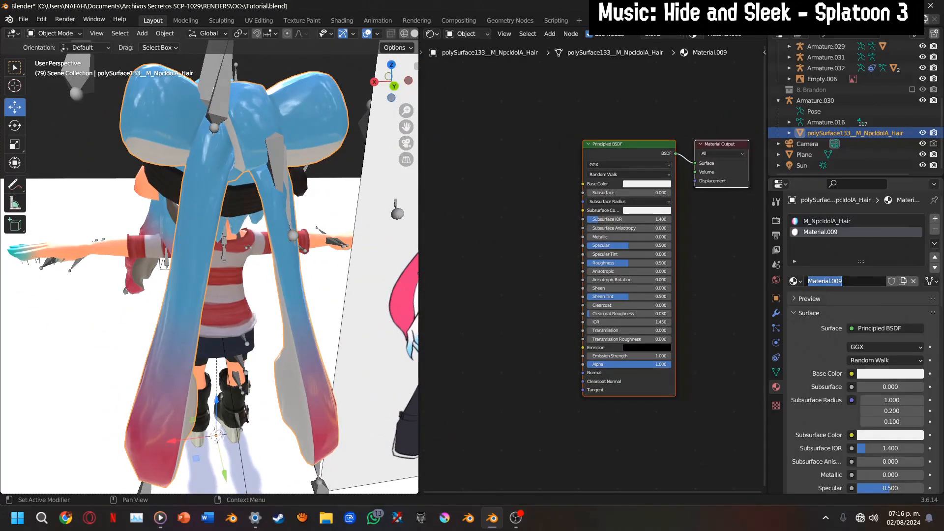
text(Neiby White hairr)
key(Return)
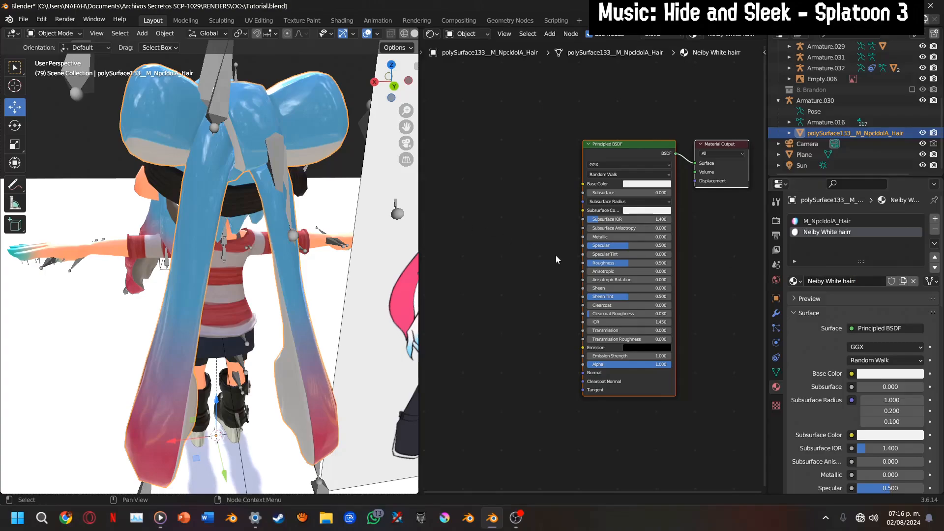
Place the M_Npc_IdolA_Hair_Alb.png texture in Neiby White hairr and connect its color to the Principled BSDF's Base Color
click(839, 220)
right_click(506, 231)
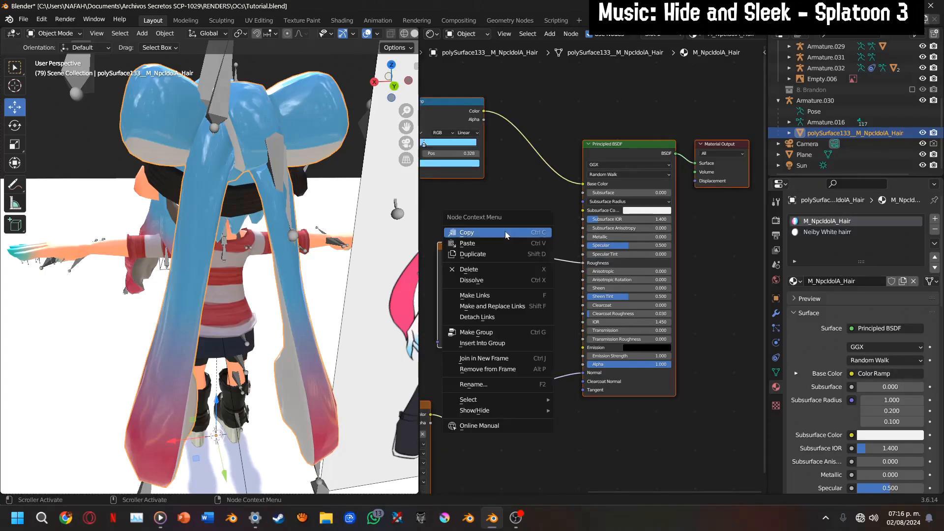
click(502, 231)
click(836, 231)
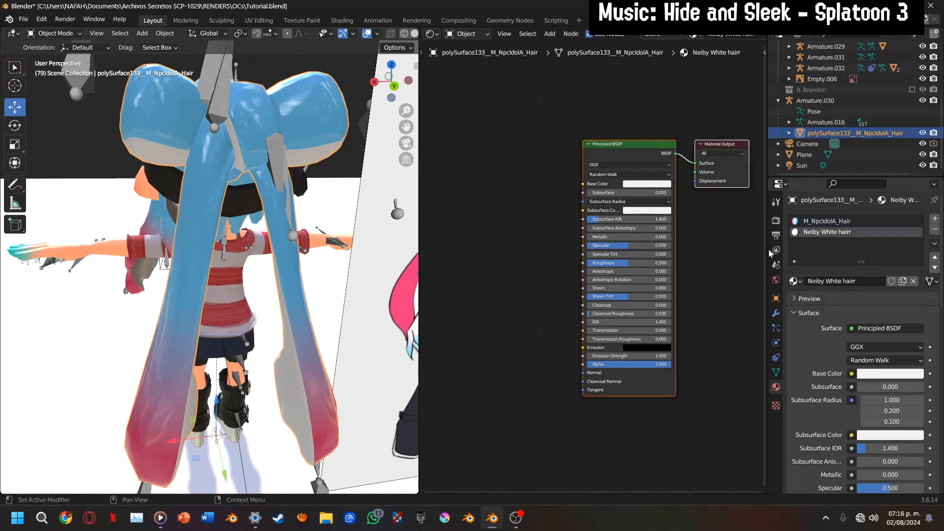
middle_drag(570, 302, 658, 312)
key(ctrl+v)
drag(601, 282, 671, 194)
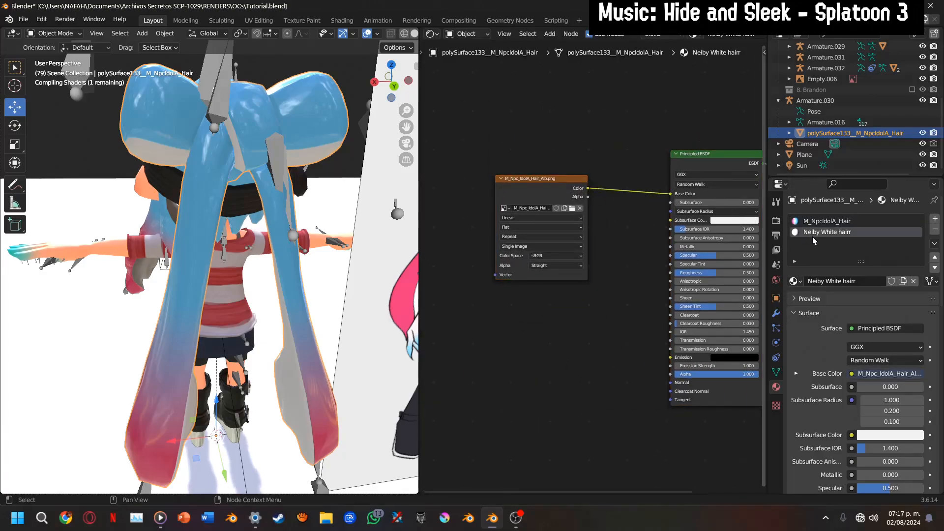
Copy the Rgh texture, Nrm texture and Normal/Map nodes from M_NpcIdolA_Hair and paste them into Neiby White hairr
drag(392, 87, 606, 229)
scroll(364, 226, up, 1)
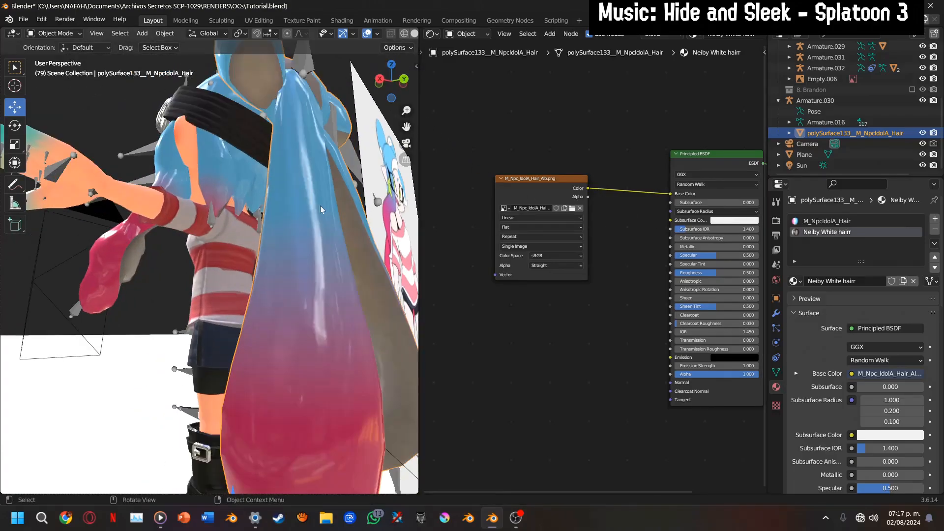
click(836, 220)
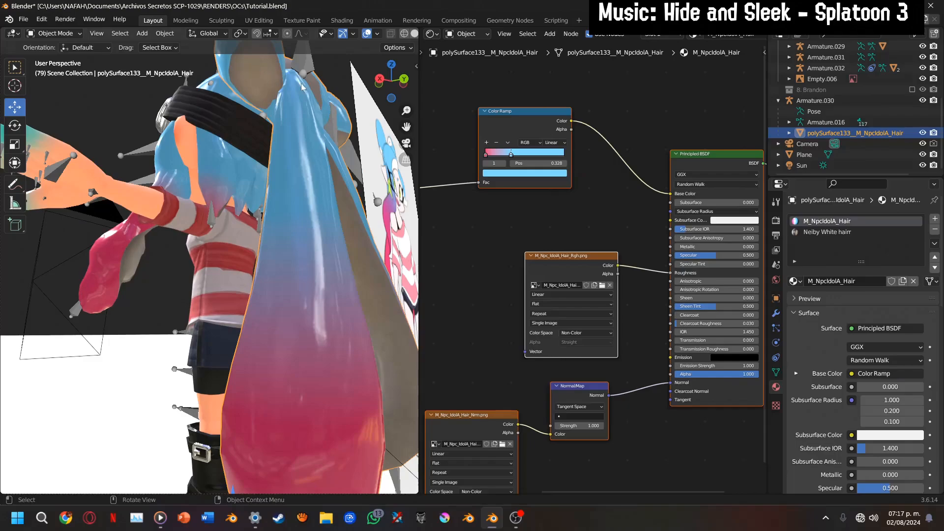
drag(406, 127, 411, 168)
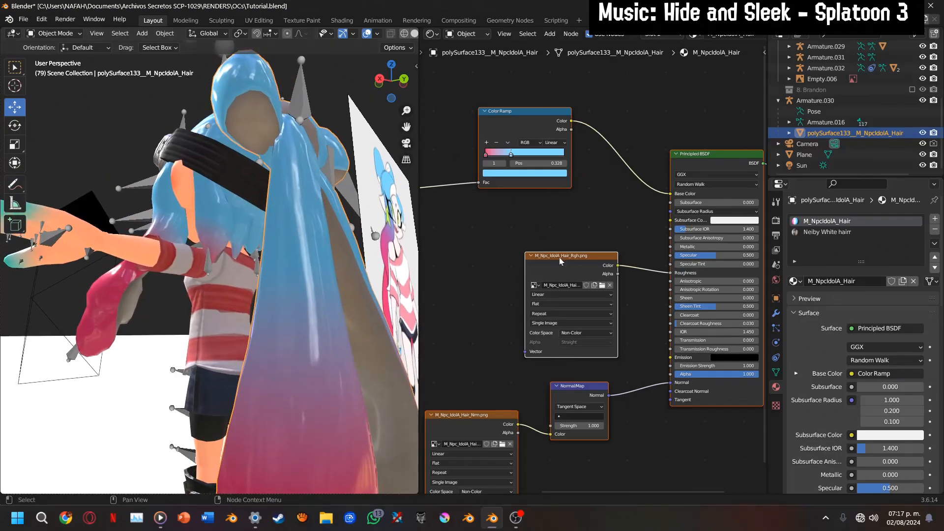
drag(469, 243, 607, 455)
right_click(536, 286)
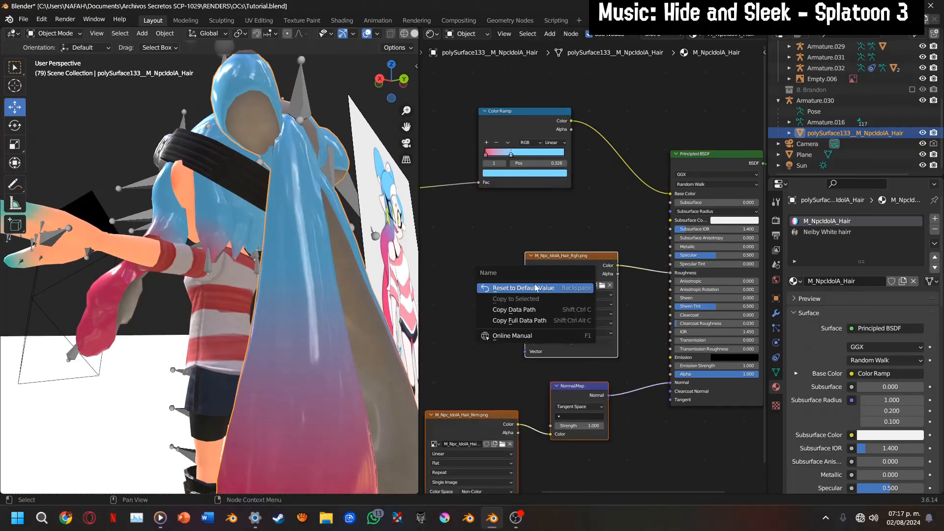
click(598, 258)
right_click(576, 262)
click(516, 266)
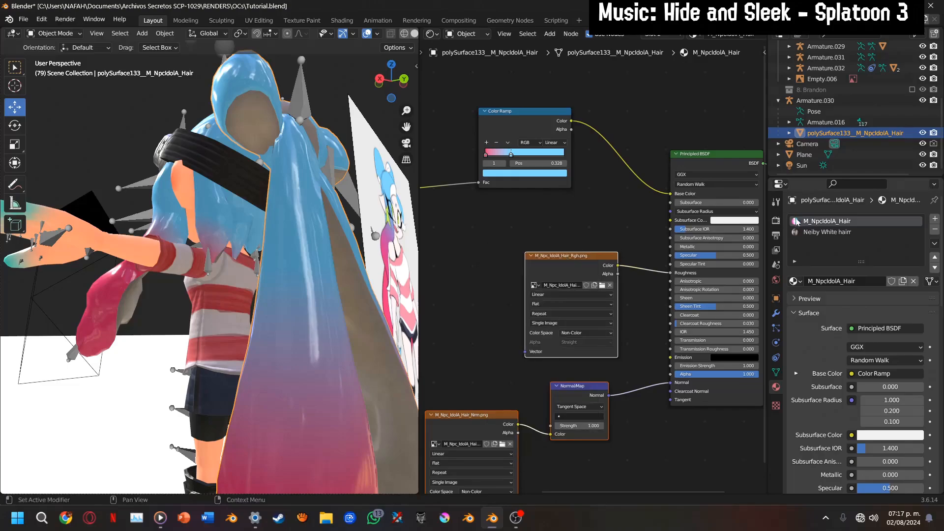
click(826, 231)
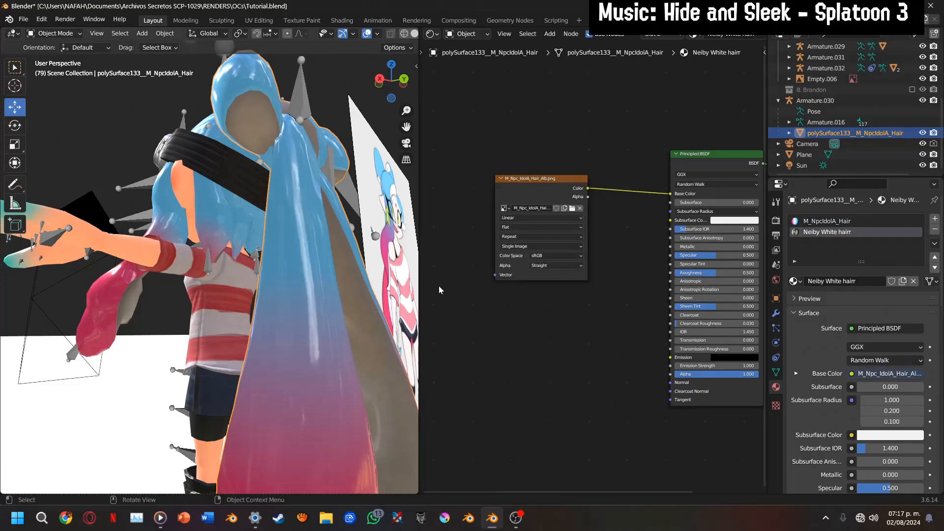
key(ctrl+v)
Arrange the albedo texture and the pasted roughness and normal nodes beside the Principled BSDF in Neiby White hairr
drag(553, 176, 549, 289)
scroll(558, 327, up, 3)
middle_drag(586, 465, 557, 439)
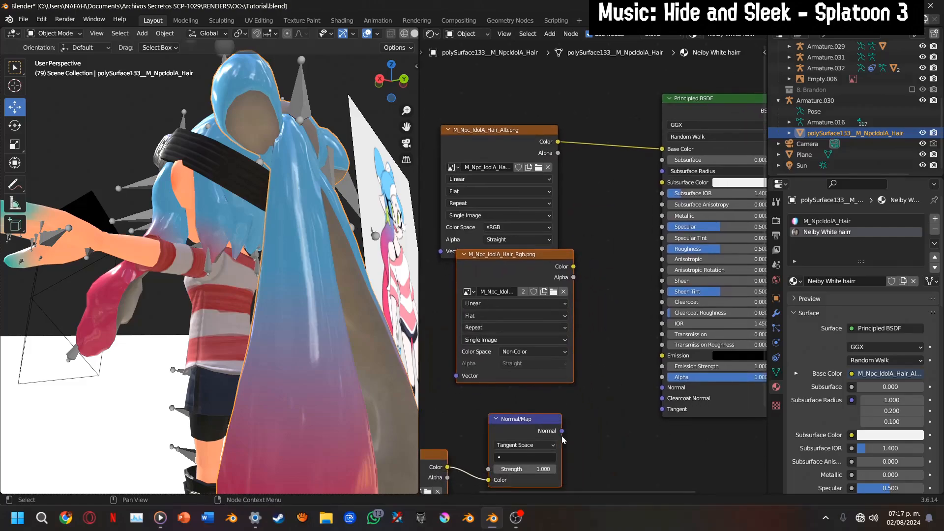
In Neiby White hairr, connect the Normal/Map node to the Principled BSDF's Normal and the Rgh texture's color to Roughness
drag(562, 439, 661, 389)
drag(623, 264, 663, 249)
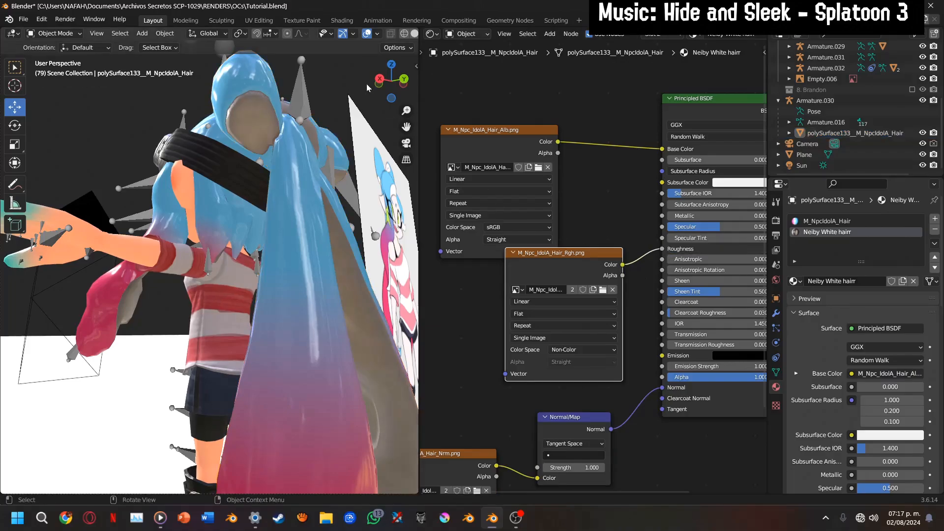
drag(391, 81, 254, 88)
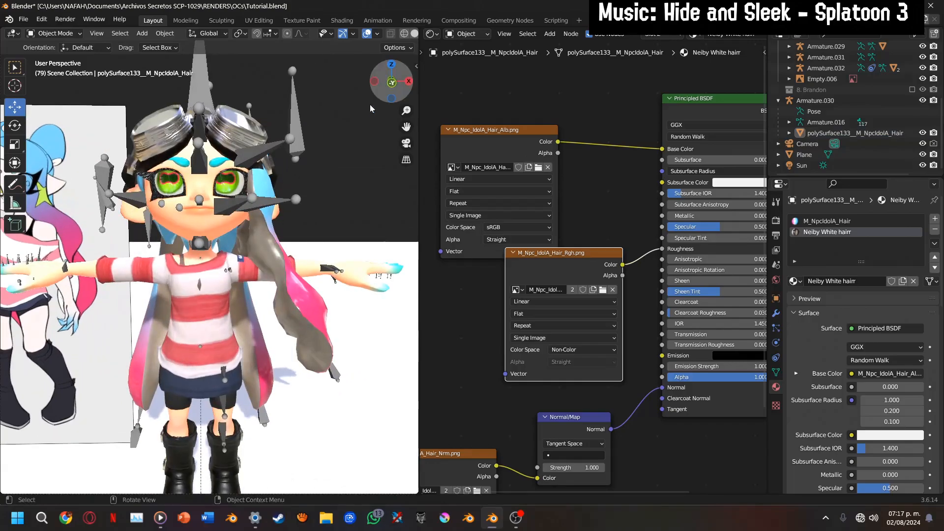
Select Neiby's body armature, Armature.028, and switch its skeleton to Pose Position
scroll(363, 123, down, 2)
click(407, 143)
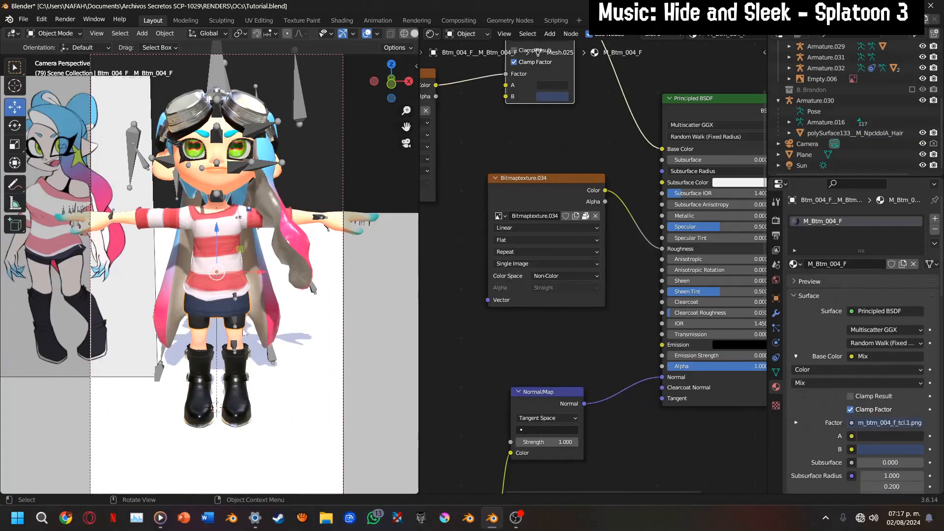
click(235, 317)
click(777, 342)
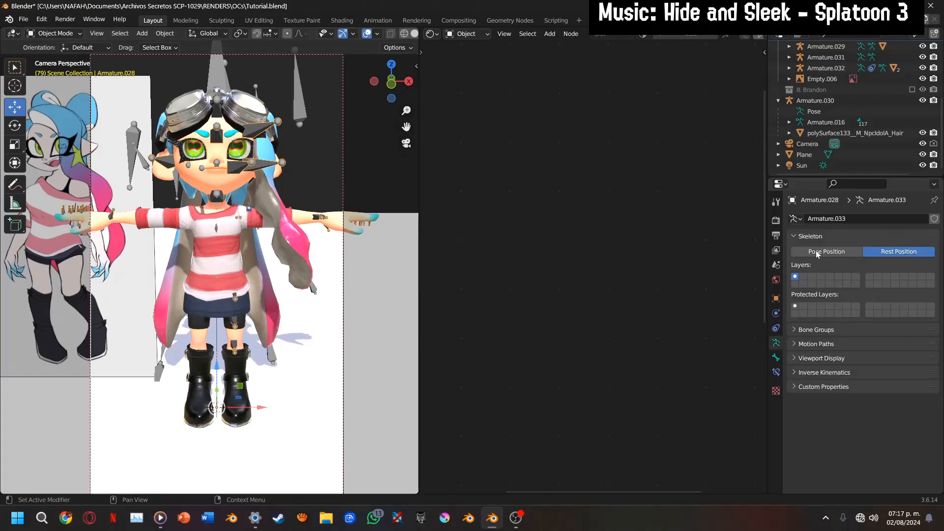
click(820, 252)
Select the hair armature behind Neiby and put it in Pose Mode
scroll(290, 256, up, 1)
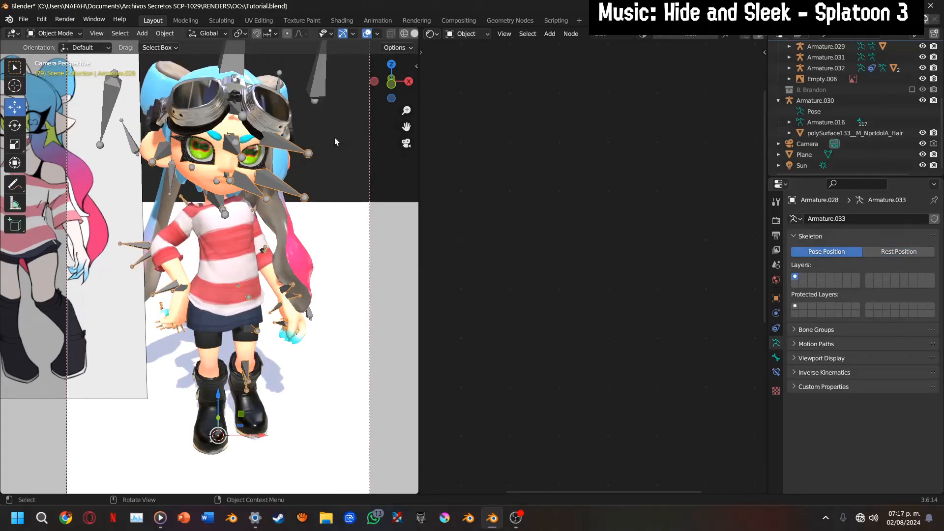
drag(394, 80, 299, 373)
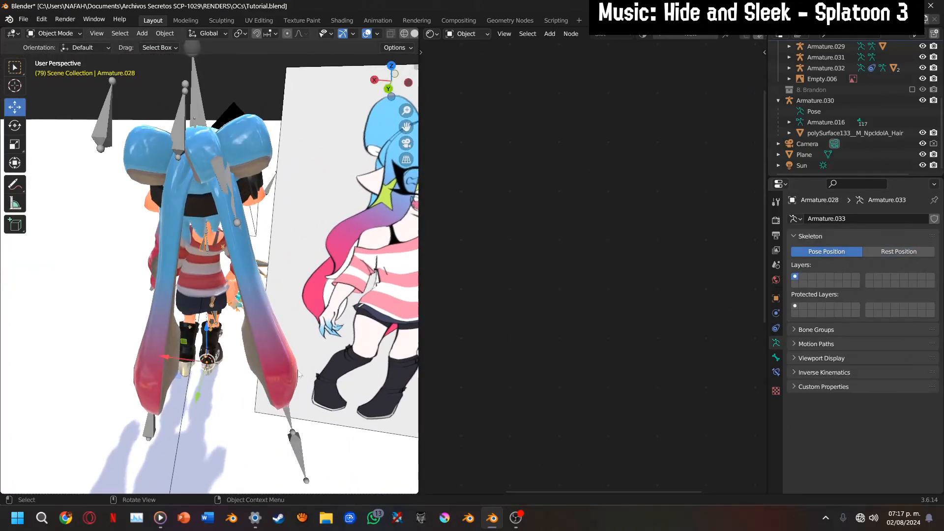
click(289, 412)
key(ctrl+Tab)
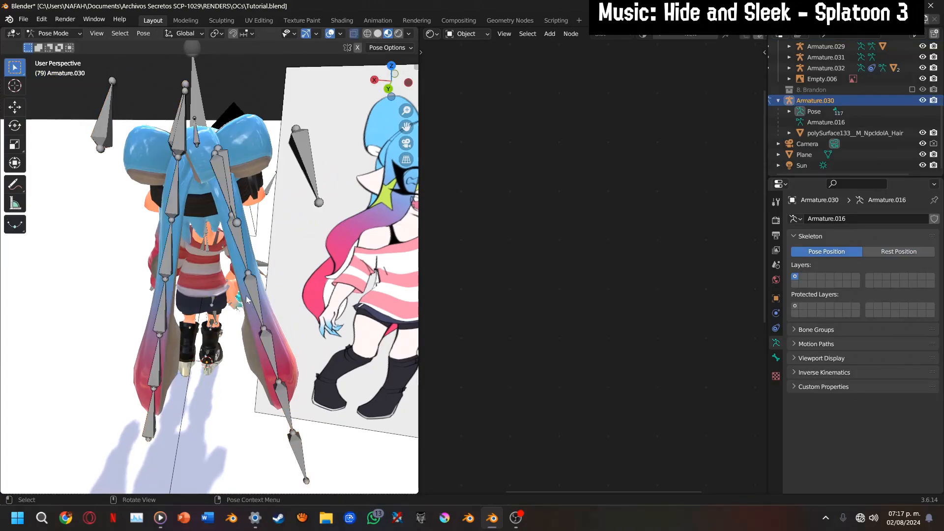
From the back view, rotate the hair2_R and hair1_R bones so the strand swings inward behind Neiby's back
click(240, 253)
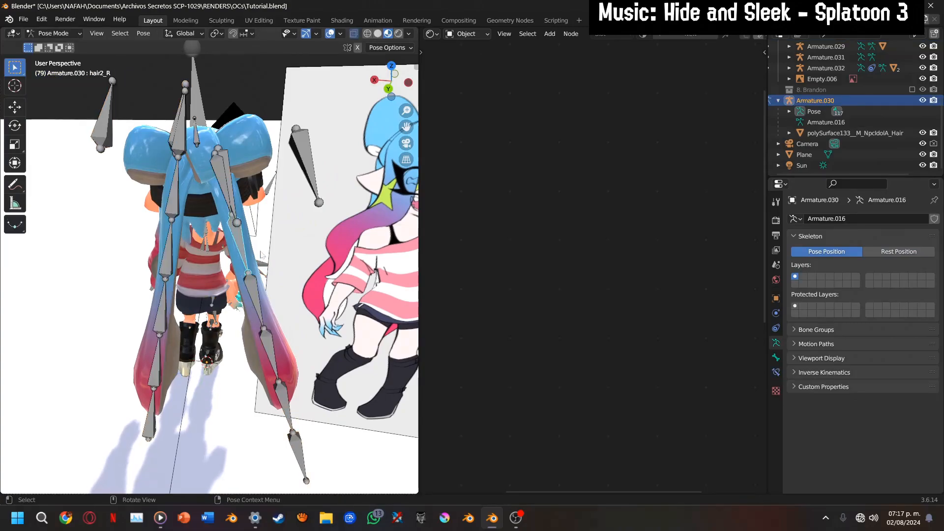
drag(392, 88, 394, 90)
click(392, 89)
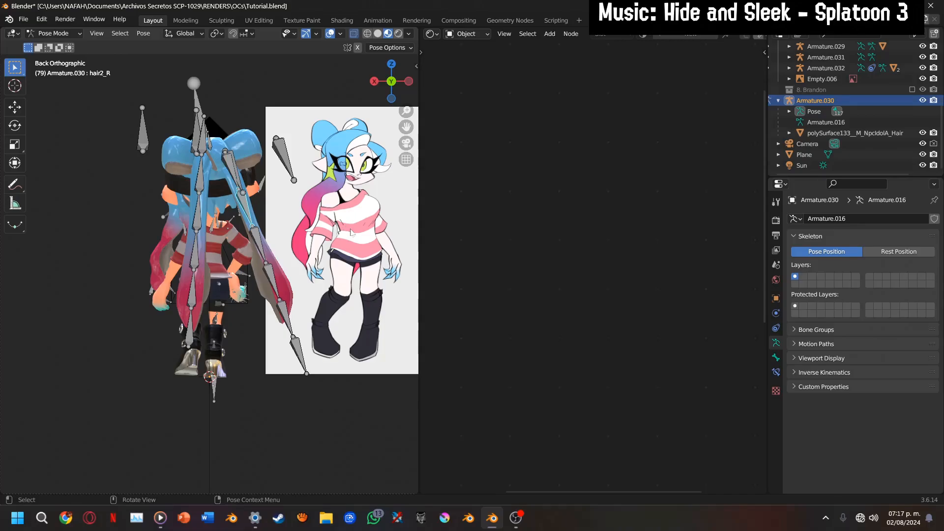
scroll(350, 232, up, 3)
key(r)
key(r)
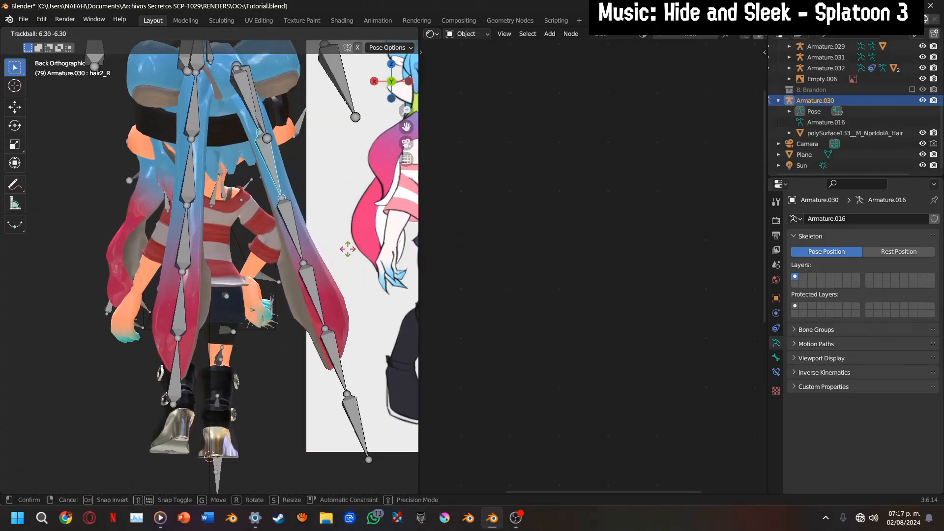
key(r)
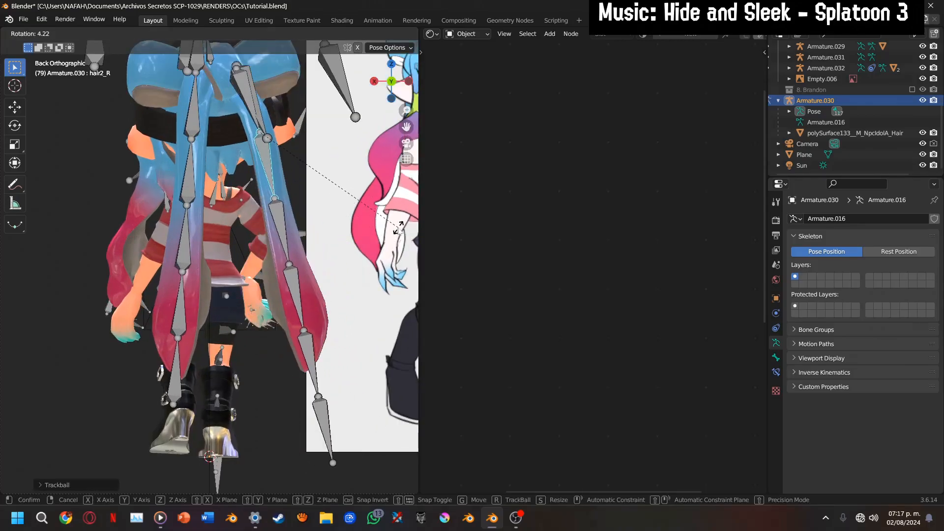
click(399, 228)
click(241, 95)
key(r)
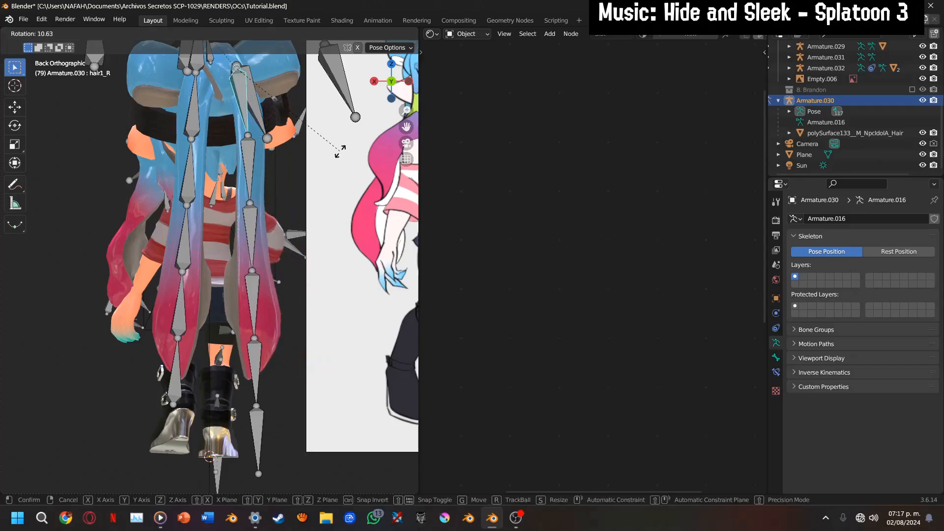
click(339, 151)
Rotate hair3_R, hair4_R and the bone below them so the lower strand flares outward and its tip curls back in
click(257, 216)
key(r)
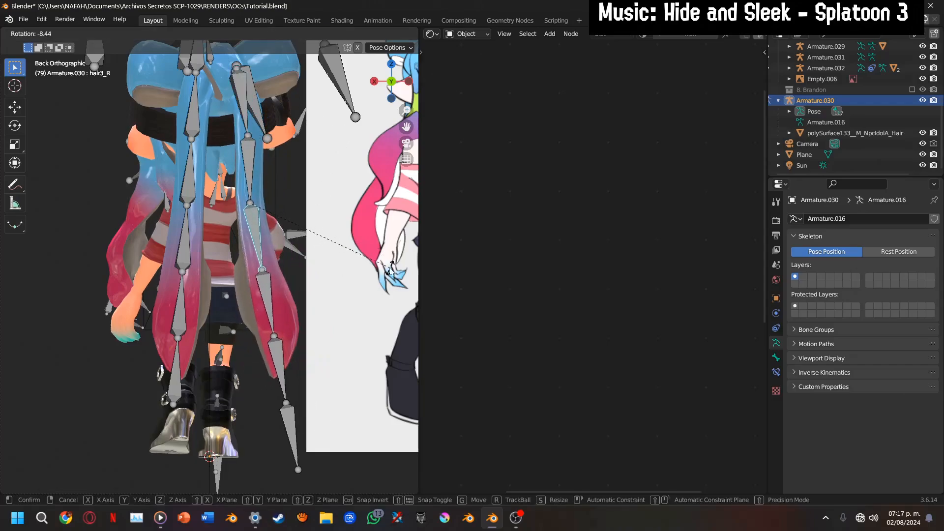
click(389, 261)
click(278, 310)
key(r)
click(364, 321)
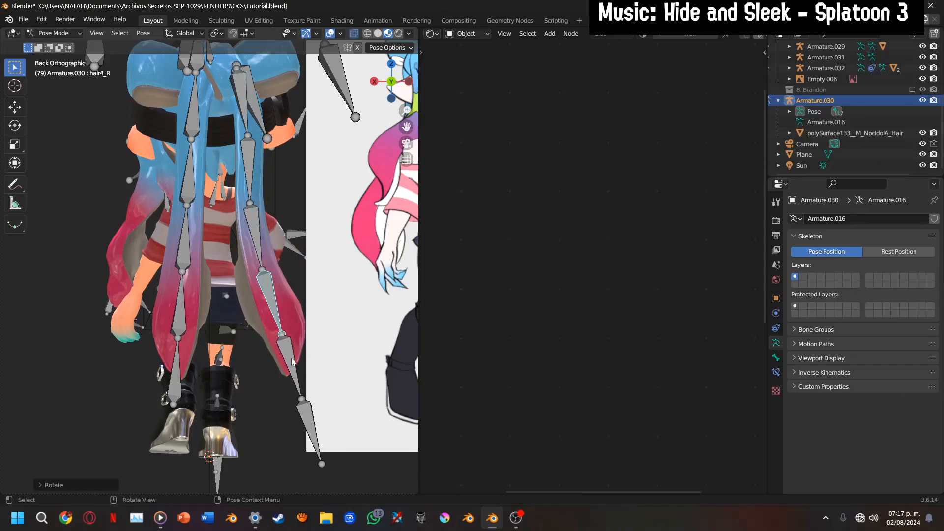
click(294, 362)
key(r)
click(410, 373)
Rotate the opposite strand's bones, including hair2_L and hair5_L, to flare it outward with an inward-curling tip, and leave Pose Mode
click(202, 120)
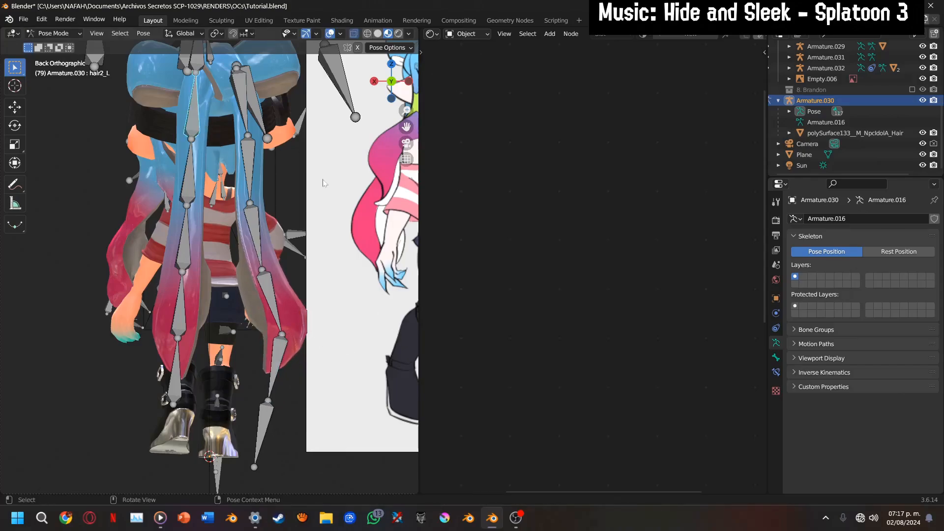
key(r)
click(190, 273)
drag(169, 245, 232, 280)
key(r)
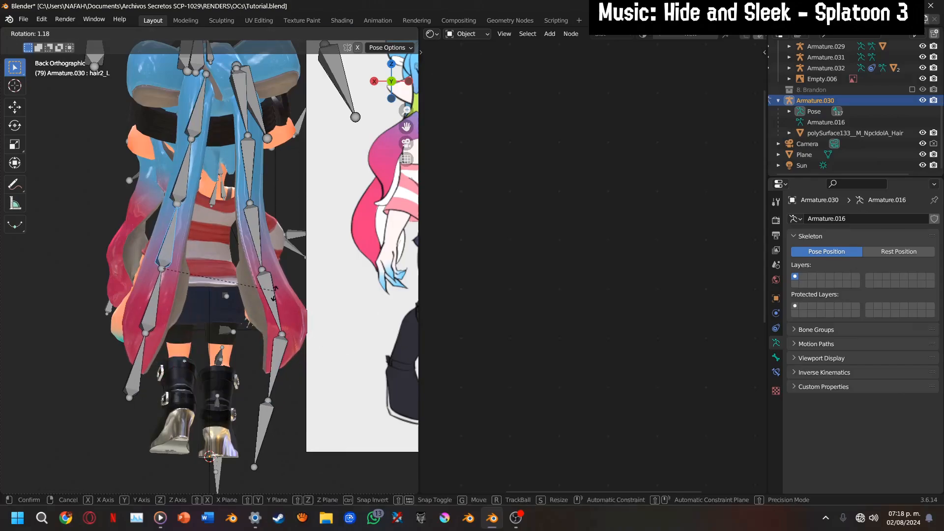
click(241, 314)
click(145, 306)
key(r)
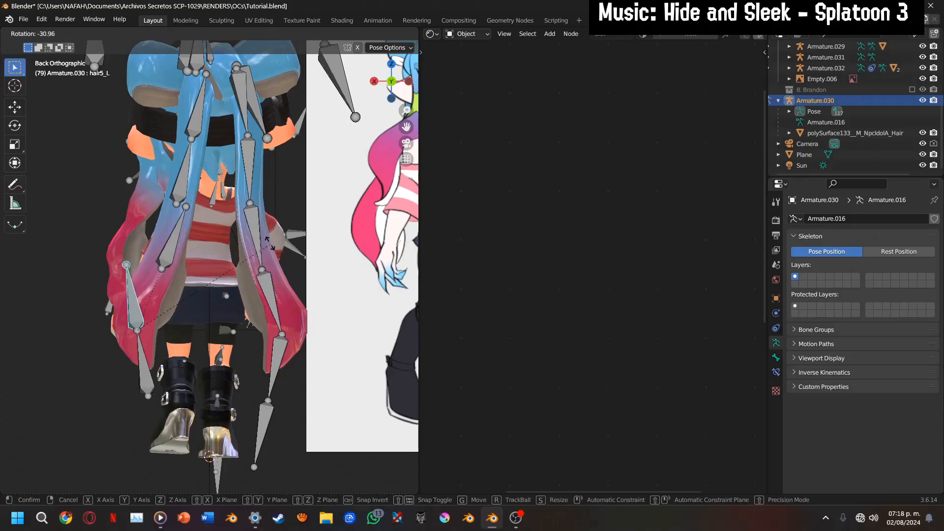
click(231, 290)
key(ctrl+Tab)
Move the hair armature Armature.030 into the 7. Neiby collection and collapse that collection
scroll(322, 176, down, 2)
drag(389, 88, 413, 146)
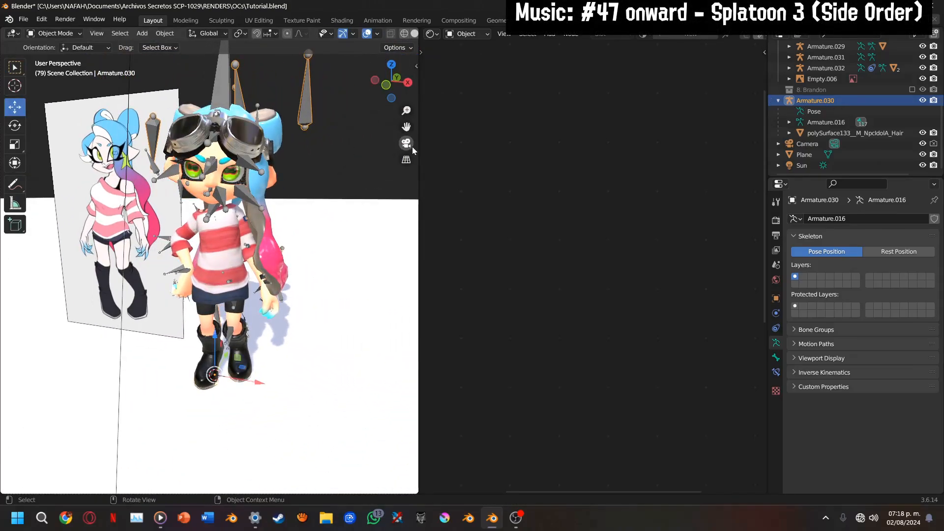
click(408, 144)
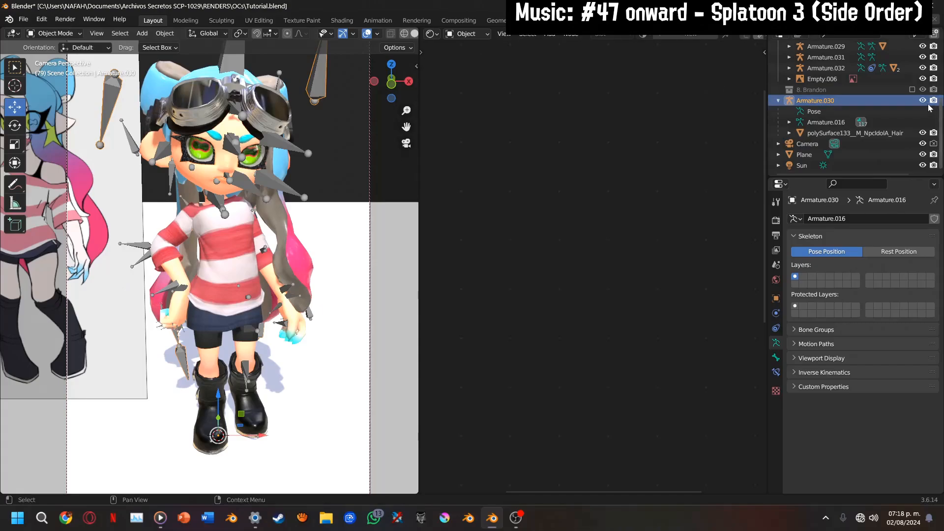
scroll(867, 158, up, 2)
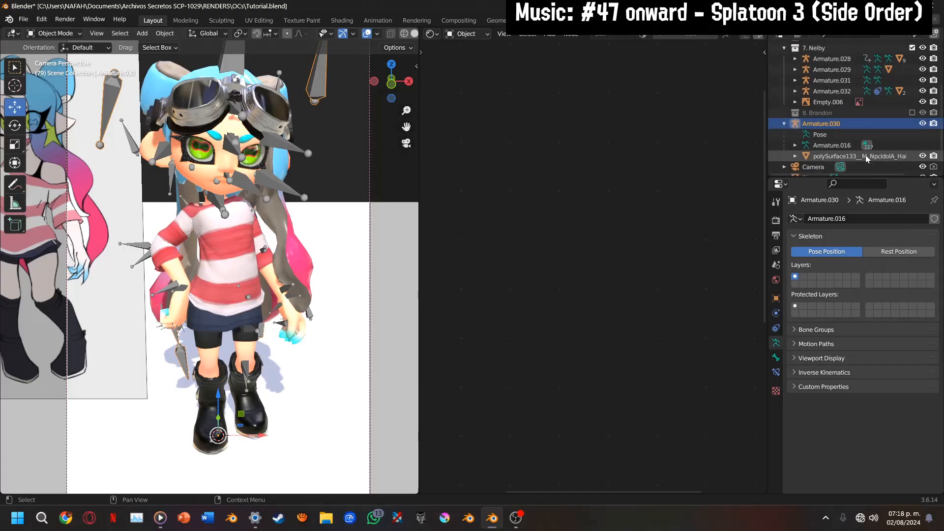
double_click(798, 125)
drag(799, 124, 784, 47)
click(784, 47)
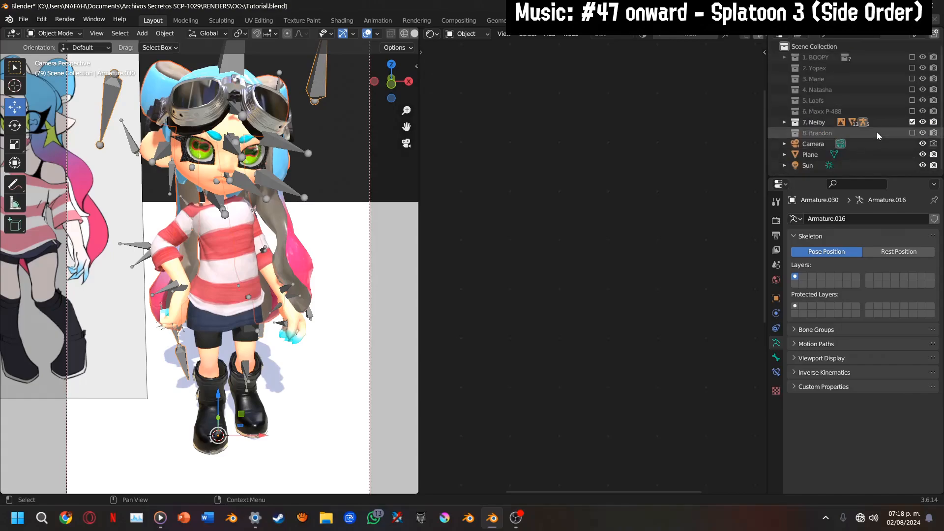
Exclude the 7. Neiby collection from the view layer and include the 8. Brandon collection instead
click(912, 122)
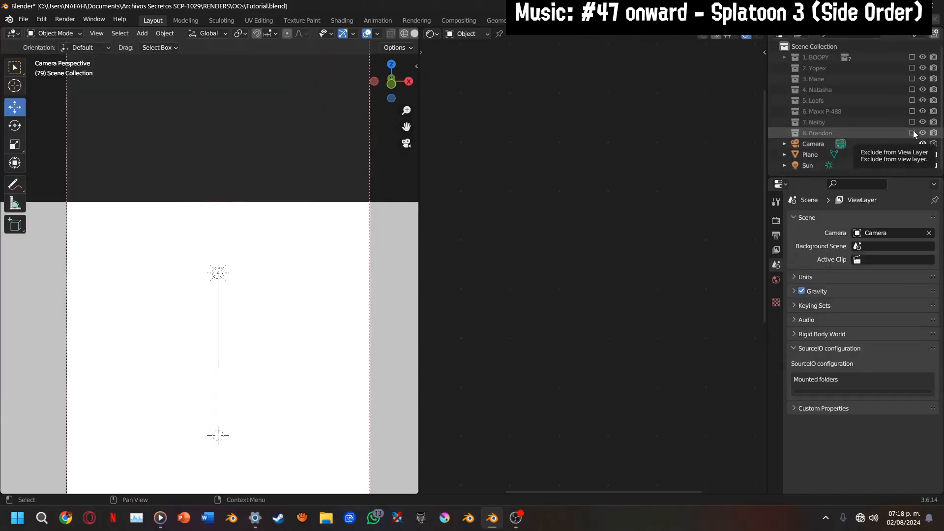
click(913, 132)
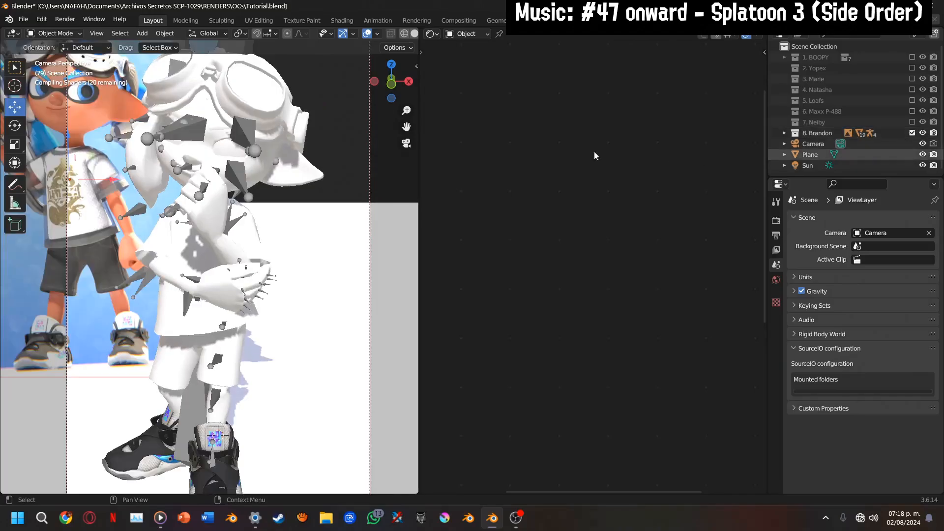
click(386, 84)
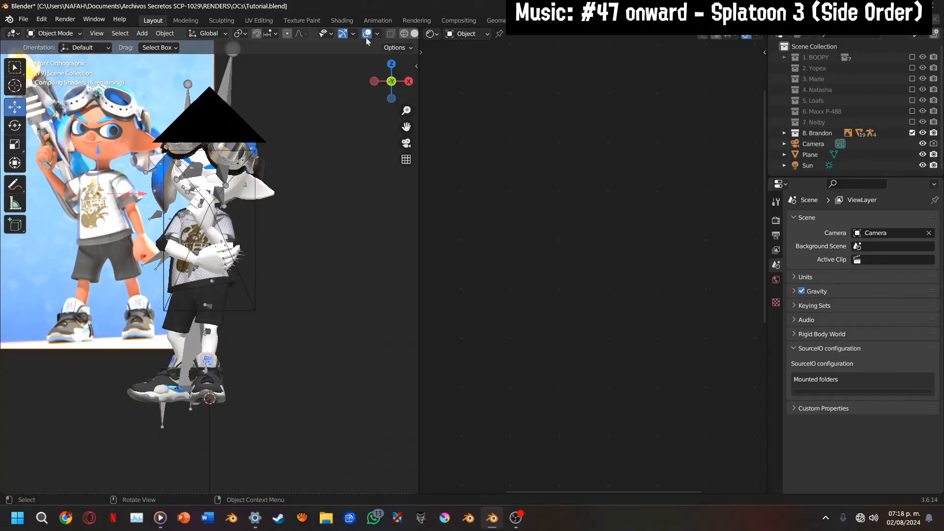
click(370, 34)
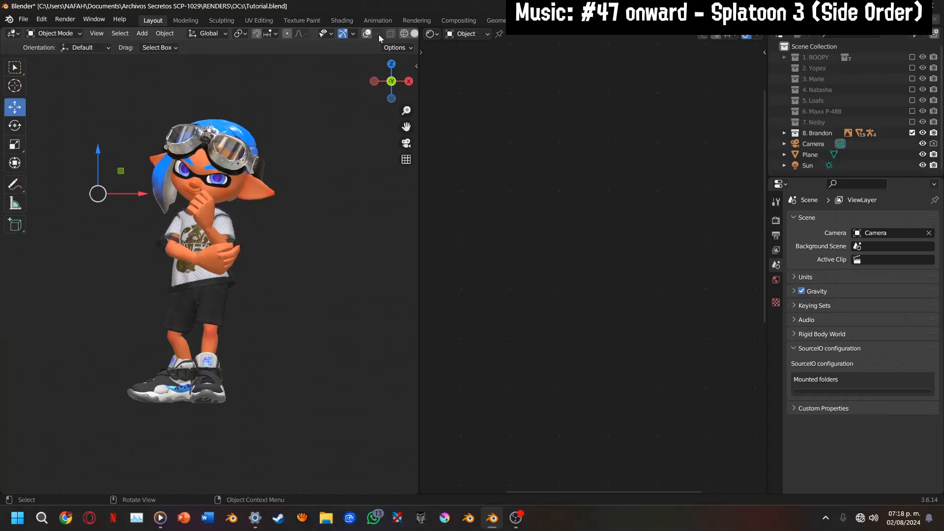
click(378, 35)
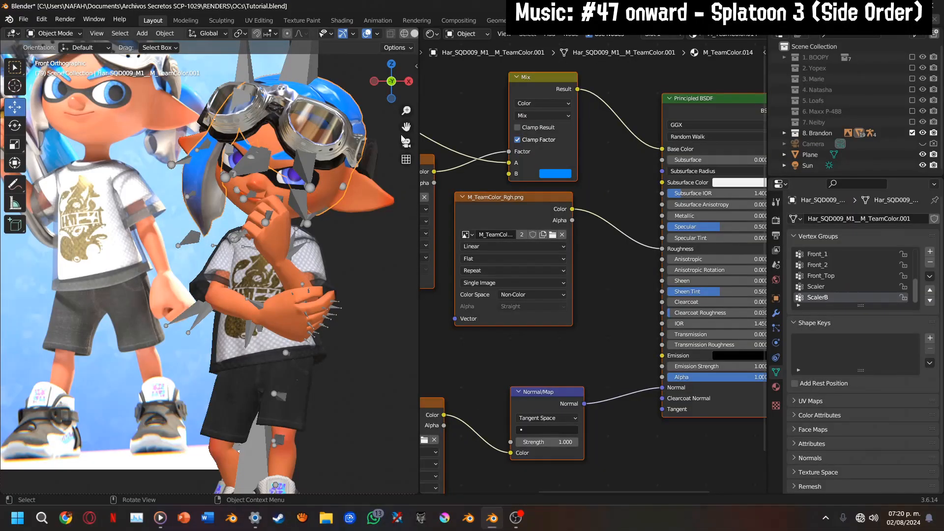
Turn off the display of bones in the viewport overlays while framing Brandon beside his reference image
shift+middle_drag(375, 123, 358, 176)
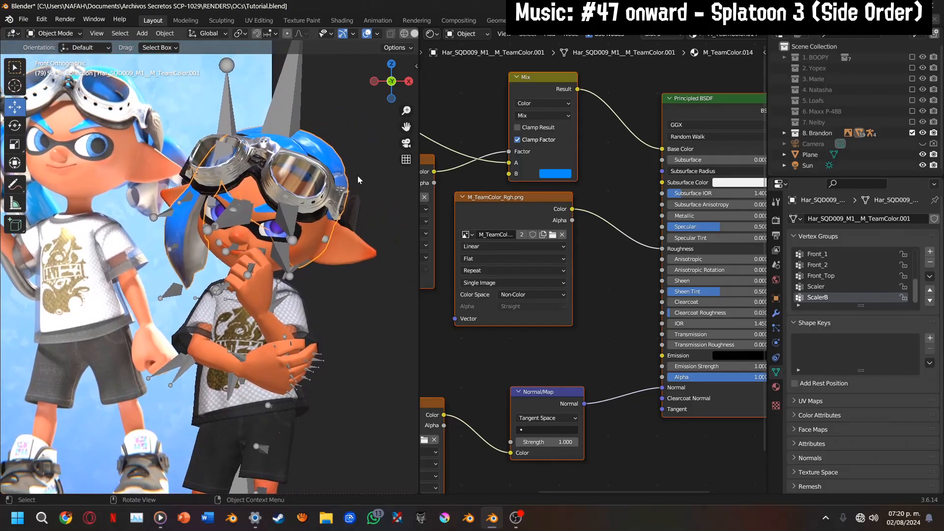
scroll(179, 230, up, 4)
scroll(196, 227, down, 3)
click(378, 34)
click(388, 152)
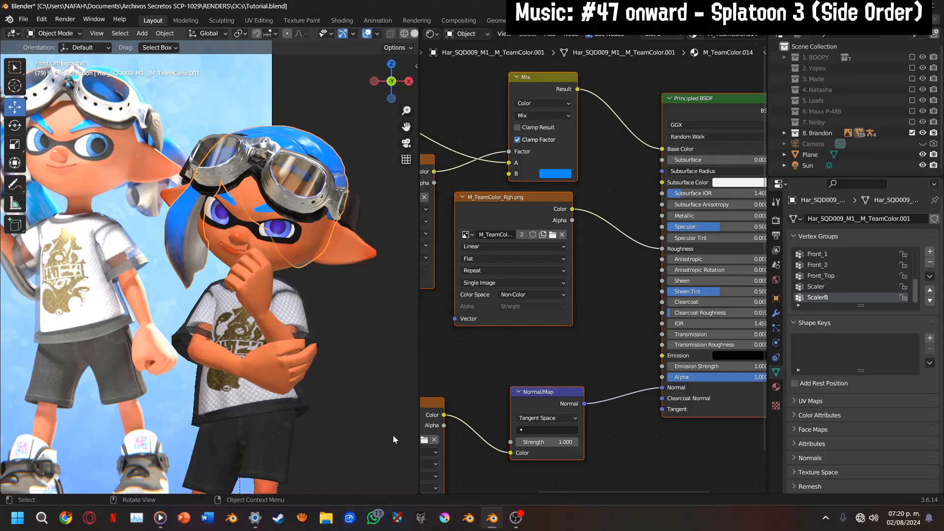
Compare Brandon's face with the reference, open the Body_Model__M_Face.001 mesh in Edit Mode and convert its triangles to quads
scroll(282, 224, up, 5)
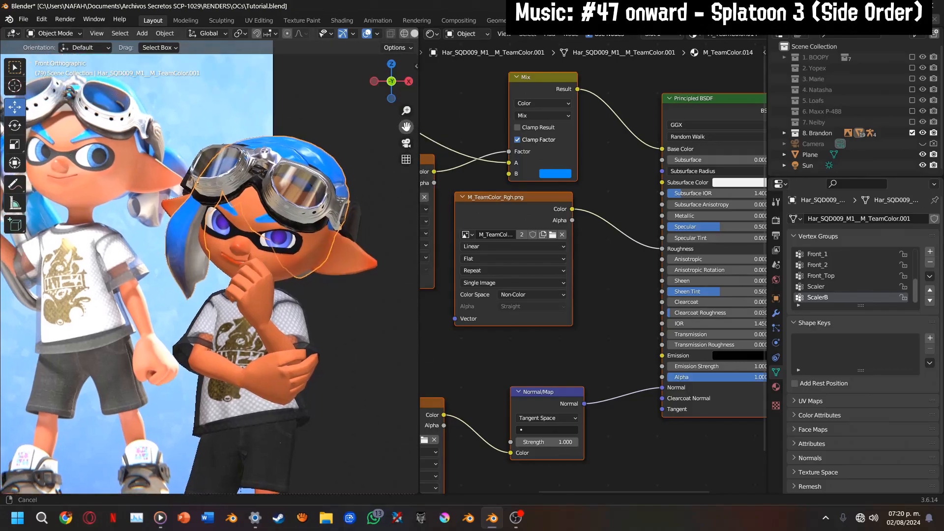
click(283, 224)
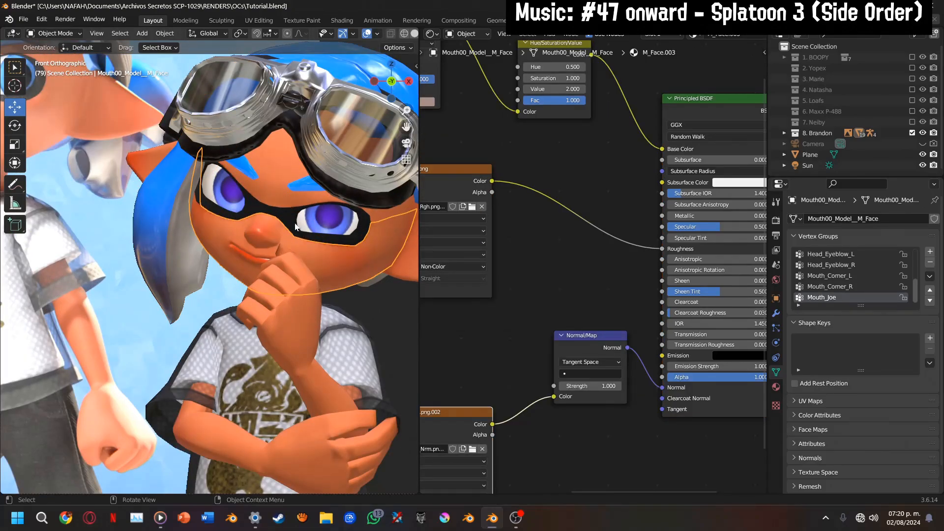
click(293, 225)
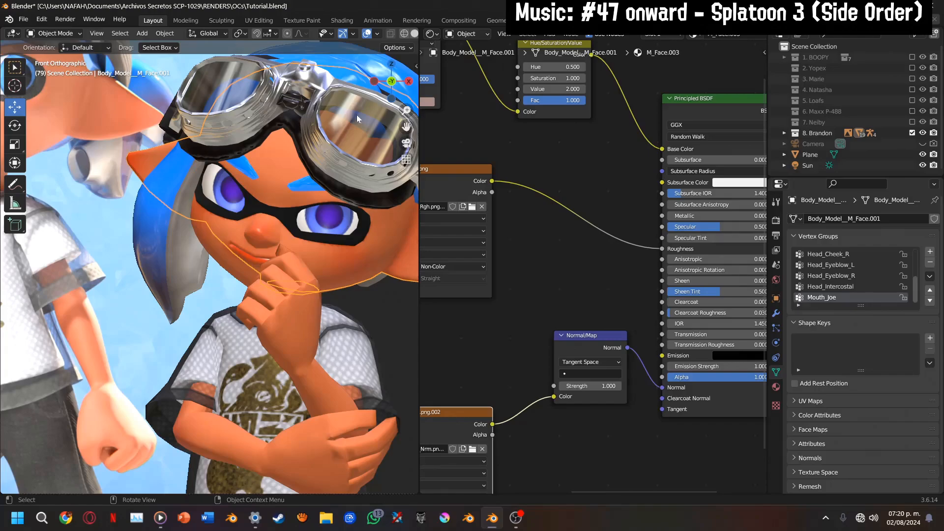
shift+middle_drag(402, 122, 196, 179)
scroll(196, 179, up, 6)
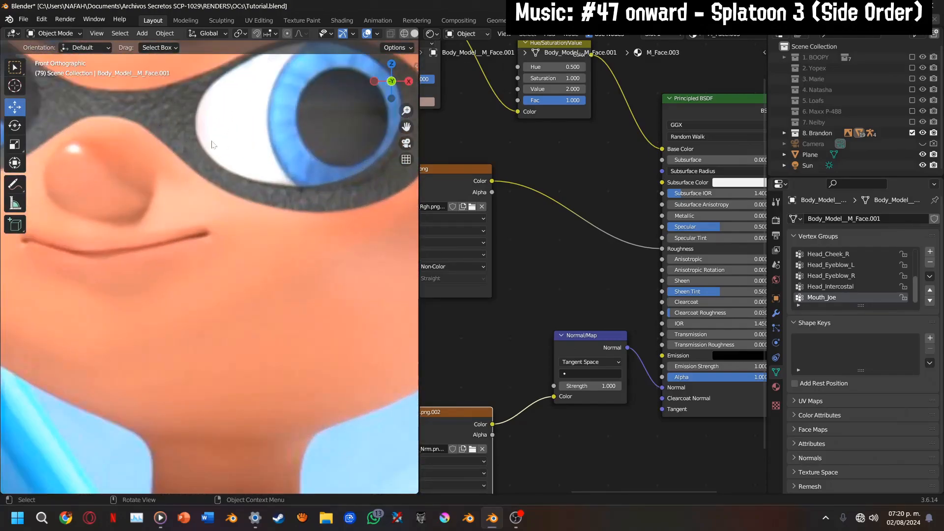
scroll(379, 129, down, 6)
drag(406, 125, 259, 236)
key(Tab)
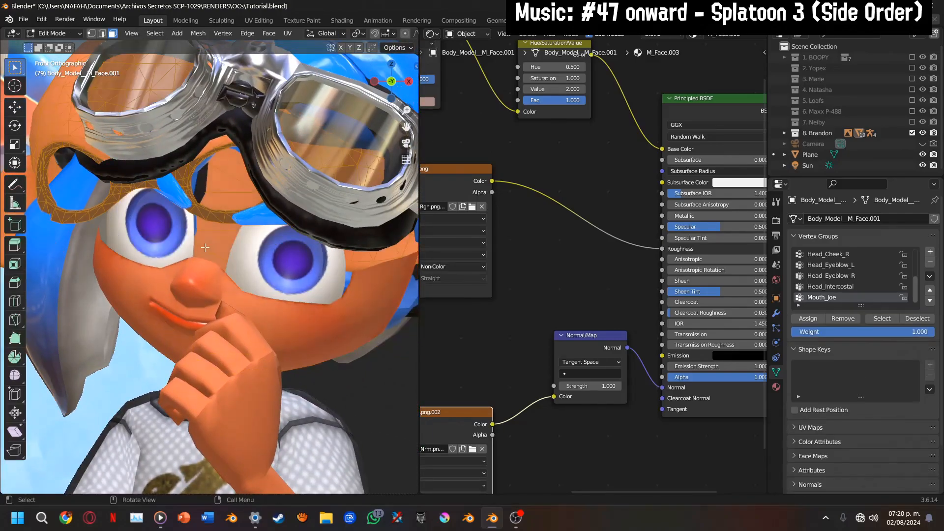
key(alt+j)
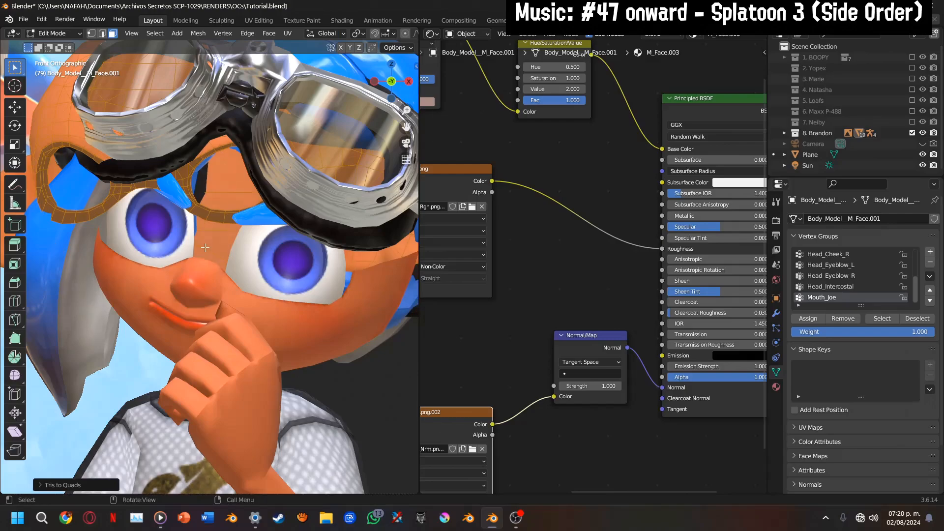
Select all faces linked to the two mask pieces around the eyes in the face mesh
scroll(233, 202, up, 2)
click(210, 196)
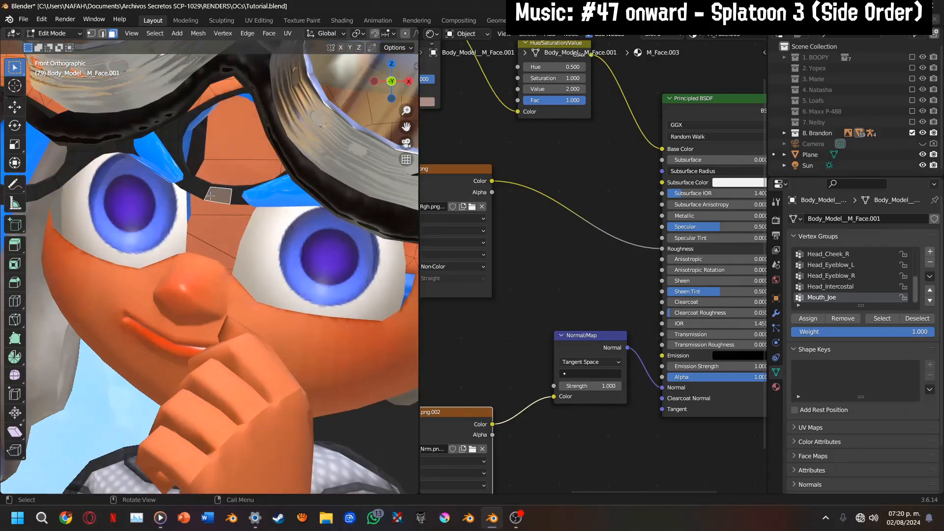
key(ctrl+l)
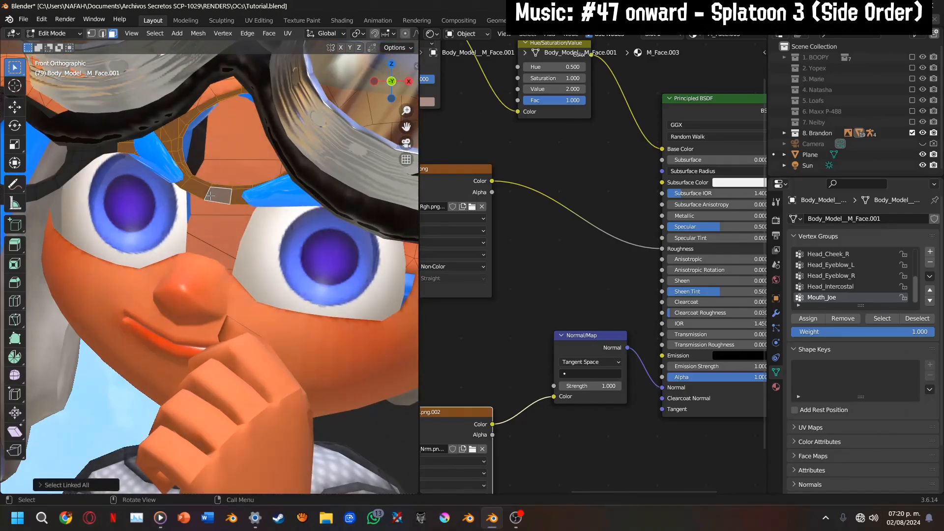
shift+click(88, 156)
key(ctrl+l)
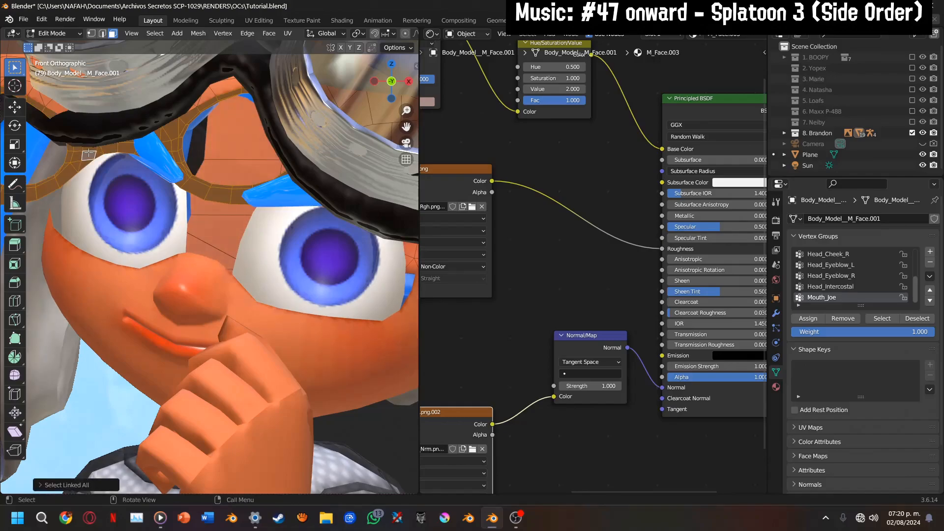
Add a second material slot to the face mesh, assign it to the selected mask faces and create a new material in it
click(776, 387)
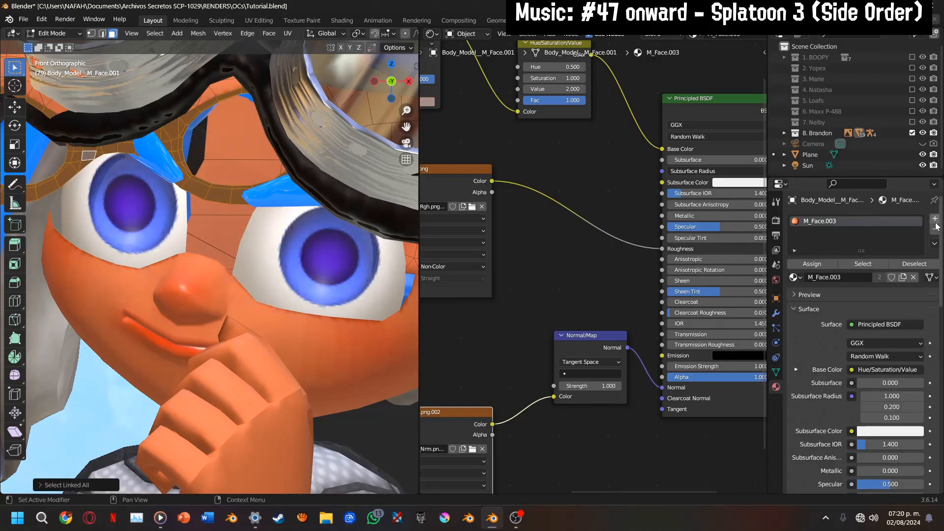
click(935, 218)
click(812, 281)
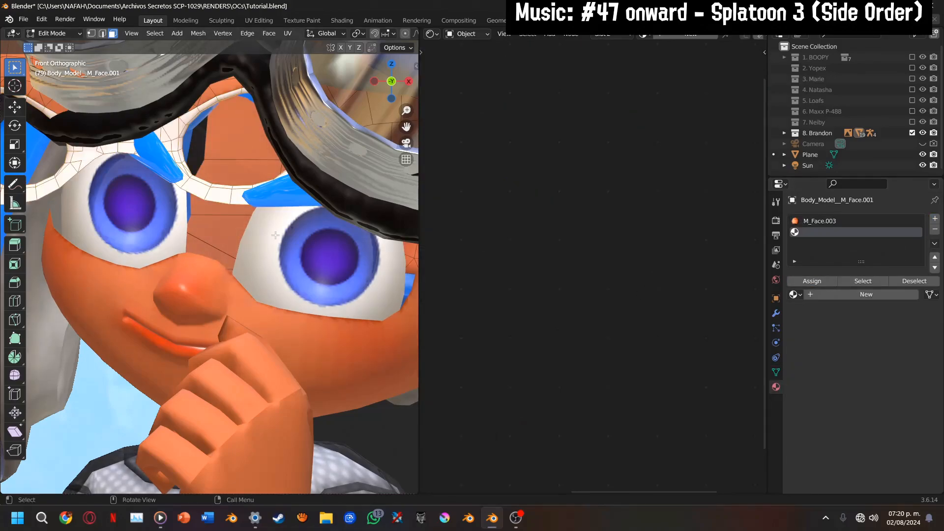
key(Tab)
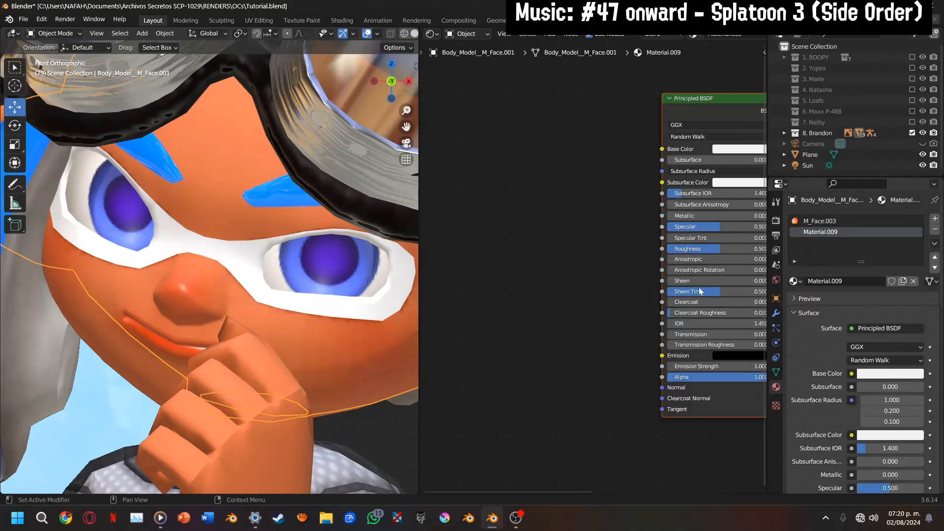
click(867, 281)
Darken the new mask material's Base Color to black
click(622, 179)
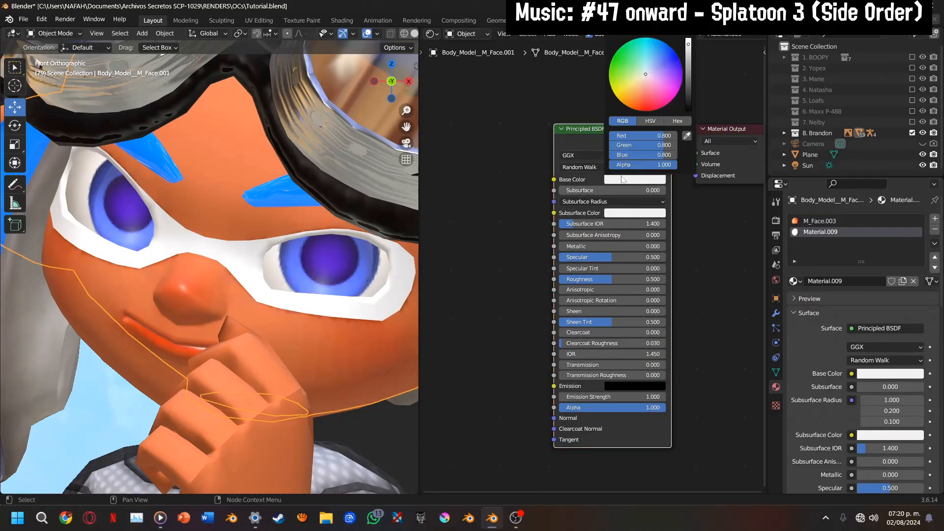
drag(689, 104, 689, 116)
middle_drag(541, 346, 609, 297)
Add a Bump node to Material.009 and connect it to the Principled BSDF's Normal input
click(820, 221)
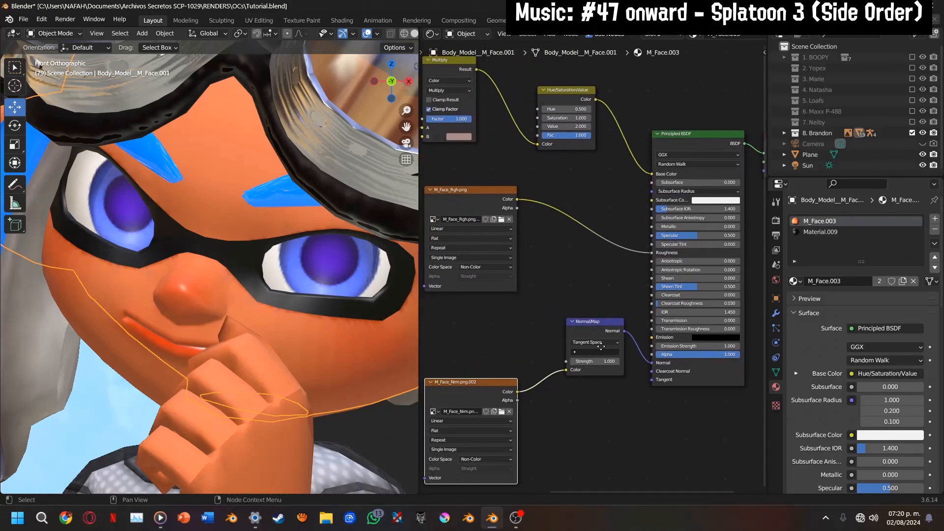
click(820, 231)
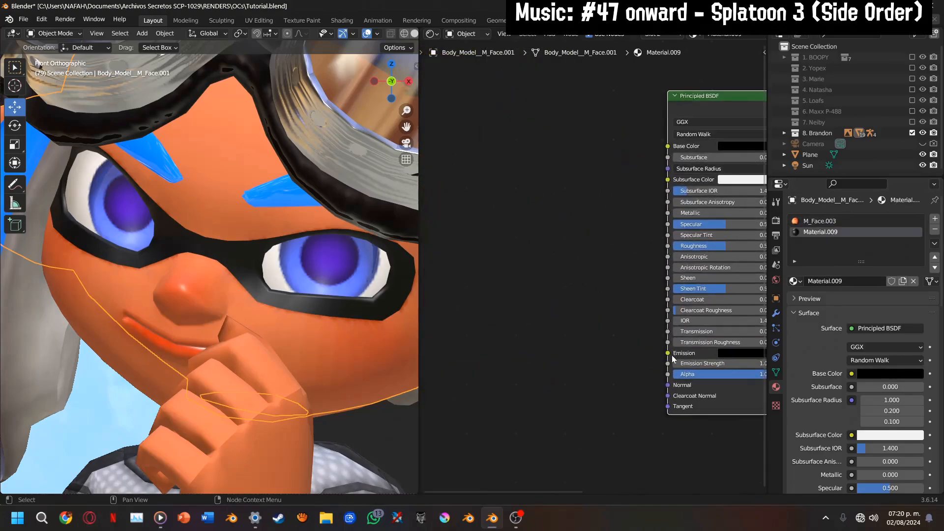
scroll(662, 370, up, 2)
drag(644, 375, 610, 371)
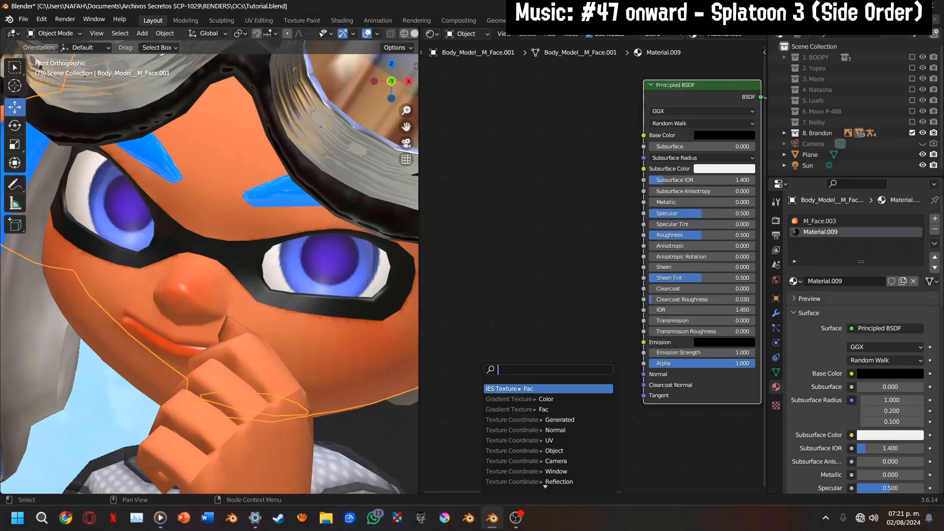
text(bump)
key(Return)
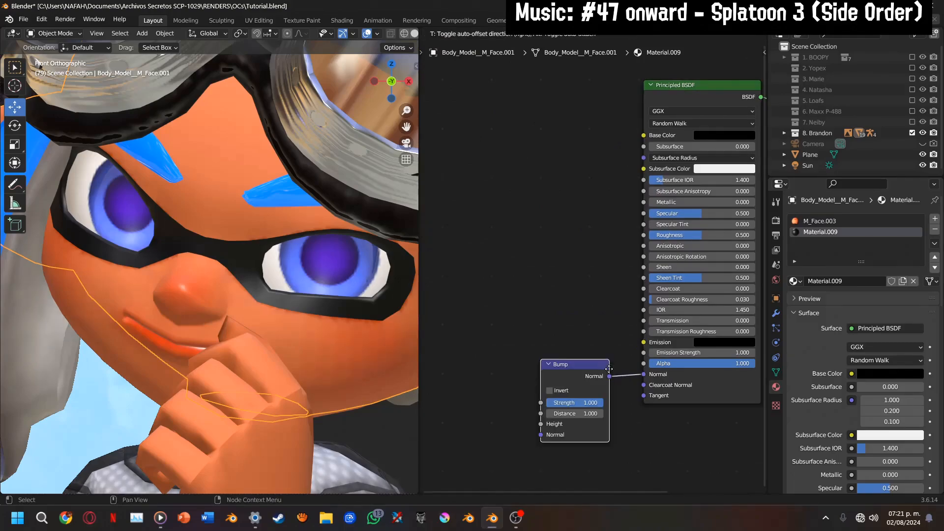
click(619, 331)
middle_drag(569, 383, 648, 375)
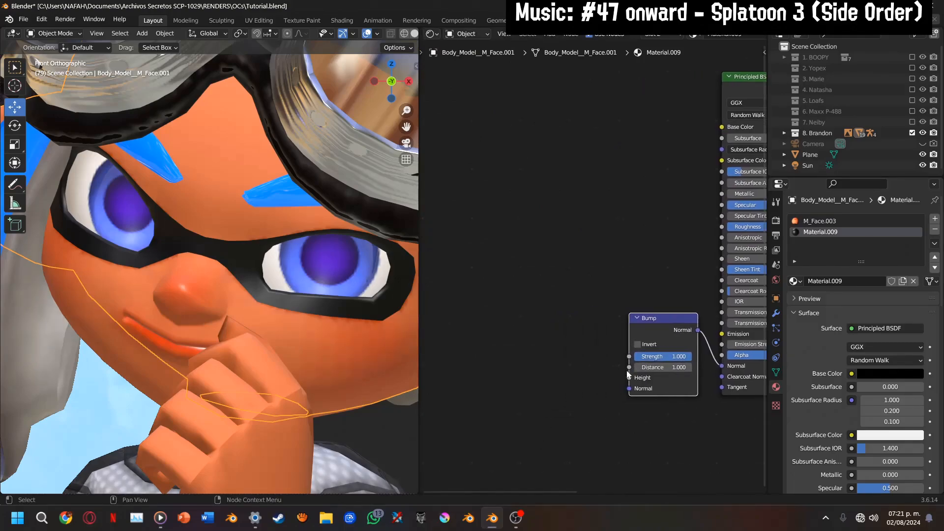
Connect a Noise Texture's Fac output to the Bump node's Height and set the noise Scale to 25
drag(630, 373, 585, 372)
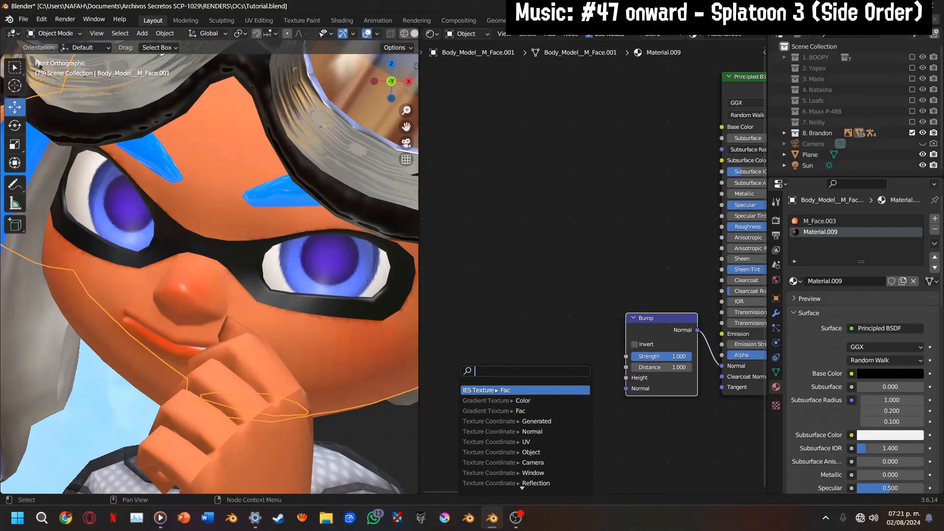
text(noise)
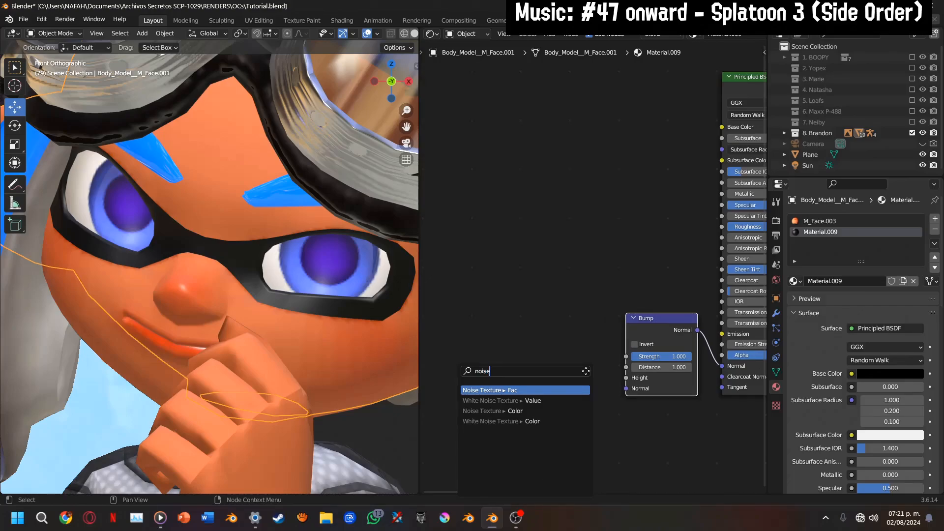
key(Return)
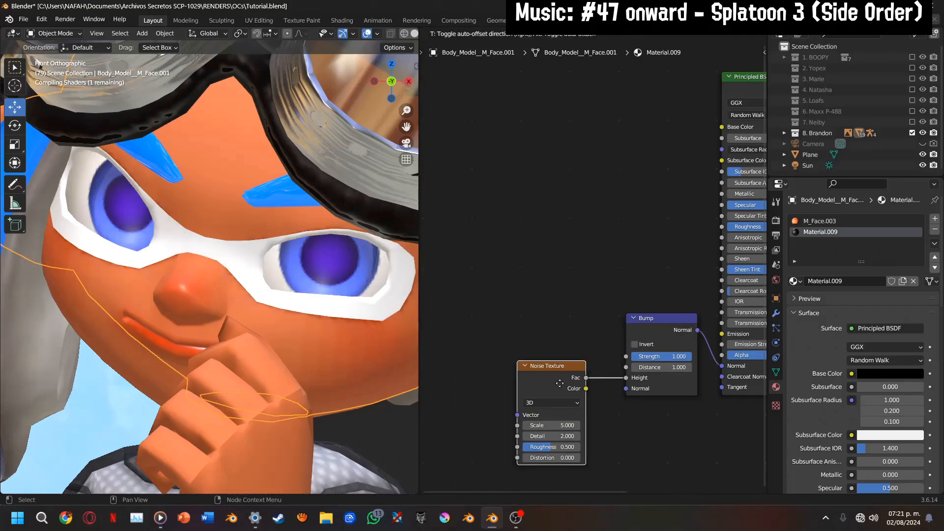
click(531, 352)
scroll(534, 344, up, 2)
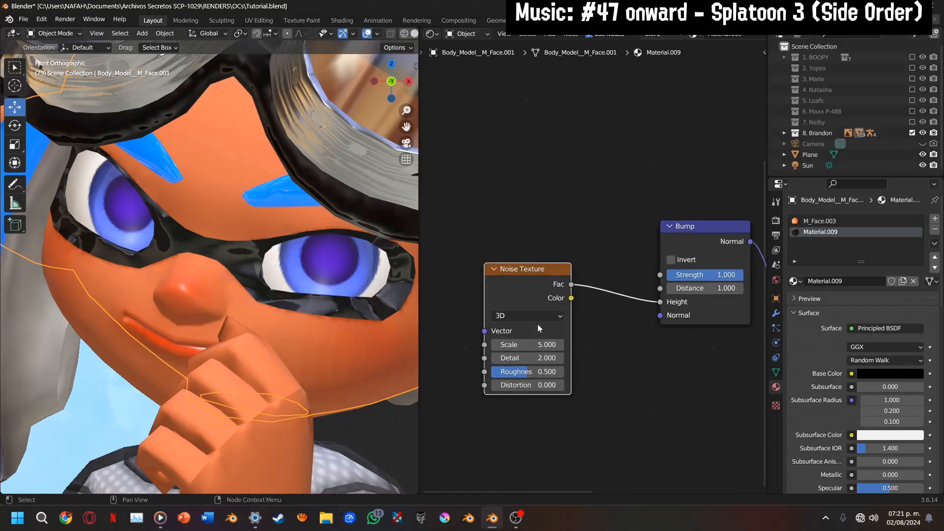
scroll(540, 328, up, 1)
click(521, 351)
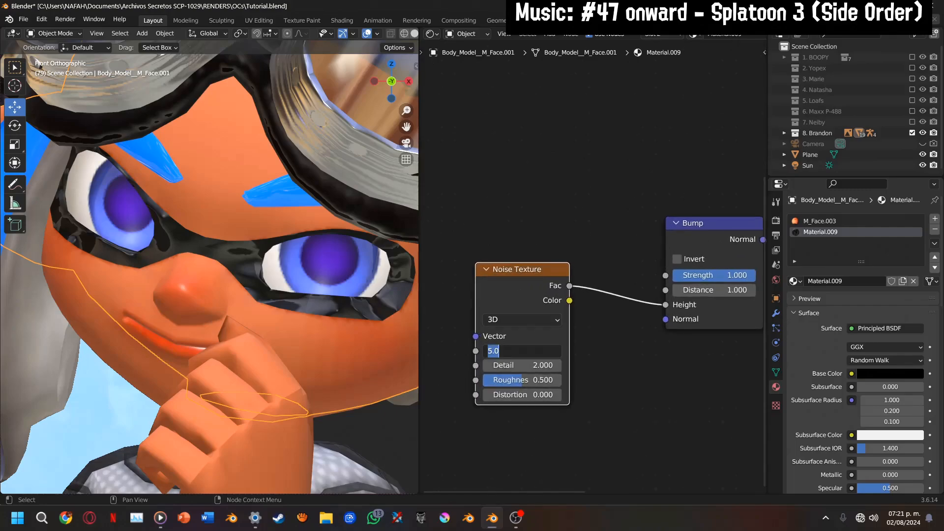
key(Return)
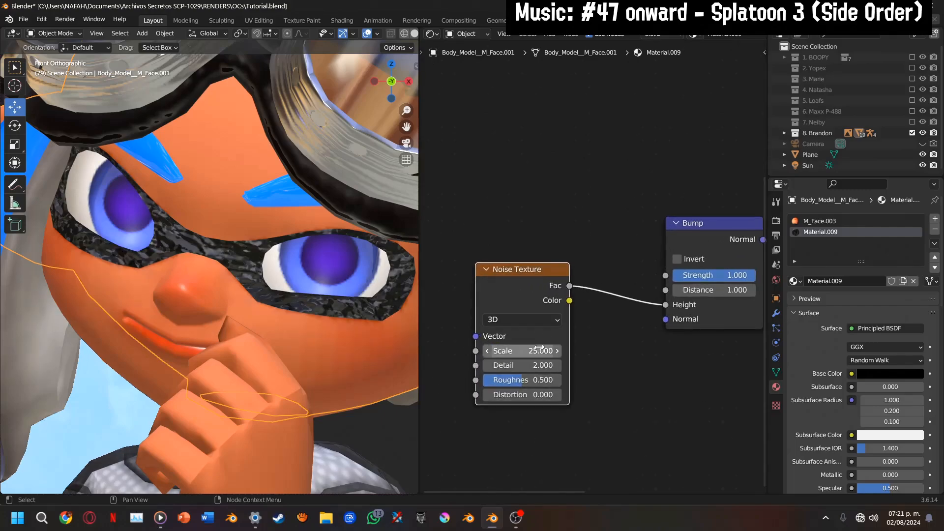
Select and copy the M_Face_Nrm image texture and Normal Map nodes from the M_Face.003 material
scroll(560, 325, down, 4)
middle_drag(579, 301, 527, 337)
click(851, 218)
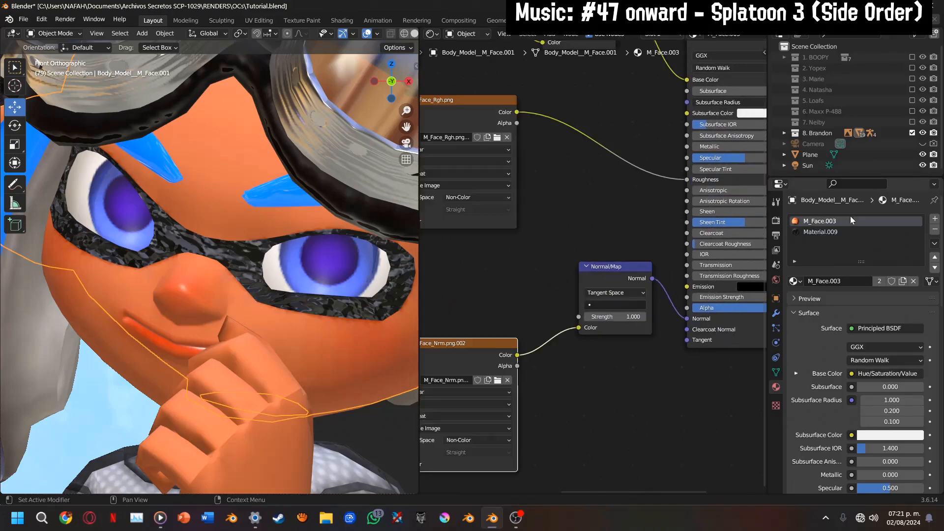
scroll(574, 313, down, 4)
middle_drag(575, 313, 607, 283)
drag(544, 246, 632, 359)
right_click(644, 300)
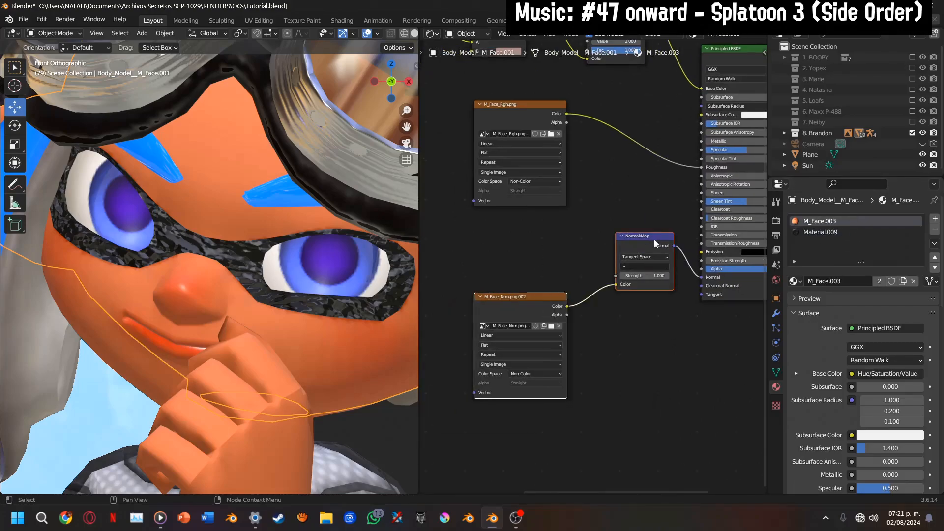
right_click(654, 240)
click(654, 240)
Paste the copied nodes into Material.009, connect the Normal Map to the Bump node's Normal input and move the Noise Texture clear
click(836, 232)
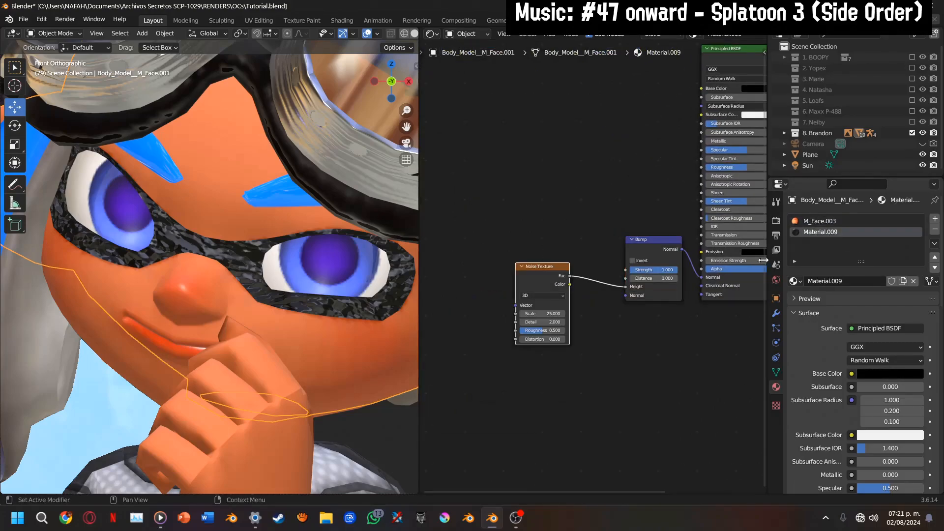
scroll(553, 354, up, 3)
key(ctrl+v)
drag(615, 280, 637, 305)
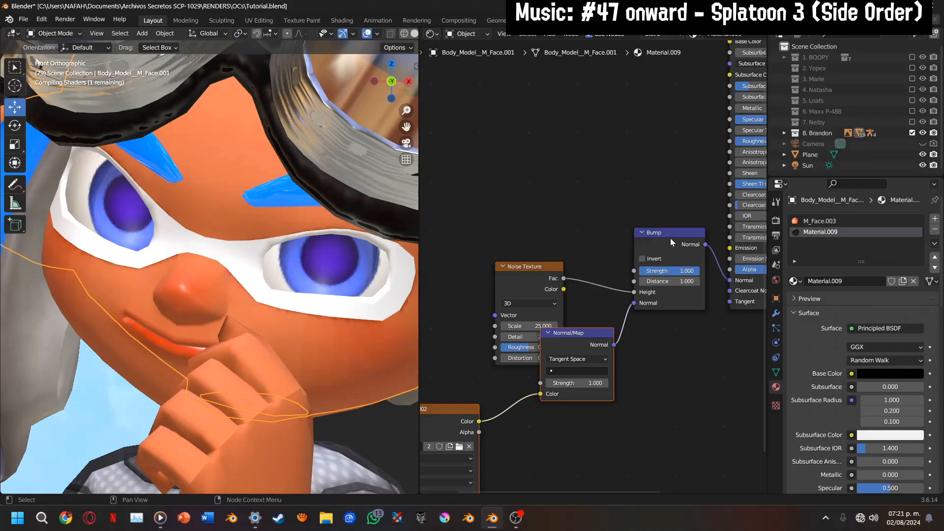
middle_drag(584, 283, 590, 277)
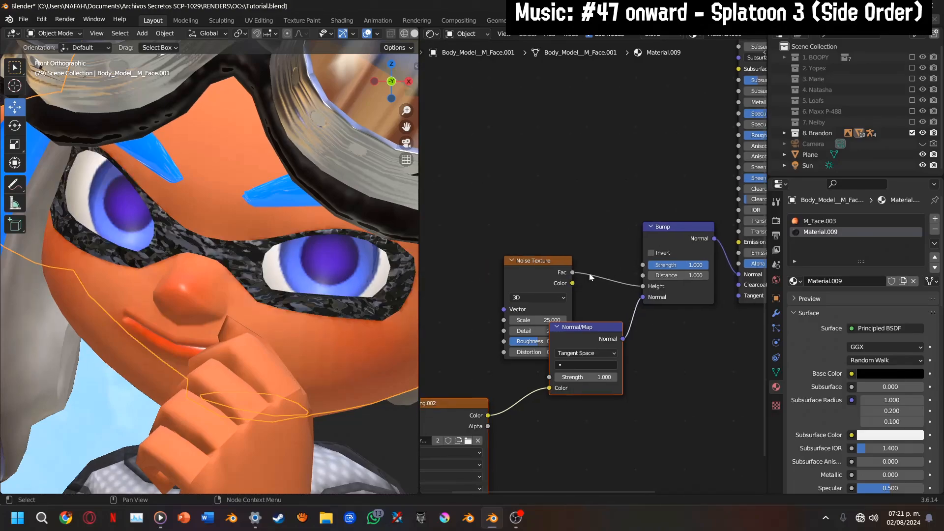
drag(539, 270, 514, 235)
Set the Noise Texture's Roughness to 1 and Detail to 5, and inspect the mask's surface up close
scroll(515, 236, up, 2)
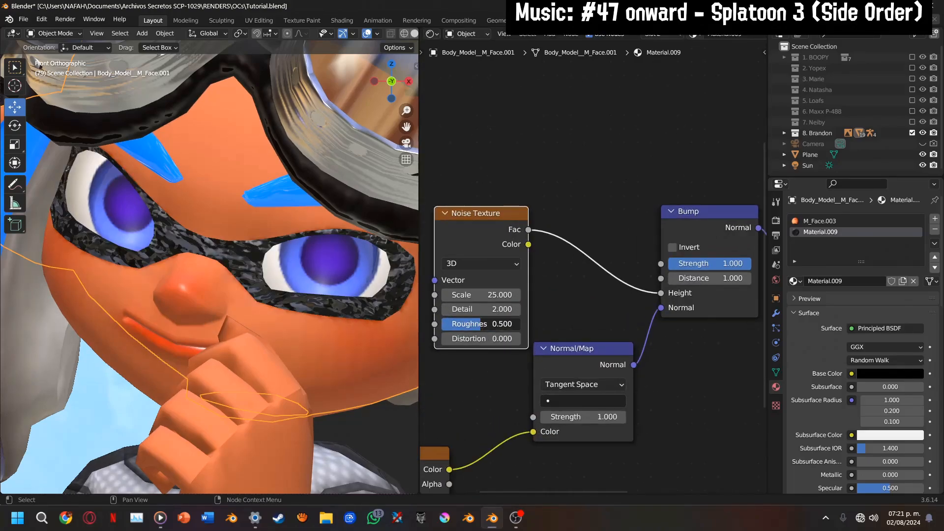
mouse_move(481, 324)
mouse_down()
mouse_move(519, 324)
mouse_move(497, 309)
mouse_move(519, 309)
mouse_move(482, 309)
mouse_up()
drag(506, 313, 536, 314)
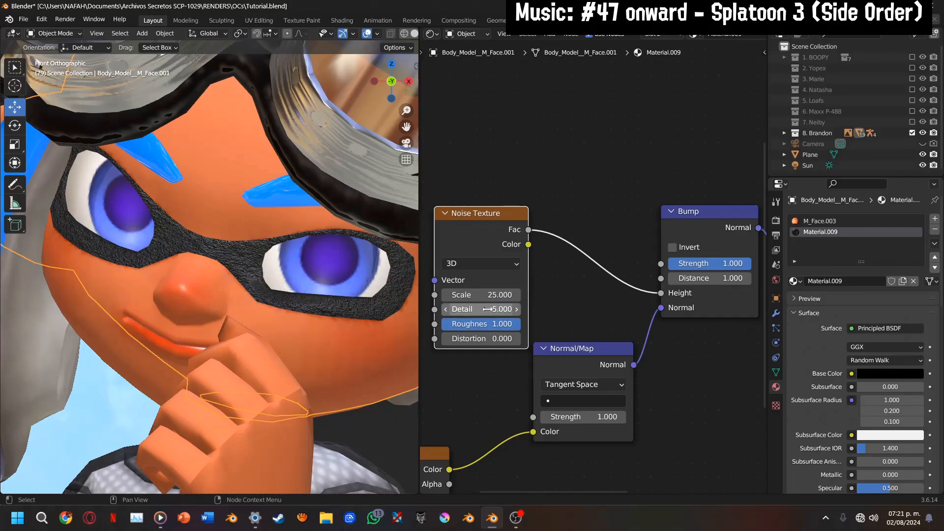
middle_drag(512, 312, 511, 327)
scroll(363, 273, up, 1)
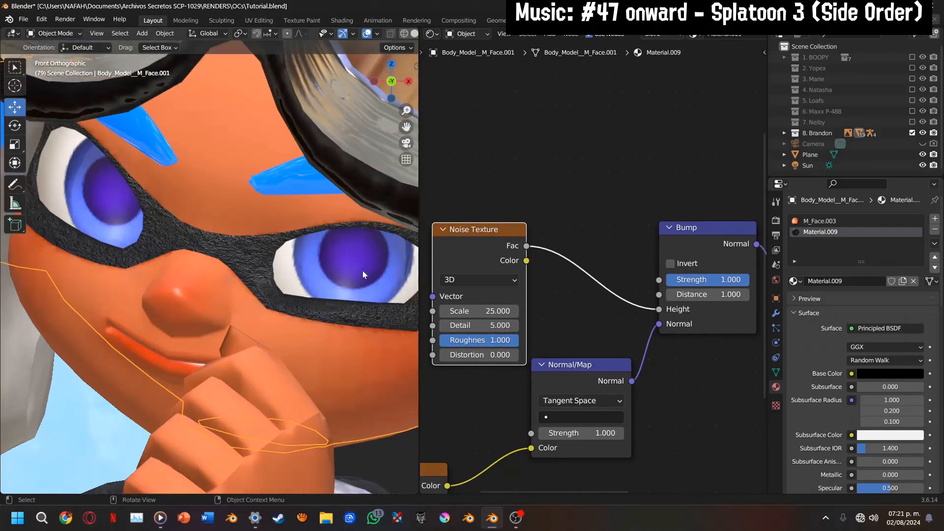
scroll(363, 275, up, 2)
scroll(625, 335, down, 2)
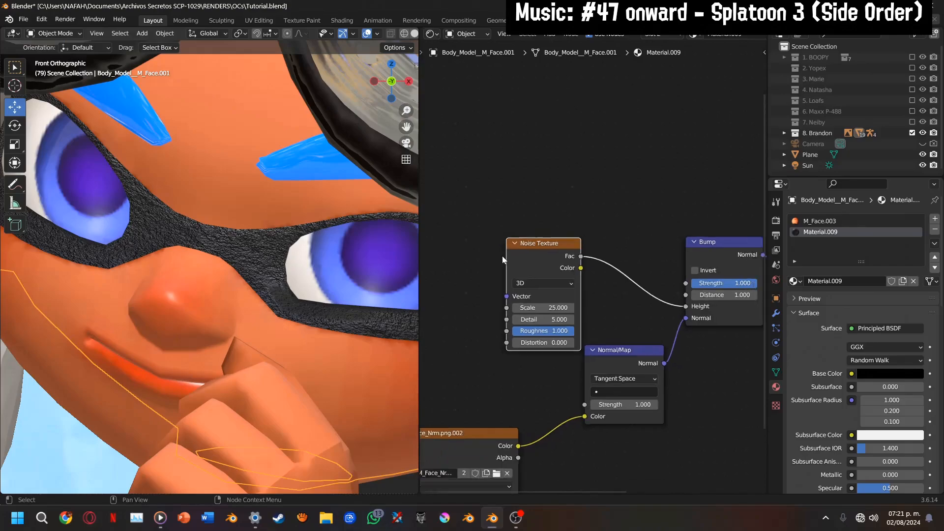
Switch the viewport to rendered shading and set the mask material's Specular to 1
scroll(521, 256, down, 2)
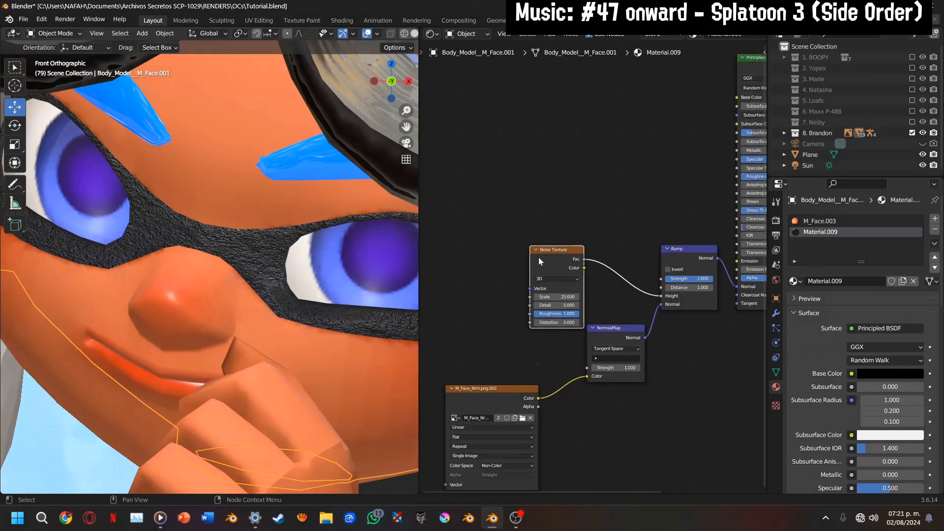
scroll(403, 33, down, 2)
click(400, 33)
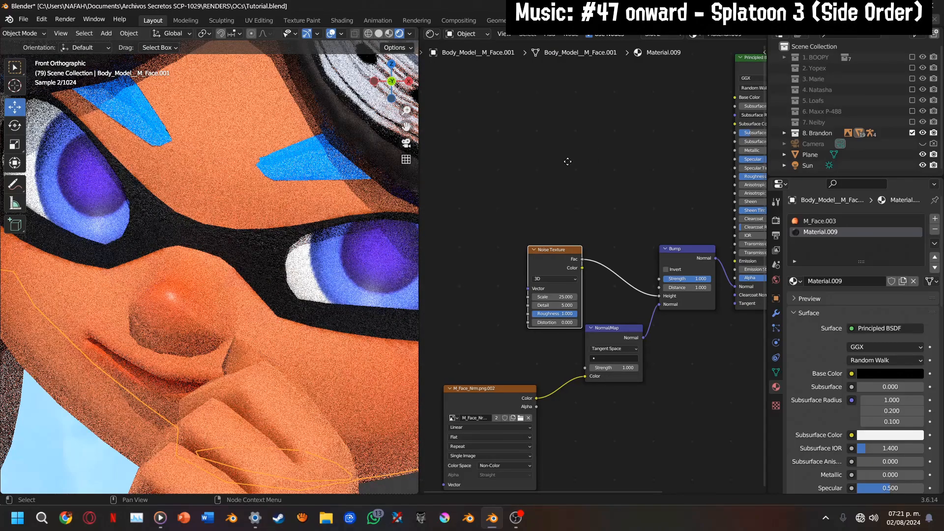
middle_drag(567, 162, 443, 227)
scroll(445, 229, up, 2)
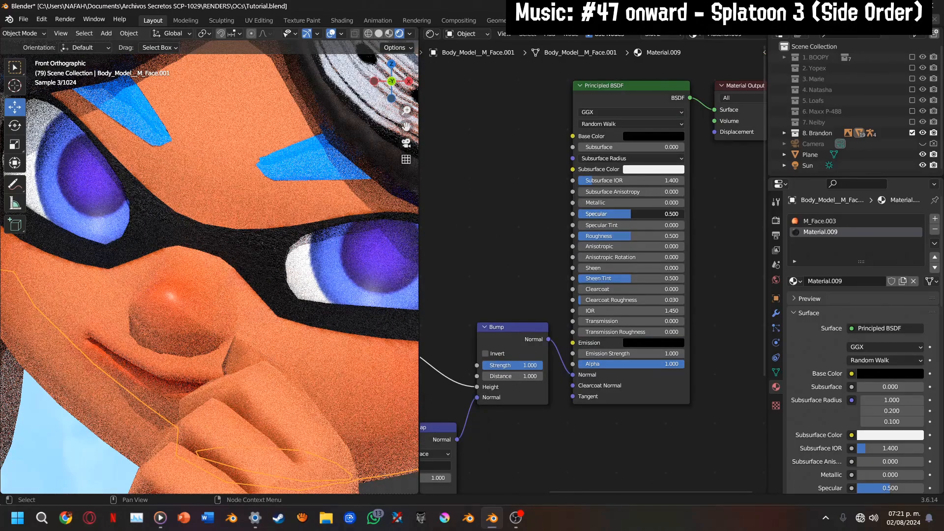
drag(631, 214, 684, 214)
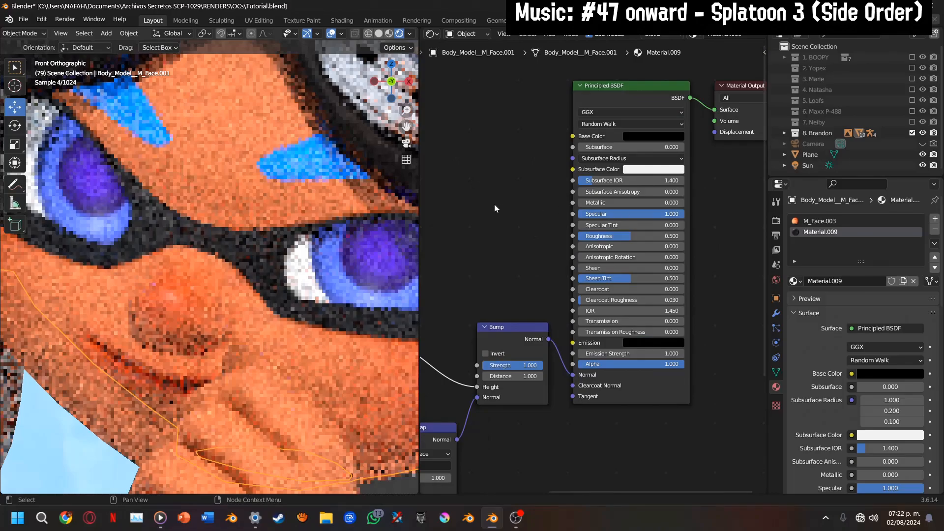
Select Brandon's hair mesh to show its M_TeamColor.014 nodes and switch the viewport to solid shading
scroll(350, 235, down, 5)
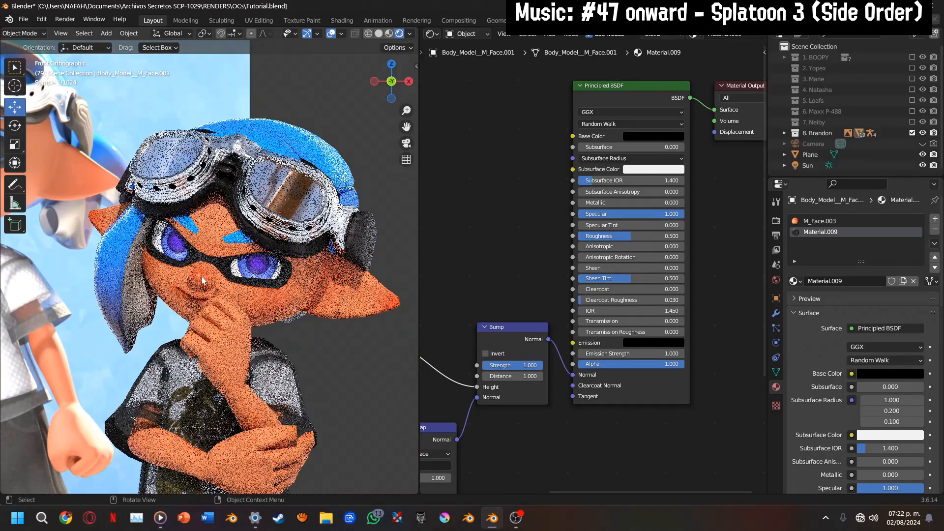
click(116, 274)
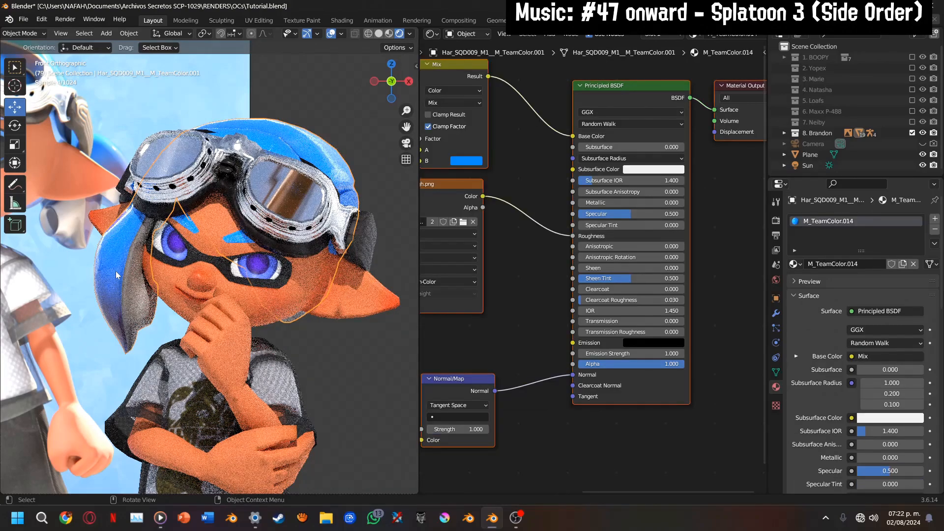
middle_drag(499, 267, 626, 294)
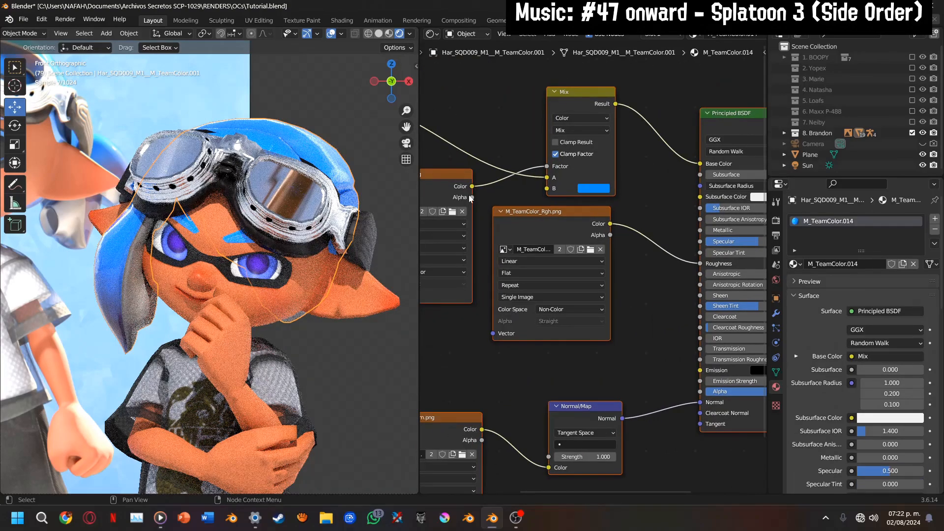
click(379, 34)
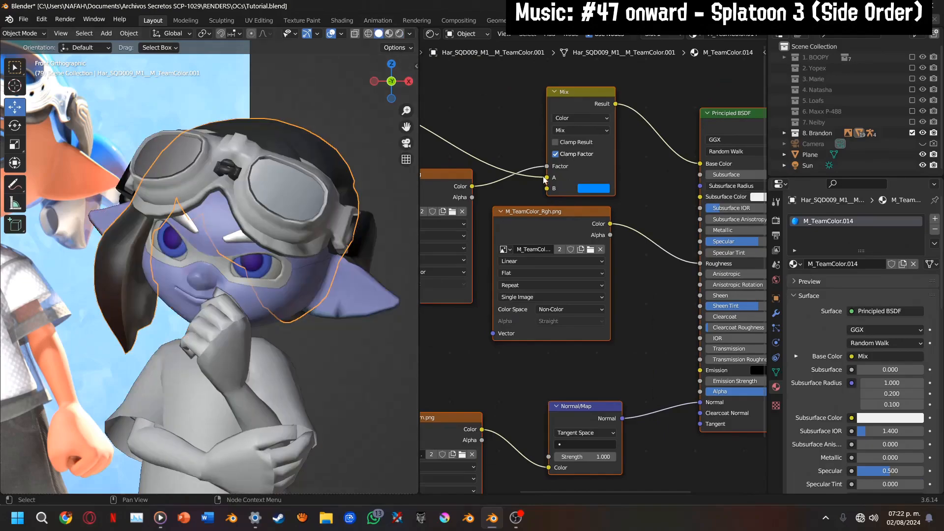
Add a second material slot with a new material to Brandon's hair mesh
scroll(531, 266, down, 1)
middle_drag(531, 266, 667, 275)
drag(406, 128, 475, 102)
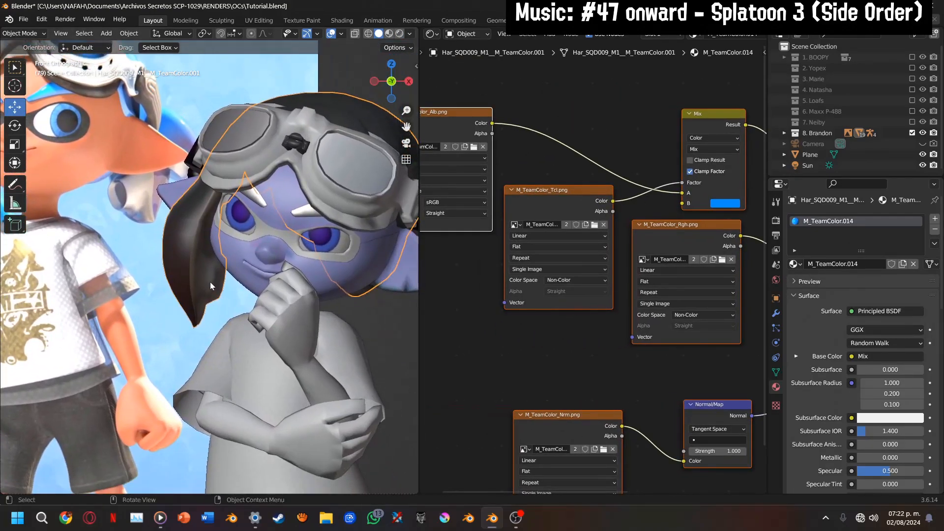
click(935, 219)
click(825, 276)
scroll(219, 234, down, 3)
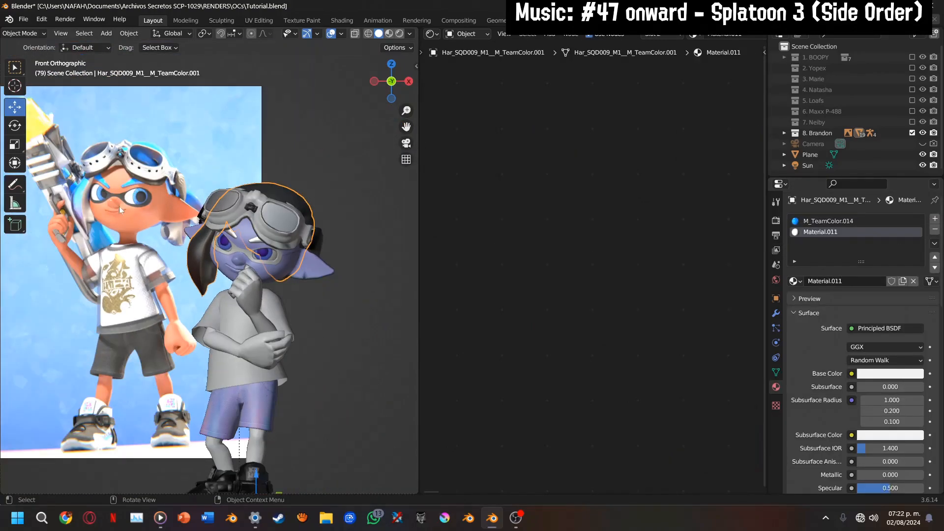
Switch the viewport to material preview shading and enter Edit Mode on the hair mesh
scroll(170, 239, up, 4)
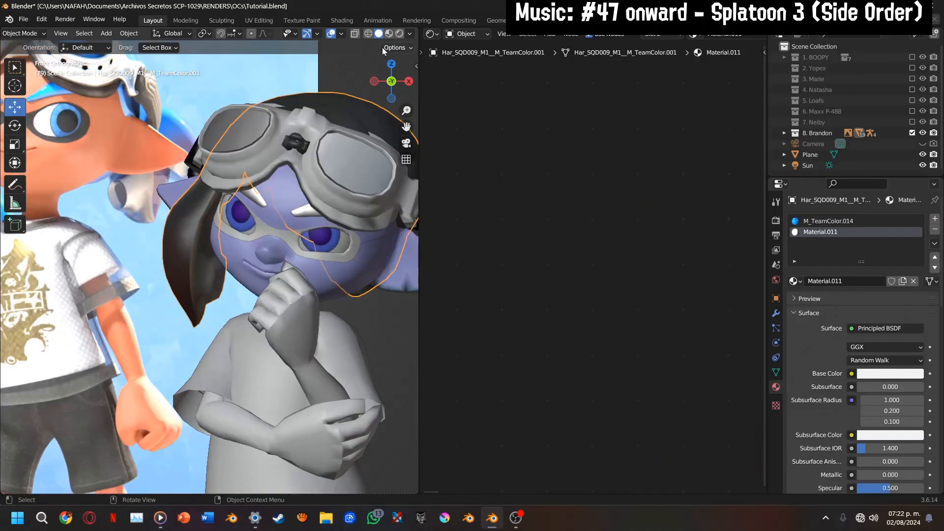
click(389, 33)
scroll(208, 251, up, 4)
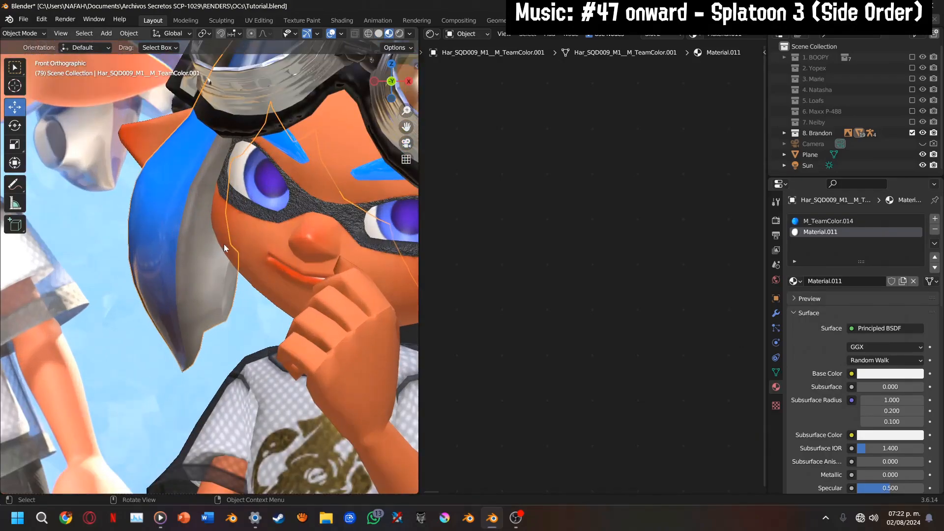
scroll(223, 244, down, 3)
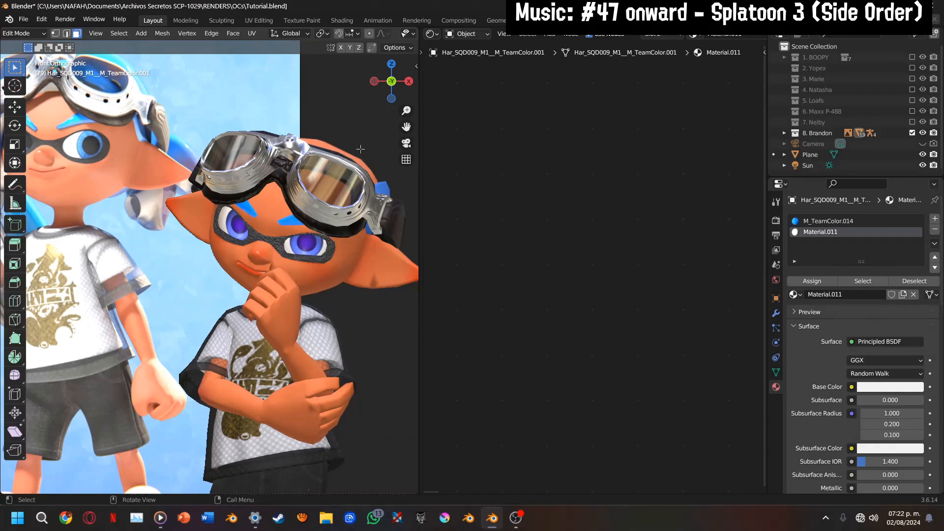
key(Tab)
drag(406, 126, 377, 94)
drag(383, 91, 273, 93)
Select the linked inner faces at the tip and along the lower part of the first hair tentacle
click(220, 282)
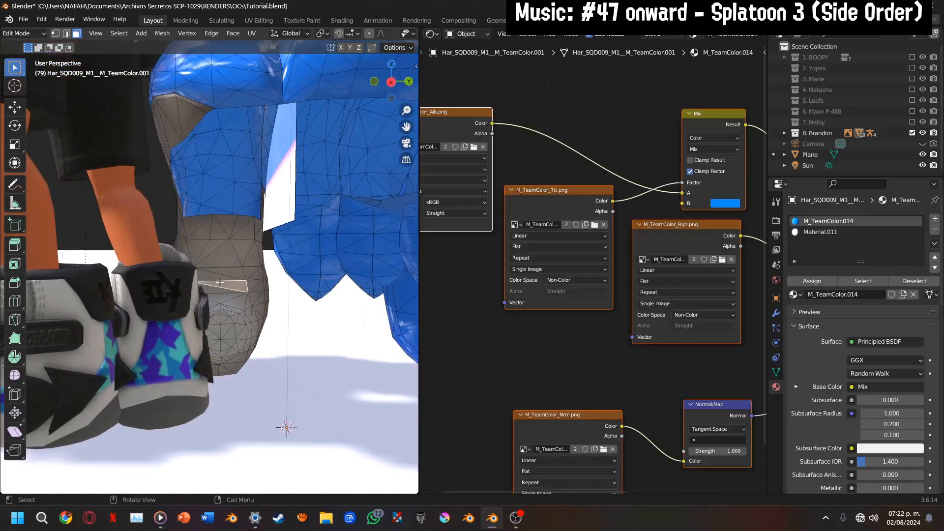
key(ctrl+l)
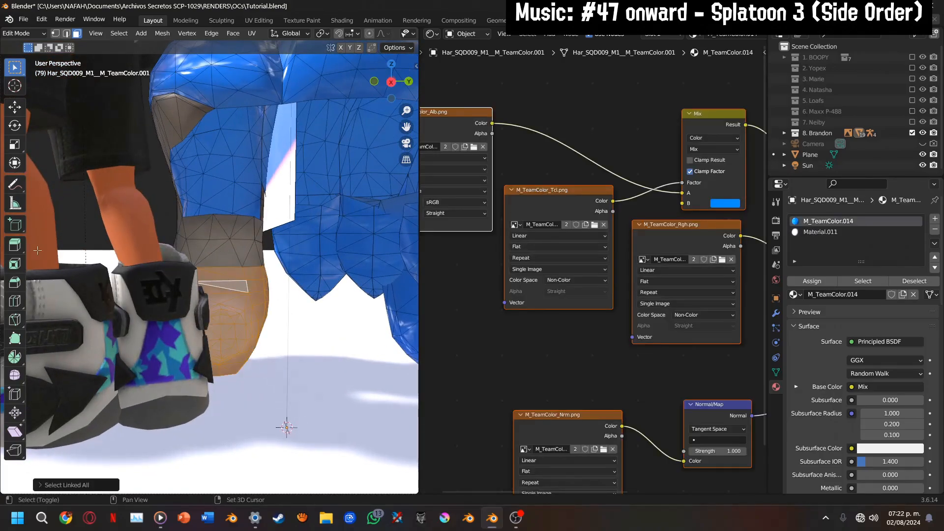
shift+click(226, 244)
key(ctrl+l)
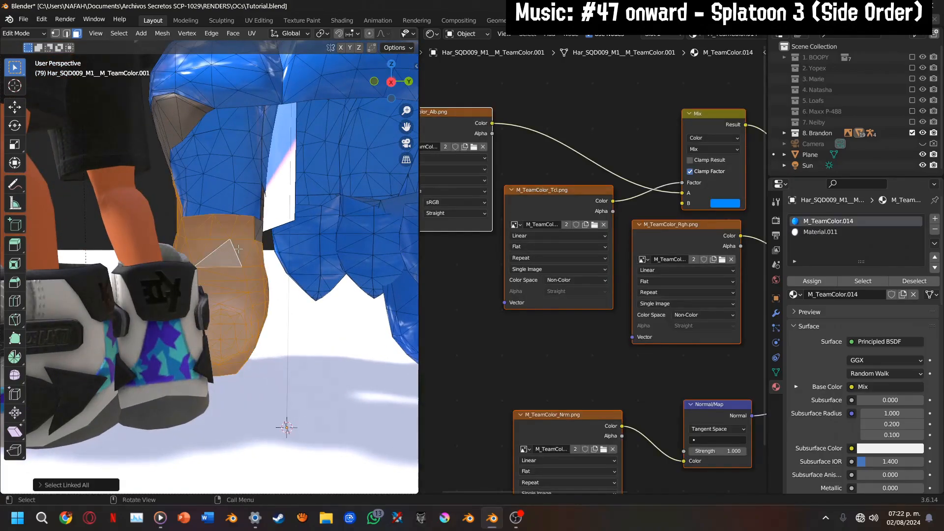
shift+click(263, 226)
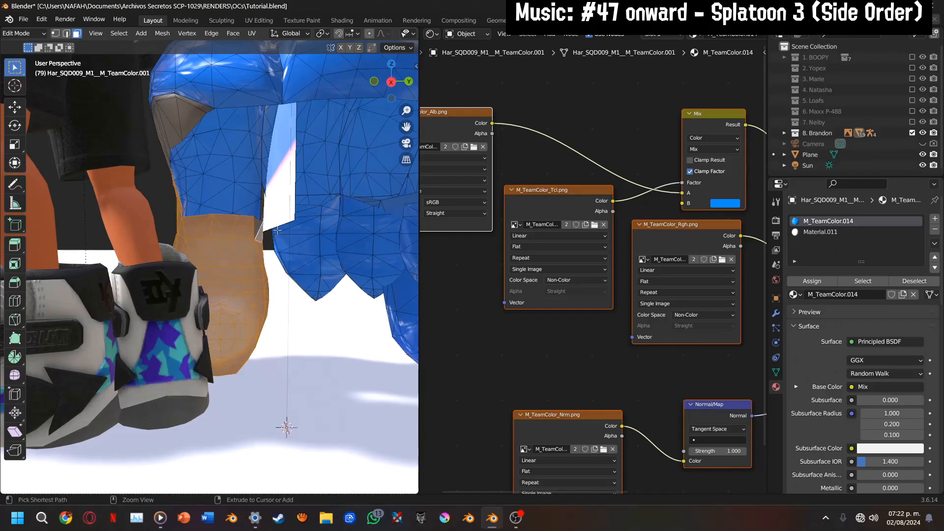
key(ctrl+l)
Add the linked inner faces under the first tentacle's upper arch to the selection
drag(392, 90, 441, 85)
shift+click(275, 127)
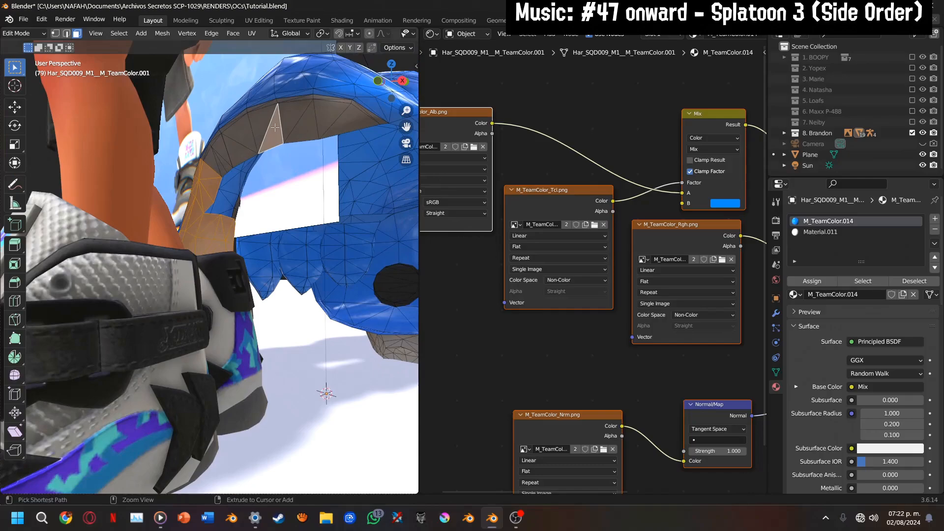
key(ctrl+l)
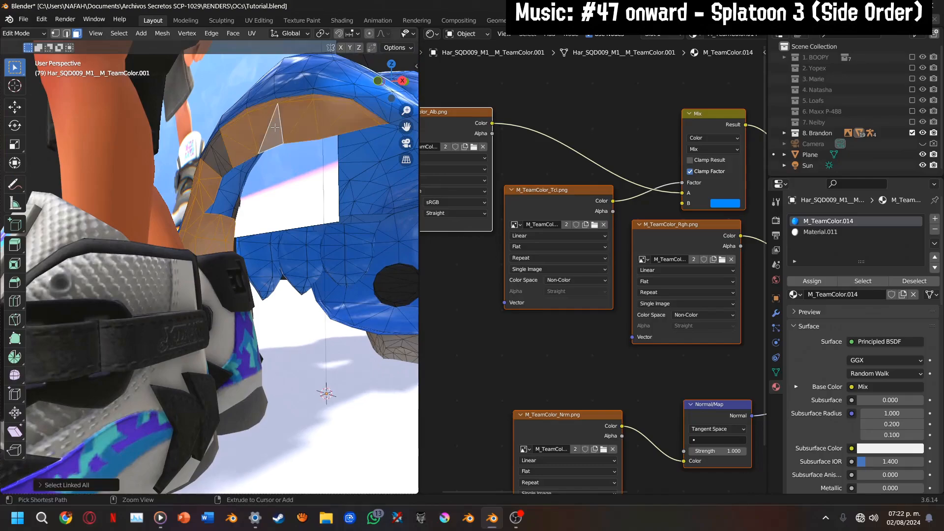
shift+click(215, 150)
key(ctrl+l)
scroll(231, 161, down, 2)
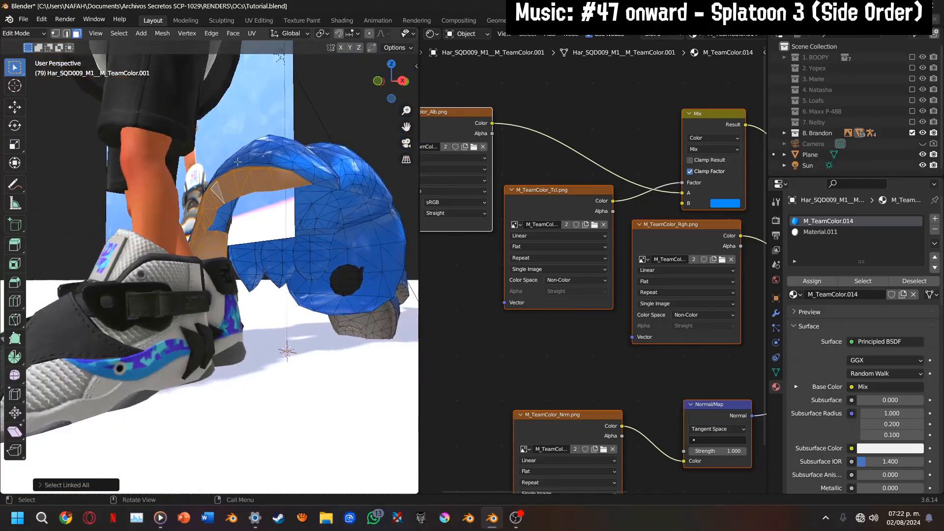
Add the other tentacle's linked inner faces to the selection, assign Material.011 to all of them and return to Object Mode
middle_drag(238, 162, 380, 281)
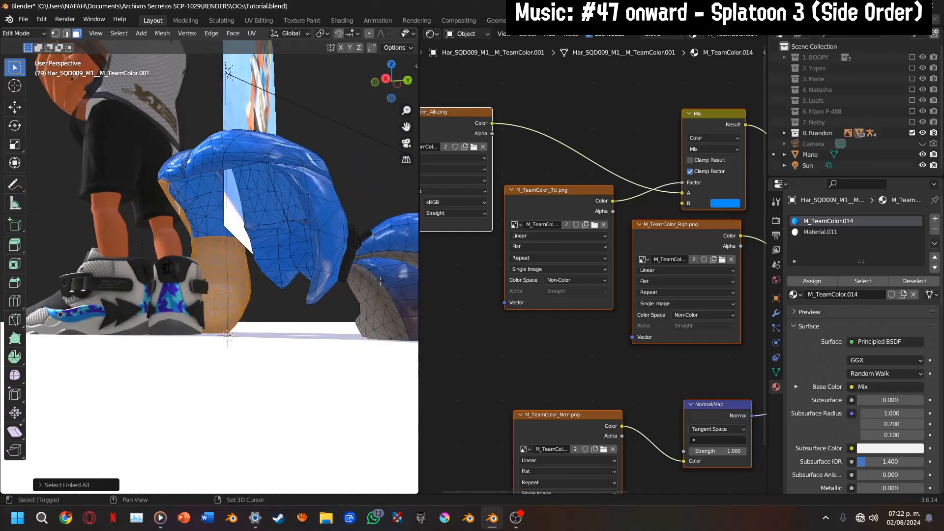
shift+click(375, 295)
key(ctrl+l)
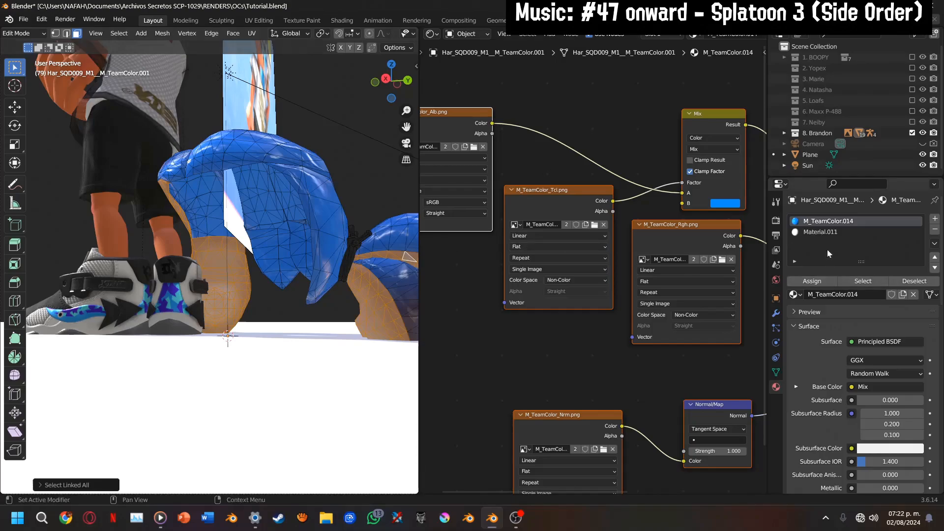
click(828, 232)
click(827, 281)
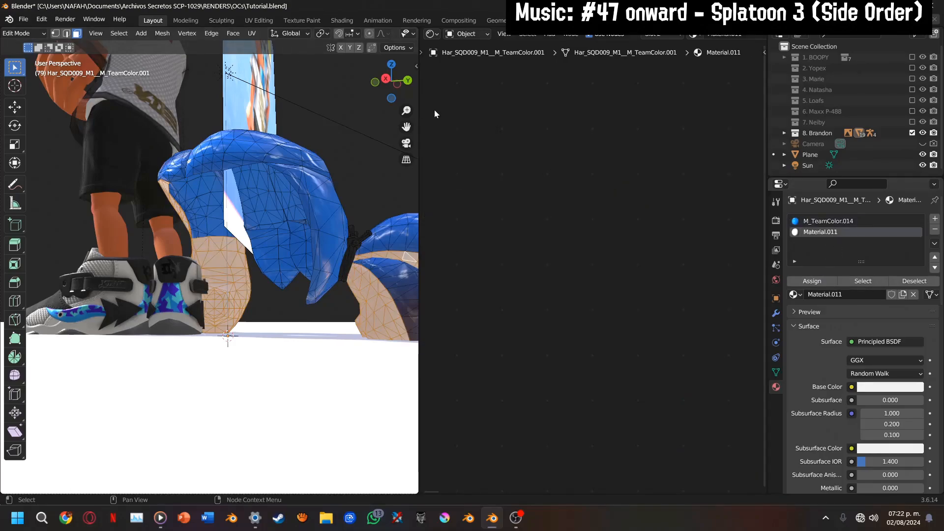
drag(392, 82, 387, 149)
key(Tab)
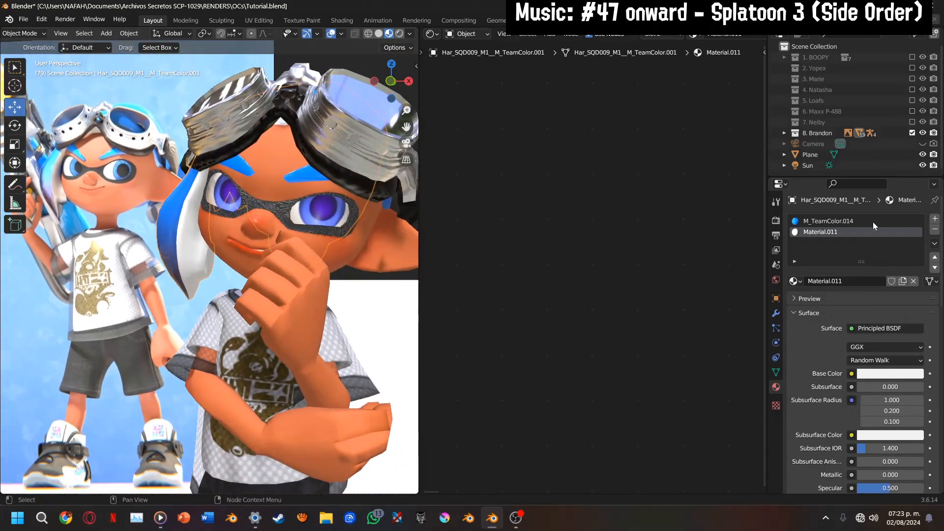
Copy all of M_TeamColor.014's nodes into Material.011, replacing its default nodes
click(836, 221)
scroll(749, 280, down, 2)
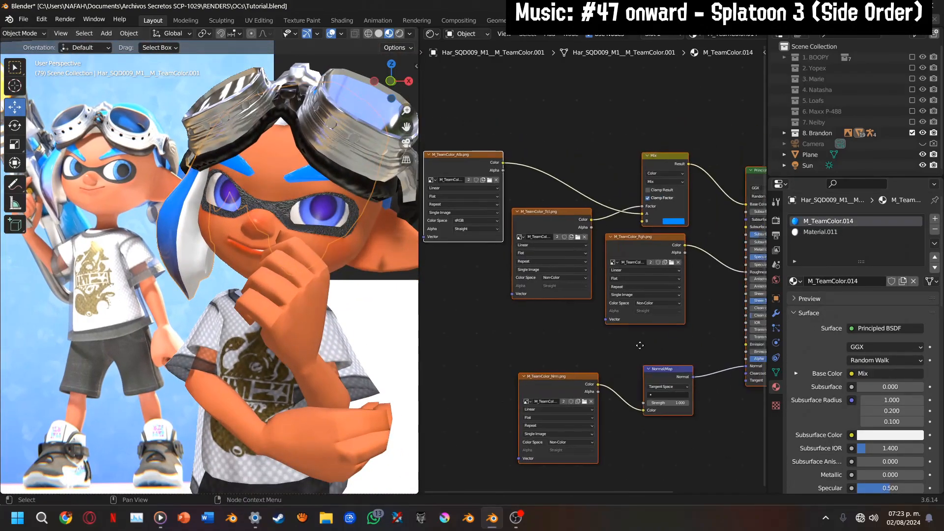
right_click(589, 223)
click(806, 232)
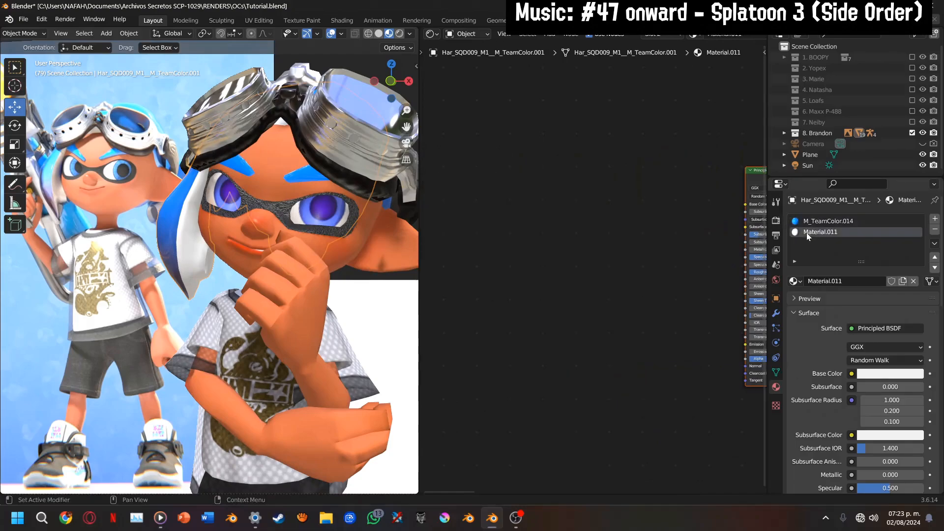
key(Home)
key(ctrl+x)
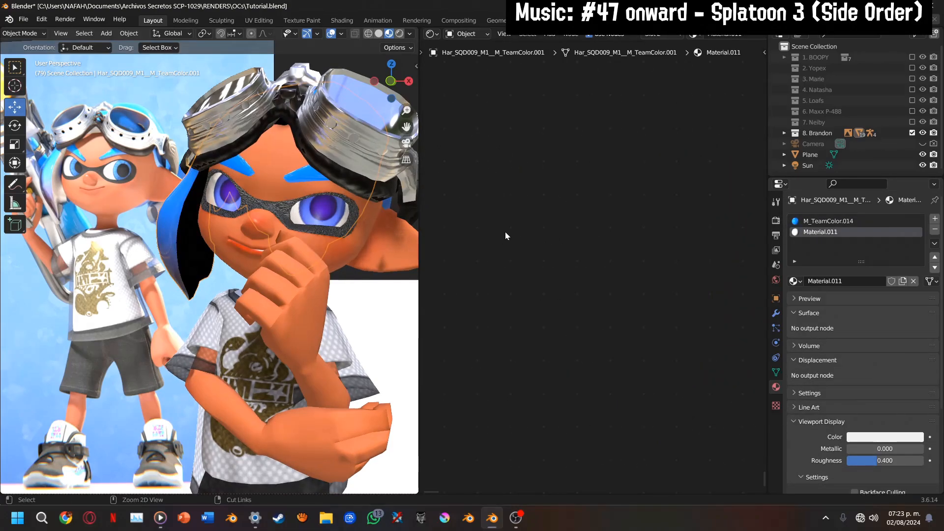
key(ctrl+v)
middle_drag(505, 231, 502, 277)
scroll(540, 215, up, 4)
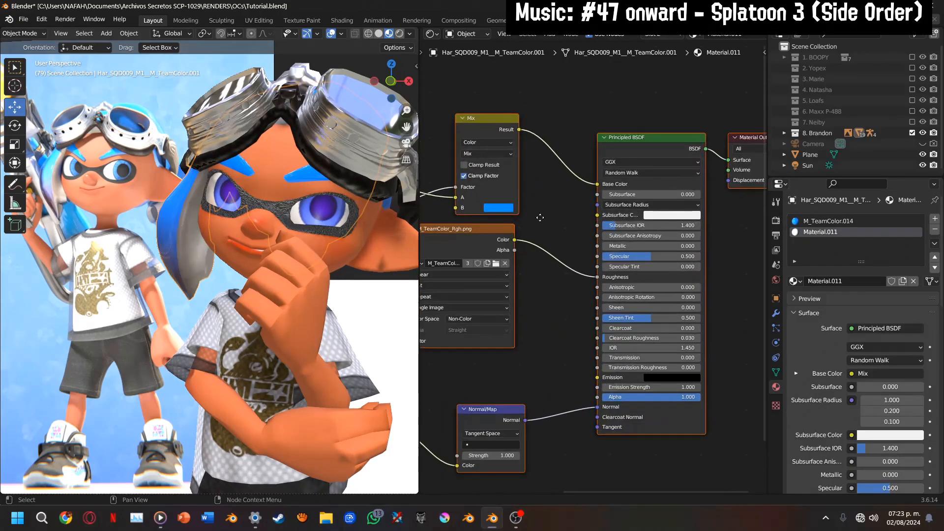
Disconnect the Mix node from Material.011's Base Color and set that colour to a pale peach
middle_drag(540, 215, 559, 315)
drag(617, 288, 585, 291)
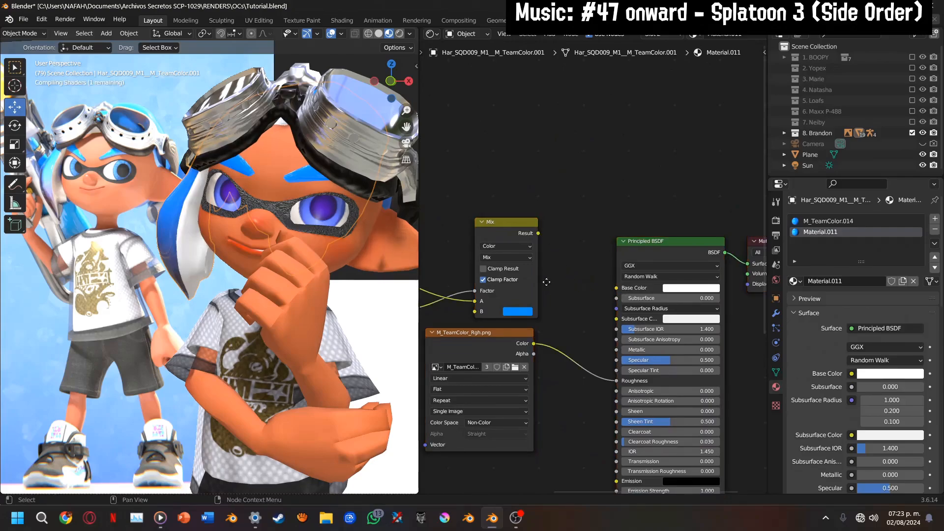
scroll(535, 277, up, 3)
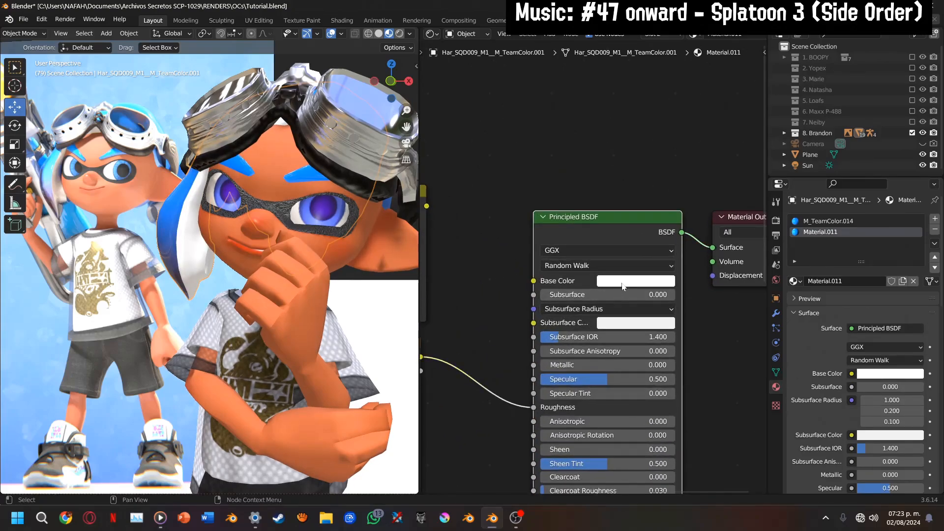
click(622, 283)
drag(649, 148, 644, 160)
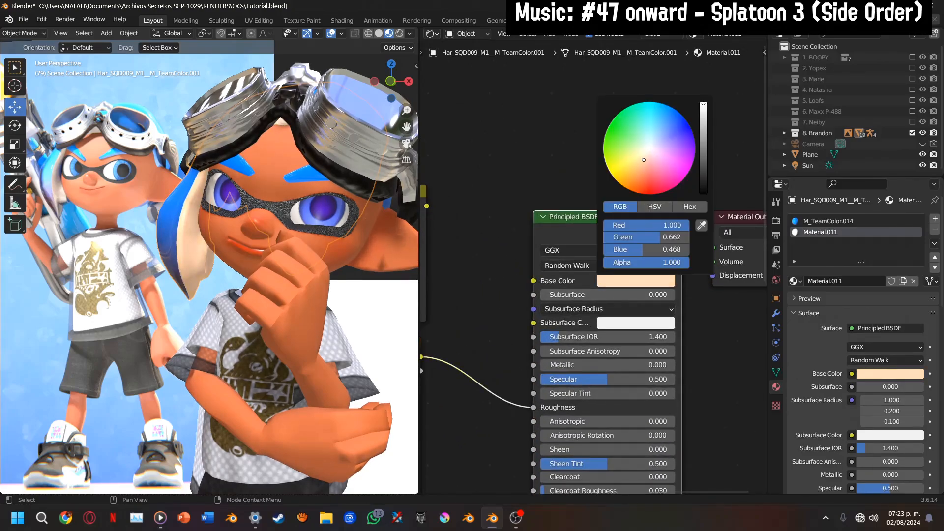
Switch to the camera view and spread out M_TeamColor.014's image texture nodes to make room before the Mix node
click(402, 144)
scroll(370, 139, up, 2)
drag(406, 127, 454, 198)
scroll(219, 202, up, 3)
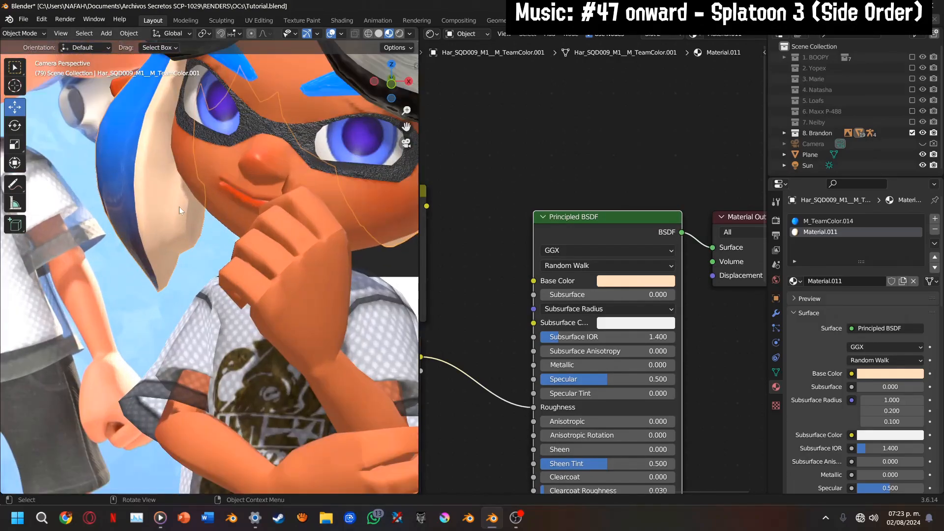
click(825, 220)
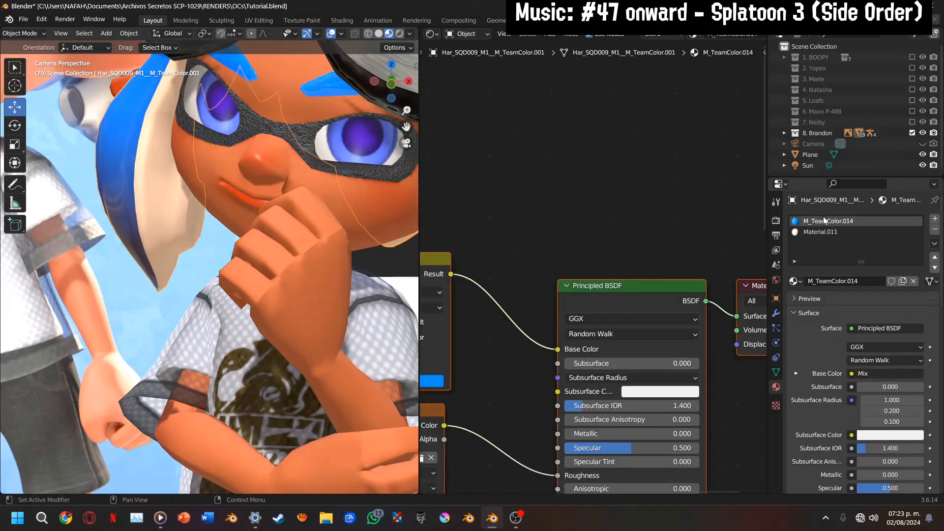
middle_drag(556, 323, 540, 256)
scroll(539, 280, down, 5)
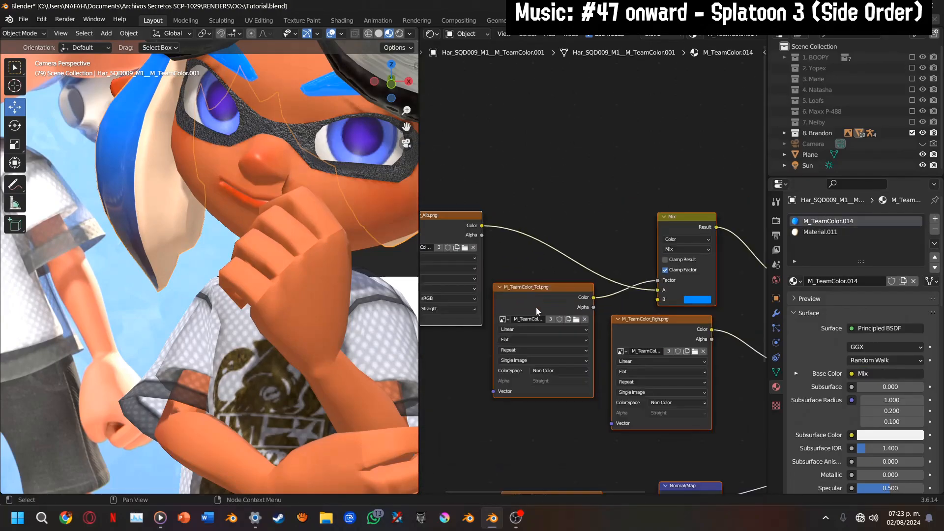
drag(536, 308, 486, 327)
drag(580, 363, 679, 392)
drag(552, 317, 368, 368)
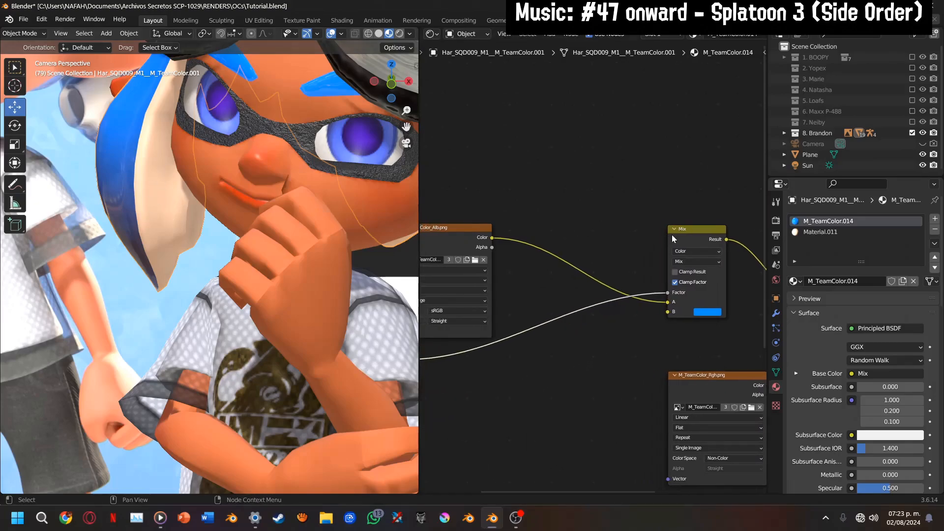
Duplicate the Mix node into the M_TeamColor_Tcl.png link, feed the texture into its Factor and preview its result on the hair
key(shift+d)
click(553, 304)
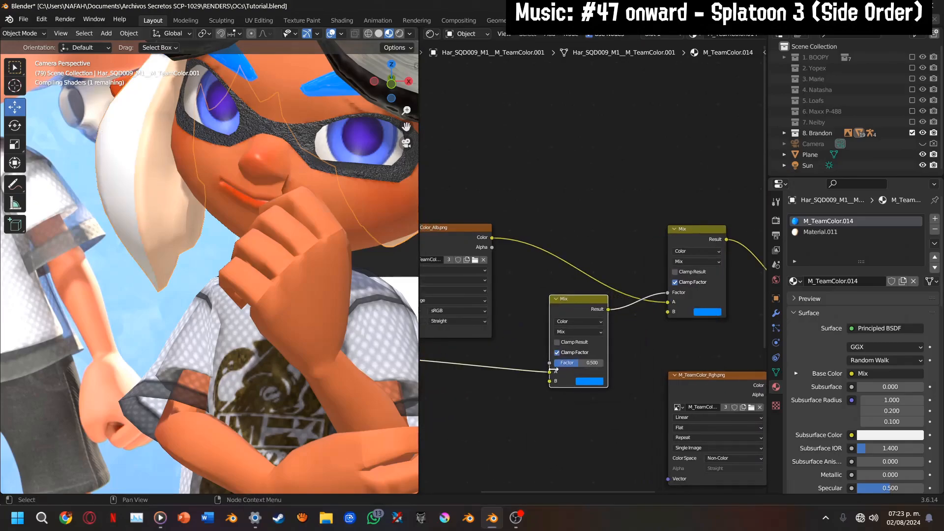
drag(550, 372, 584, 370)
ctrl+shift+click(571, 310)
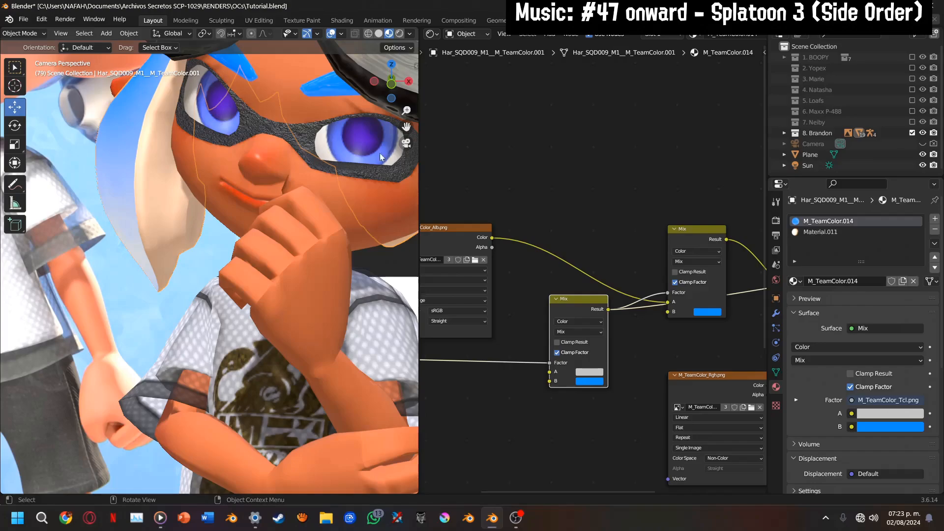
shift+middle_drag(284, 104, 352, 159)
scroll(353, 158, up, 3)
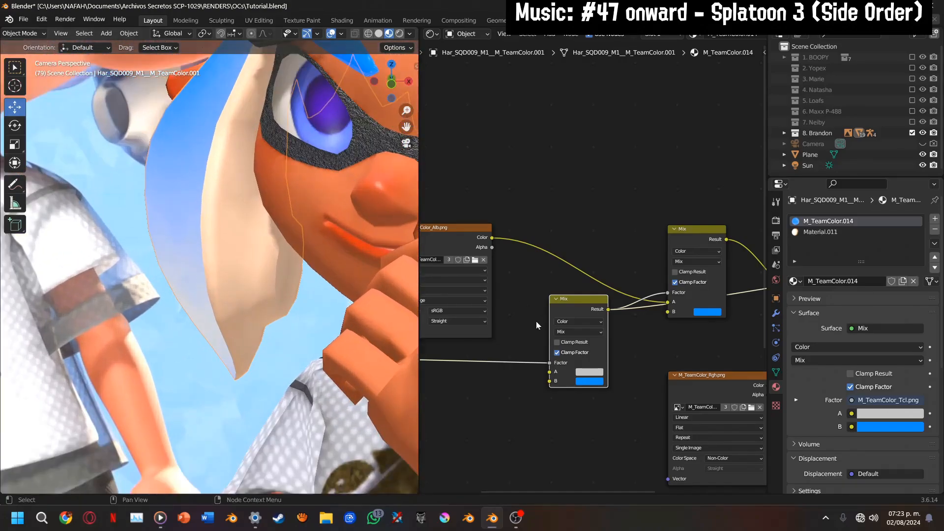
Set the duplicated Mix node's A colour to purple with Red 0.198, Green 0 and Blue 0.759
scroll(543, 346, up, 4)
scroll(581, 378, up, 2)
click(597, 374)
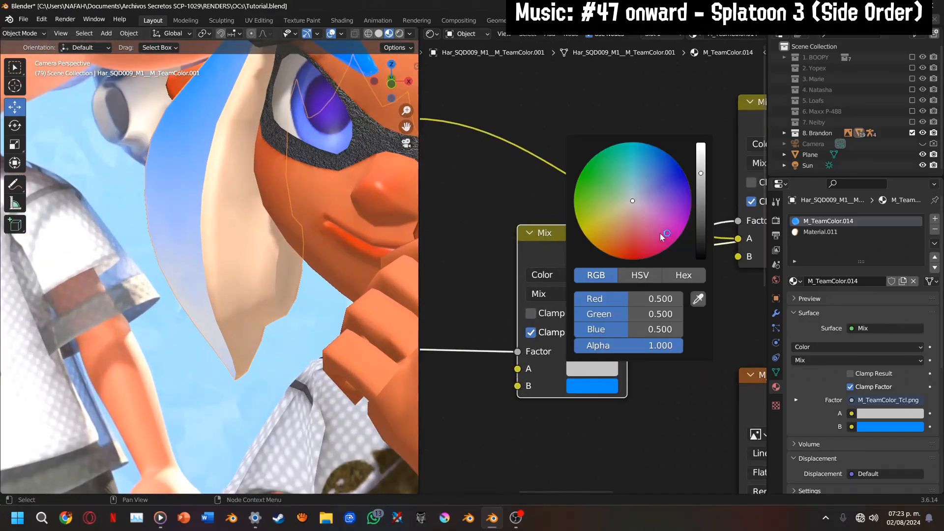
drag(660, 233, 689, 195)
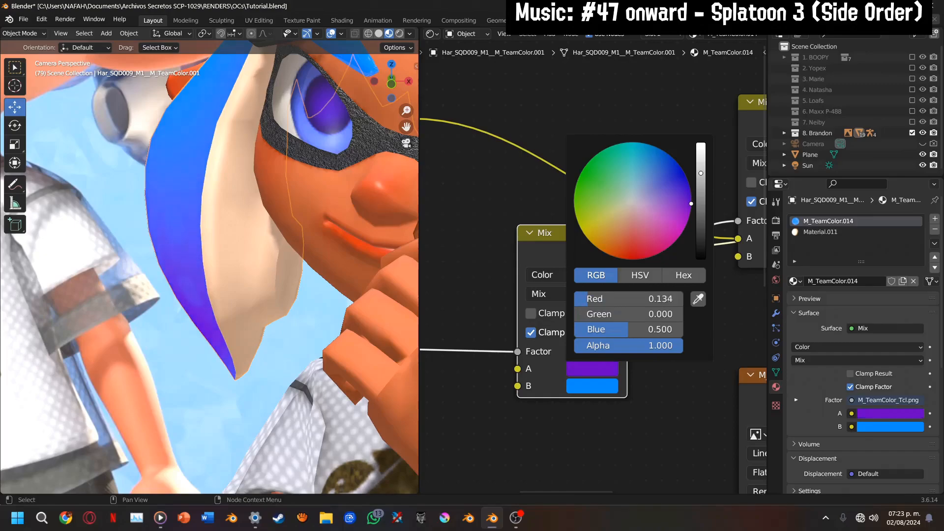
scroll(672, 202, down, 4)
scroll(674, 210, up, 8)
scroll(632, 403, down, 1)
Preview the original Mix node, then route the Principled BSDF back to the material output to view the full hair material
middle_drag(636, 420, 490, 477)
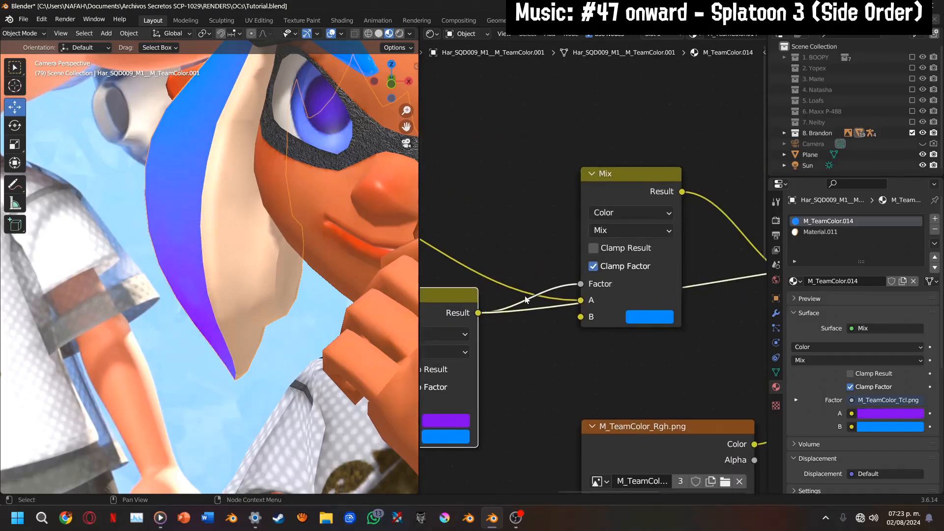
ctrl+shift+click(599, 197)
middle_drag(680, 277, 472, 342)
scroll(242, 231, down, 3)
middle_drag(541, 316, 733, 242)
middle_drag(611, 304, 337, 302)
ctrl+shift+click(646, 235)
ctrl+shift+click(649, 212)
ctrl+shift+click(649, 212)
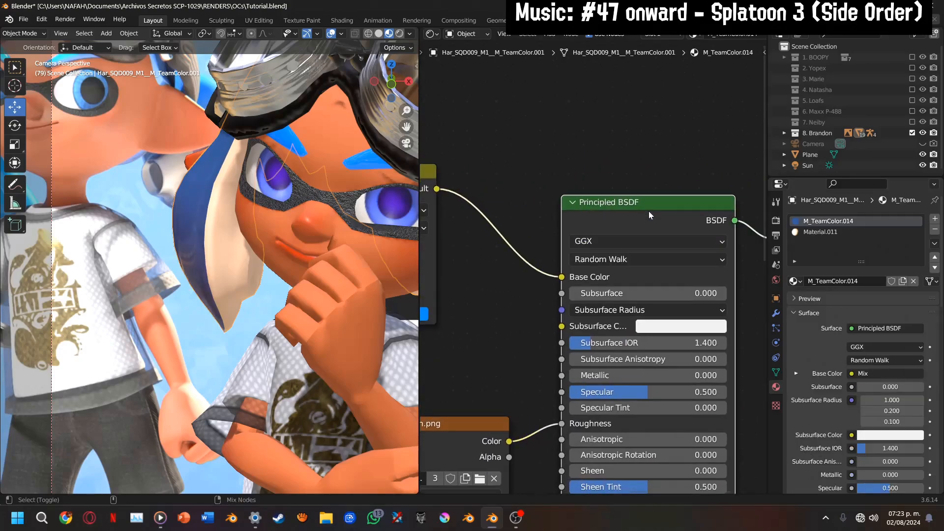
Brighten the duplicated Mix node's A colour to Red 0.257, Green 0 and Blue 1
middle_drag(534, 322, 903, 284)
click(575, 375)
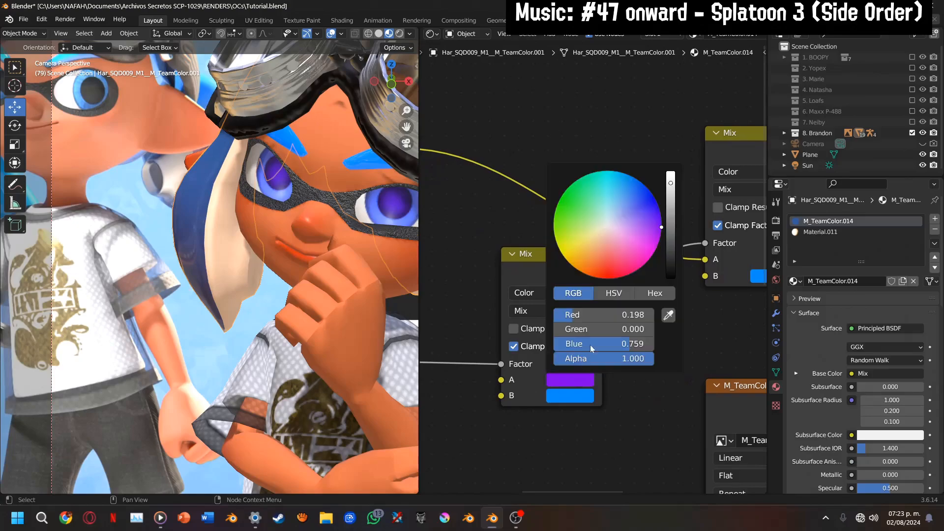
drag(675, 187, 671, 172)
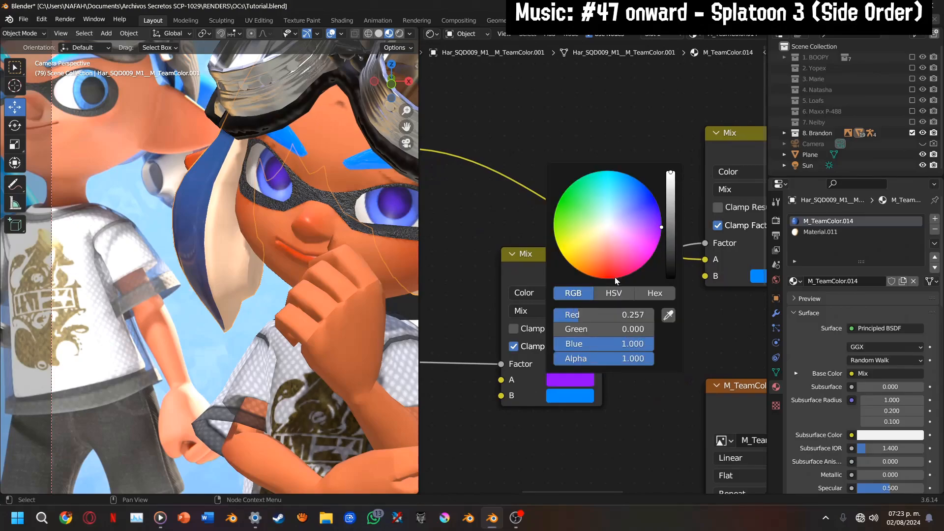
Shift the duplicated Mix node's A colour to a redder purple and delete the original Mix node, linking the duplicate straight to Base Color
mouse_move(638, 234)
mouse_down()
mouse_move(636, 257)
mouse_move(648, 207)
mouse_move(598, 177)
mouse_move(558, 244)
mouse_move(612, 277)
mouse_move(657, 216)
mouse_move(660, 234)
mouse_up()
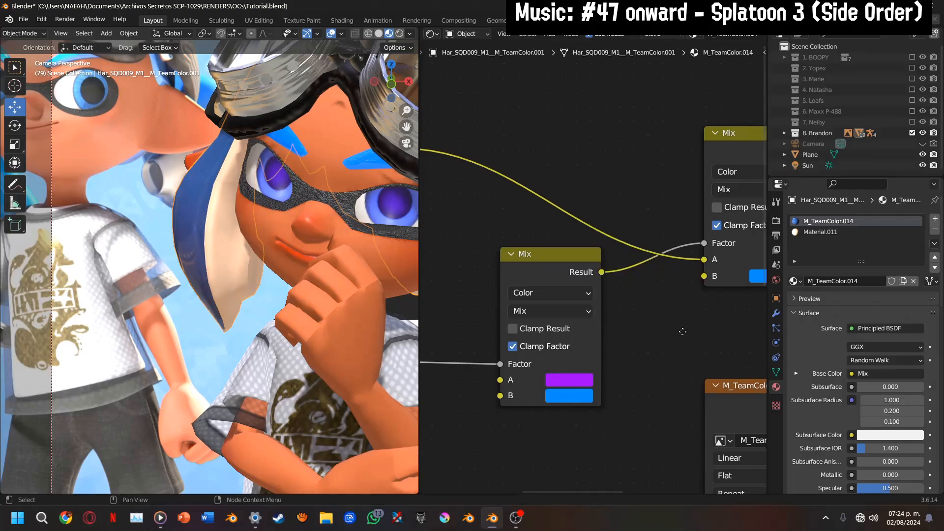
scroll(593, 347, down, 4)
drag(561, 291, 647, 267)
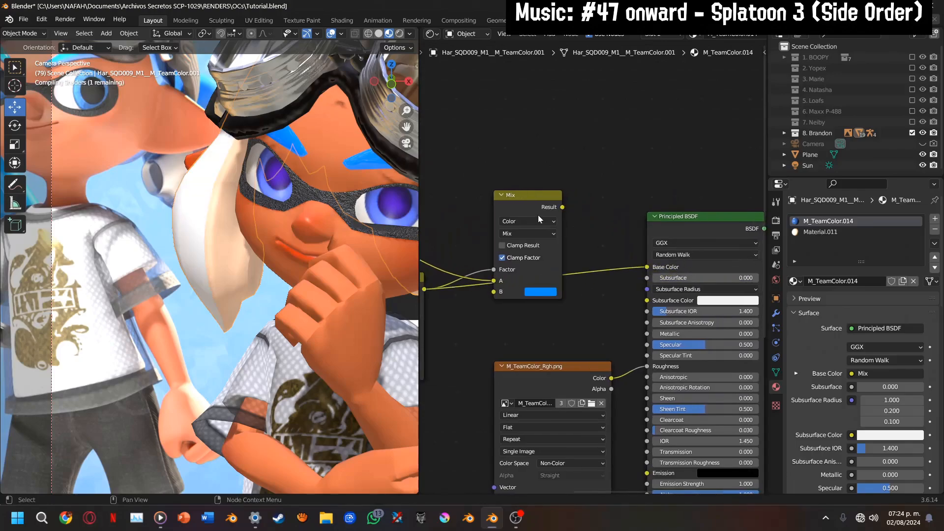
click(518, 205)
key(x)
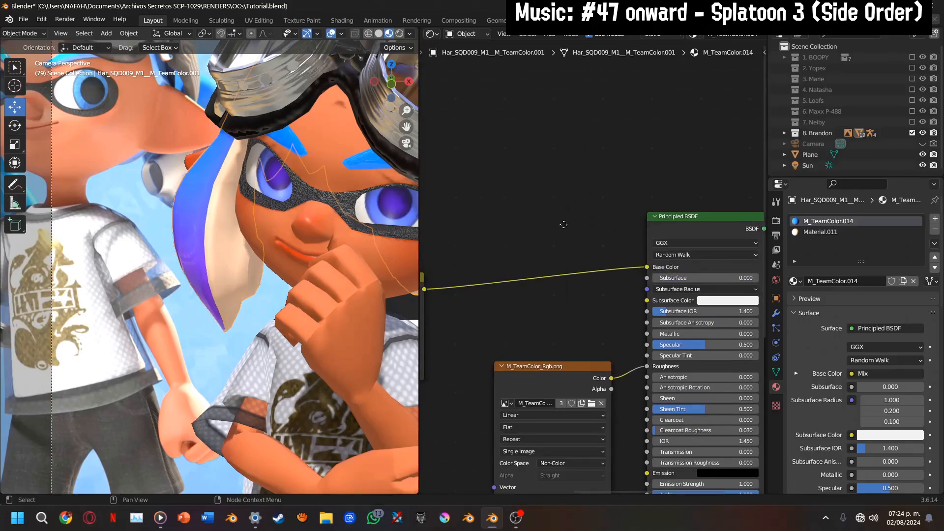
Check the simplified Mix node chain and look over the blue-to-purple hair on the whole character
middle_drag(562, 223, 451, 205)
middle_drag(603, 297, 451, 315)
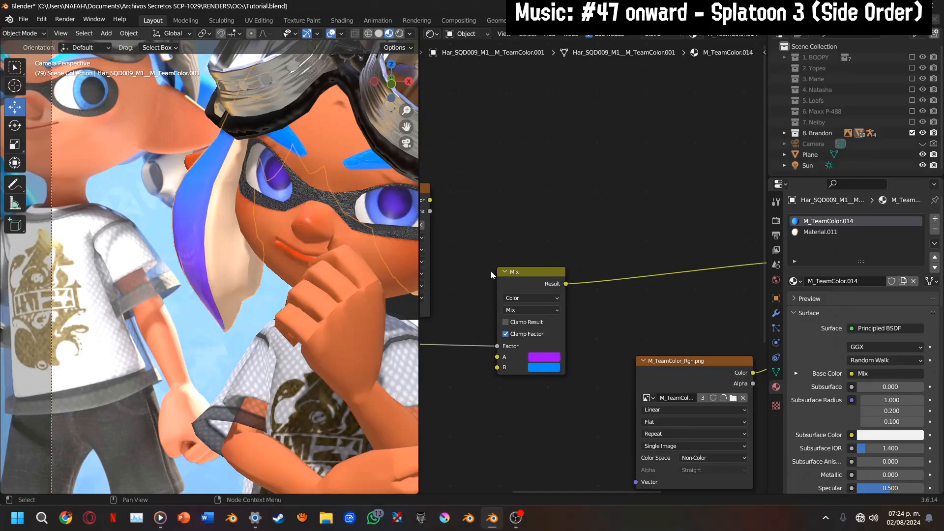
scroll(298, 234, up, 3)
drag(387, 95, 309, 100)
scroll(295, 221, up, 5)
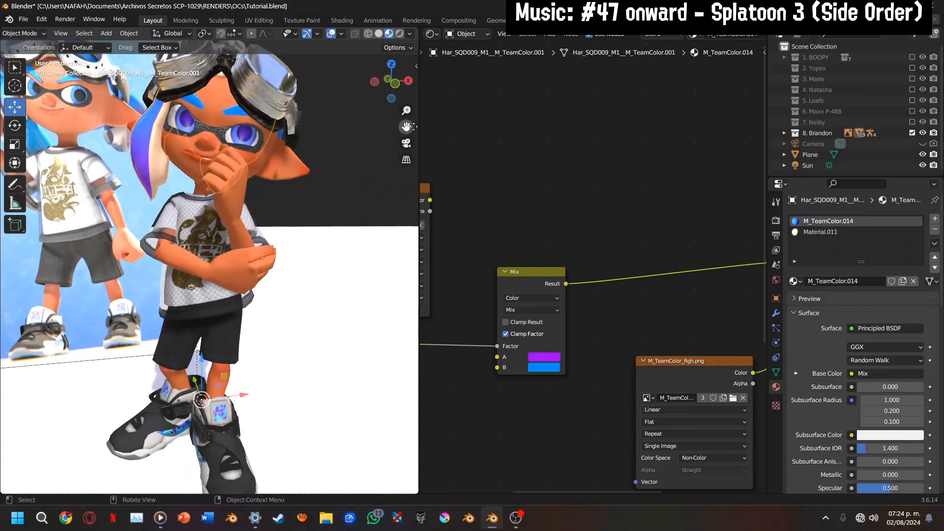
drag(406, 127, 406, 217)
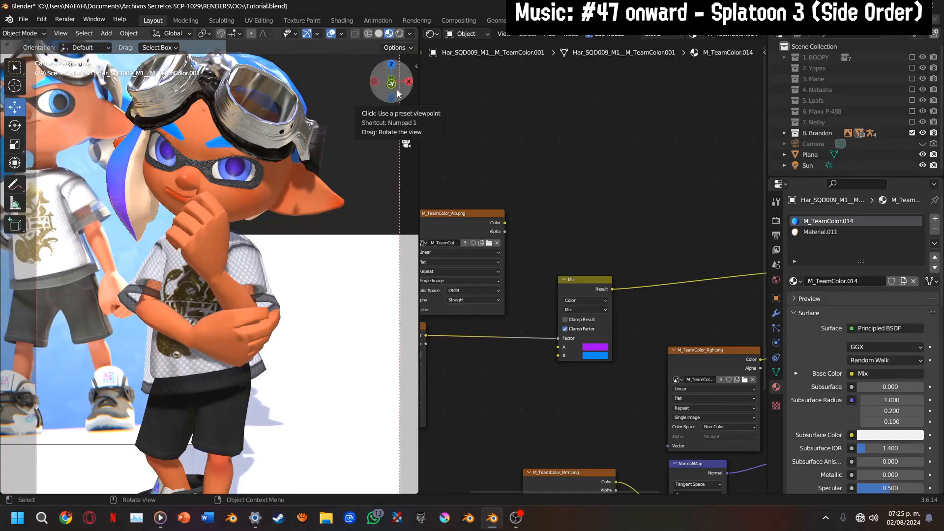
middle_drag(615, 316, 531, 257)
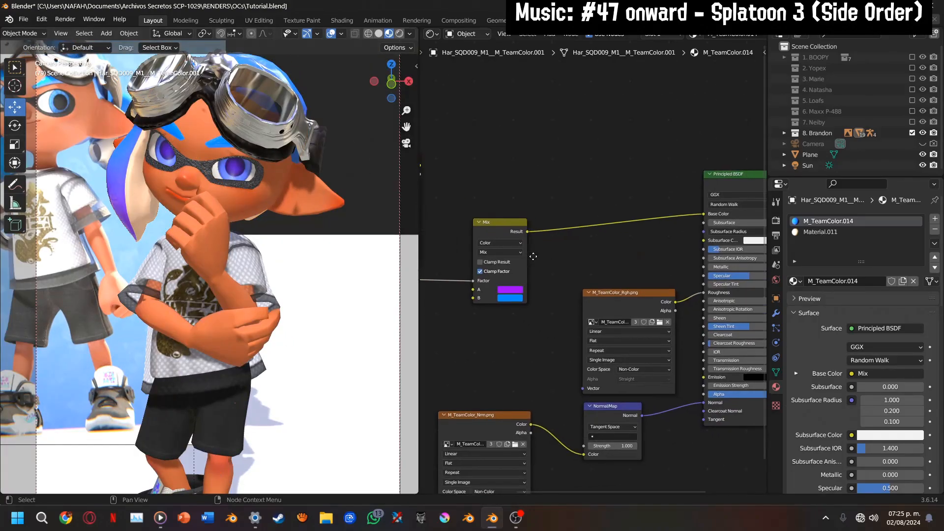
Set the Normal Map Strength of the hair's Material.011 to 2
click(792, 233)
scroll(634, 367, up, 4)
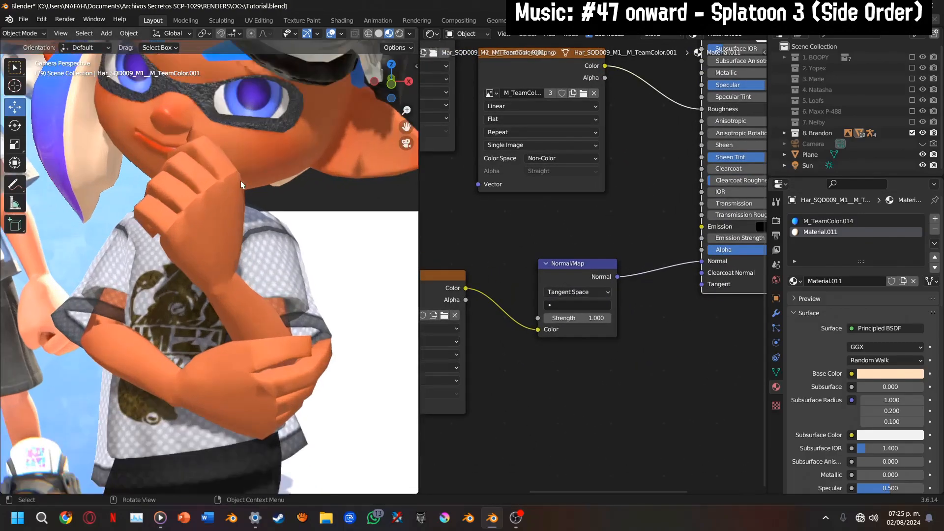
scroll(120, 157, up, 3)
scroll(120, 156, up, 5)
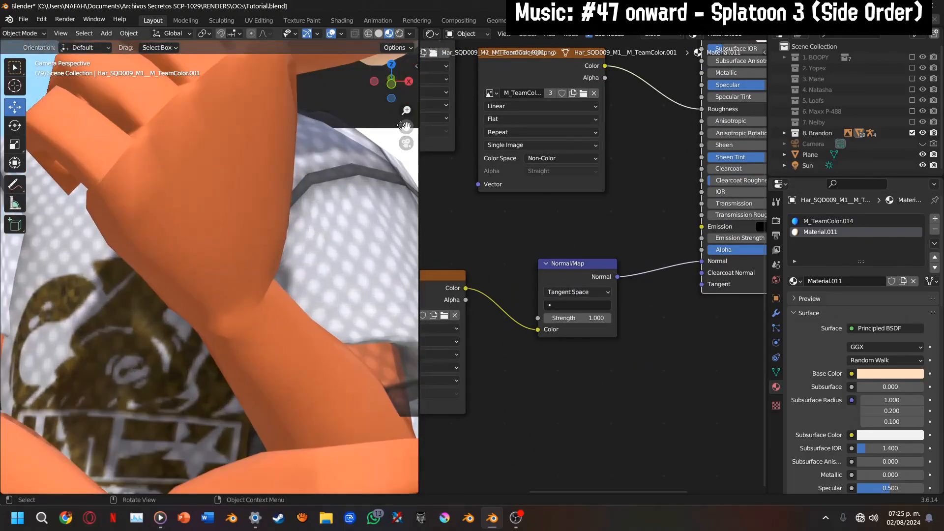
drag(402, 126, 281, 284)
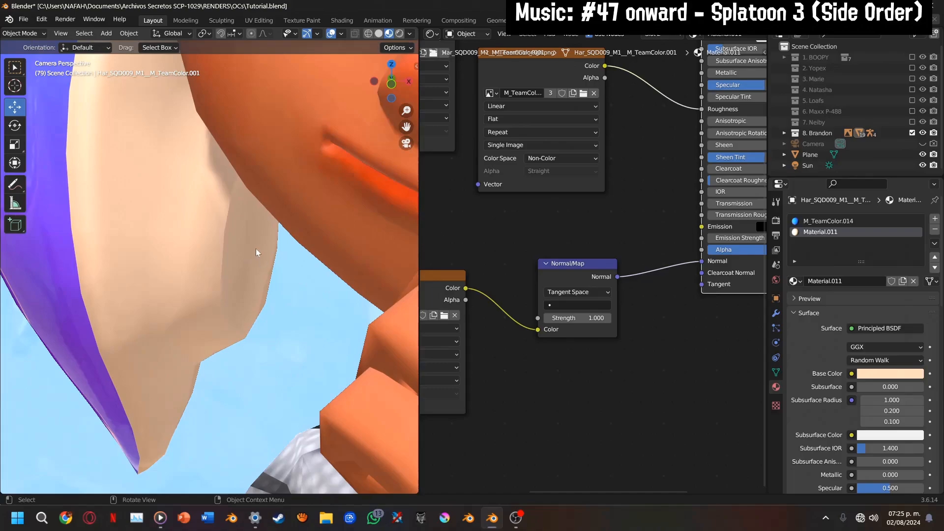
click(575, 318)
text(2)
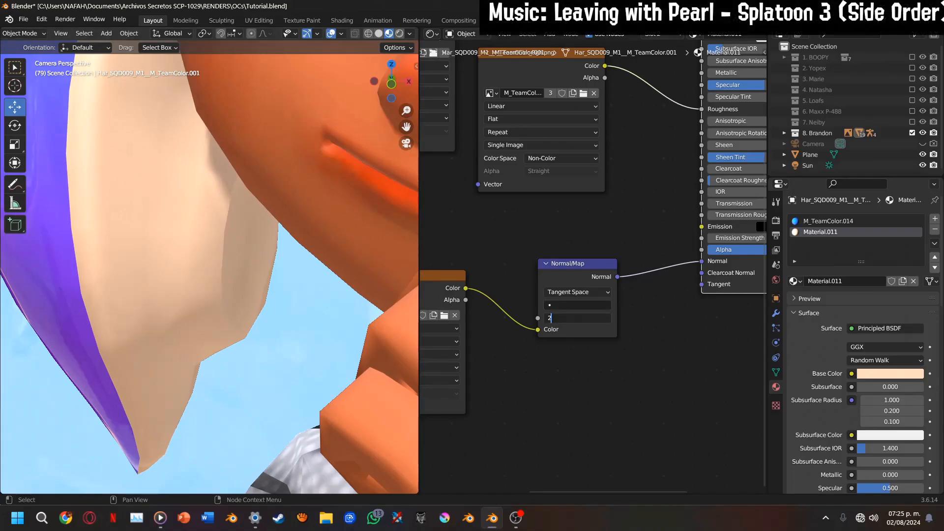
key(Return)
scroll(296, 269, down, 4)
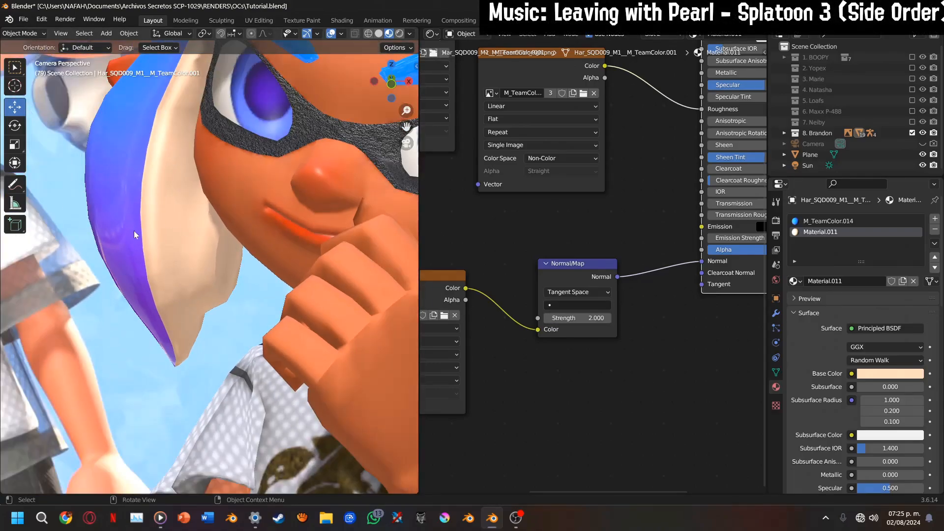
scroll(199, 179, down, 3)
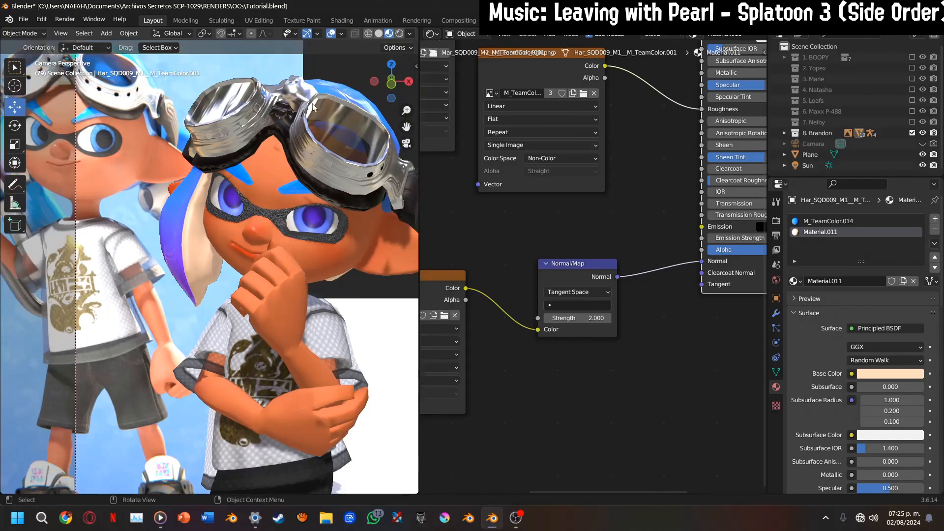
Check the posed character in solid shading from the front, then return the viewport to material preview
click(379, 34)
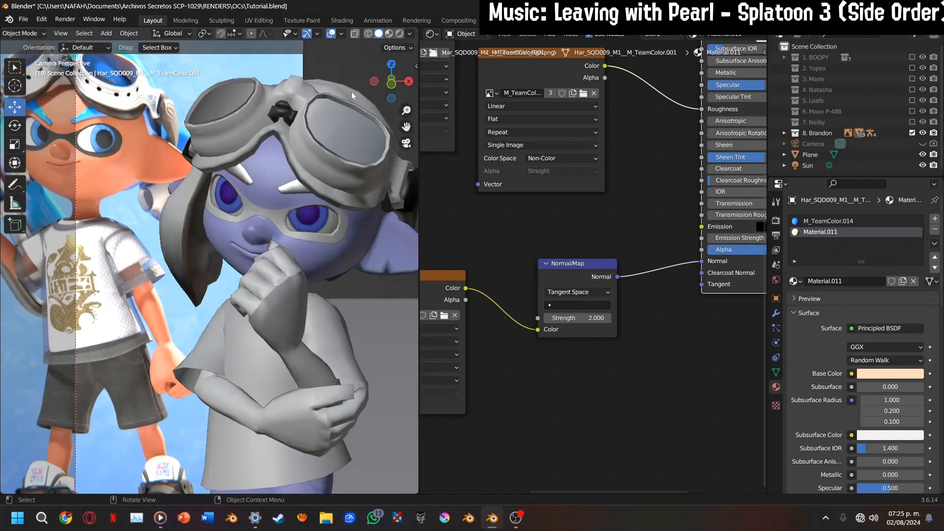
scroll(346, 137, down, 2)
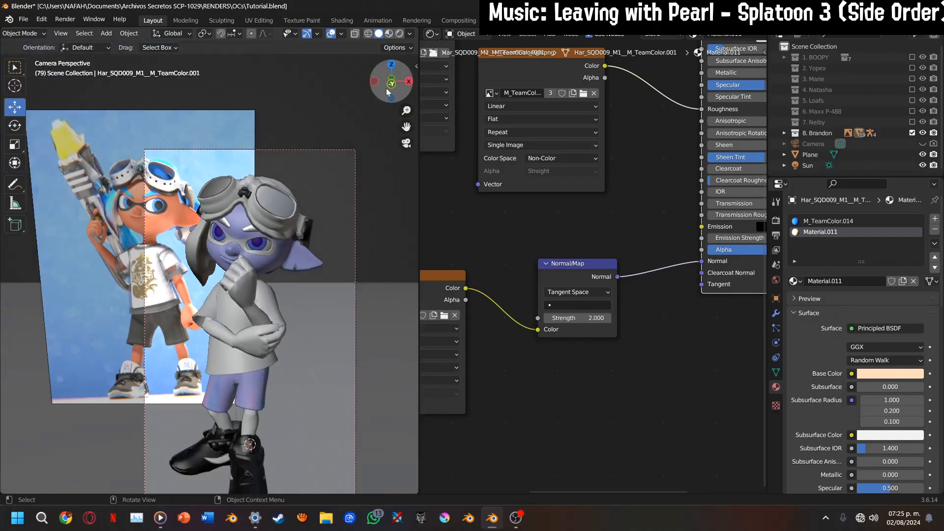
click(392, 81)
scroll(370, 126, down, 3)
drag(406, 127, 560, 57)
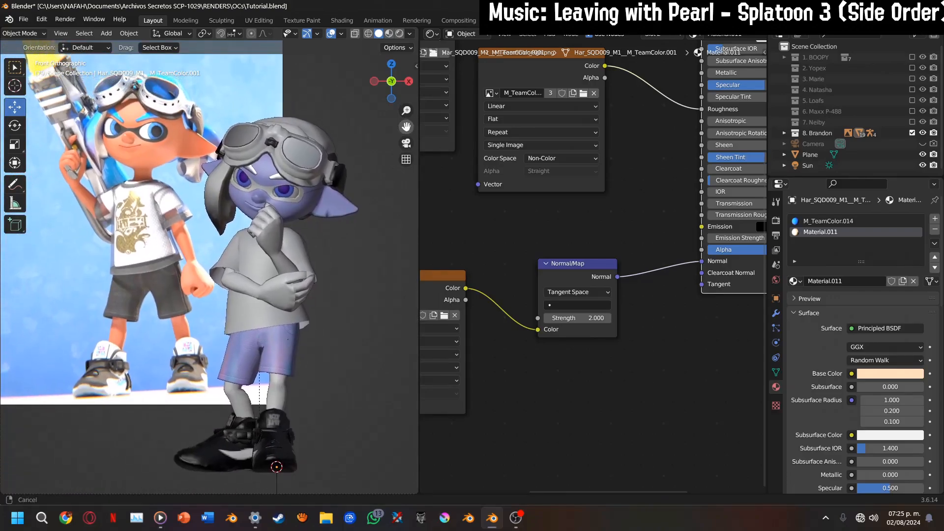
click(389, 34)
drag(402, 113, 231, 160)
Examine the outer shirt's mesh and the M_TES095_Transparency material down to its blend settings
click(229, 159)
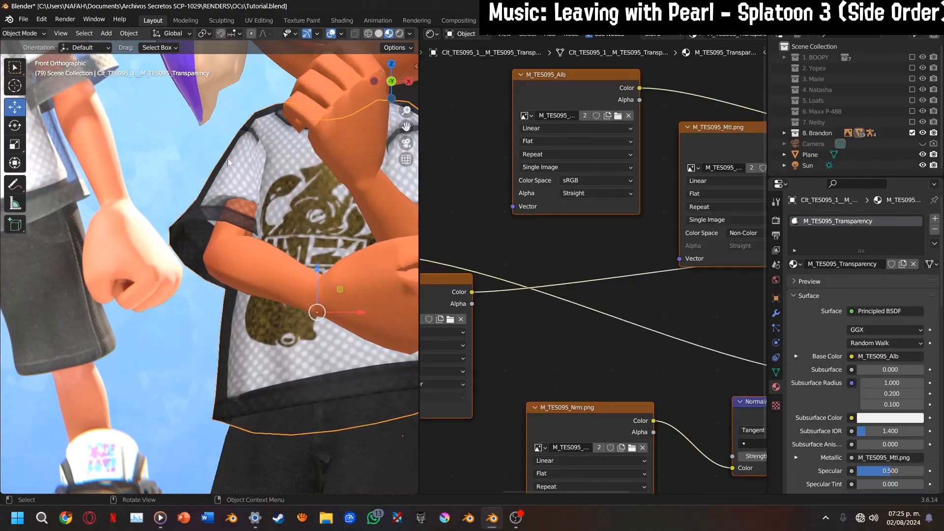
key(Tab)
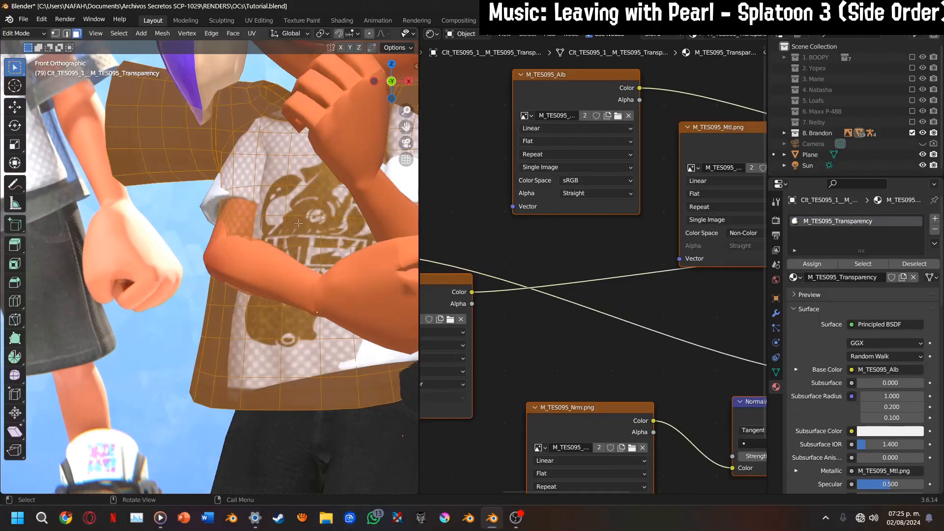
key(Tab)
scroll(855, 388, down, 3)
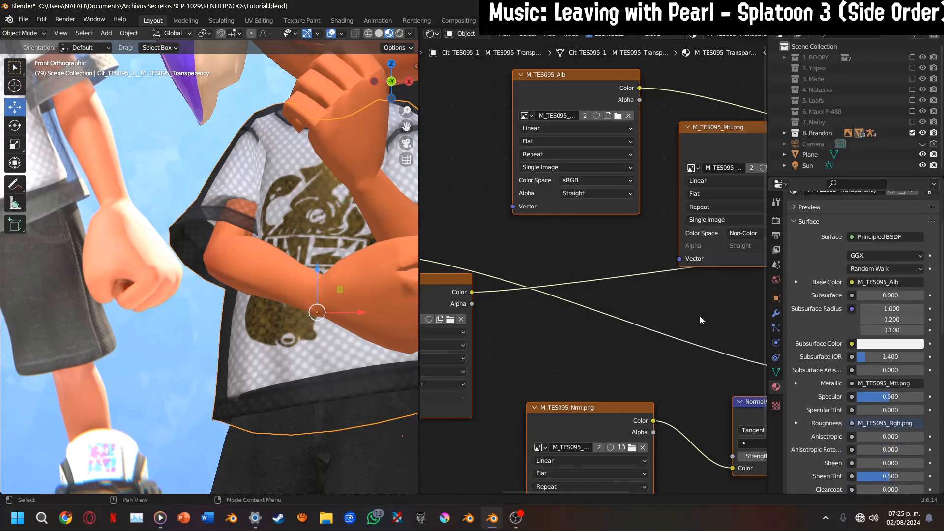
middle_drag(589, 325, 604, 231)
scroll(891, 348, down, 10)
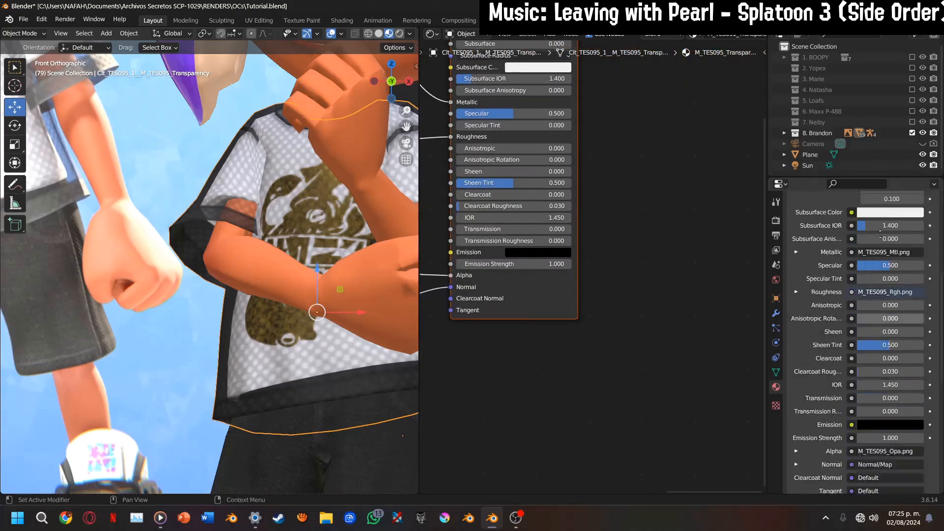
click(873, 400)
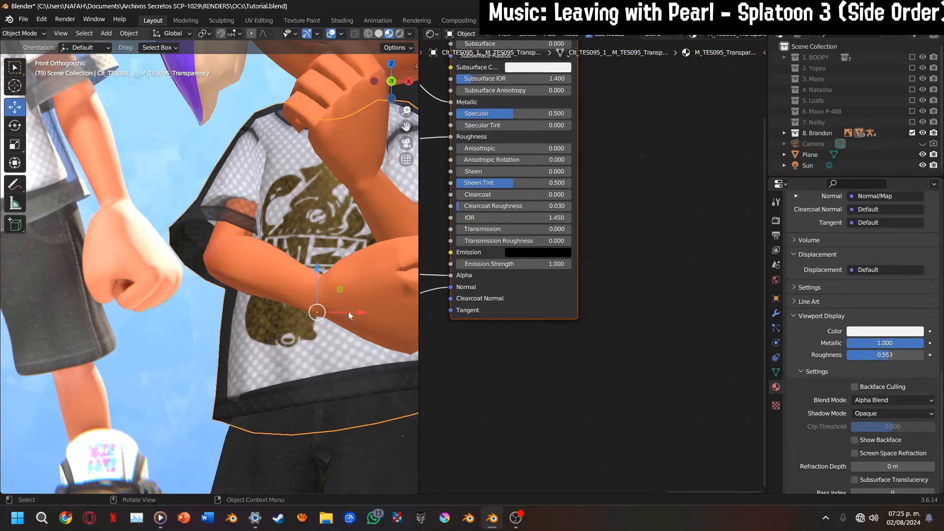
Compare the viewport blend settings of the inner shirt, outer shirt and body materials
click(308, 216)
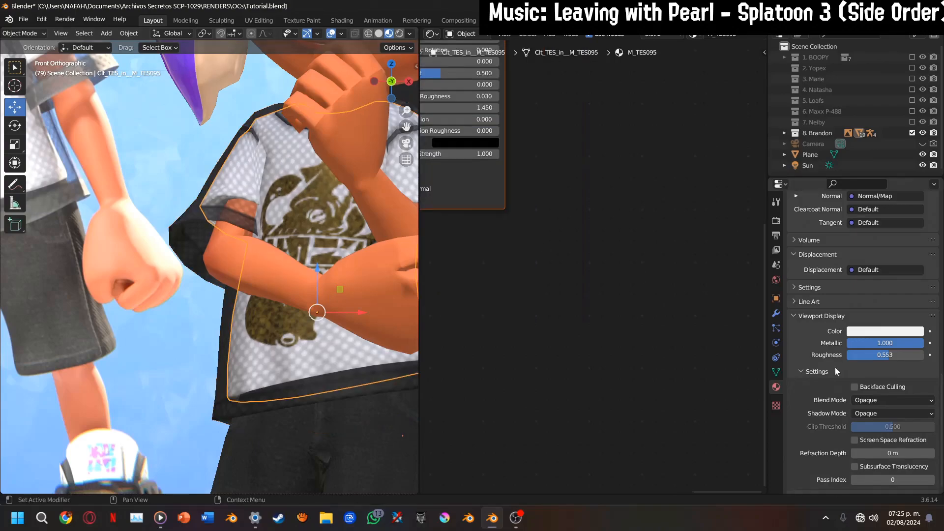
scroll(835, 367, down, 1)
click(204, 212)
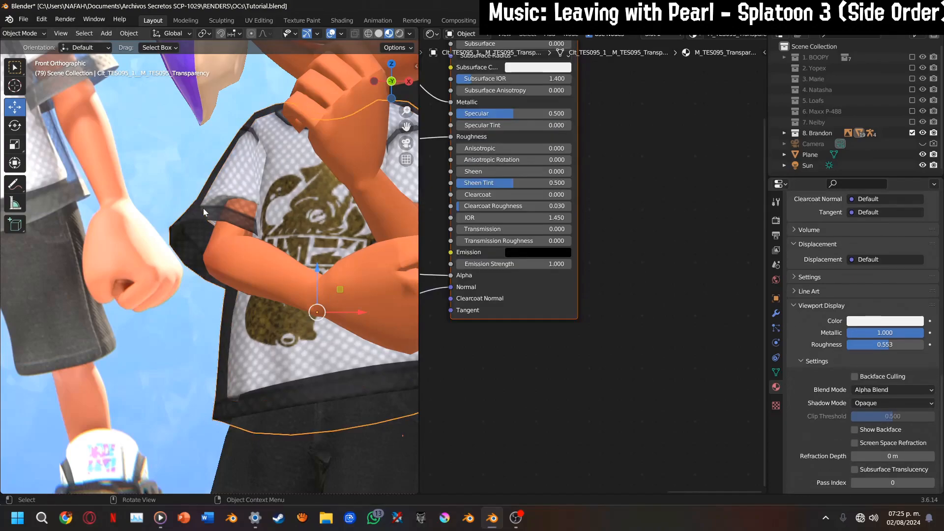
shift+middle_drag(311, 218, 281, 238)
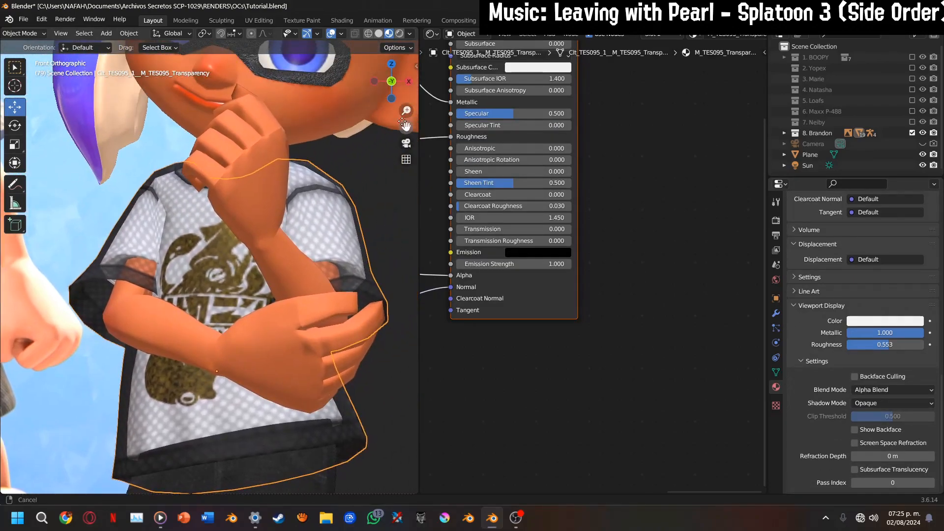
click(282, 238)
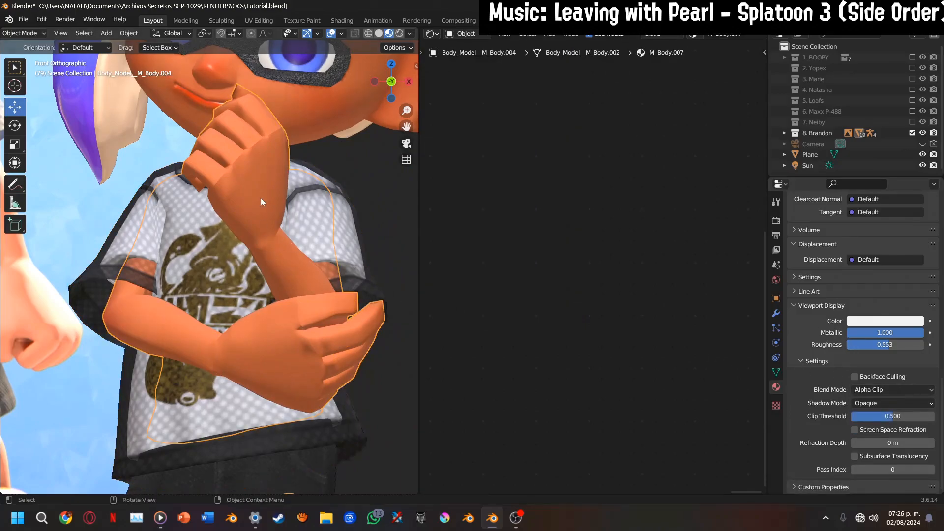
click(231, 415)
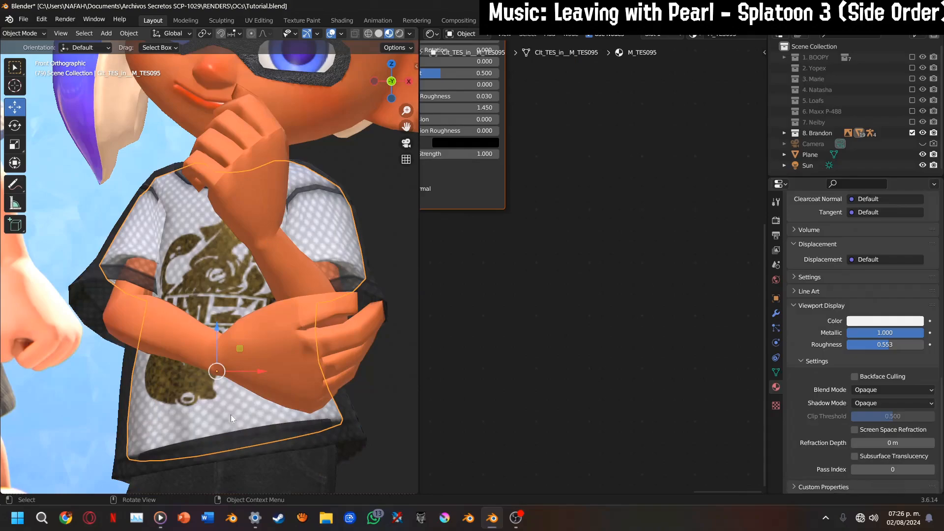
scroll(264, 175, down, 4)
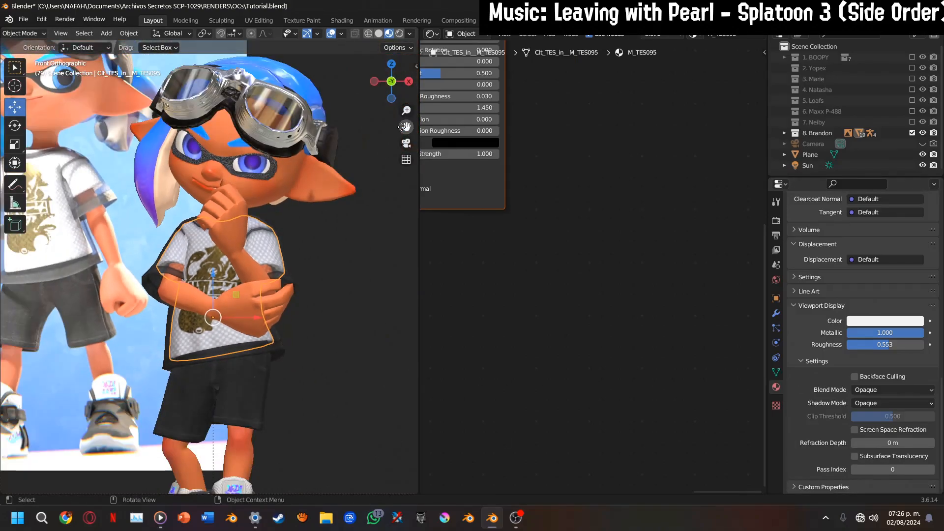
Exclude the 8. Brandon collection from the view layer
drag(402, 127, 418, 148)
scroll(373, 143, down, 2)
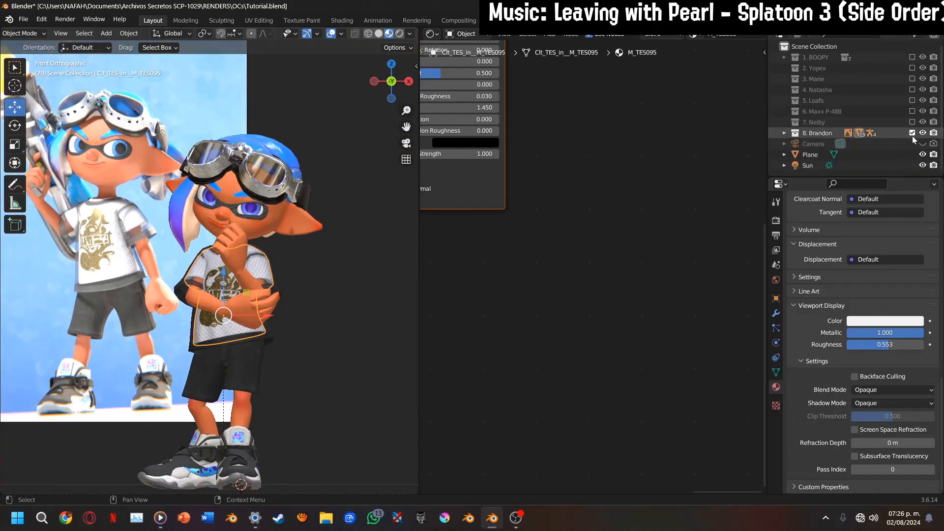
click(912, 132)
Briefly enable and disable the 7. Neiby, 6. Maxx P-488 and 3. Marie collections to look over the characters
click(914, 119)
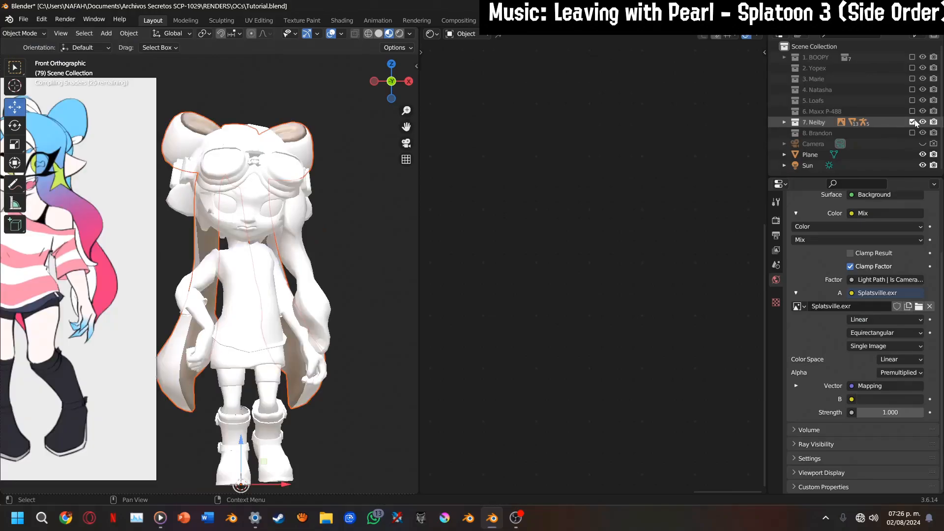
click(915, 119)
click(913, 112)
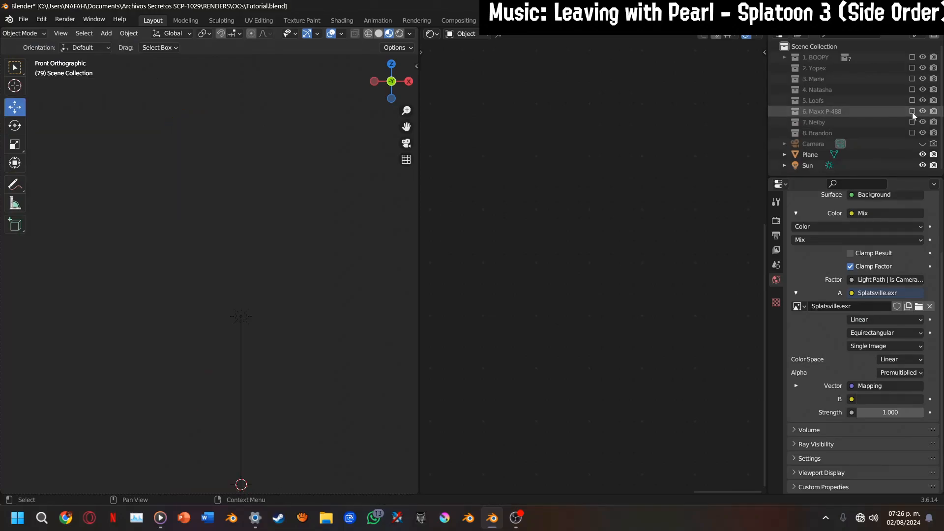
click(913, 112)
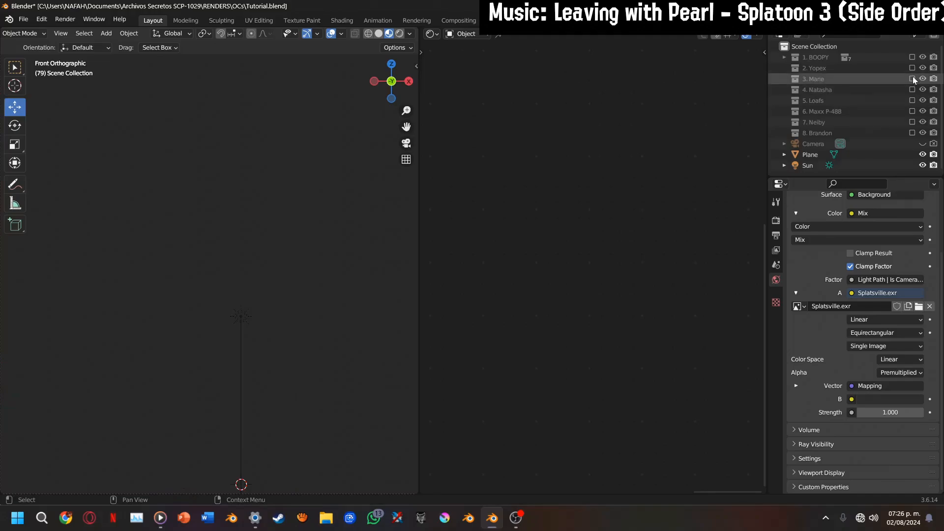
click(913, 79)
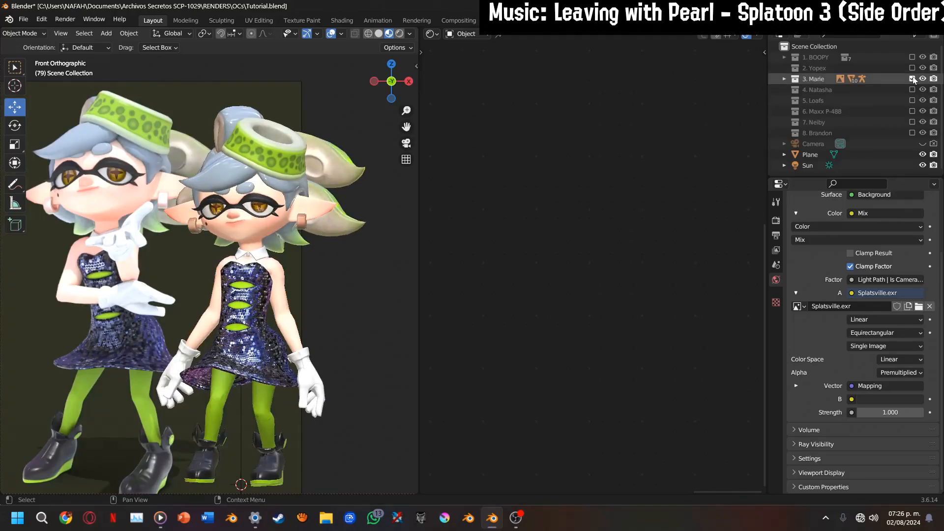
click(913, 79)
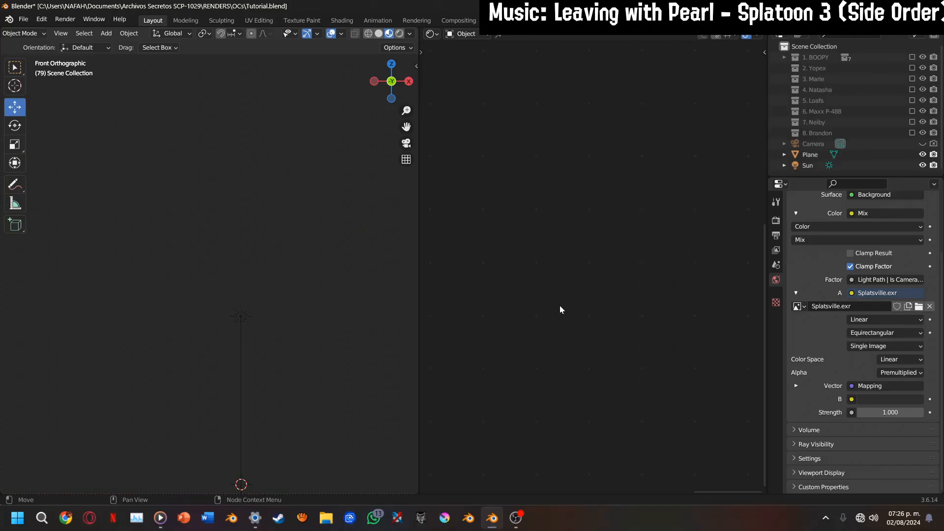
Enable the 1. BOOPY collection and bring its character into view
click(913, 57)
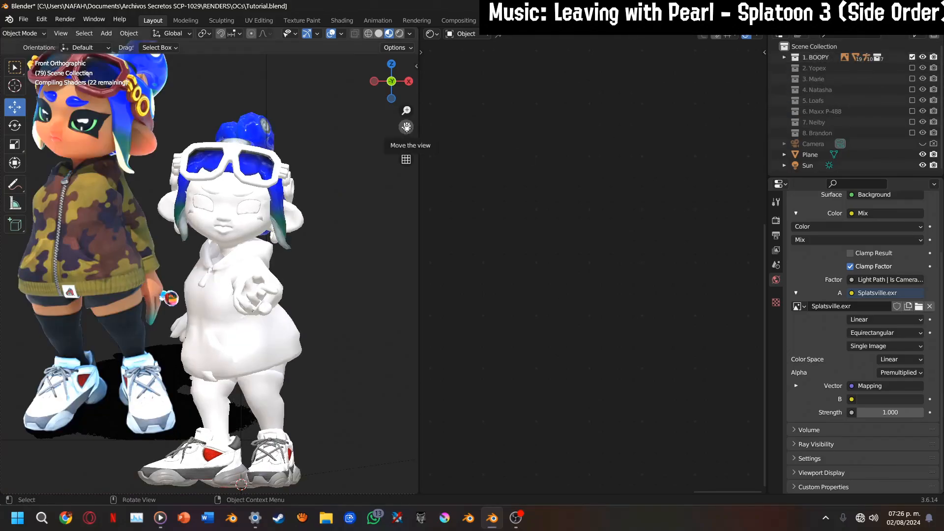
drag(406, 127, 418, 135)
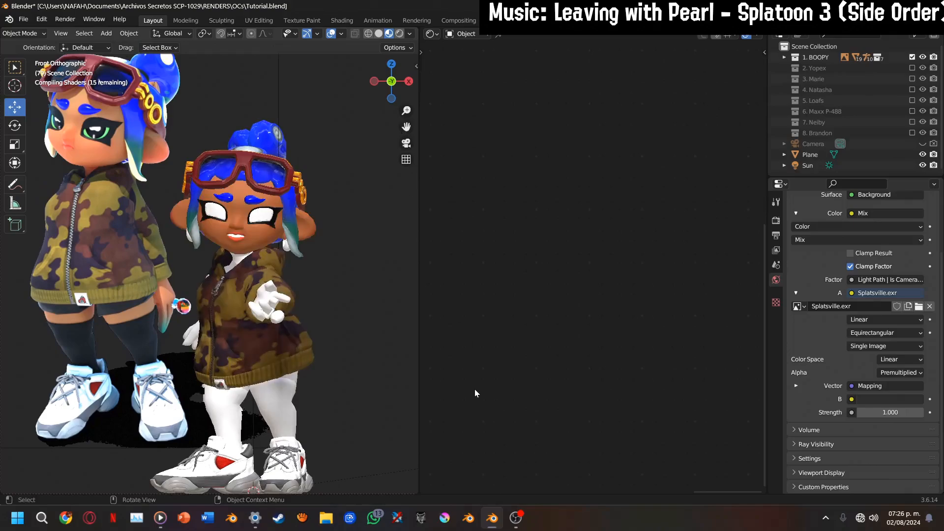